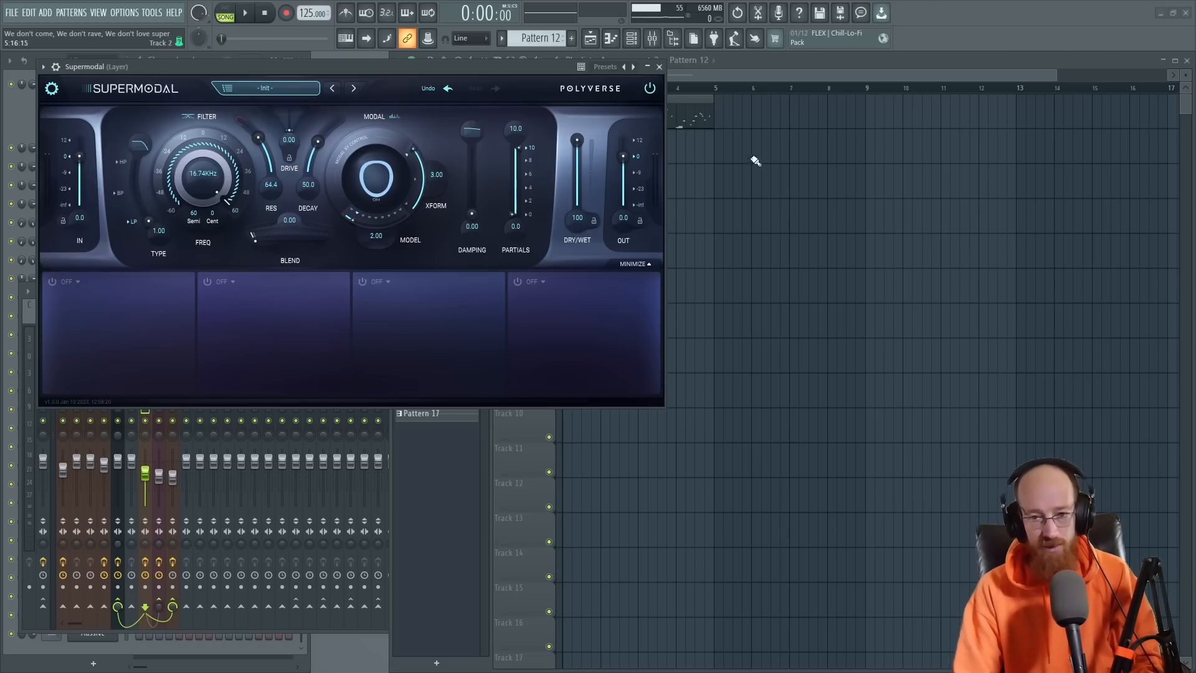
Step: Play the Pattern 12 clip from the start of the playlist, stop playback, and select the clip
click(880, 68)
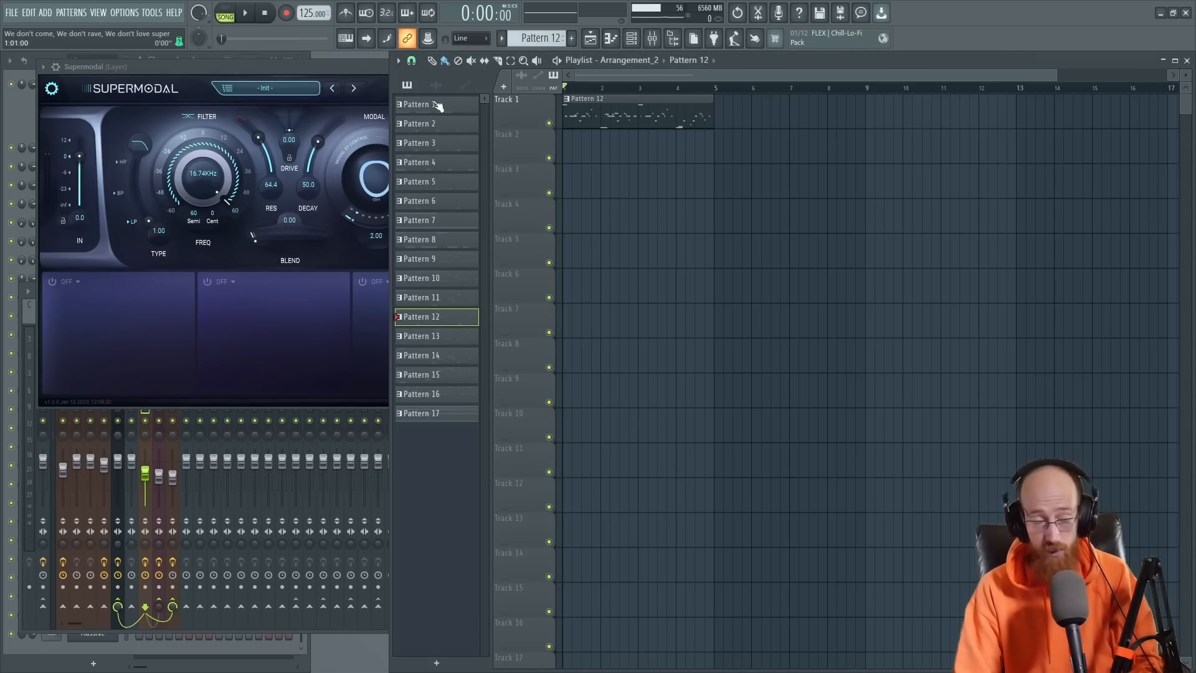
key(space)
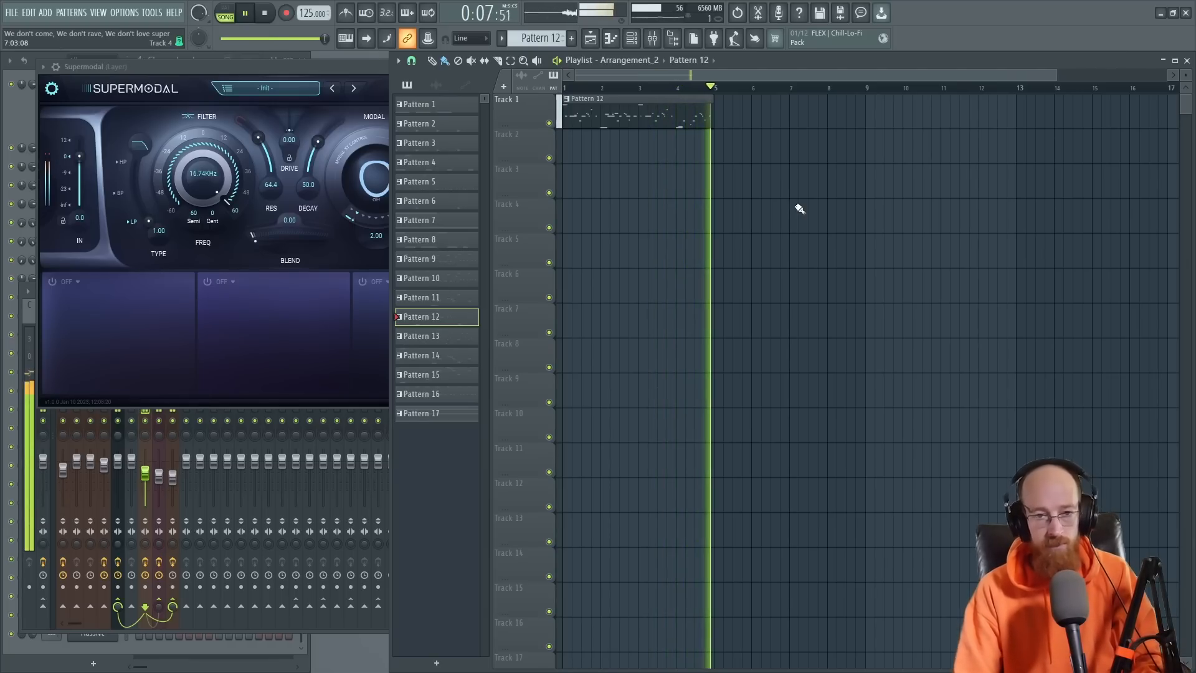
key(space)
click(636, 115)
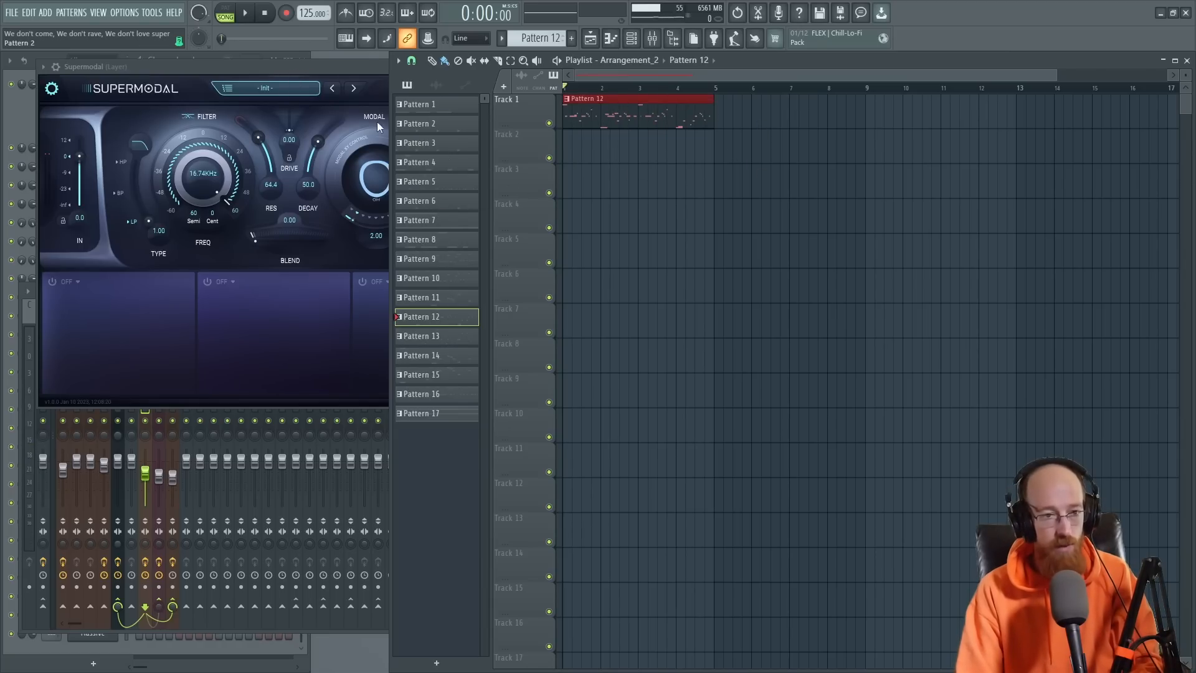
Step: Set Supermodal's blend fully to the modal side at 100 and try out its model and transform controls
click(357, 68)
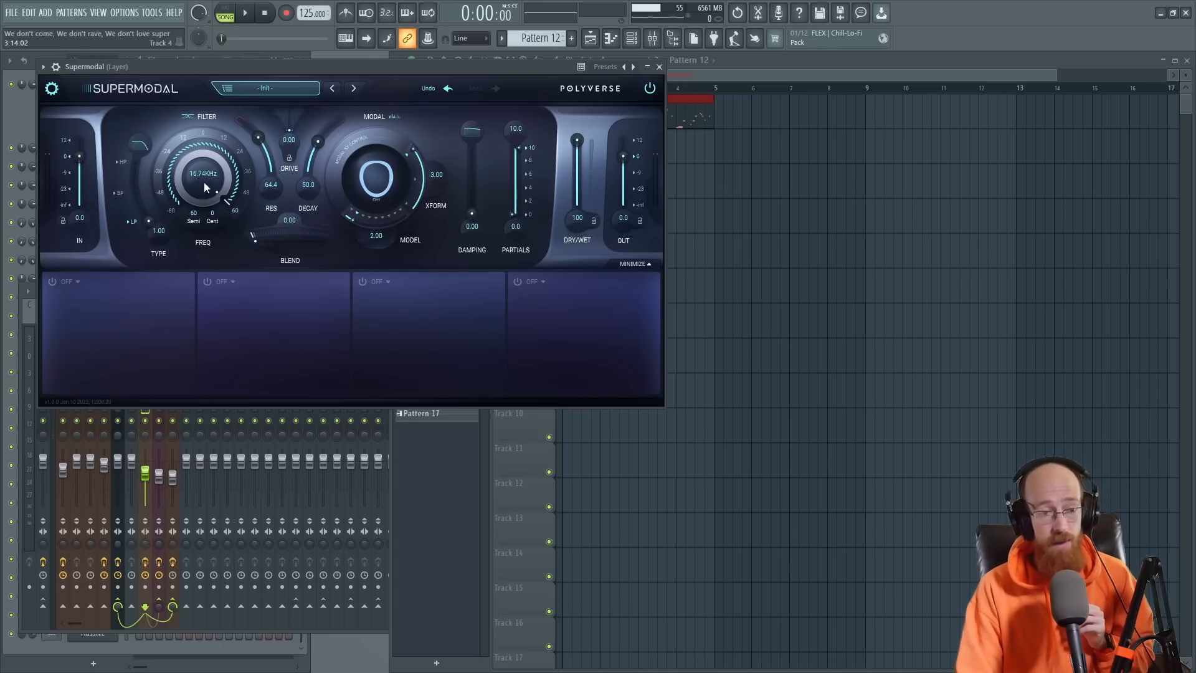
drag(272, 233, 325, 240)
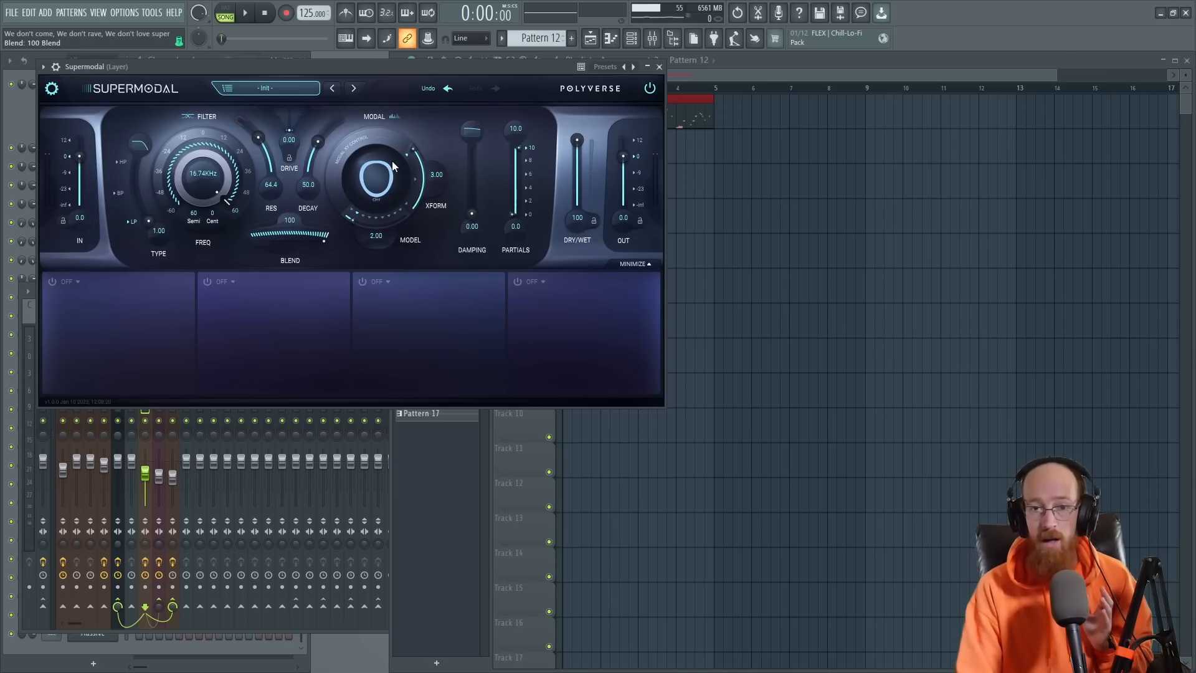
mouse_move(362, 220)
mouse_down()
mouse_move(387, 218)
mouse_move(357, 219)
mouse_up()
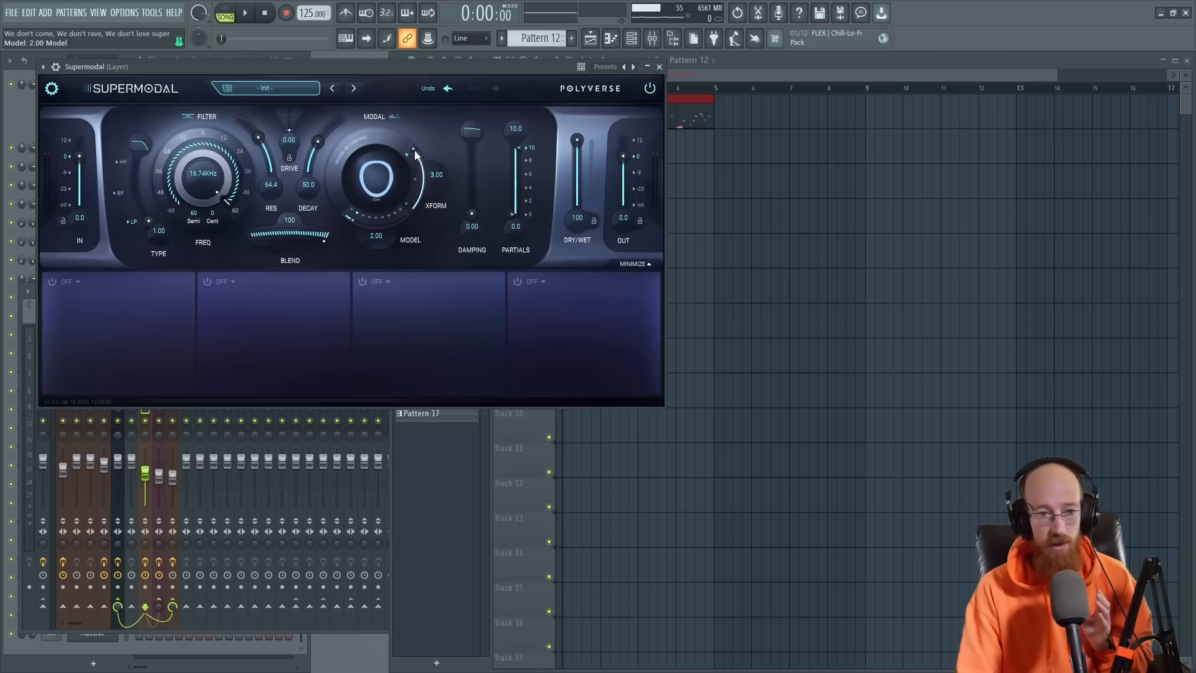
drag(416, 155, 353, 199)
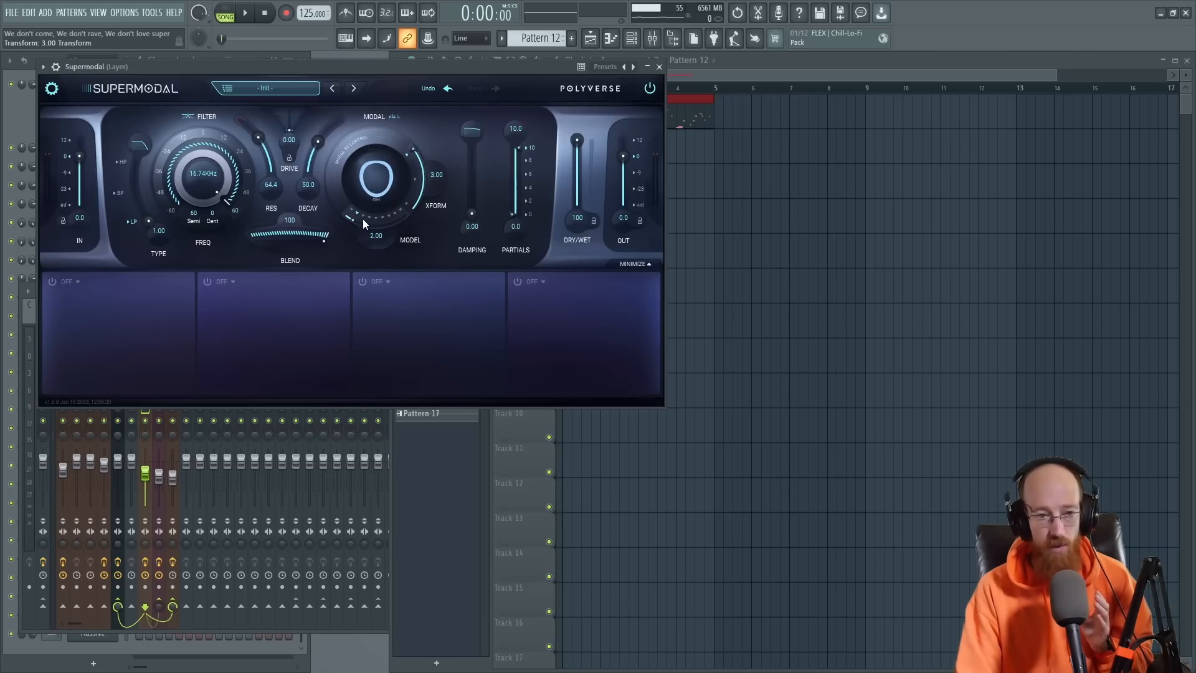
Step: Set the modal section's model to 5.33 and its transform to 2.75
click(363, 219)
click(370, 218)
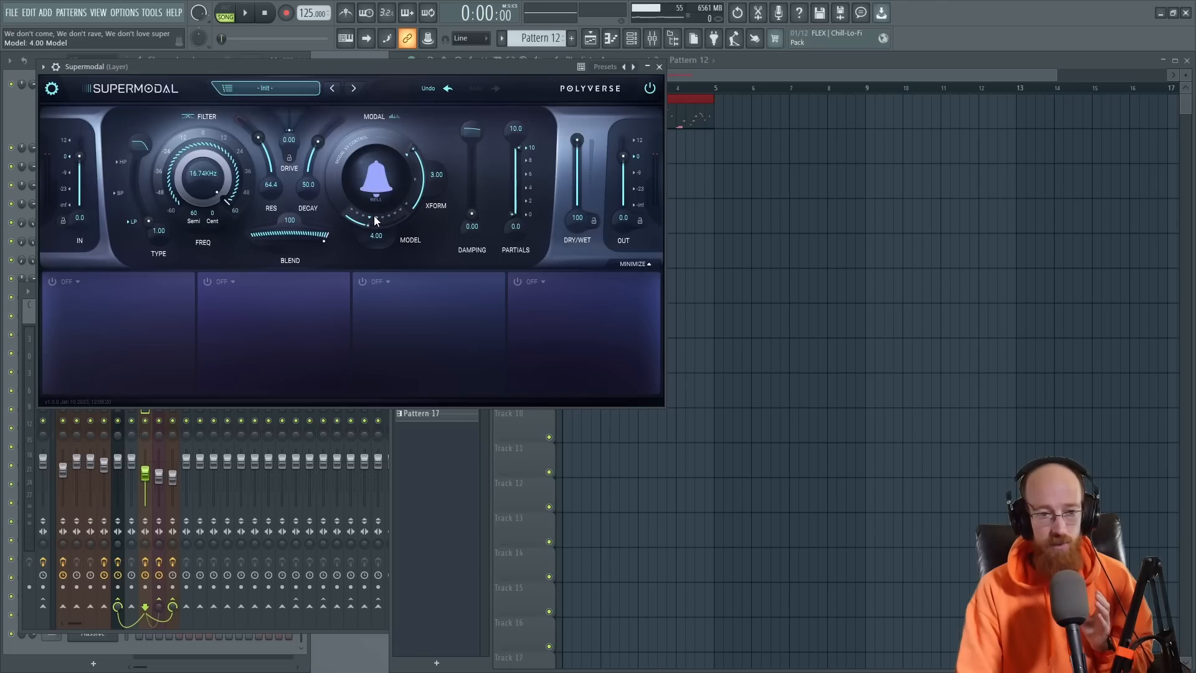
drag(415, 158, 373, 220)
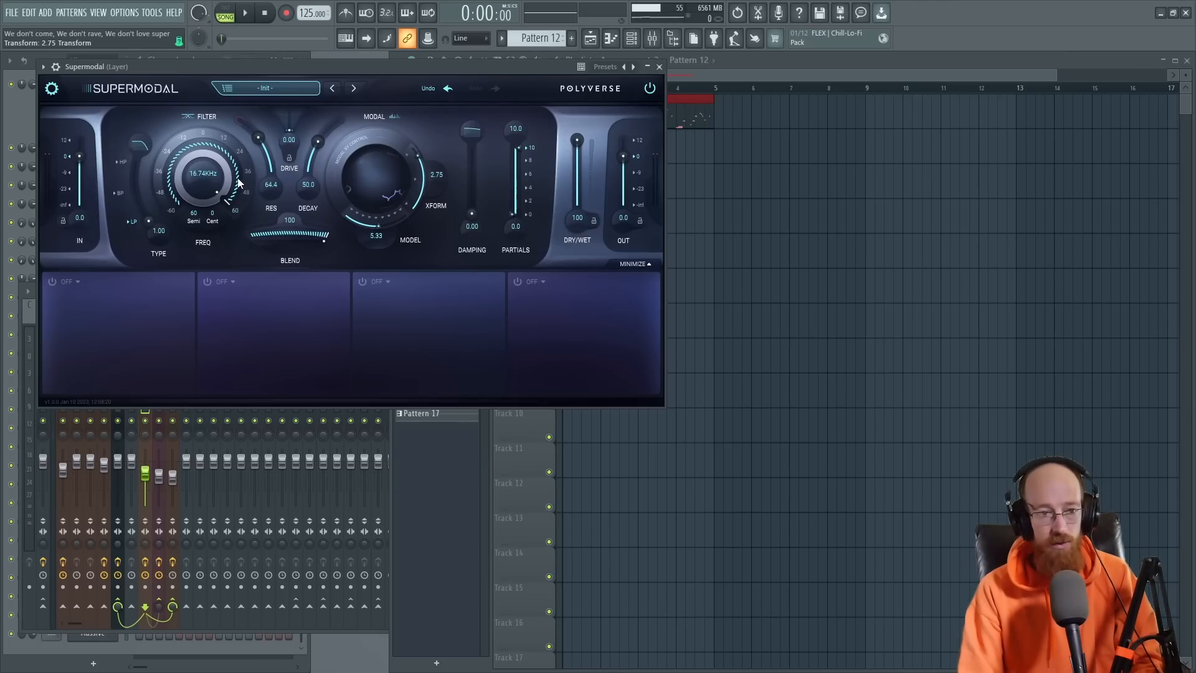
Step: Lower the Supermodal frequency to 40.86 Hz and return the blend to 0
drag(239, 182, 199, 176)
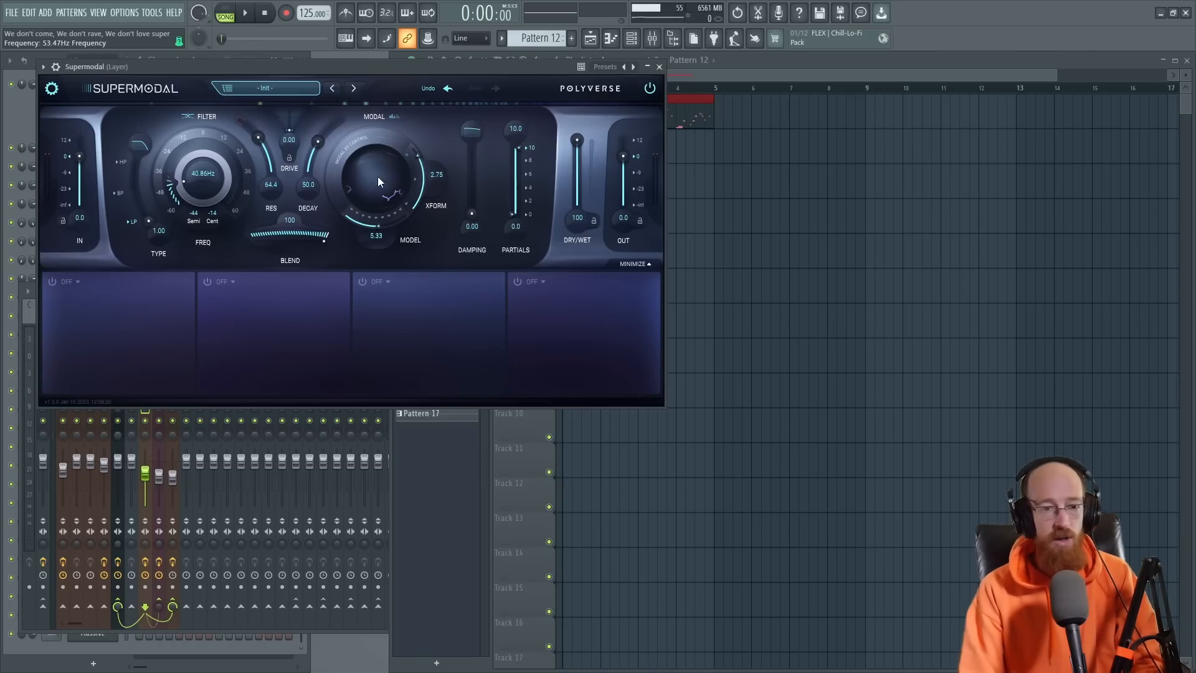
drag(327, 235, 252, 236)
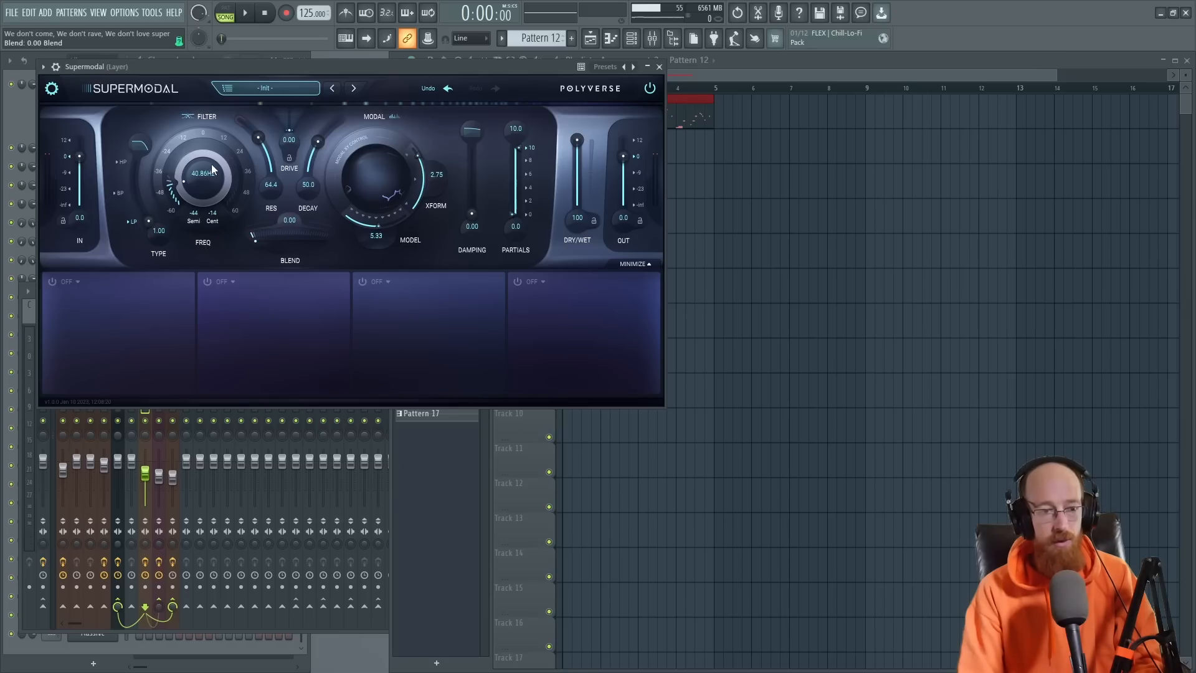
Step: Adjust the filter to a frequency of 2.489 kHz, a type of 2.27 and a resonance of 50.6
drag(211, 163, 136, 188)
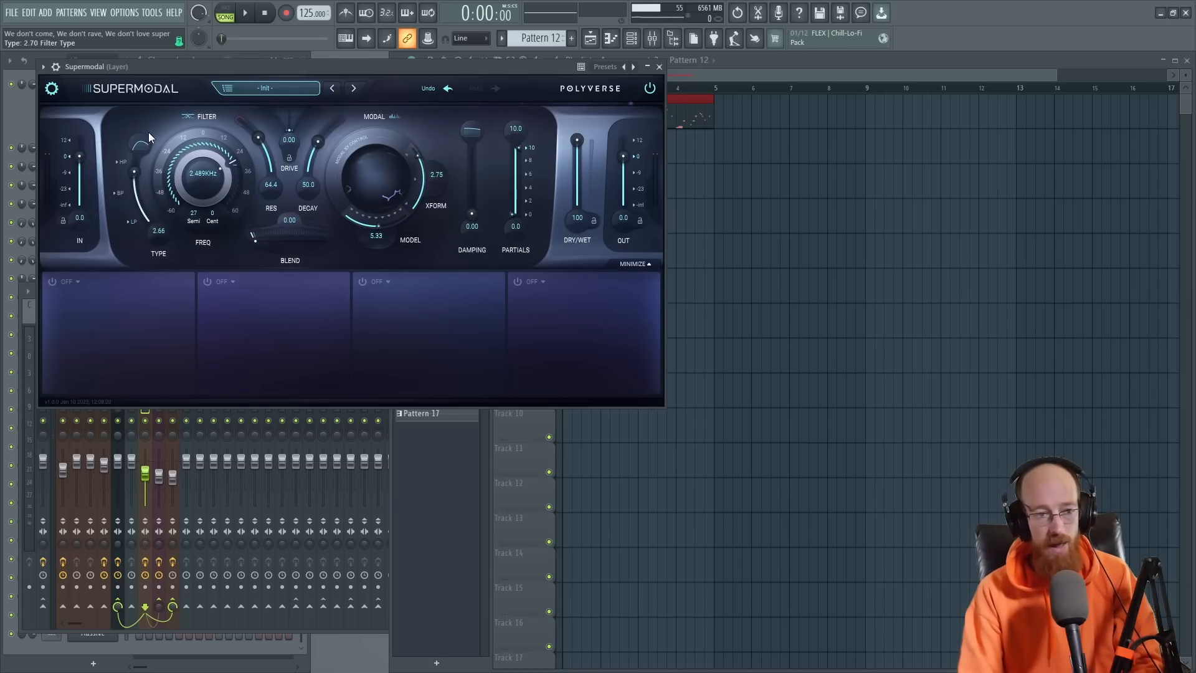
mouse_move(149, 135)
mouse_down()
mouse_move(146, 219)
mouse_move(160, 114)
mouse_move(146, 154)
mouse_up()
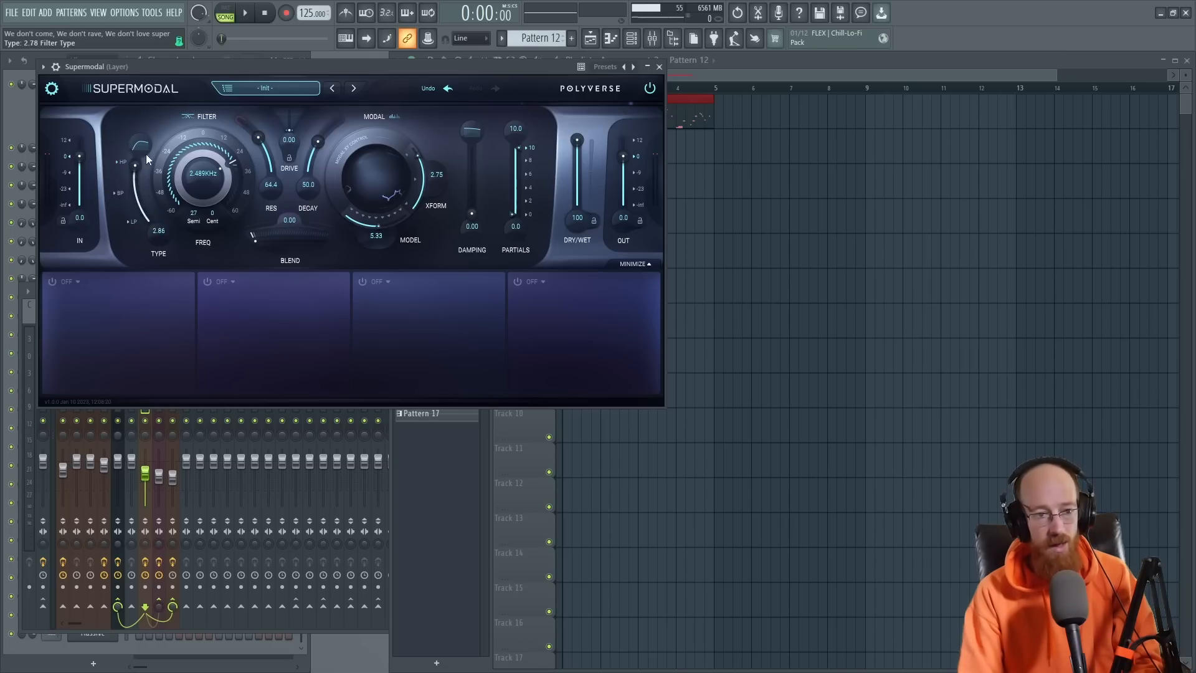
drag(259, 144, 271, 184)
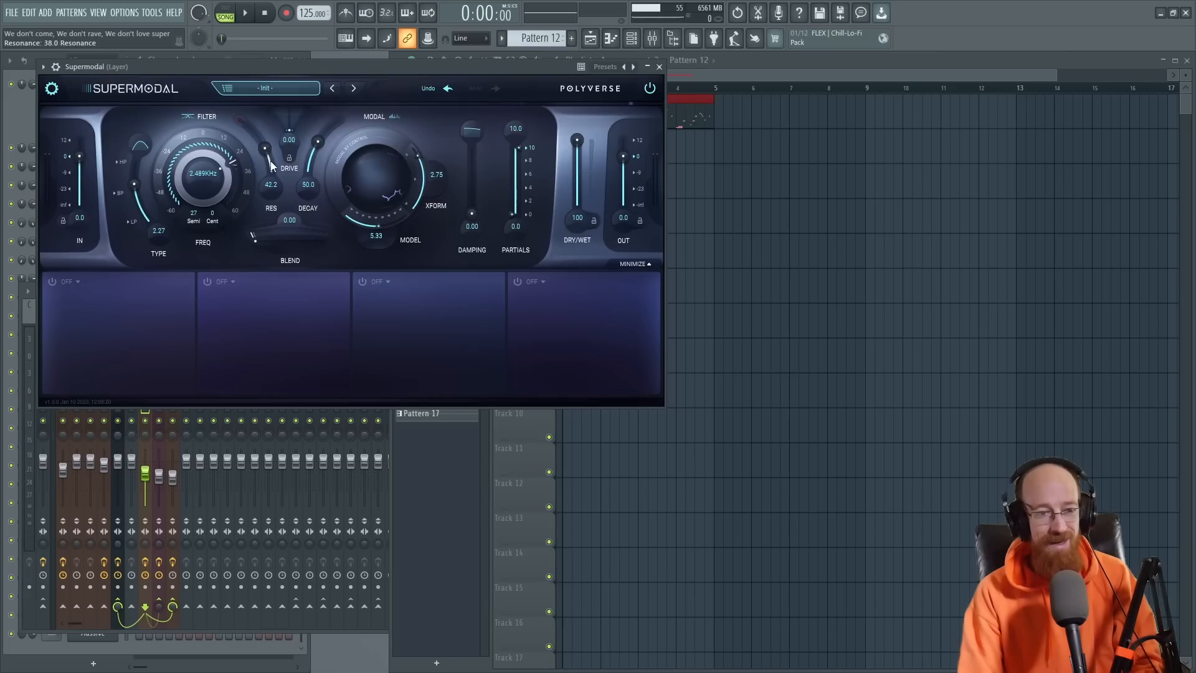
scroll(262, 147, up, 2)
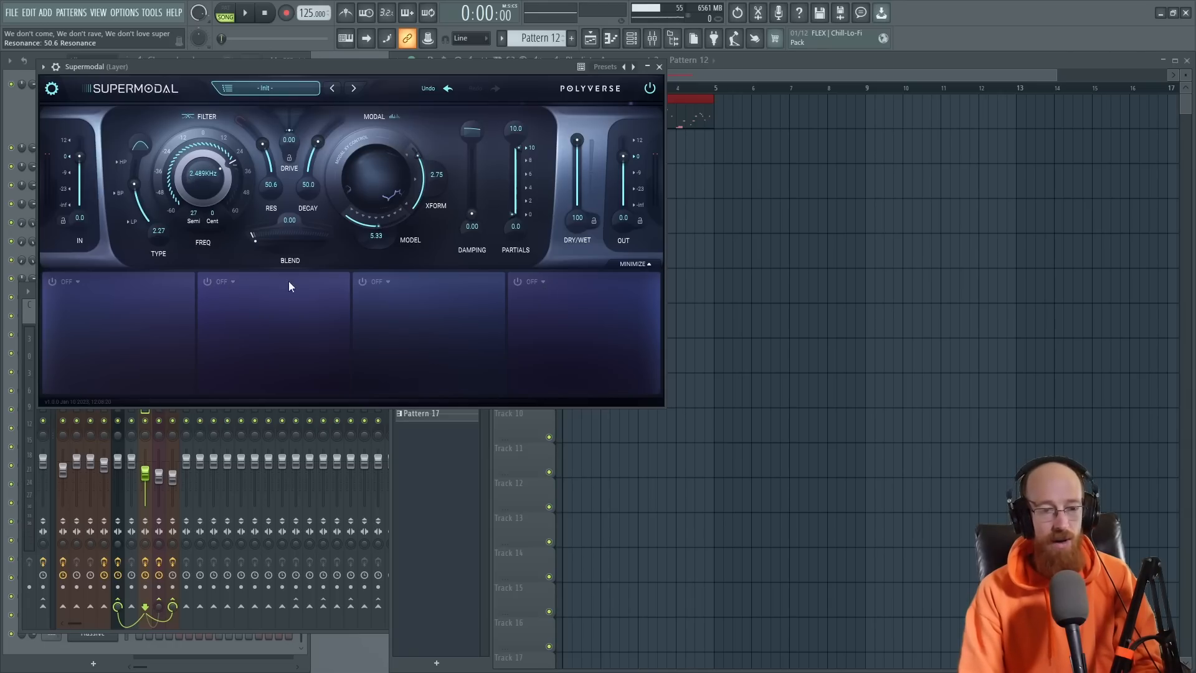
Step: Try the Sequencer in the second modulator slot and switch the slot off
click(214, 282)
click(252, 281)
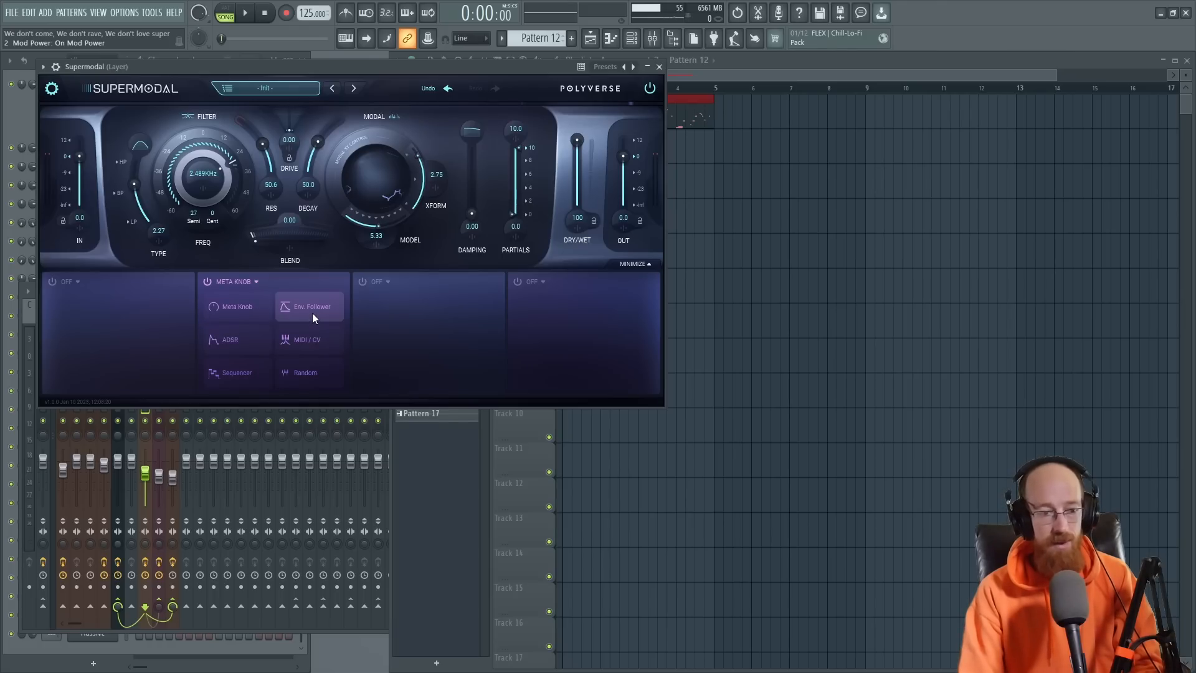
click(232, 371)
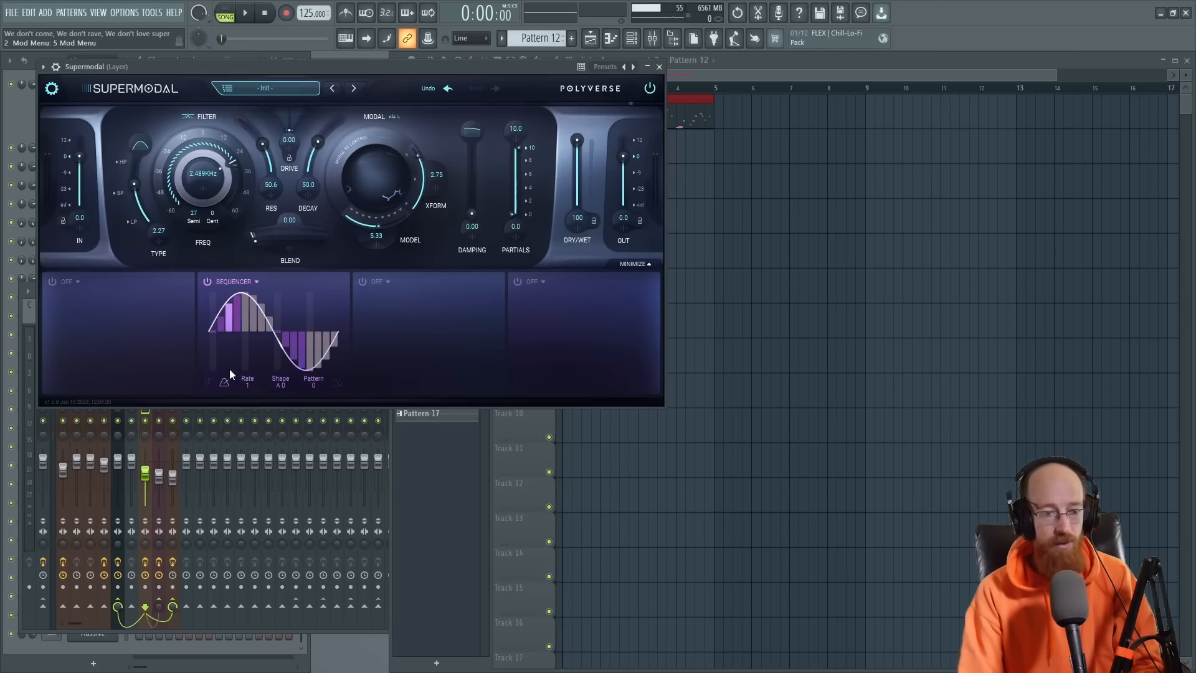
click(238, 280)
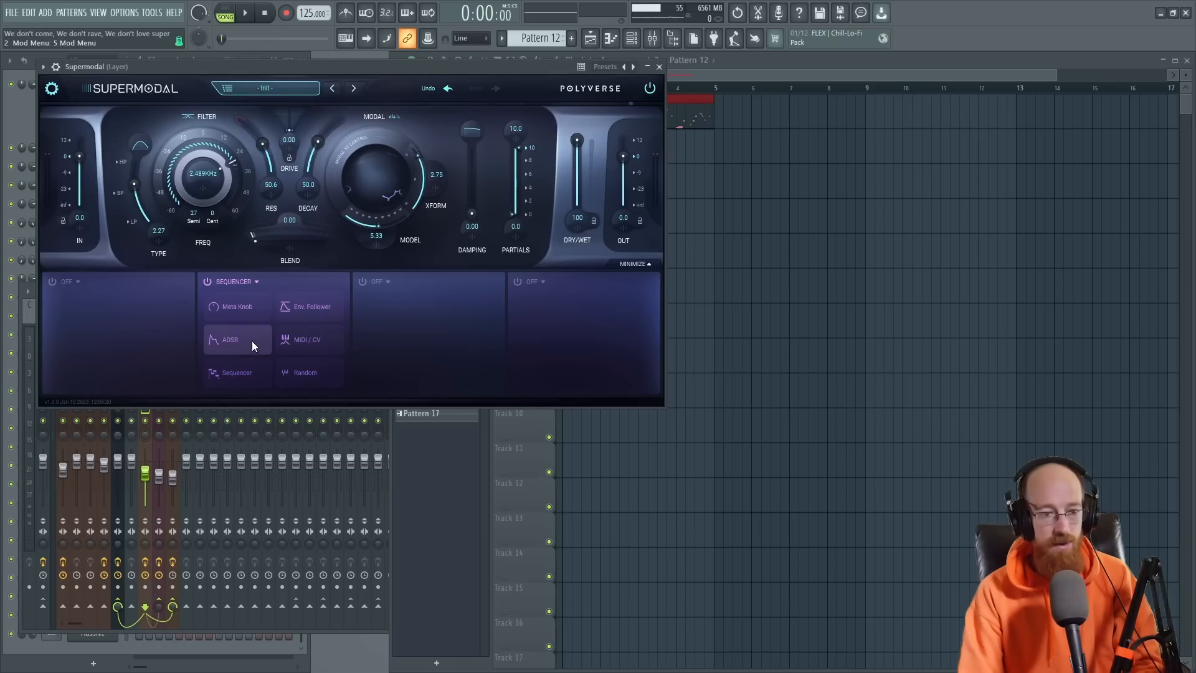
click(226, 371)
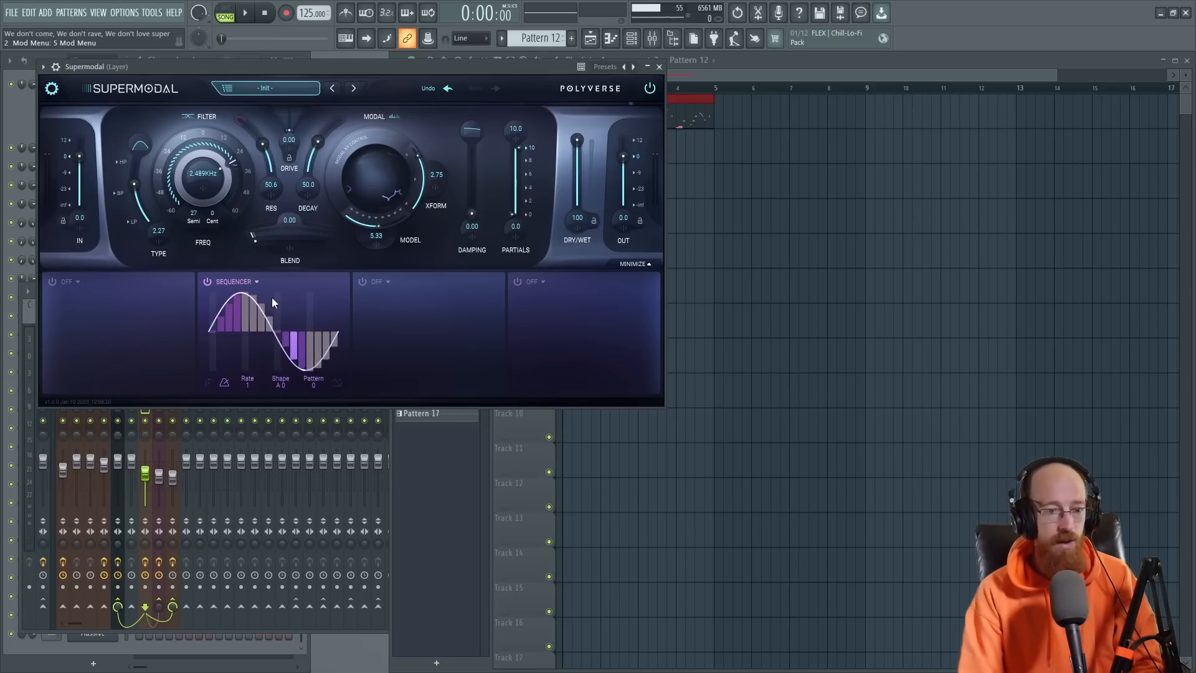
click(208, 282)
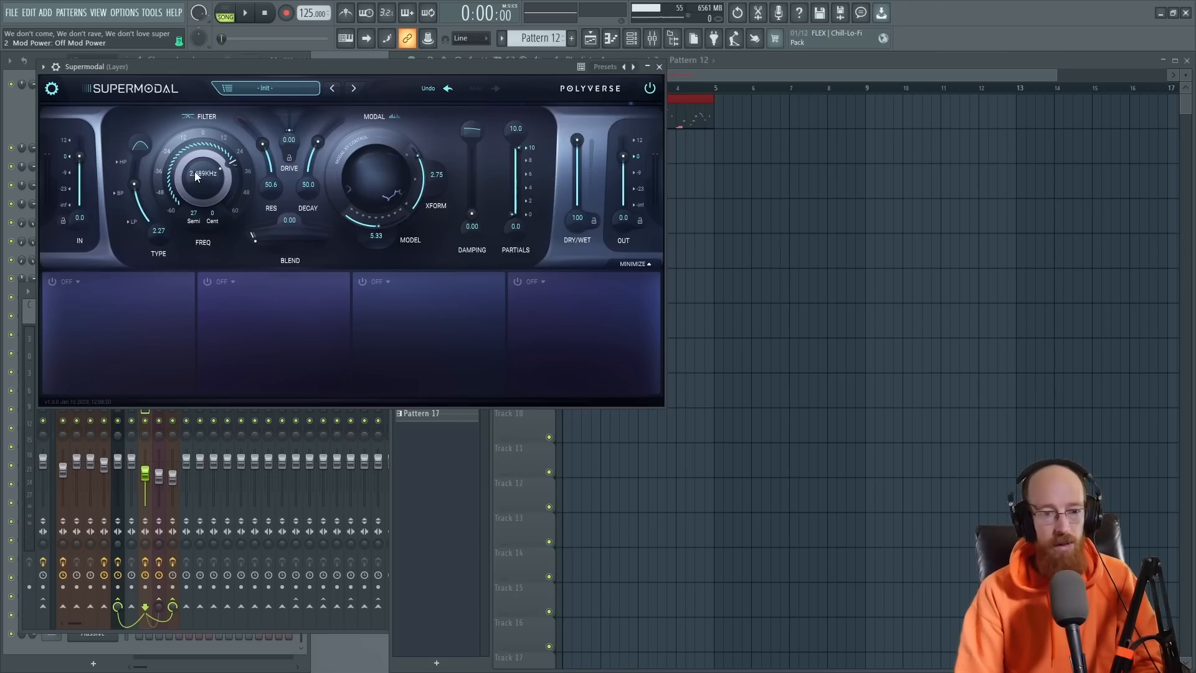
Step: Set the filter frequency to 16.74 kHz and the filter type to 1.00 low-pass, and close Supermodal
click(697, 77)
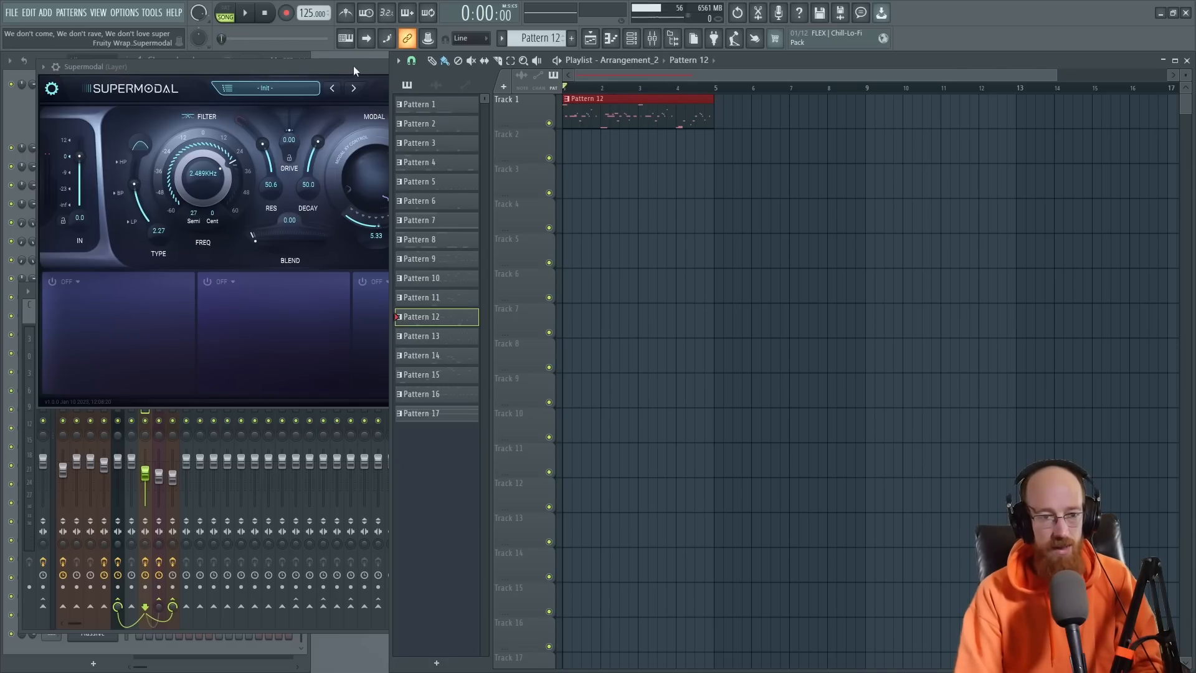
key(space)
drag(212, 165, 212, 204)
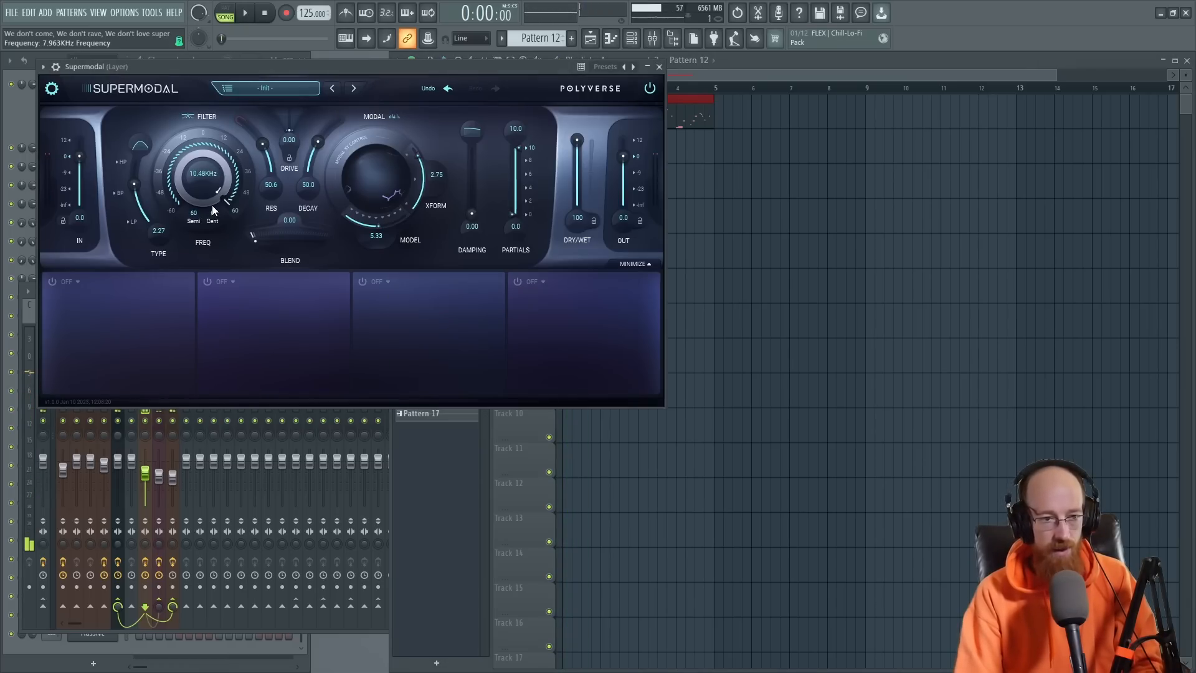
drag(133, 186, 199, 278)
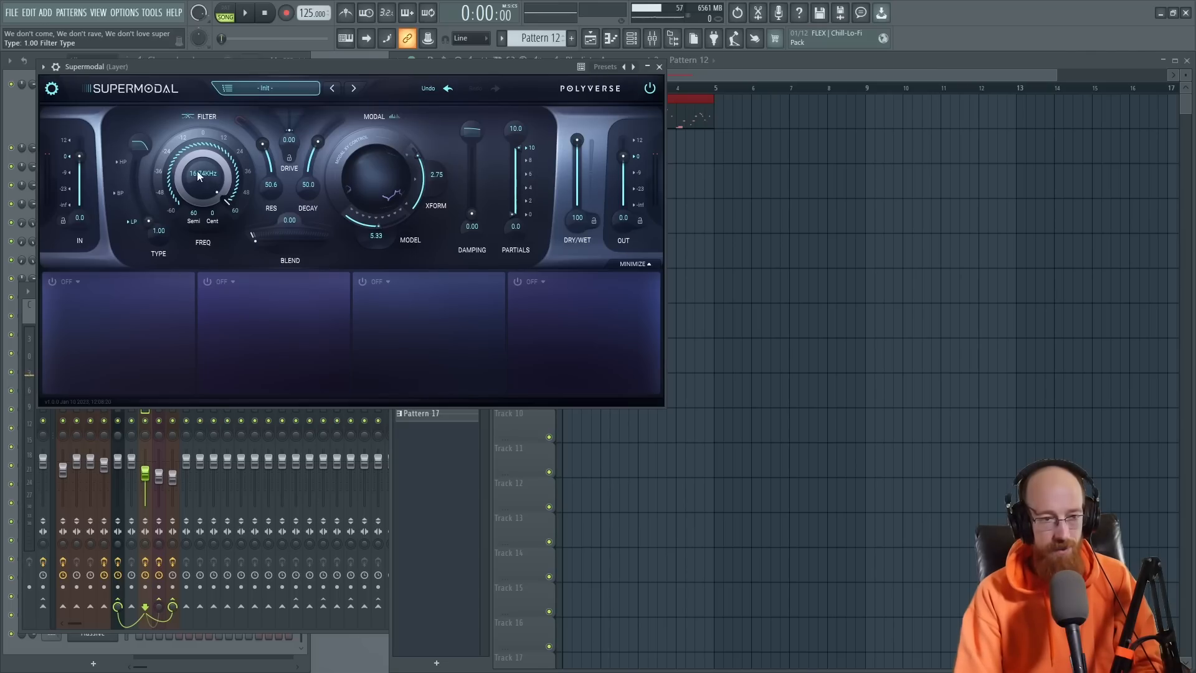
click(666, 74)
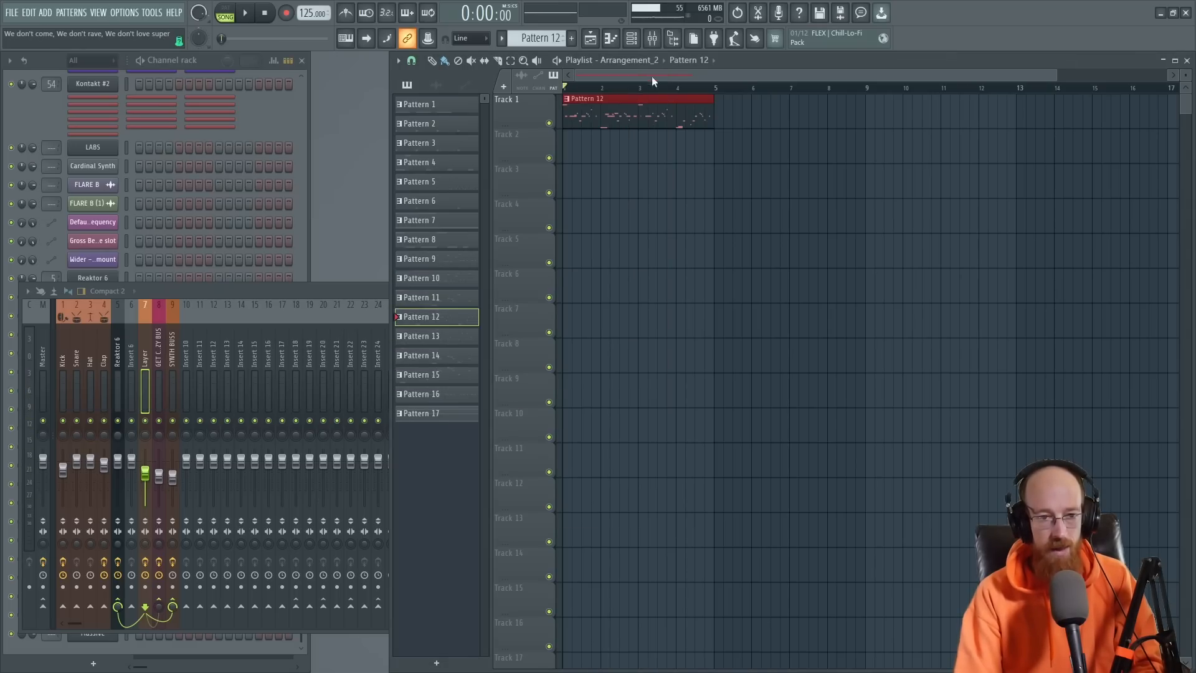
Step: Open the Layer channel's synth from the channel rack, examine its envelope, advanced and effects settings, and close it
key(F6)
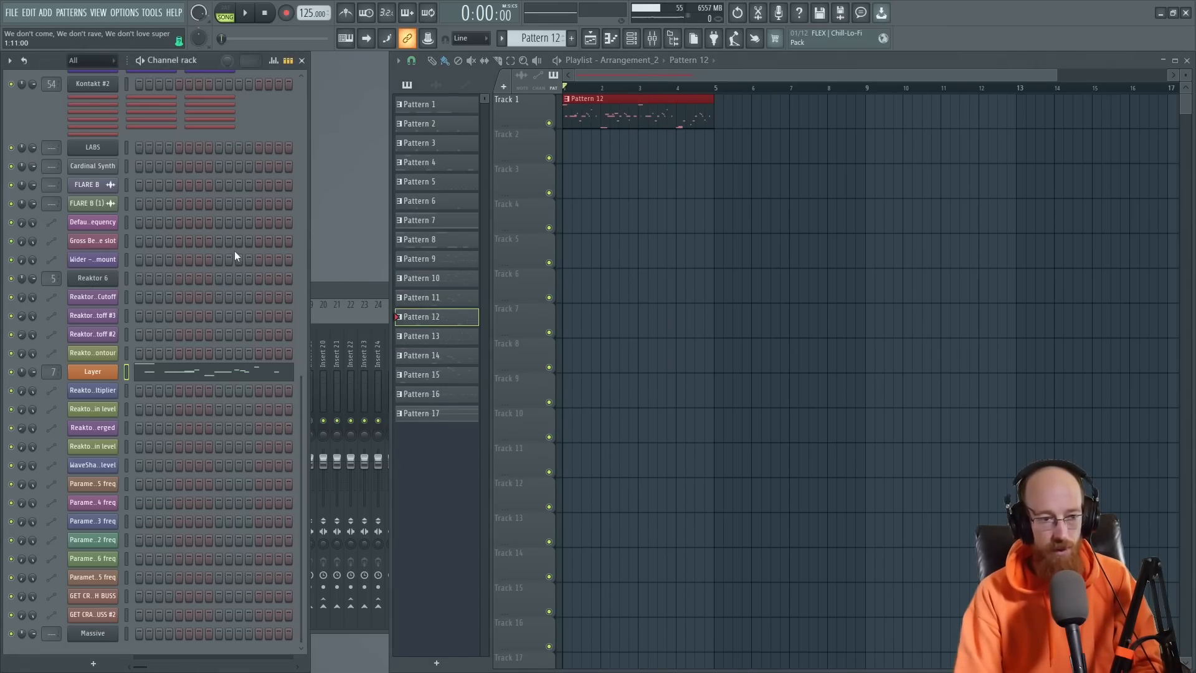
click(93, 372)
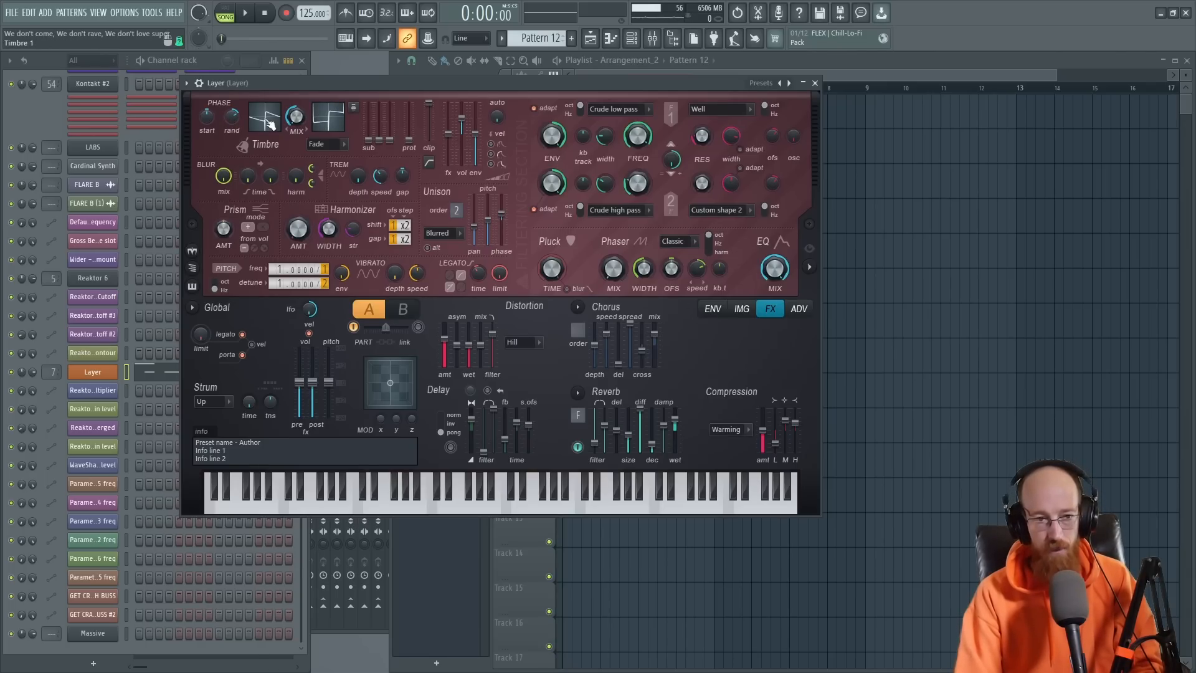
click(712, 308)
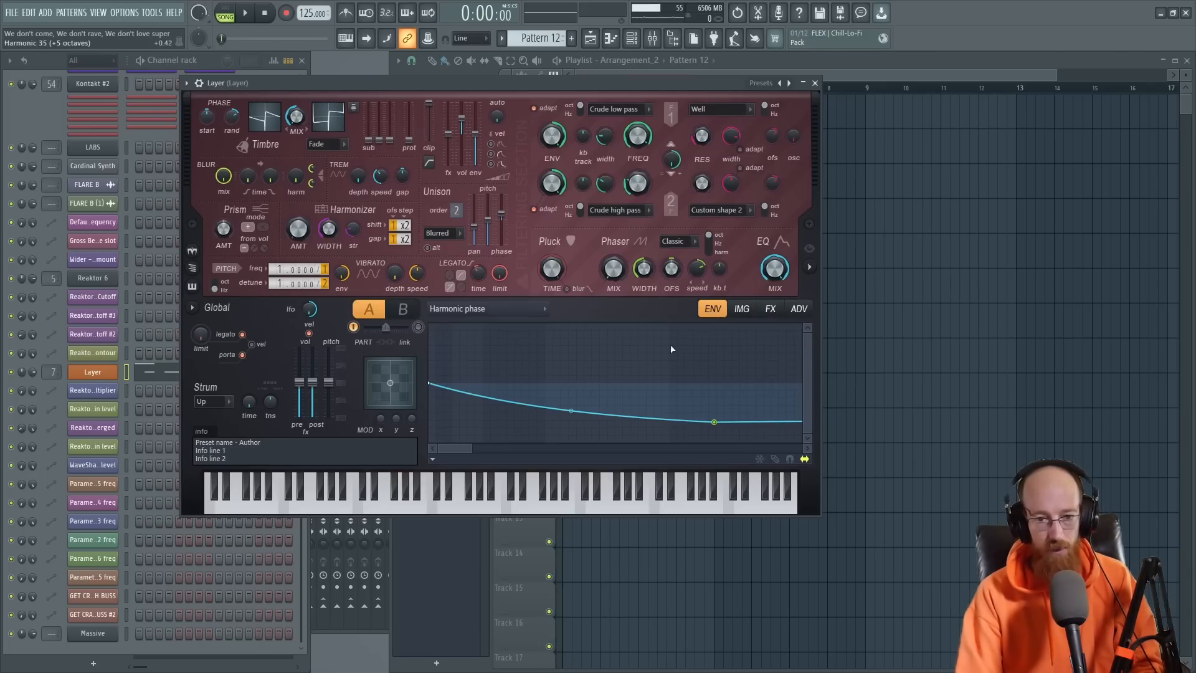
click(514, 311)
click(681, 309)
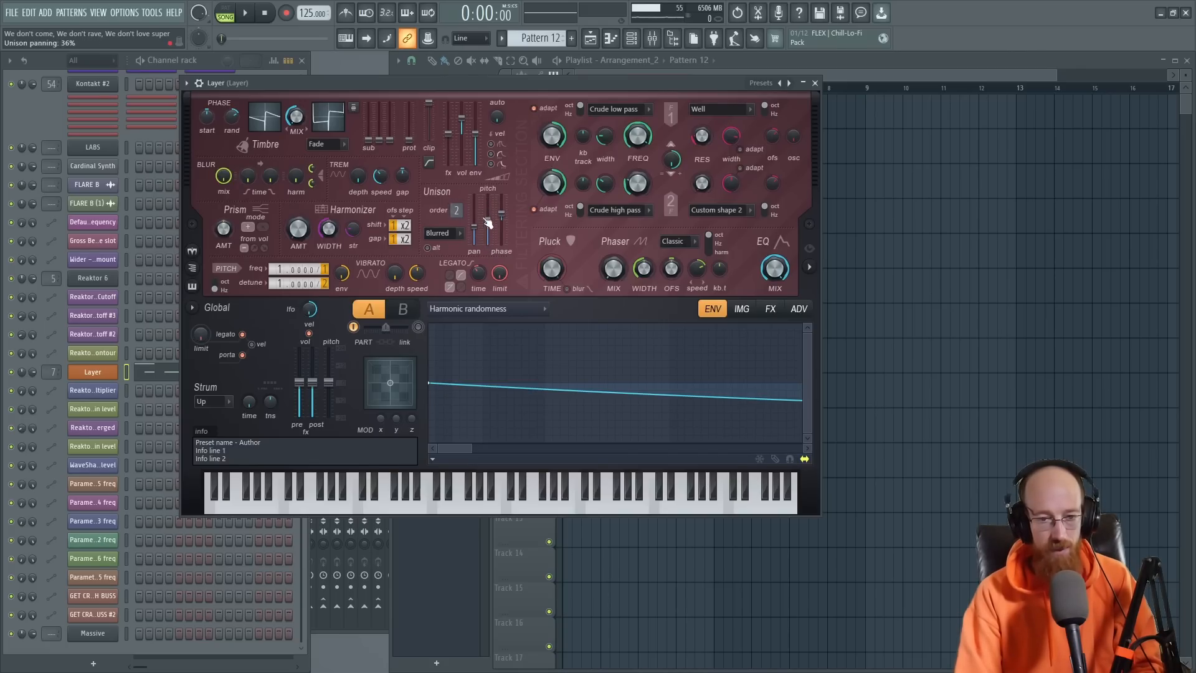
click(802, 310)
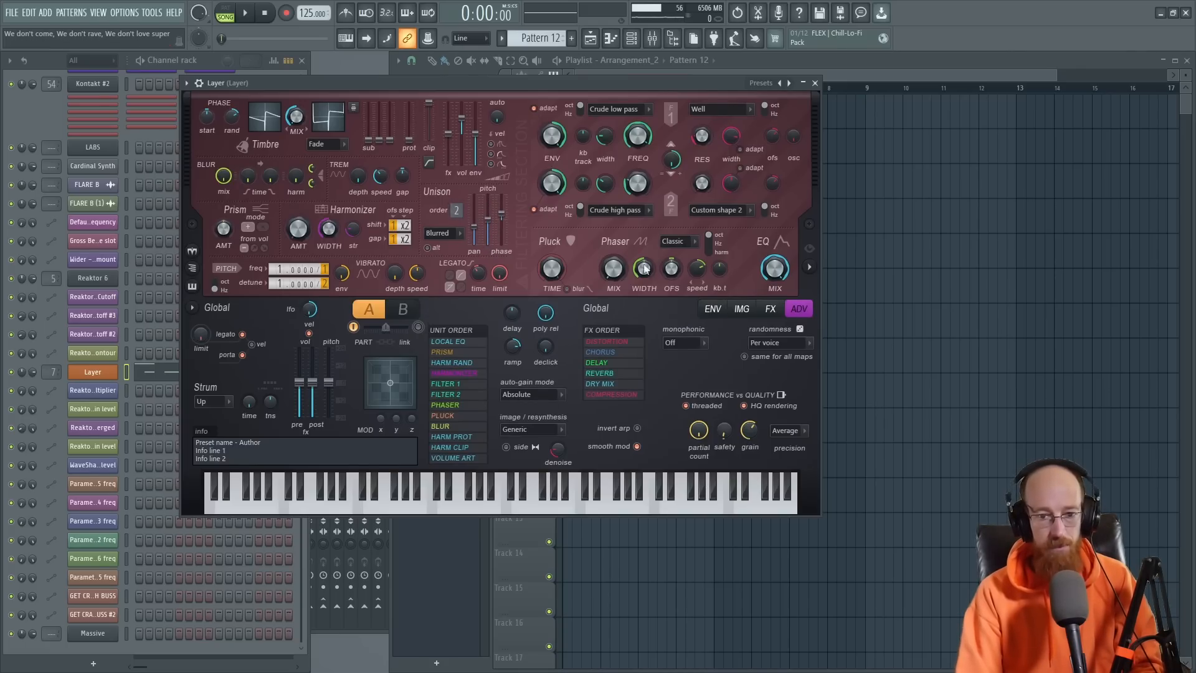
click(771, 309)
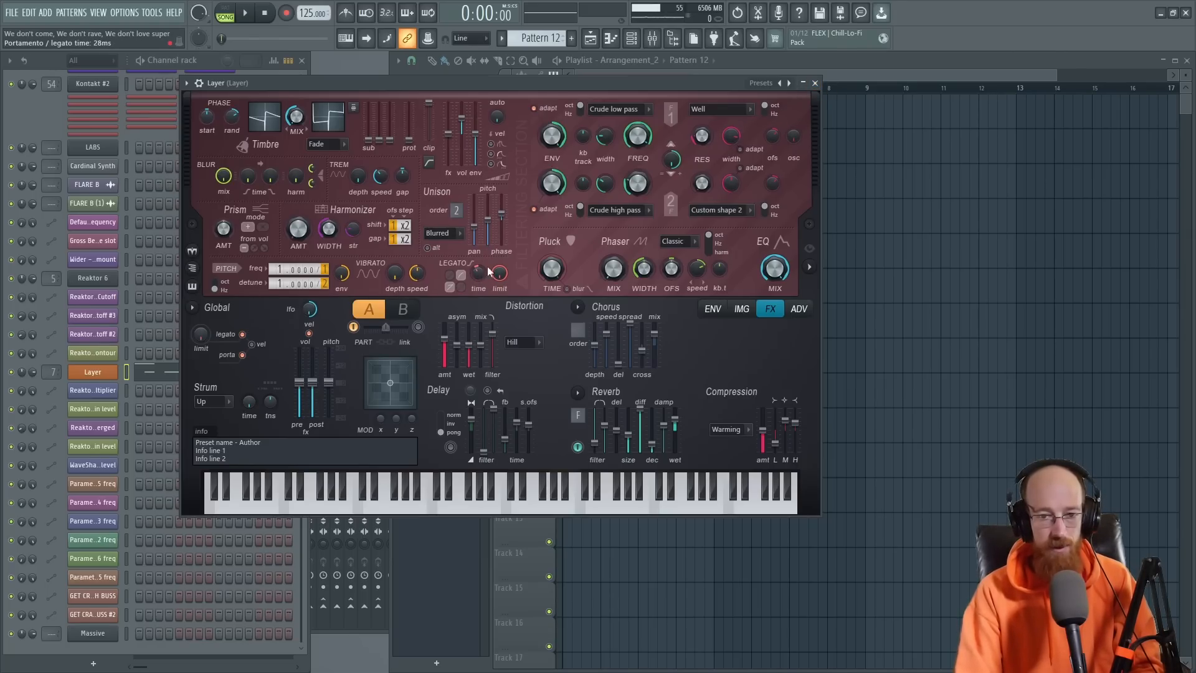
click(815, 83)
Step: Open Pattern 12's Layer notes in the piano roll and select the A4 slide note in bar 2
double_click(609, 97)
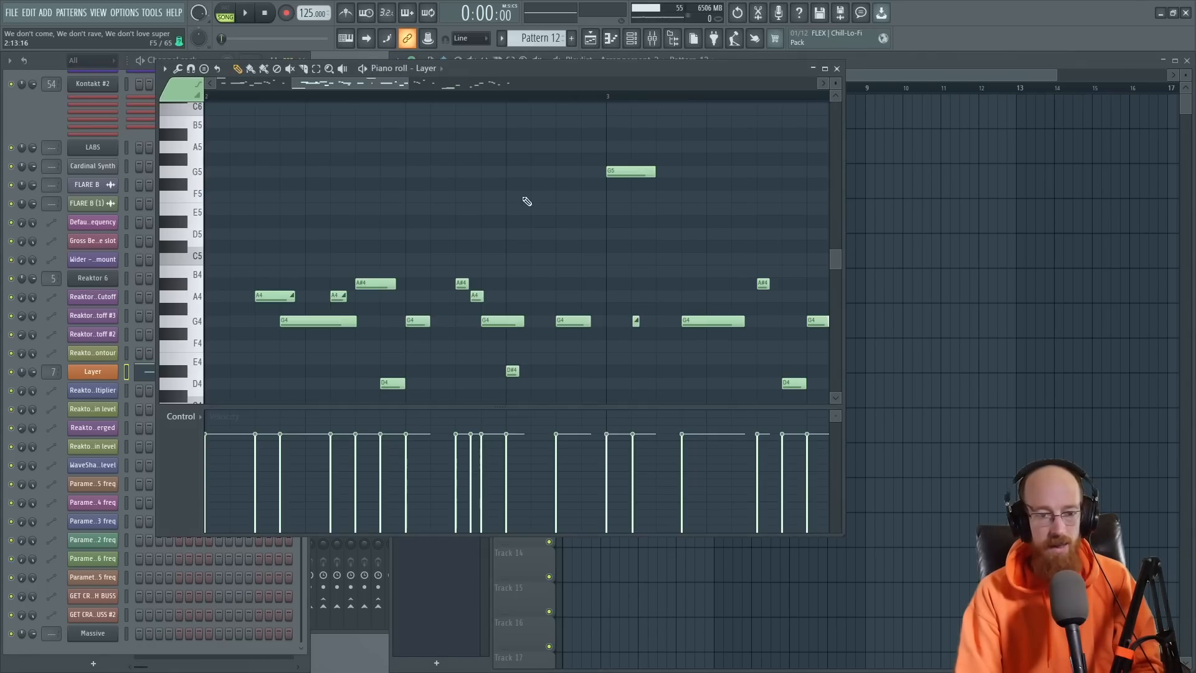
scroll(436, 267, up, 2)
drag(604, 296, 648, 343)
ctrl+click(711, 281)
drag(647, 300, 693, 257)
drag(682, 242, 701, 195)
drag(608, 174, 687, 326)
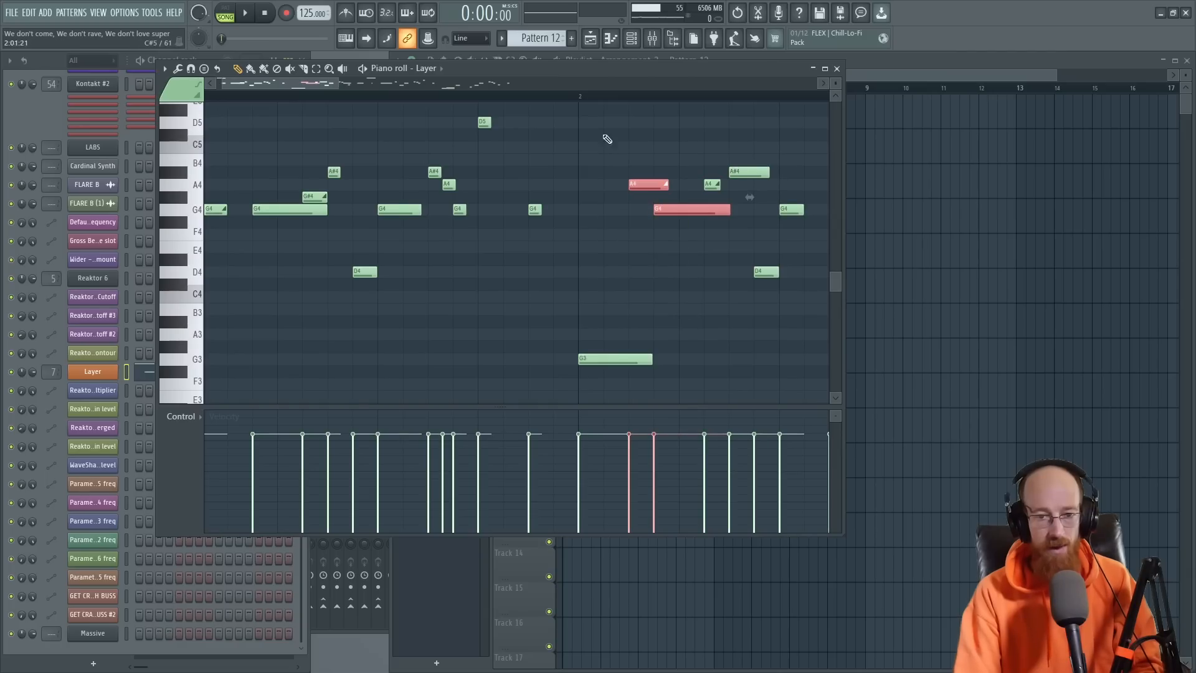
click(661, 182)
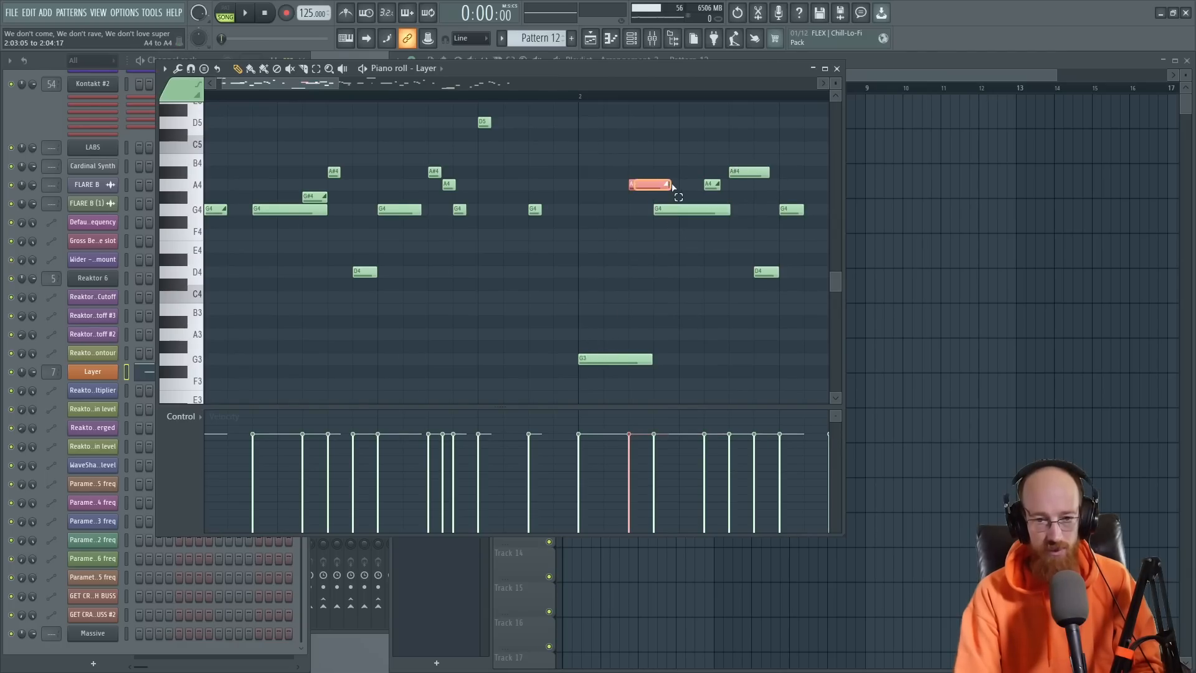
Step: Play briefly from the start of bar 2 to hear the slide note, and view the notes of bar 1
click(580, 99)
key(space)
key(space)
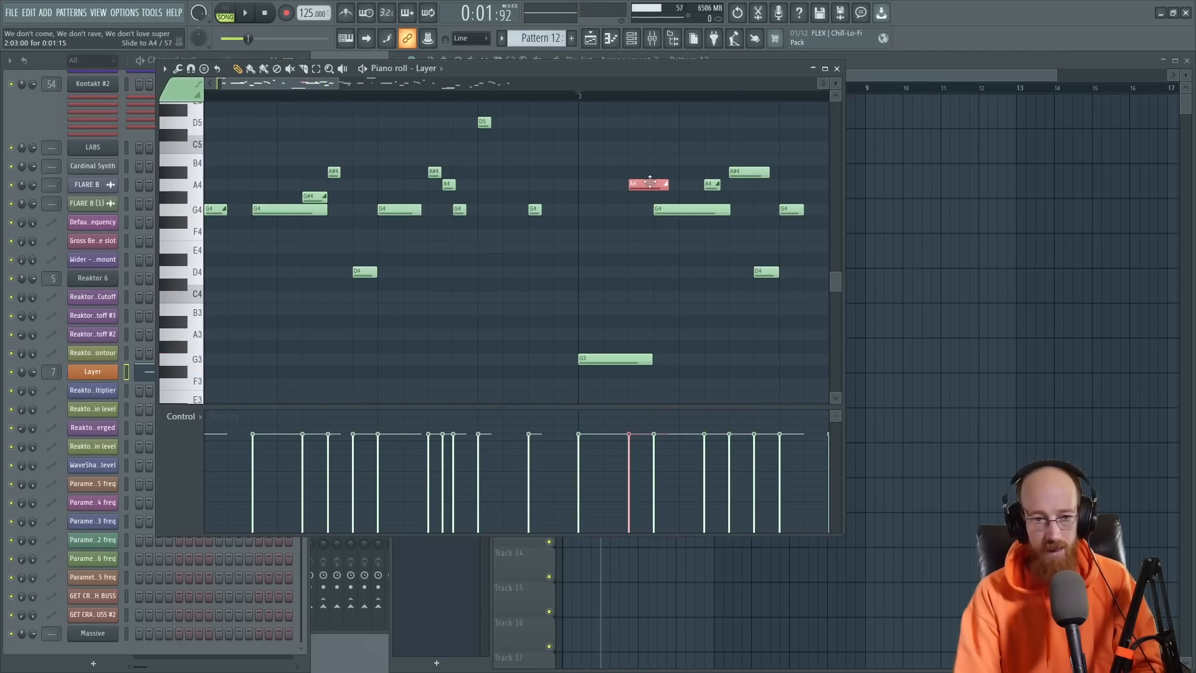
drag(651, 275, 620, 241)
scroll(330, 243, up, 1)
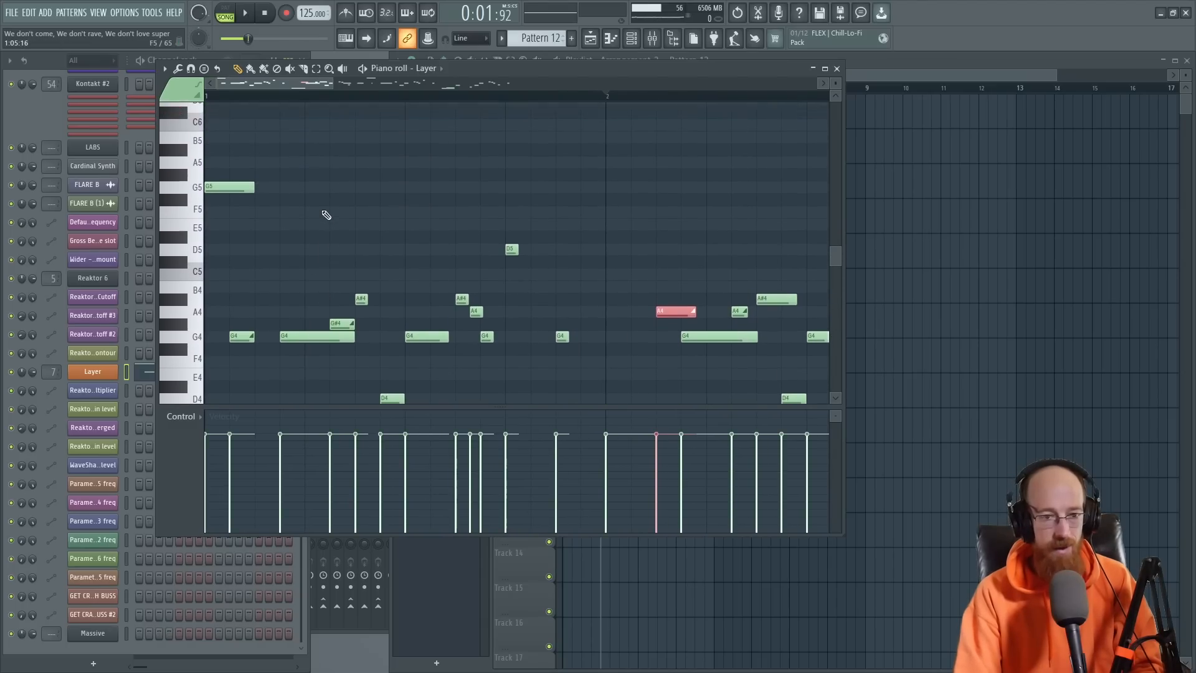
Step: Examine the Layer notes across bars 1 to 4 in the piano roll and close it
scroll(326, 215, up, 2)
scroll(326, 222, down, 1)
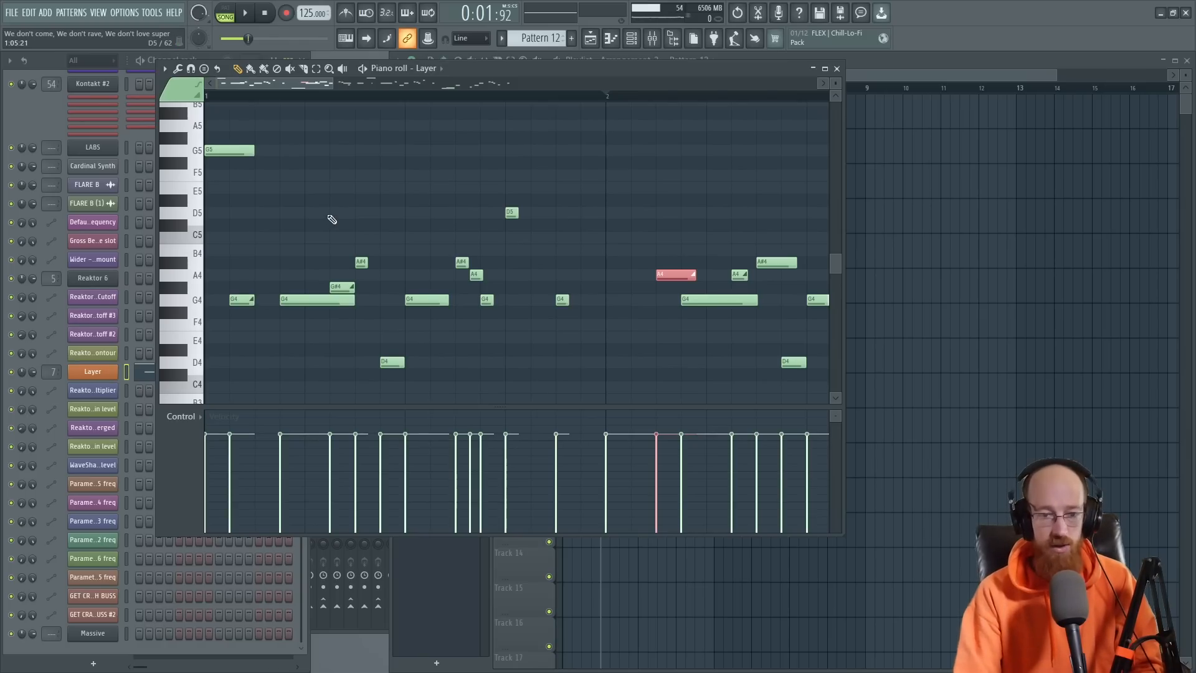
ctrl+scroll(401, 246, down, 5)
drag(401, 244, 553, 206)
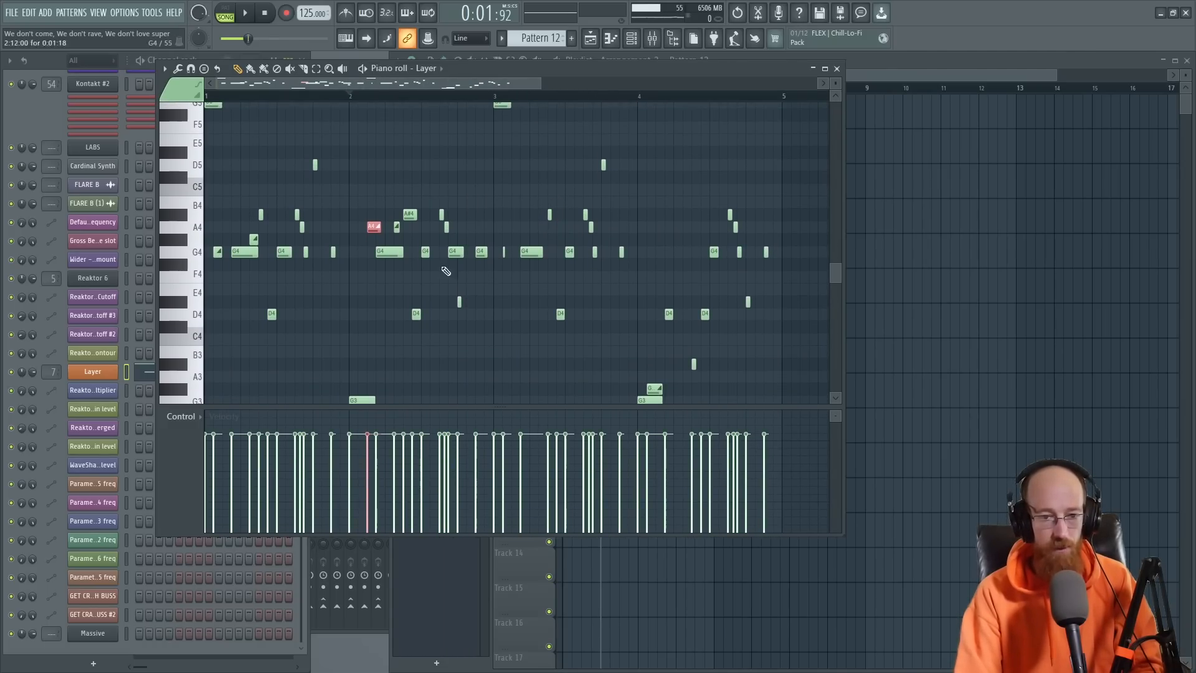
ctrl+scroll(599, 227, up, 6)
drag(674, 216, 340, 225)
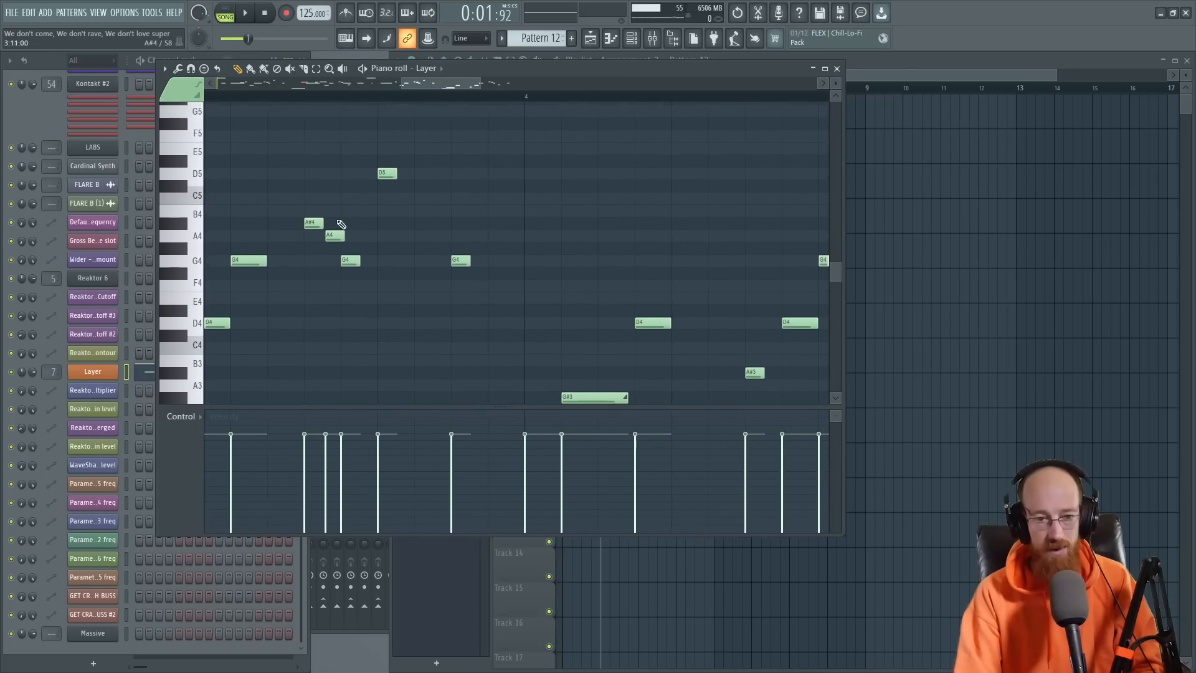
drag(702, 267, 903, 216)
drag(365, 198, 545, 257)
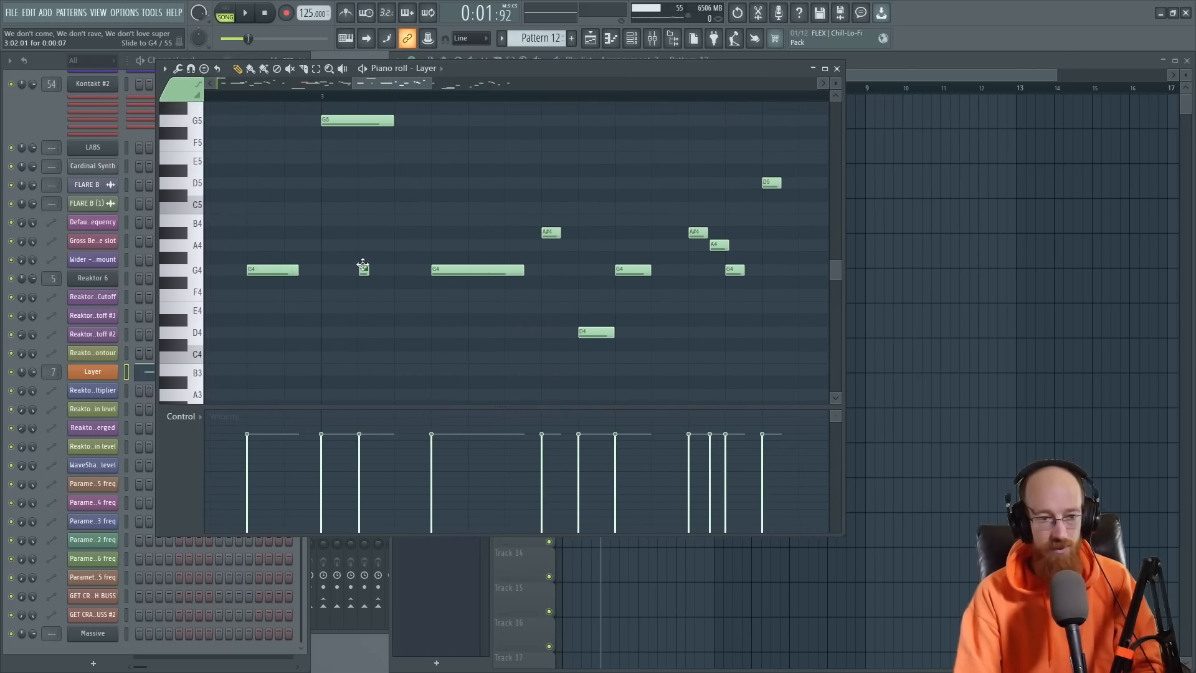
click(837, 68)
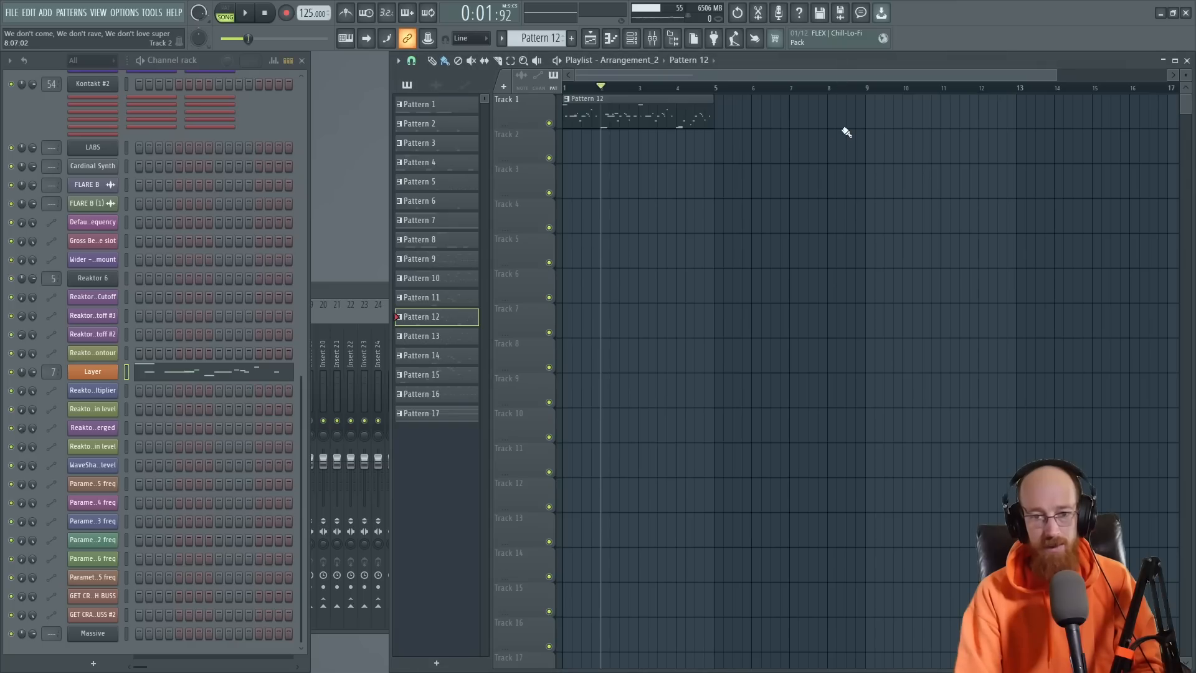
Step: Open the mixer and examine the routing and effects of the GET CRAZY BUS, Layer and SYNTH BUSS tracks
click(651, 41)
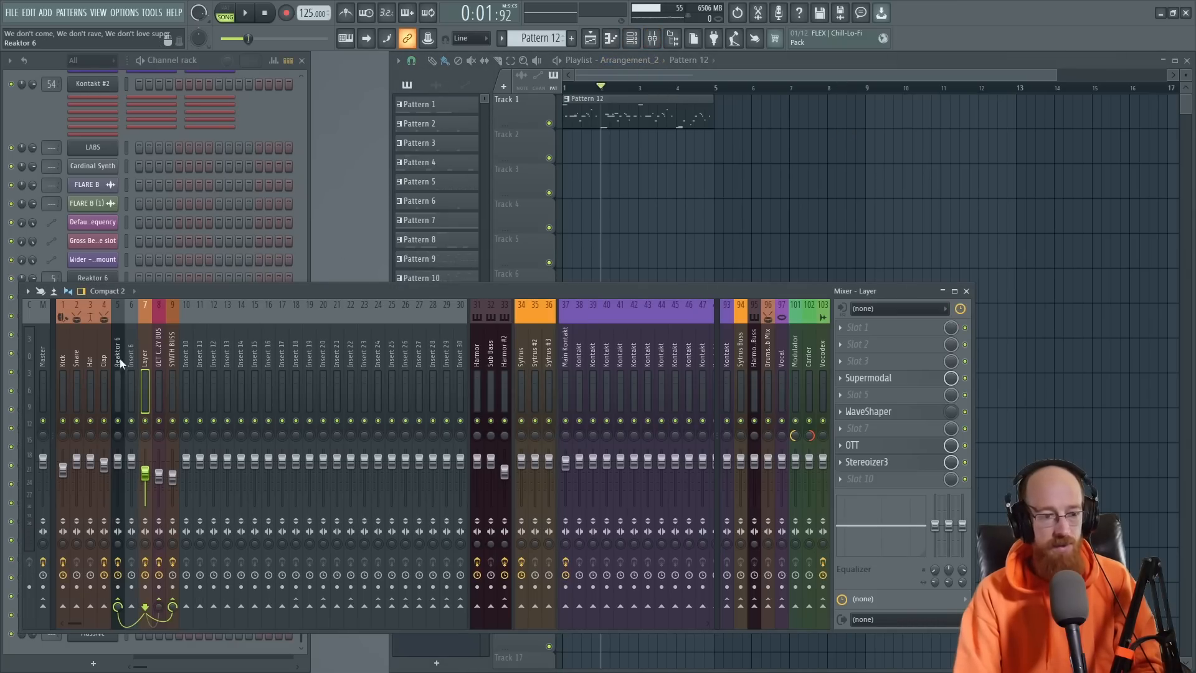
click(160, 330)
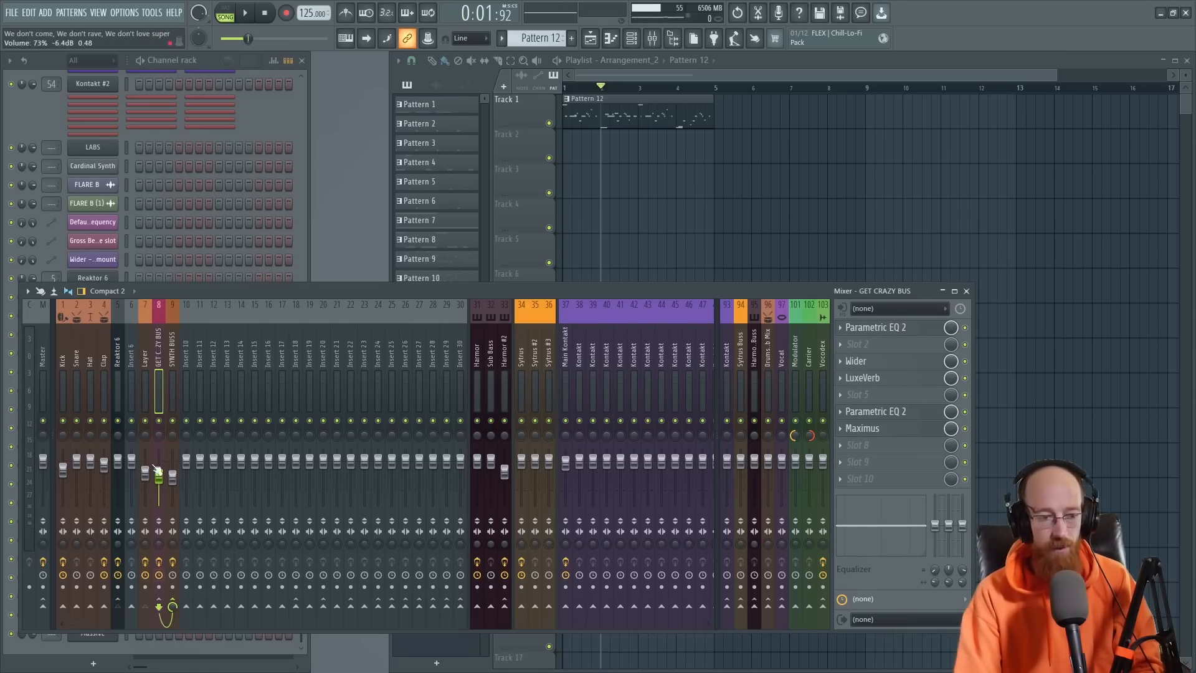
click(147, 362)
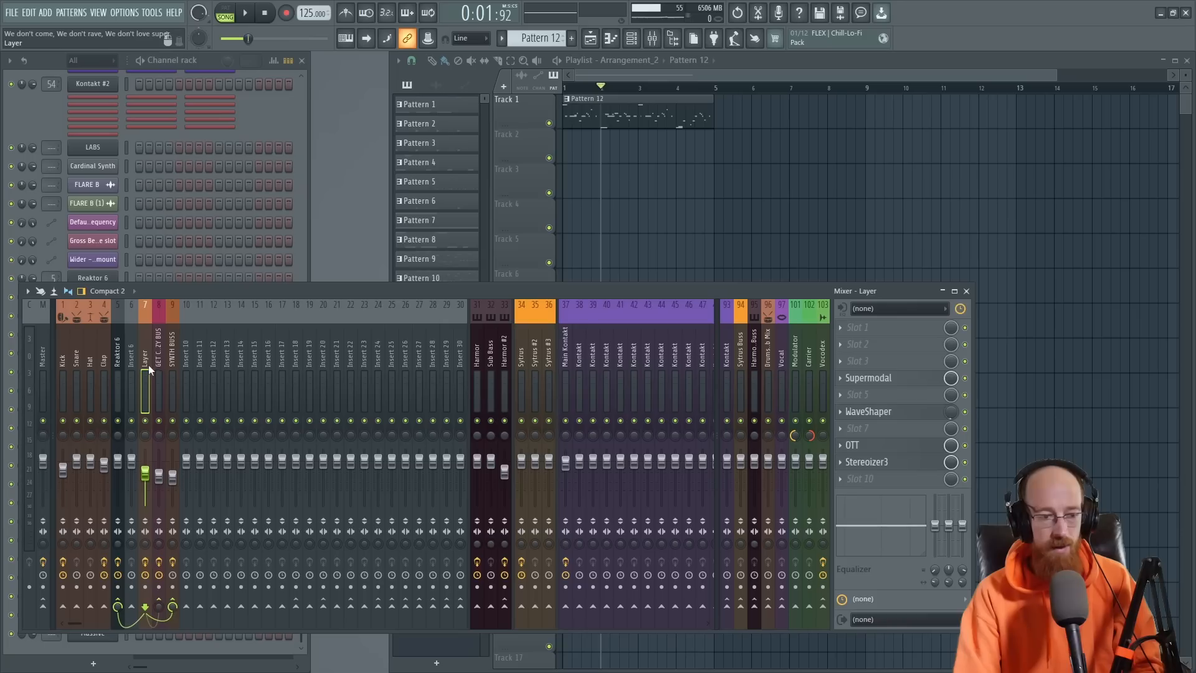
click(176, 342)
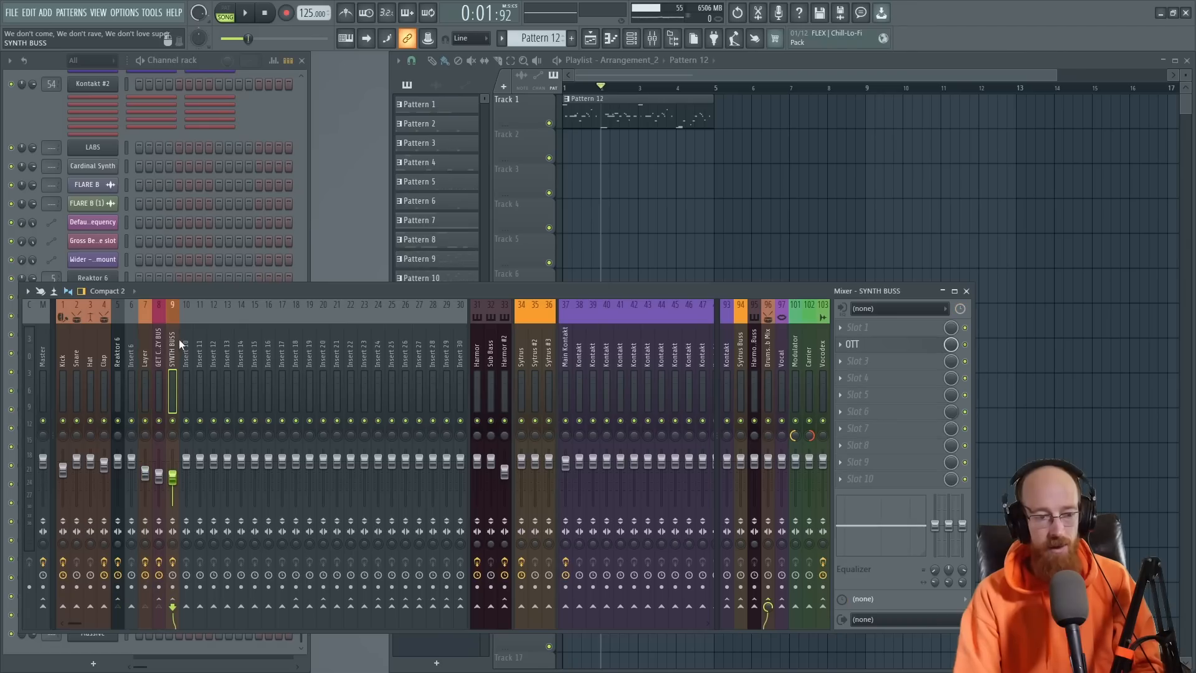
Step: Inspect the Layer track's effect chain: Supermodal, WaveShaper, OTT and Stereoizer3, leaving only Supermodal open
click(140, 351)
click(905, 381)
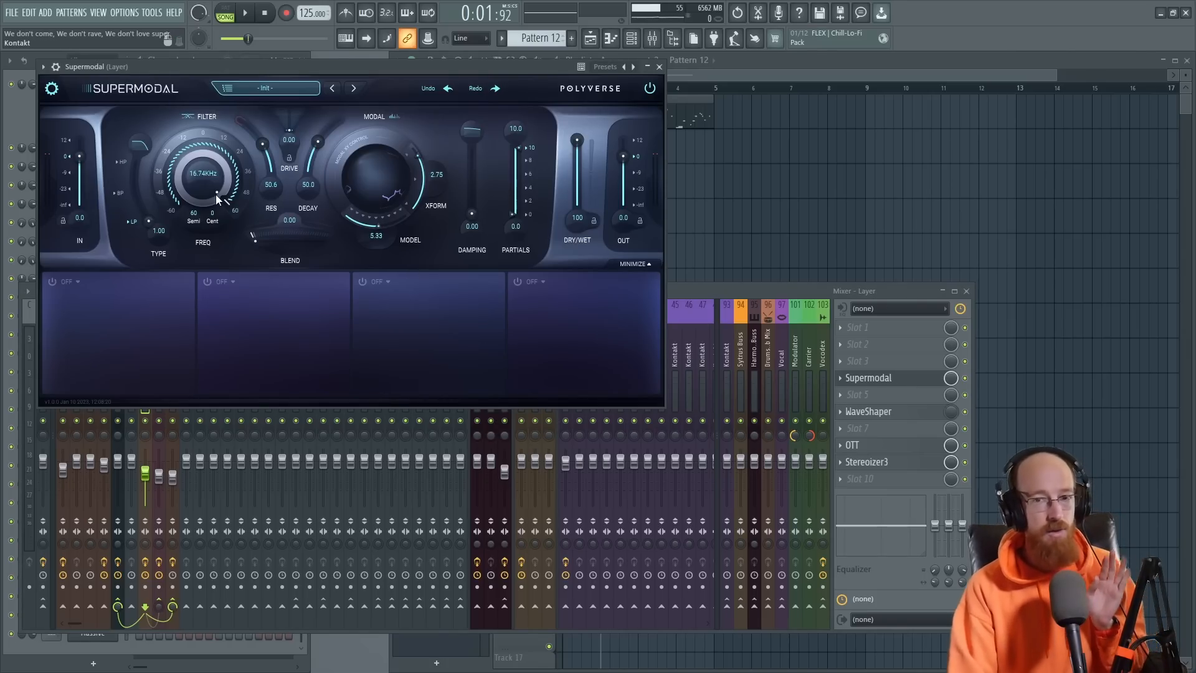
click(901, 415)
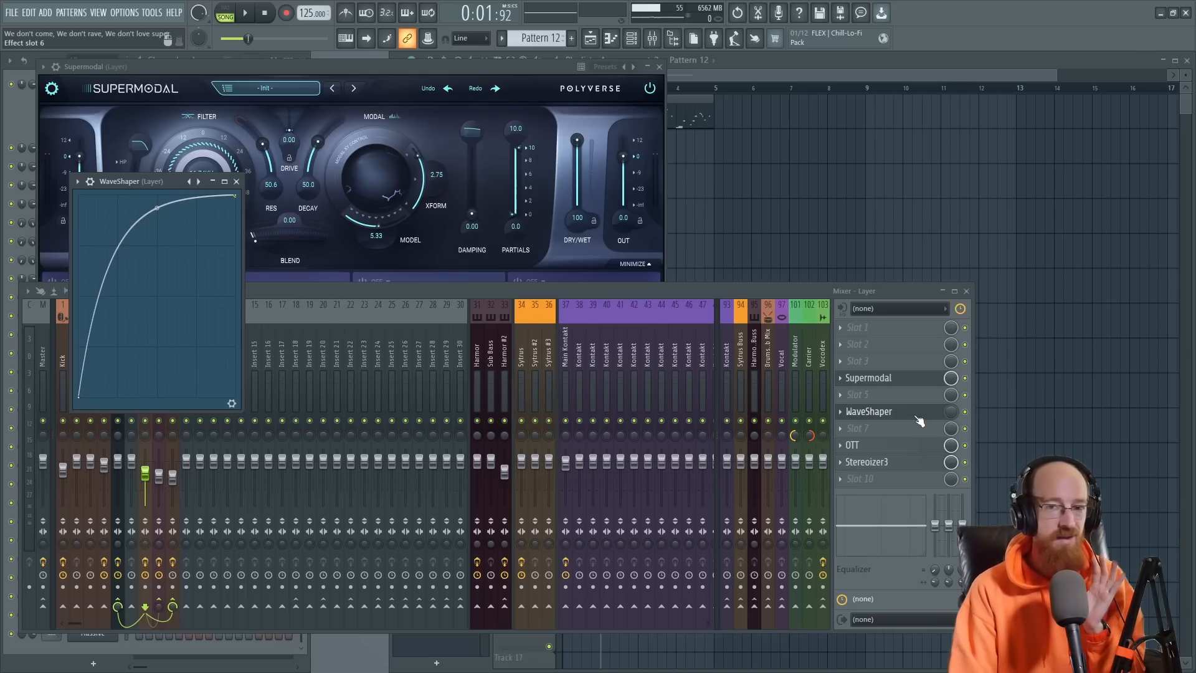
click(918, 417)
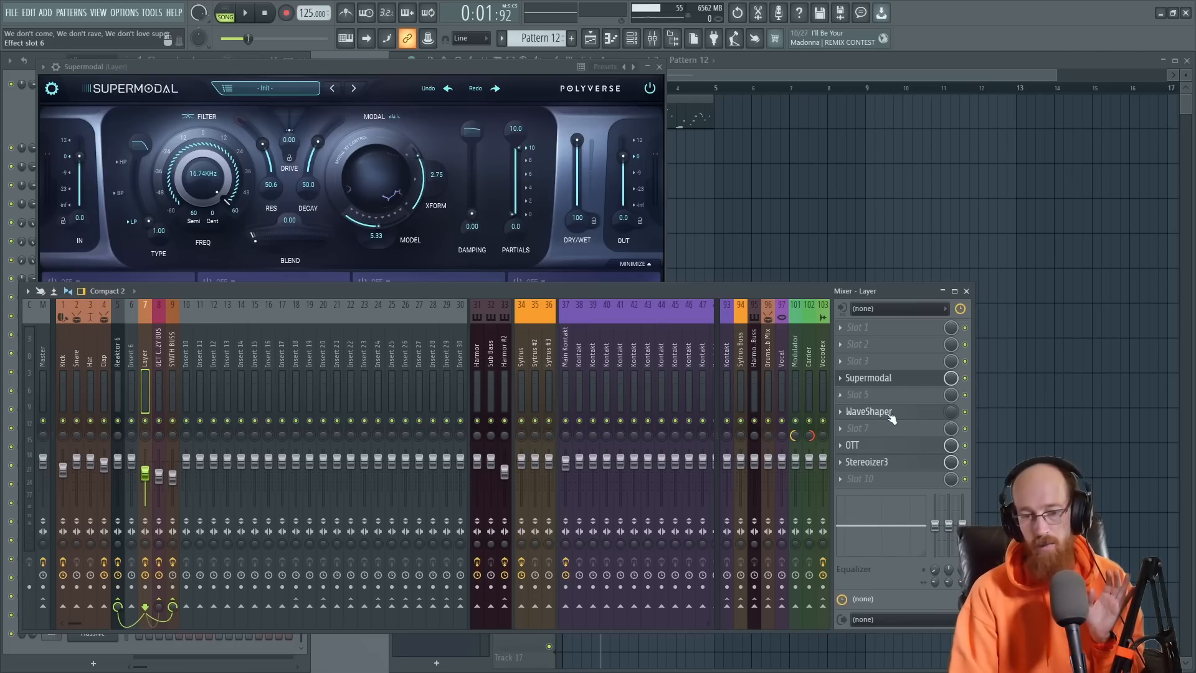
click(905, 446)
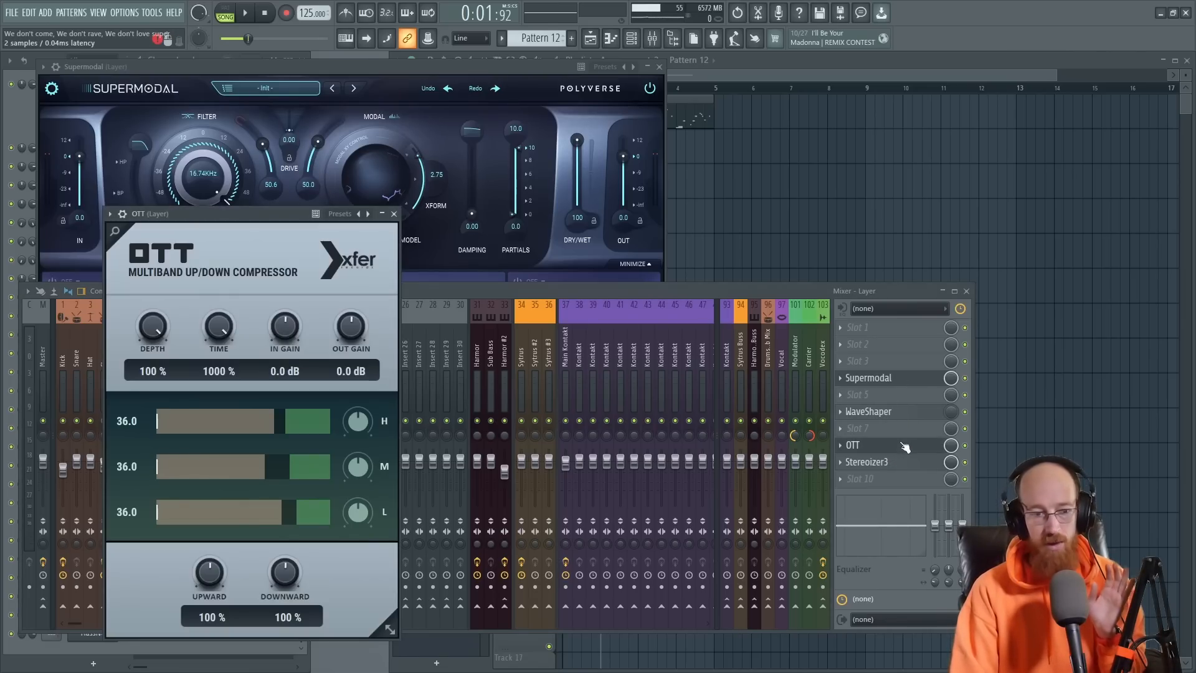
click(904, 445)
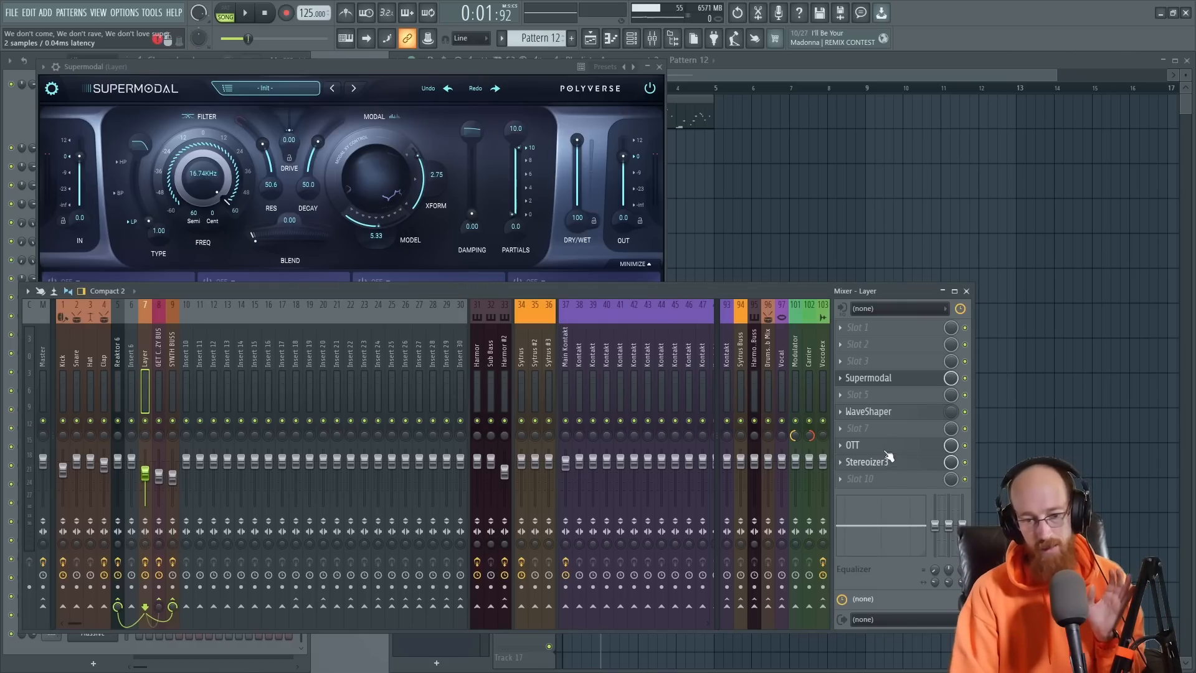
click(915, 463)
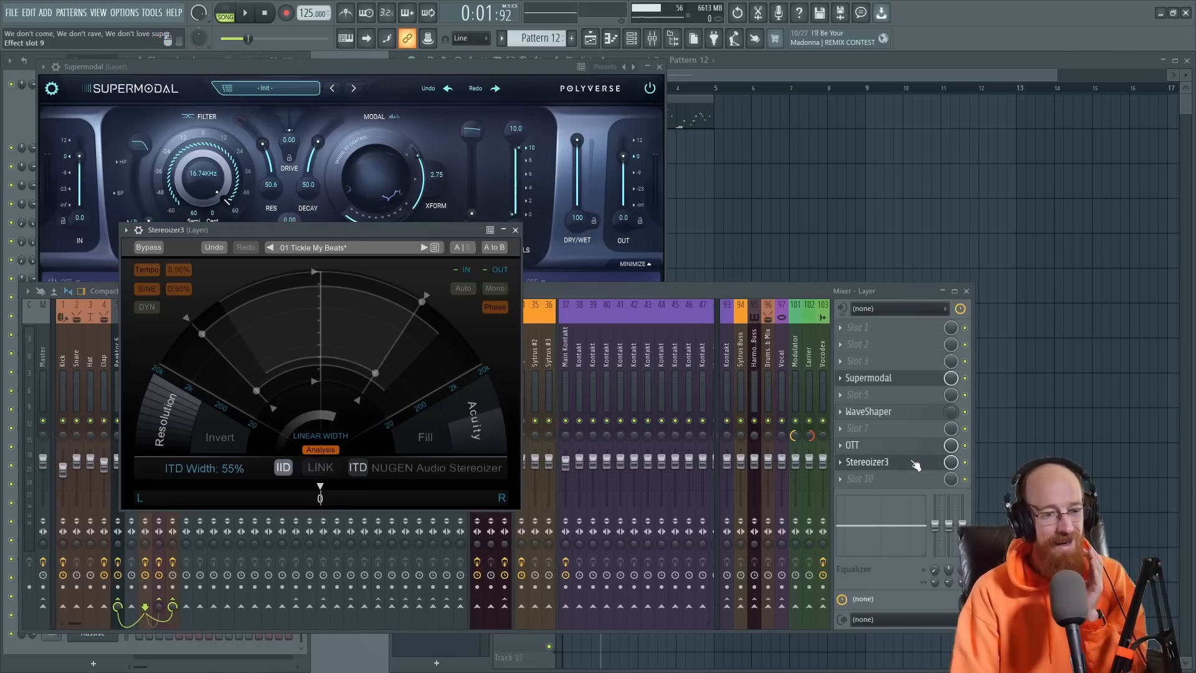
click(916, 463)
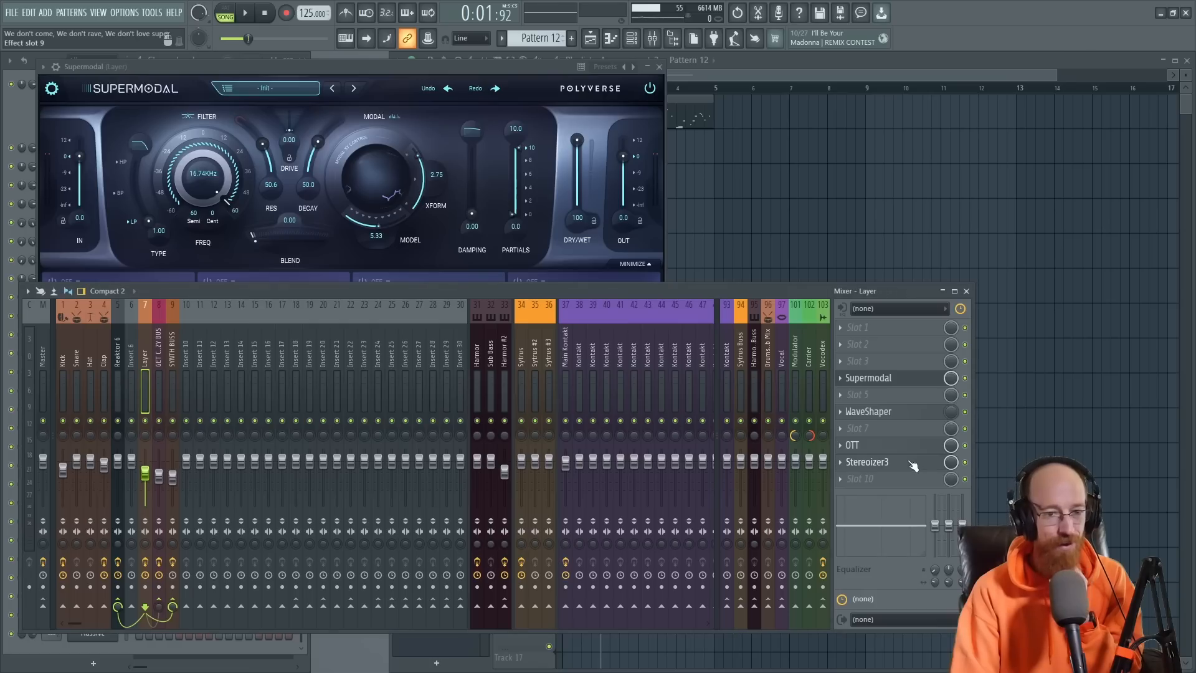
Step: View Supermodal again, and inspect the Wider effect on the GET CRAZY BUS mixer track and close it
click(383, 66)
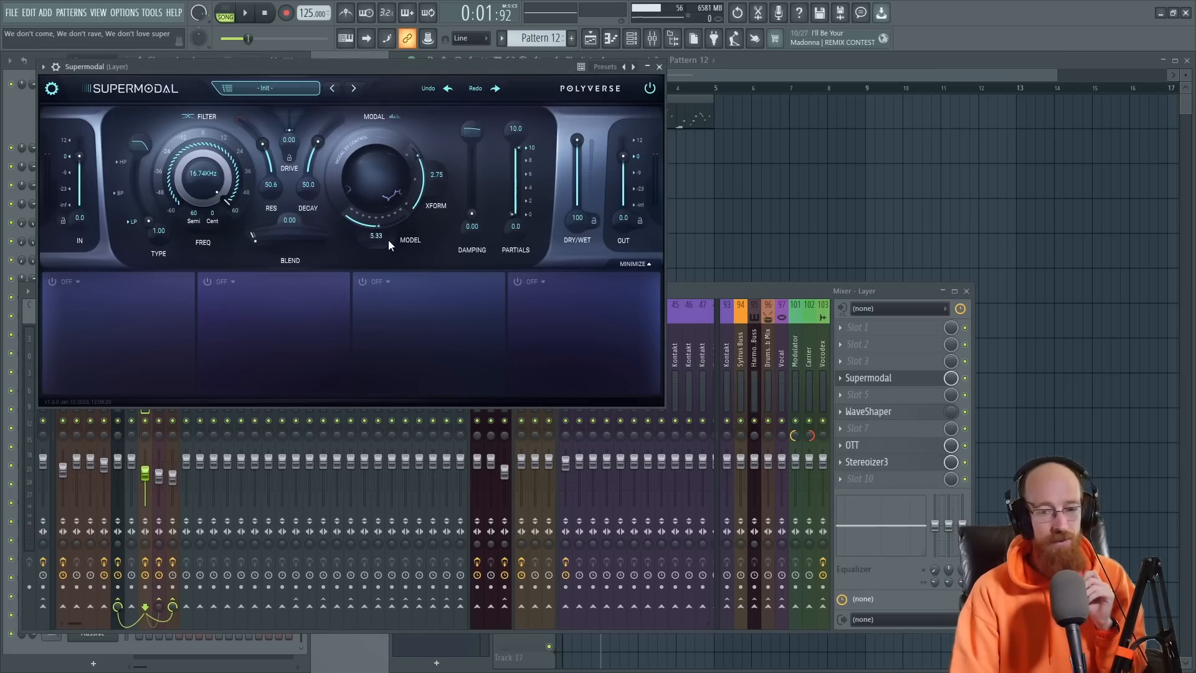
click(798, 293)
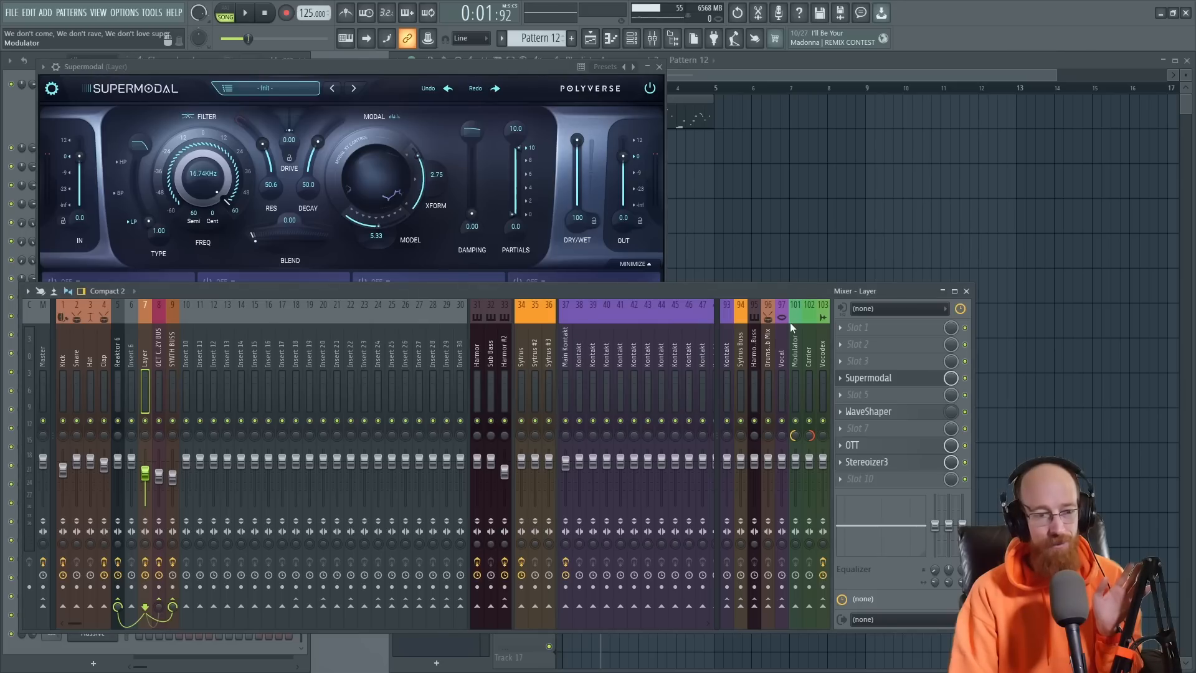
click(158, 352)
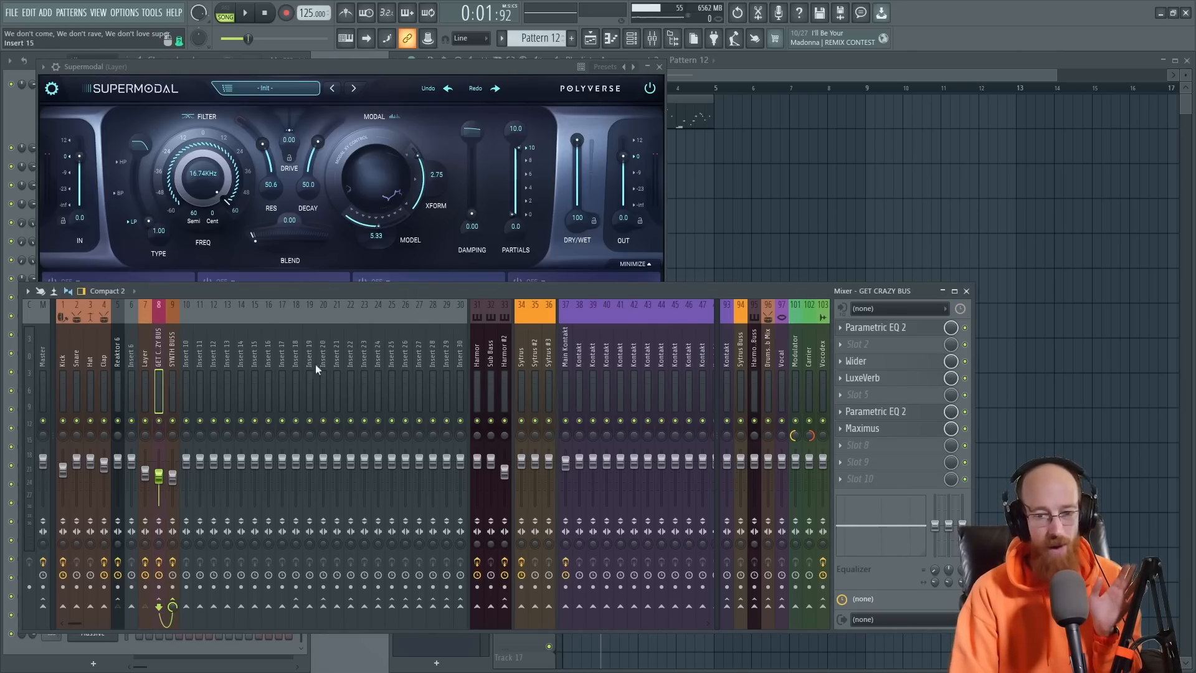
click(917, 361)
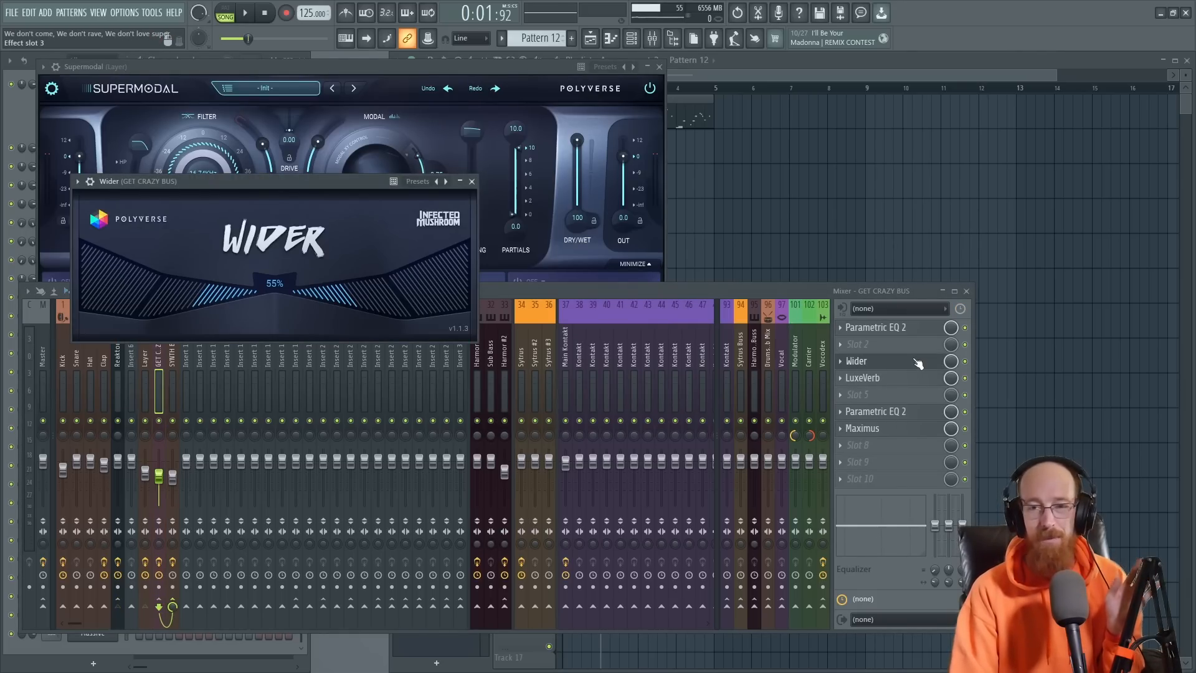
click(918, 363)
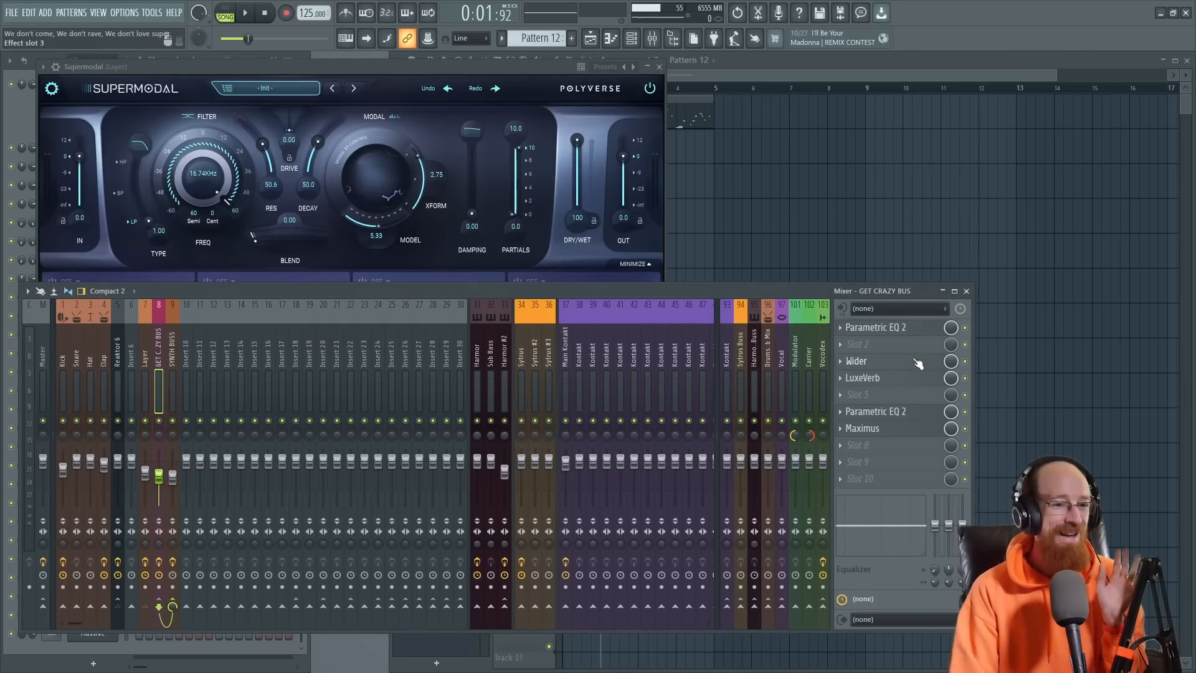
Step: In the Layer track's Supermodal, set the filter resonance to 0.00 and the filter type to 1.01
click(145, 375)
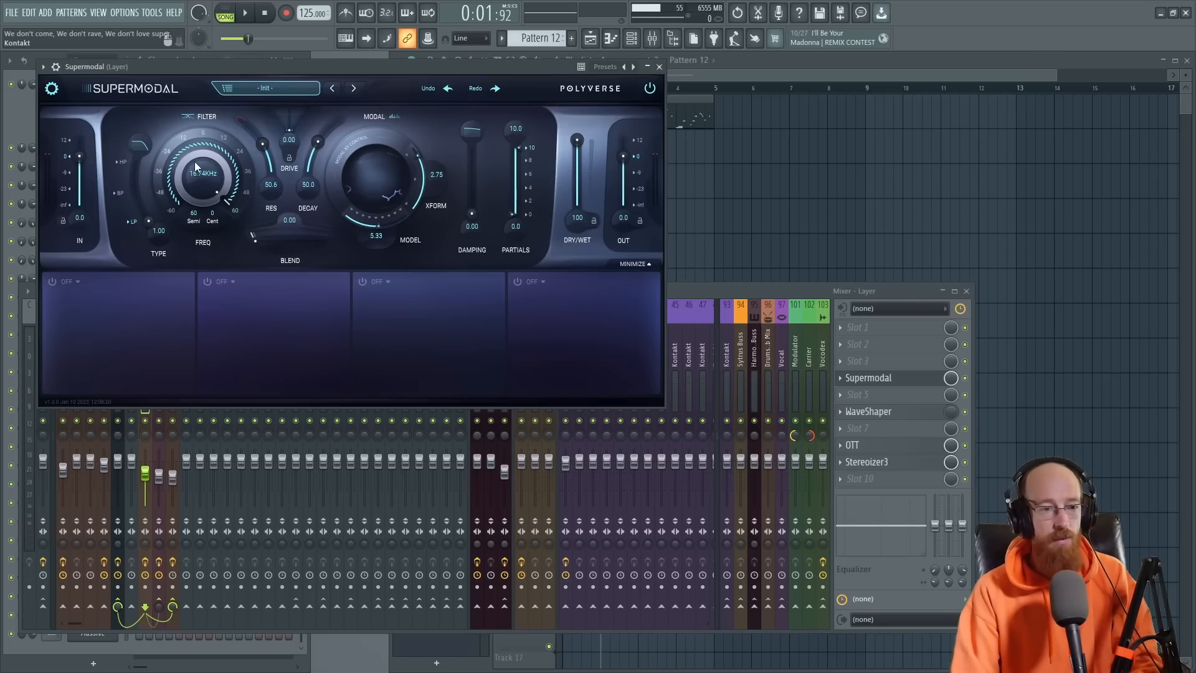
drag(194, 162, 221, 214)
drag(267, 145, 268, 187)
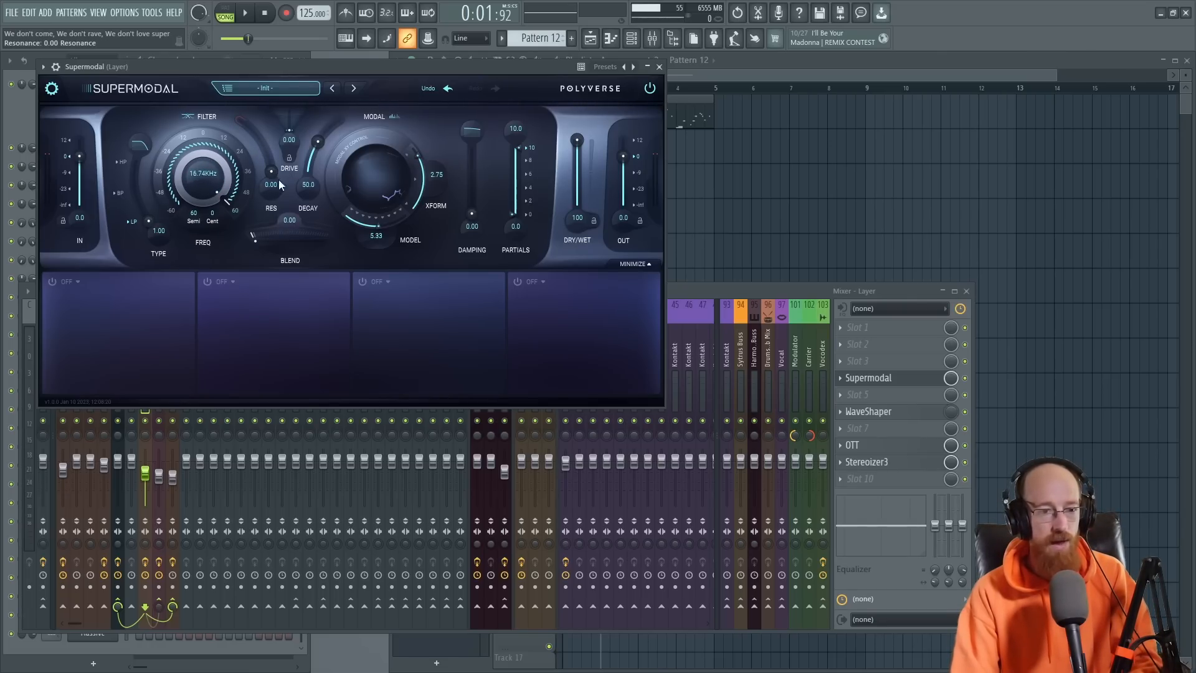
drag(254, 238, 222, 241)
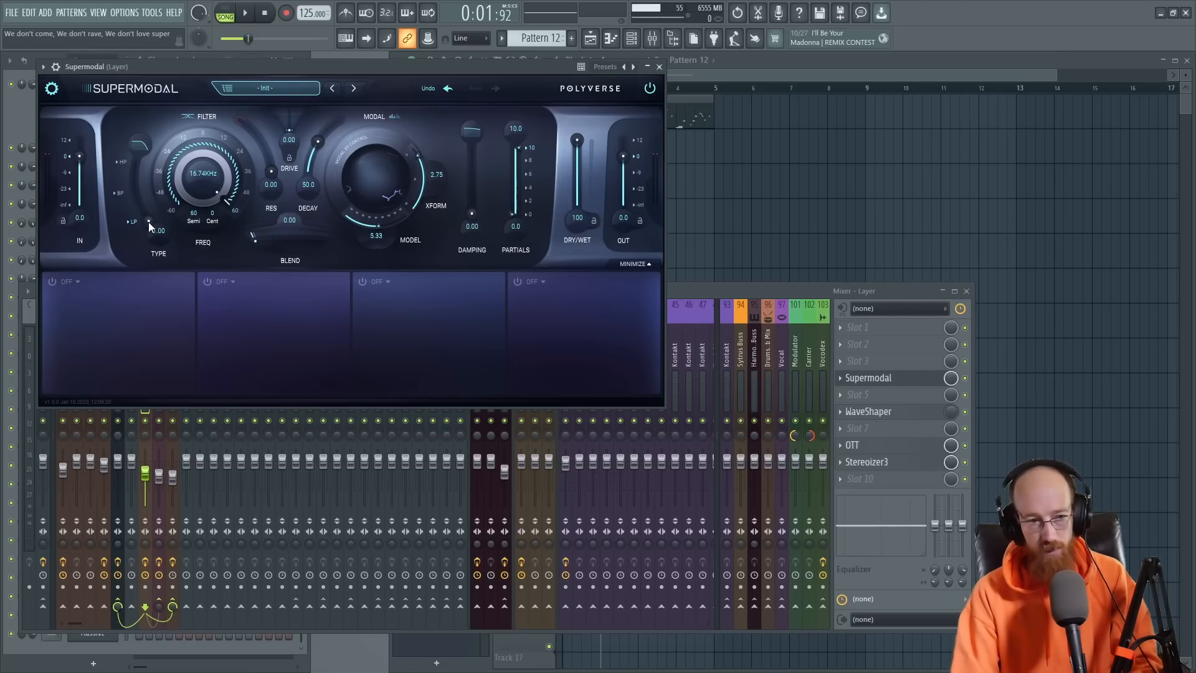
drag(148, 222, 134, 182)
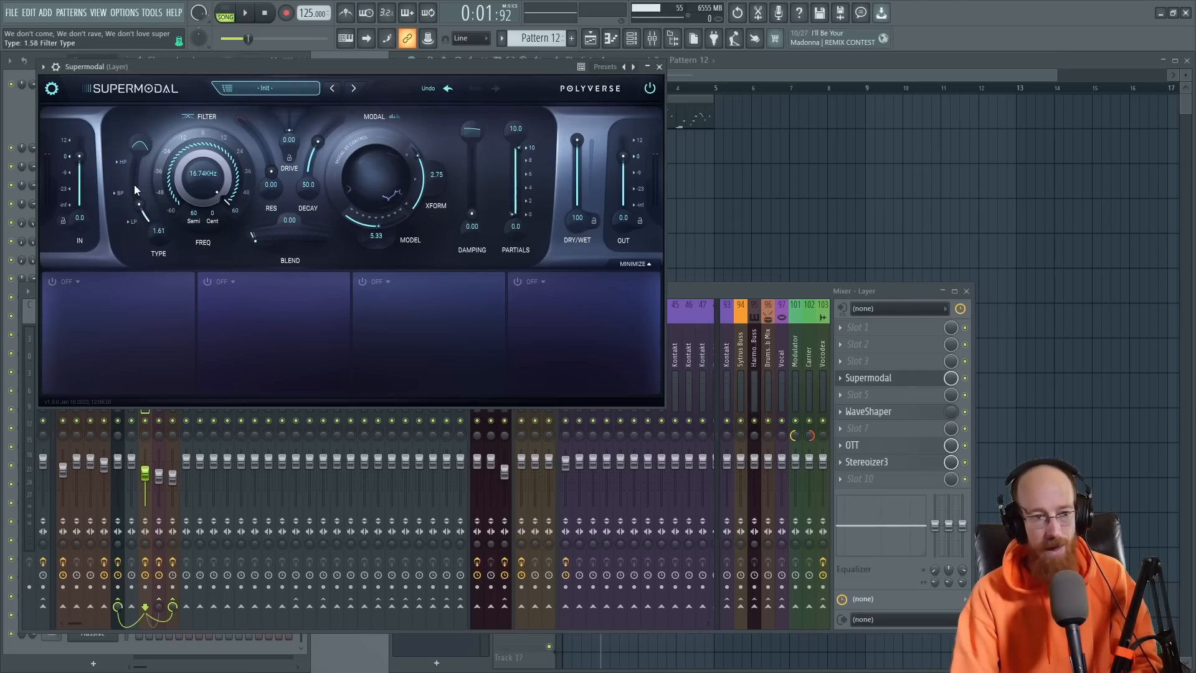
drag(164, 269, 166, 265)
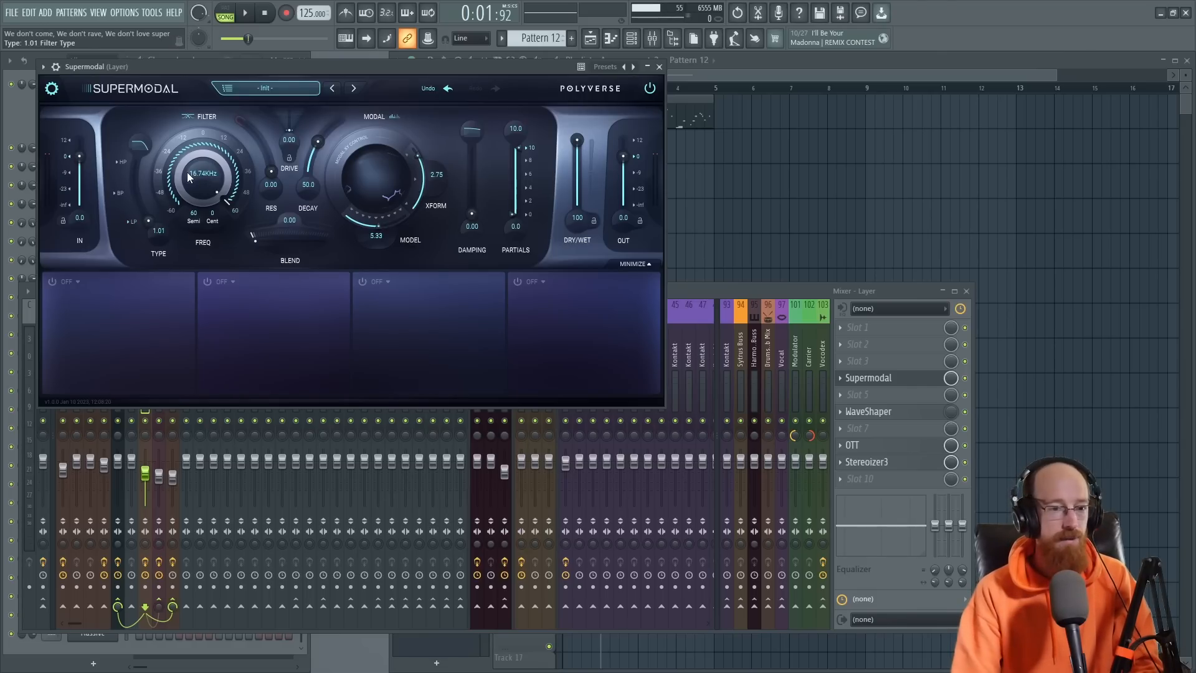
Step: Play the pattern while sweeping Supermodal's filter frequency, and stop playback
key(space)
mouse_move(201, 173)
mouse_down()
mouse_move(215, 168)
mouse_move(196, 172)
mouse_move(189, 203)
mouse_move(229, 182)
mouse_move(219, 177)
mouse_up()
key(space)
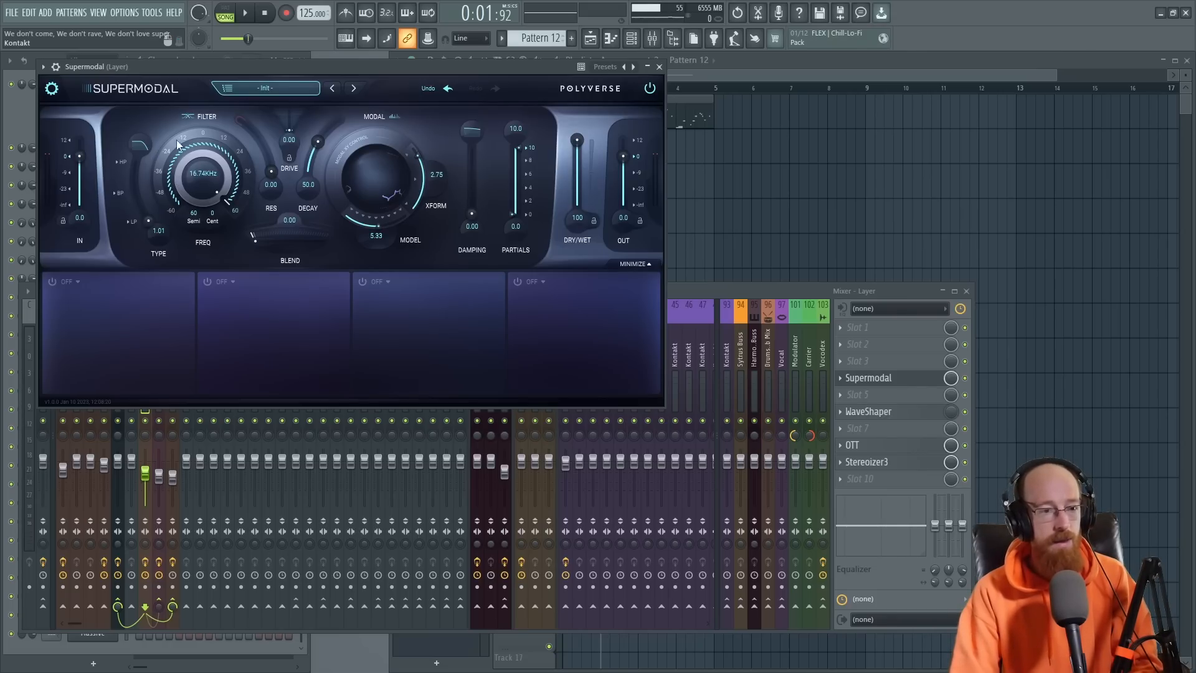
Step: Show Supermodal's parameters in the browser and set its filter frequency to 665.8 Hz
click(55, 66)
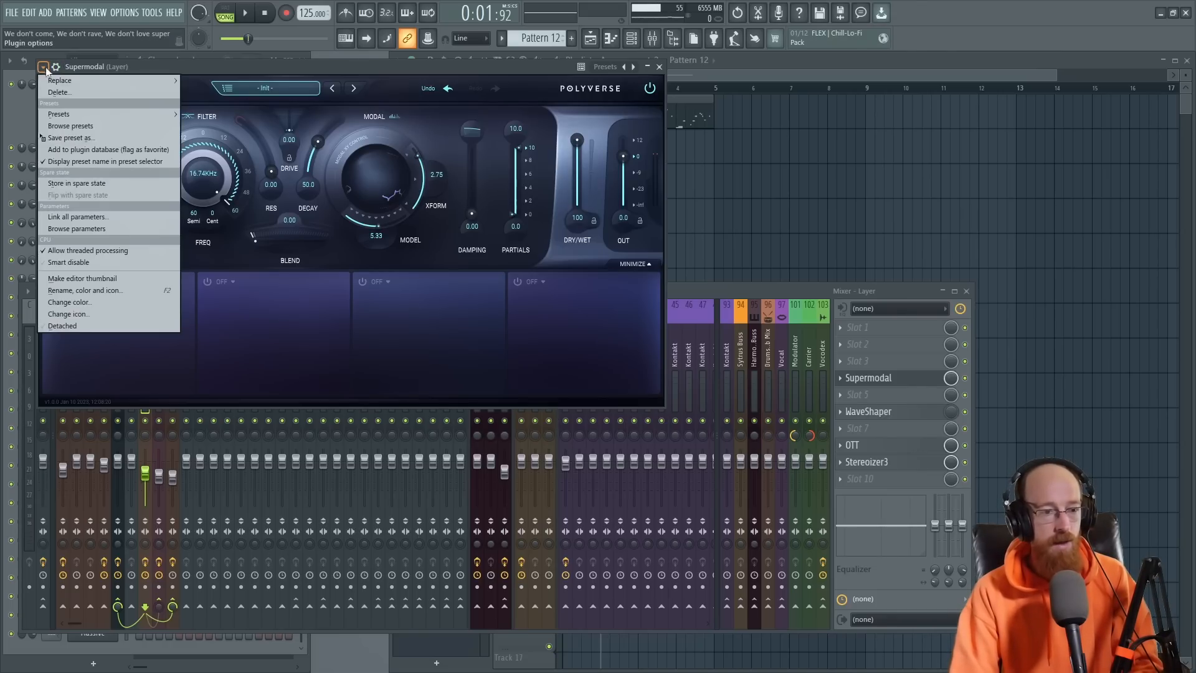
click(96, 233)
drag(313, 177, 332, 152)
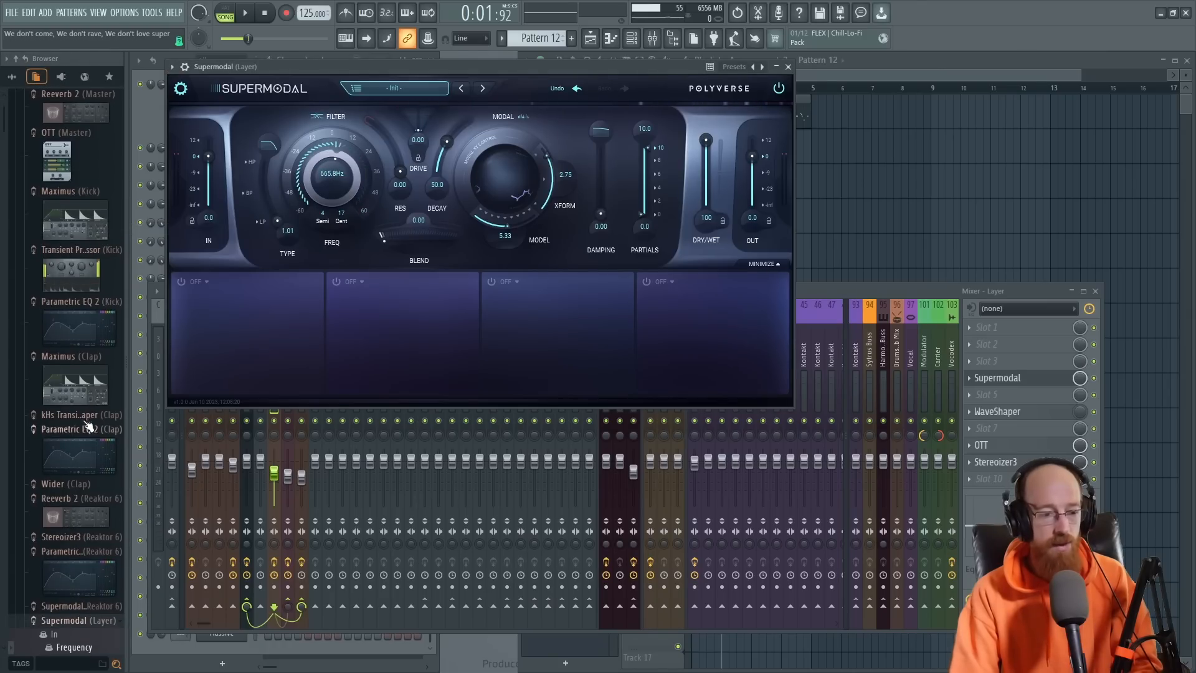
Step: Create an automation clip for the Layer Supermodal's Frequency parameter in the playlist
scroll(68, 386, down, 2)
right_click(74, 418)
click(124, 482)
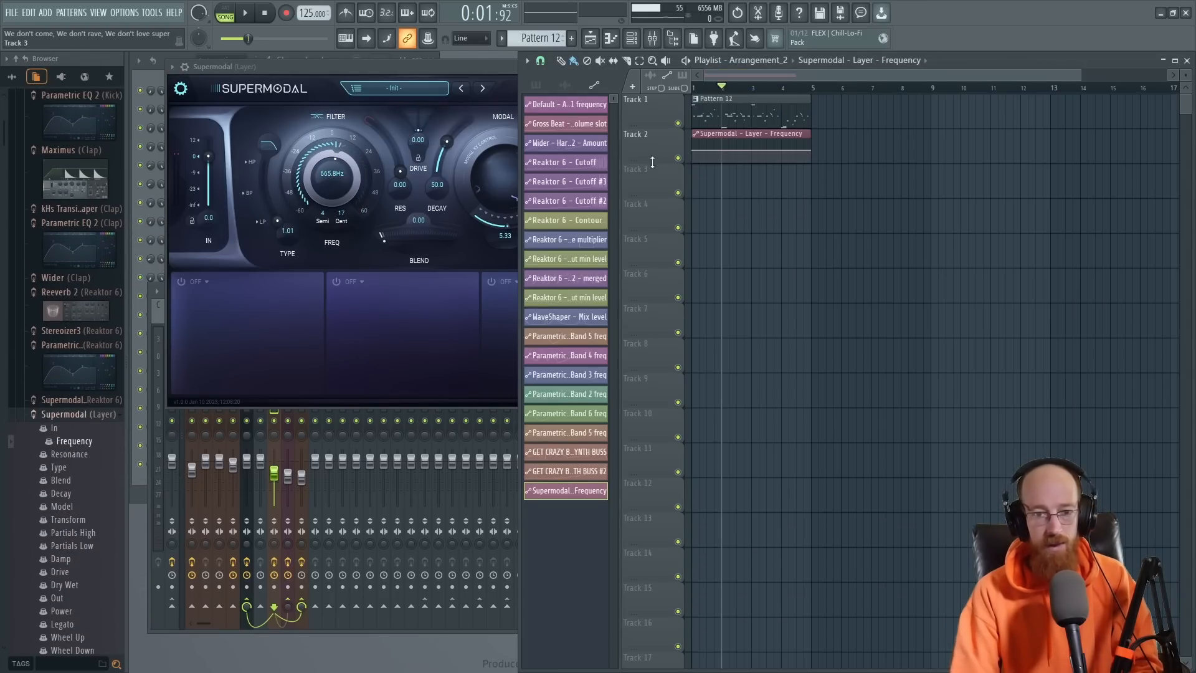
scroll(713, 158, up, 5)
scroll(720, 181, down, 5)
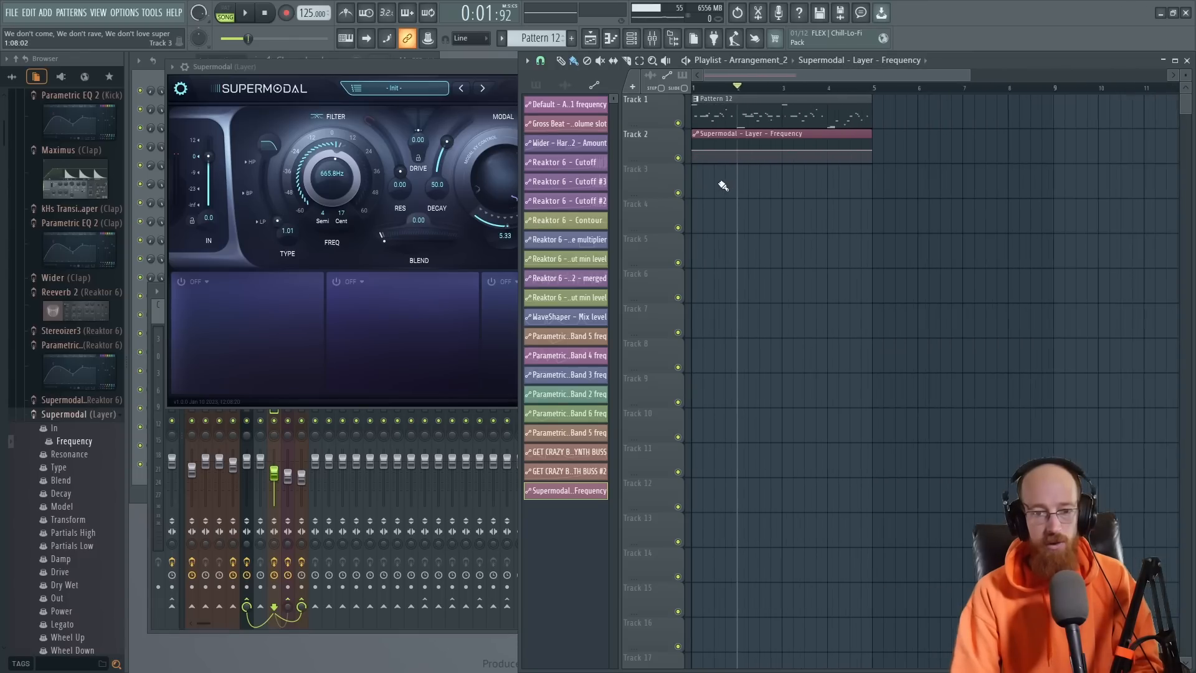
Step: Try a Sequencer modulator in Supermodal's first modulation slot and switch that slot off again
click(186, 283)
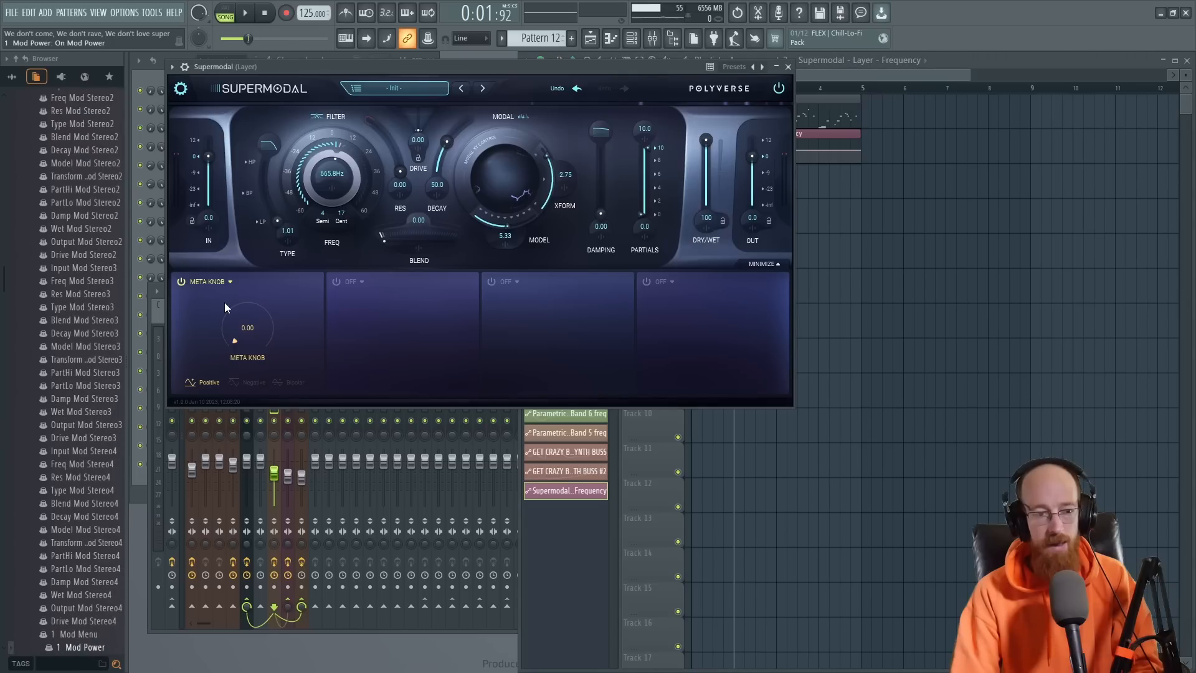
click(210, 283)
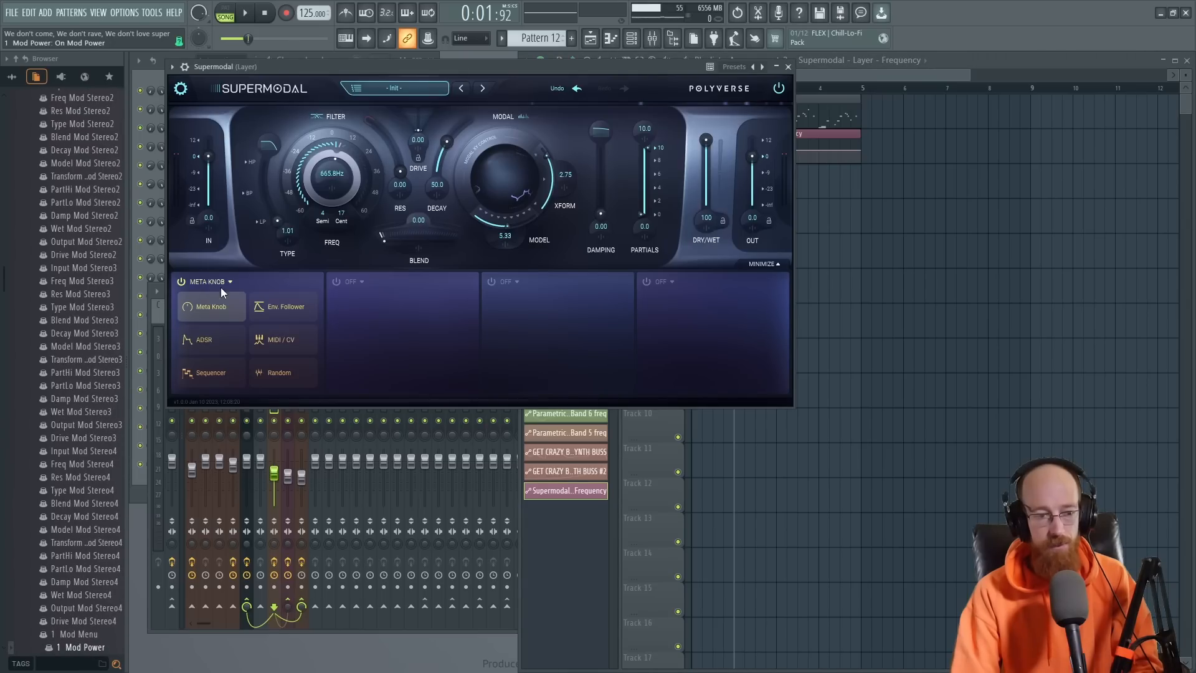
click(218, 375)
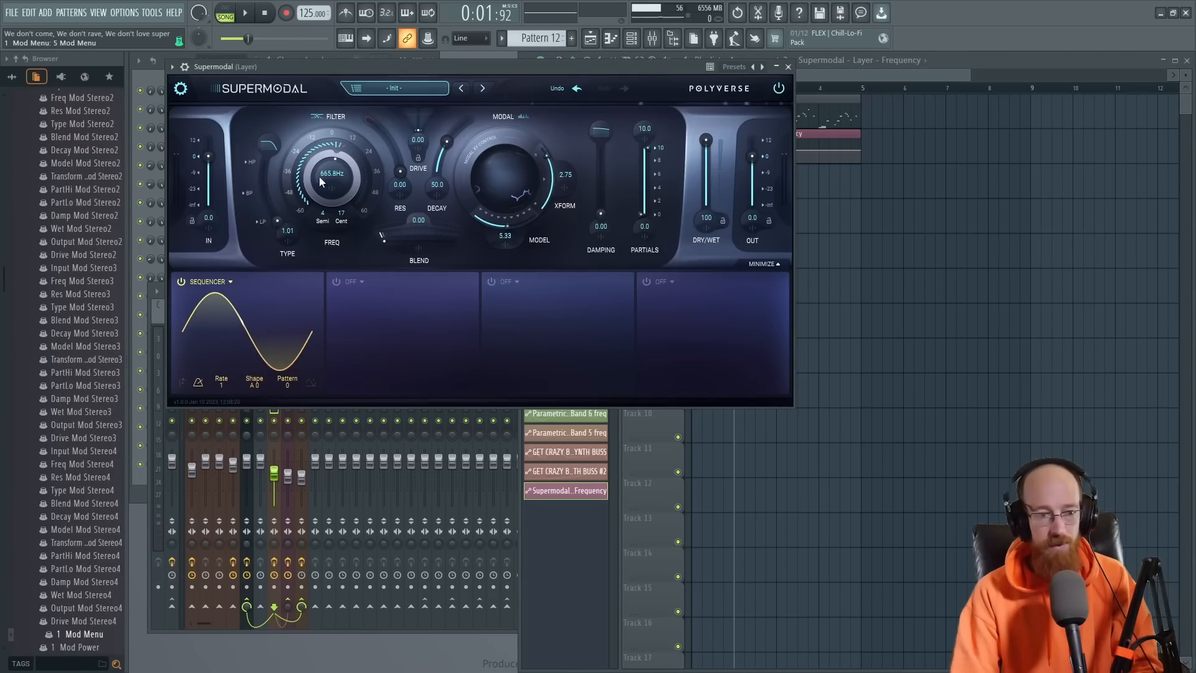
click(181, 282)
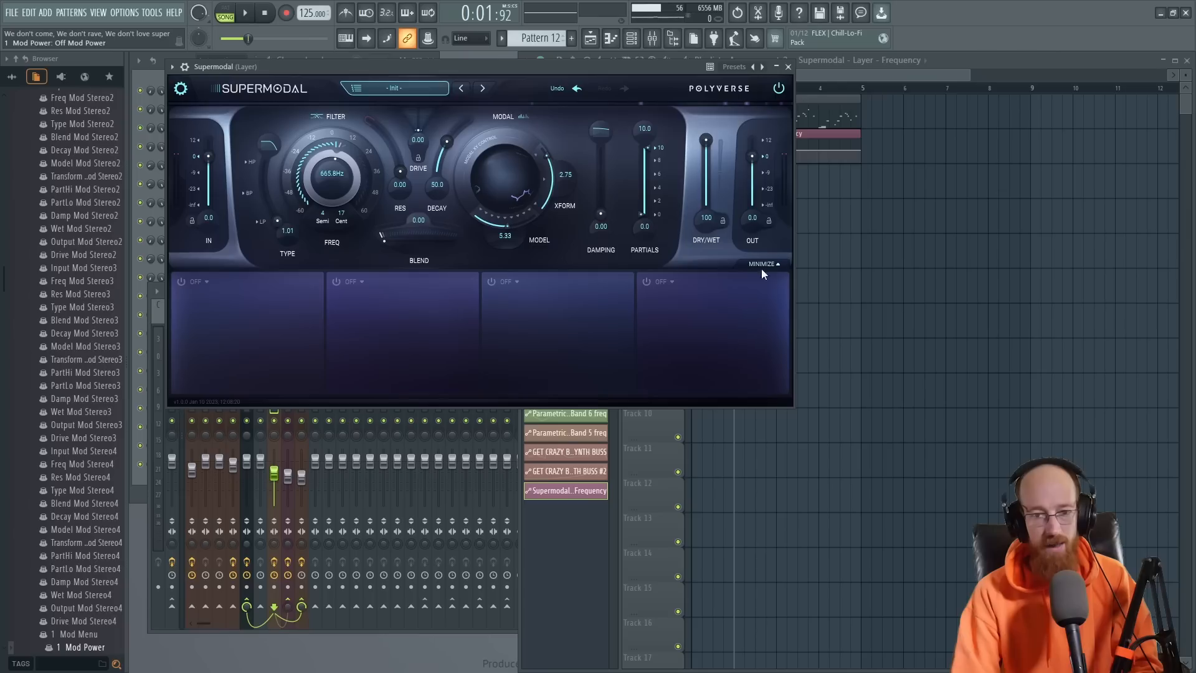
Step: Make playlist Track 2 much taller to enlarge the Supermodal Frequency automation clip, and hide the browser
click(838, 73)
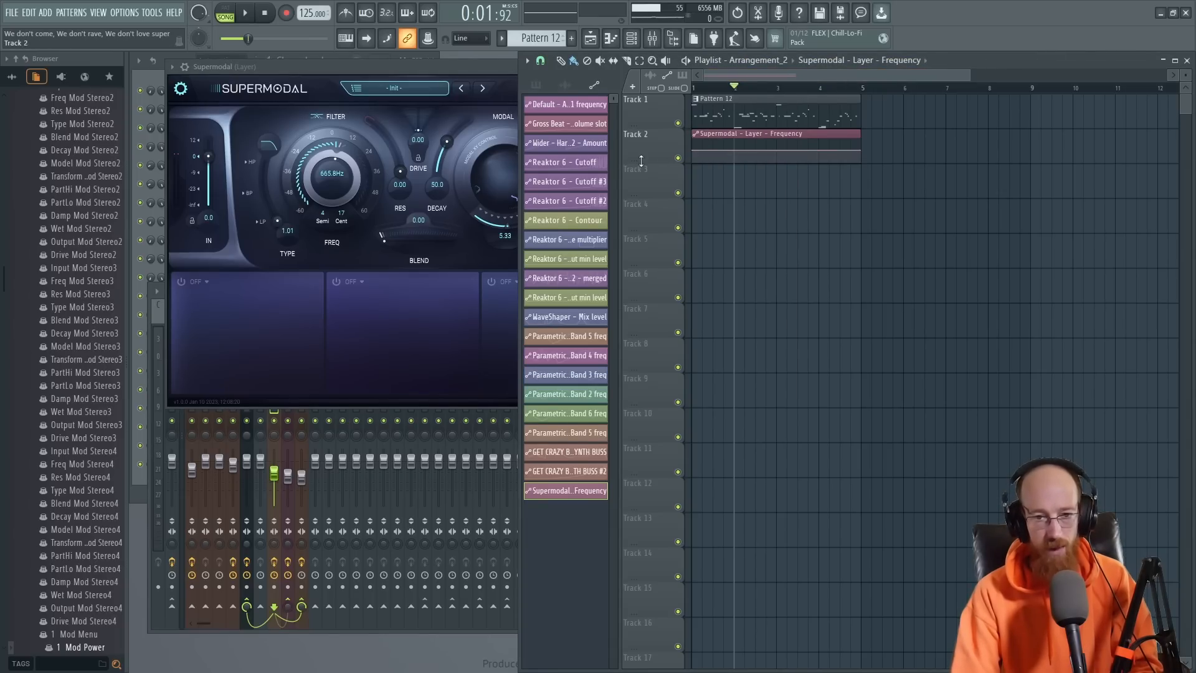
drag(661, 163, 662, 323)
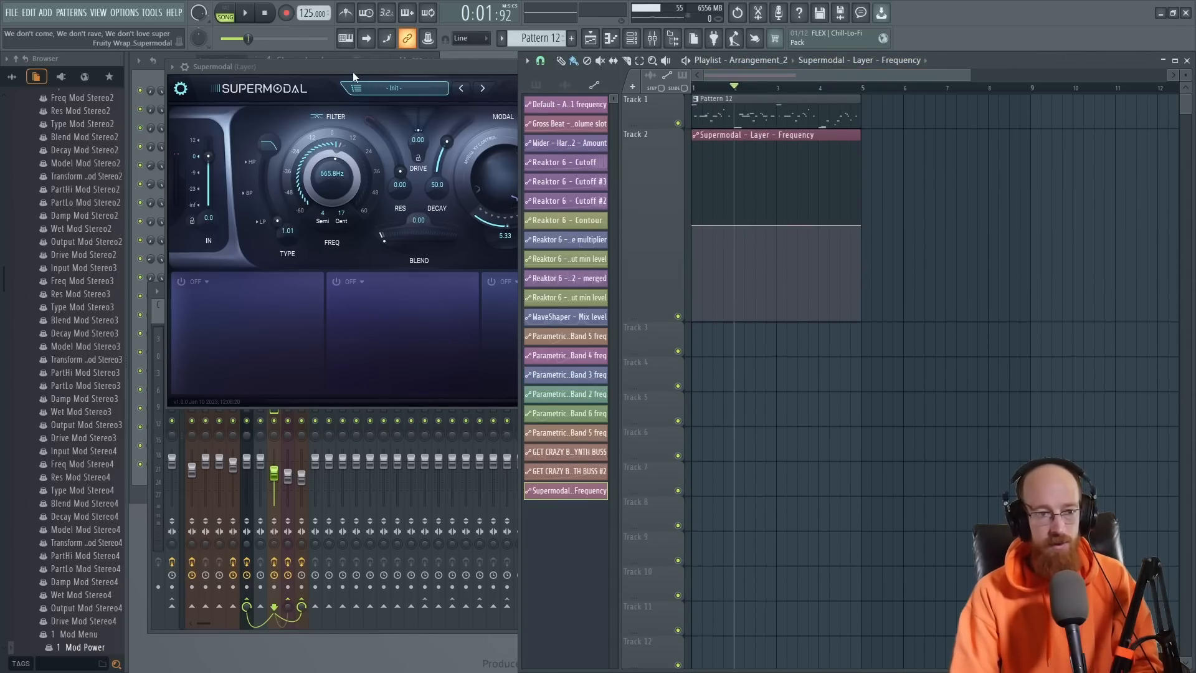
drag(372, 68, 348, 69)
click(672, 38)
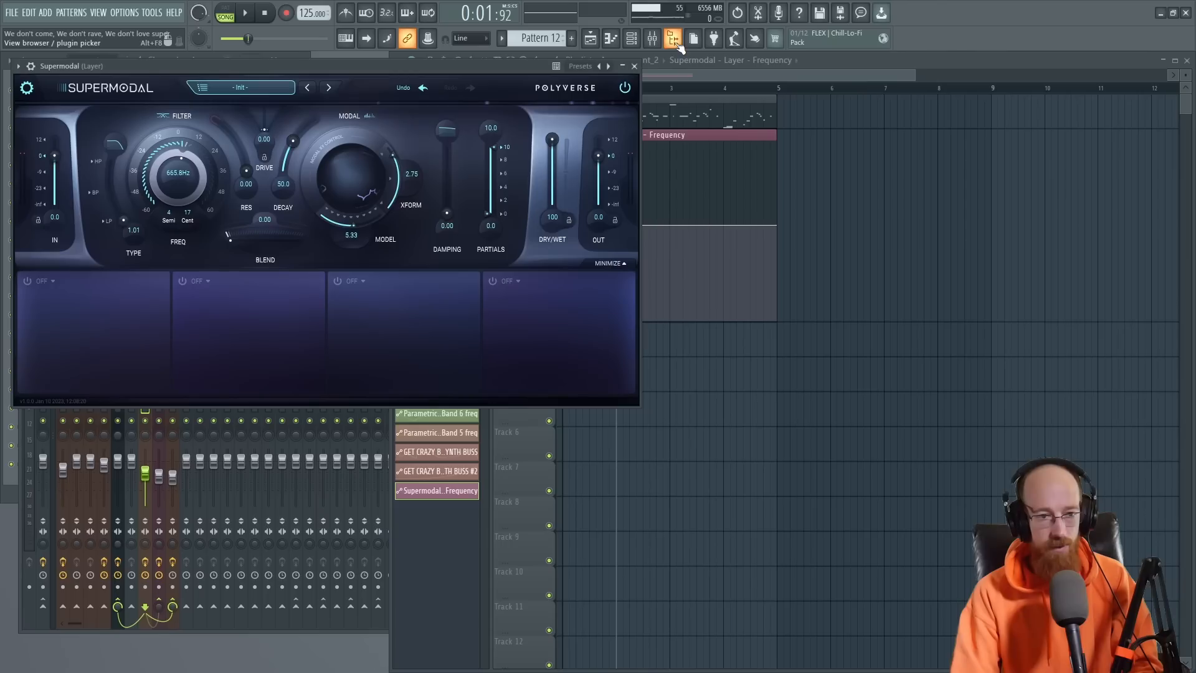
click(774, 87)
Step: Shape the start of the Frequency clip as a curved drop from a high first point to a low second point, and audition it
scroll(621, 206, up, 5)
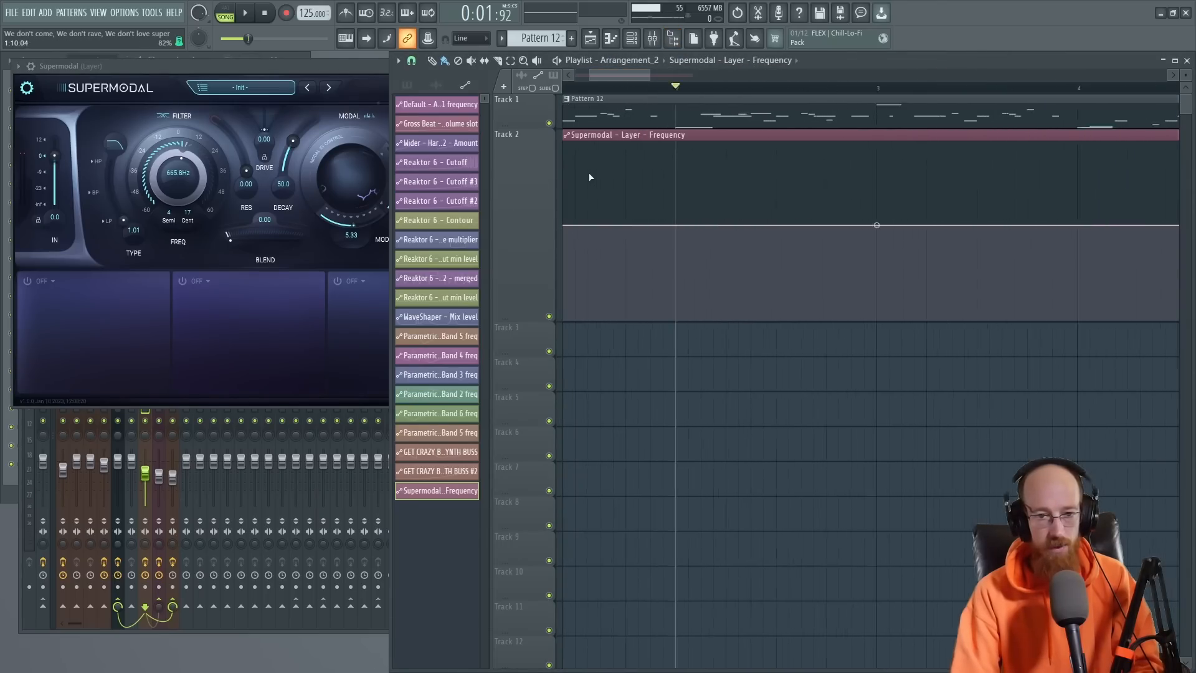
drag(571, 227, 581, 195)
click(604, 163)
click(570, 88)
key(space)
key(space)
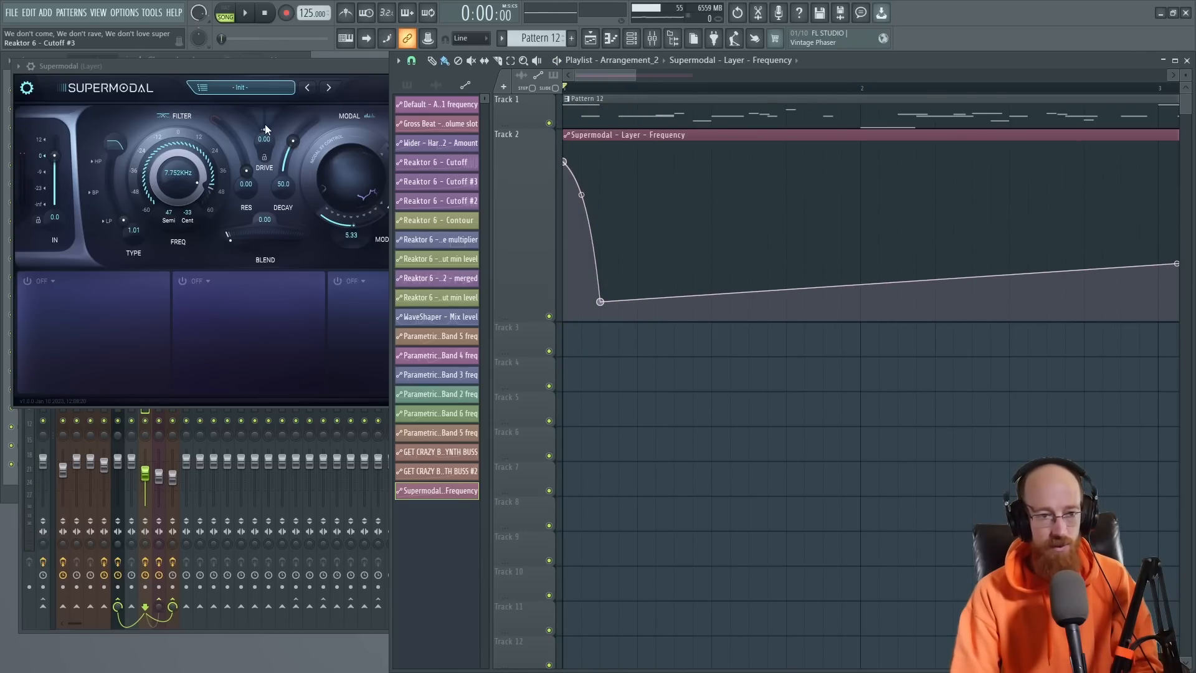
Step: Raise the Frequency clip's second point close to the top for a nearly flat curve, and play the song to compare
mouse_move(266, 129)
mouse_down()
mouse_move(268, 113)
mouse_move(269, 134)
mouse_up()
click(671, 187)
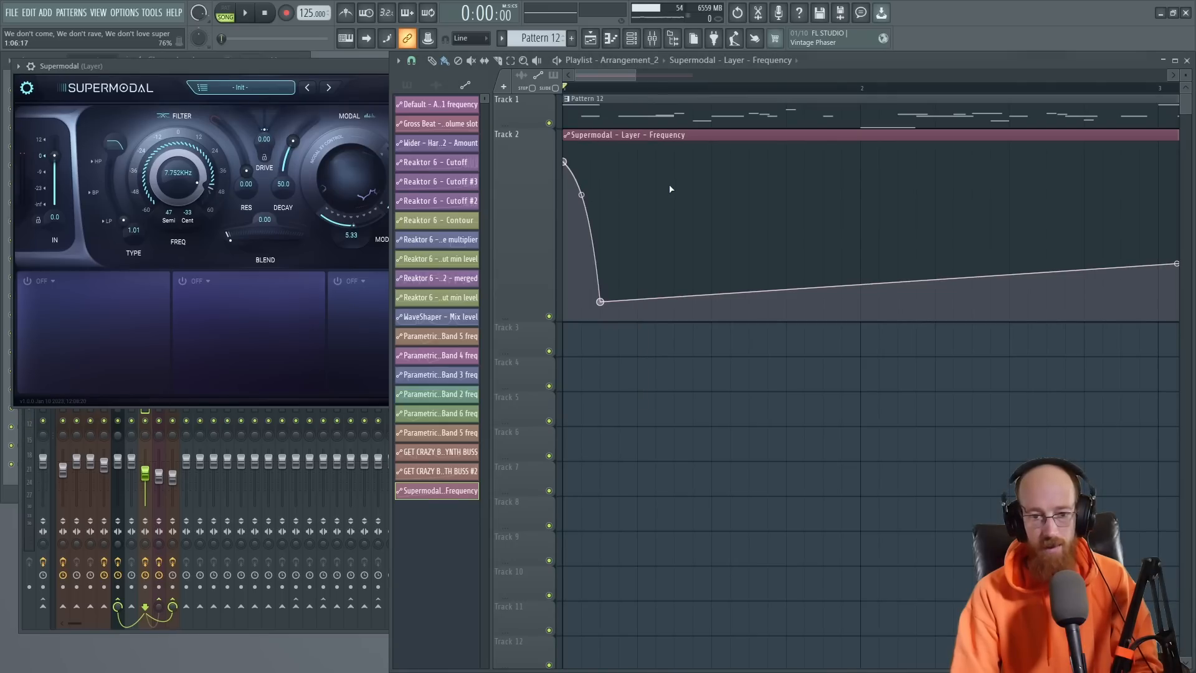
drag(601, 302, 601, 156)
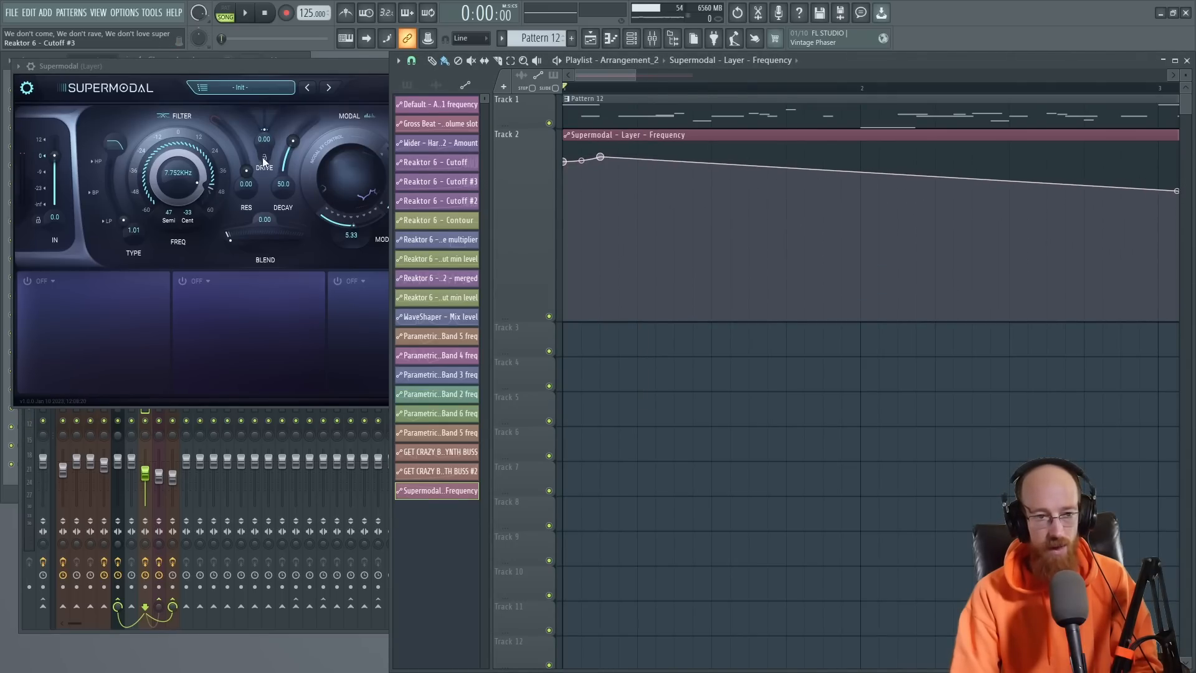
mouse_move(266, 125)
mouse_down()
mouse_move(274, 88)
mouse_move(269, 120)
mouse_up()
key(space)
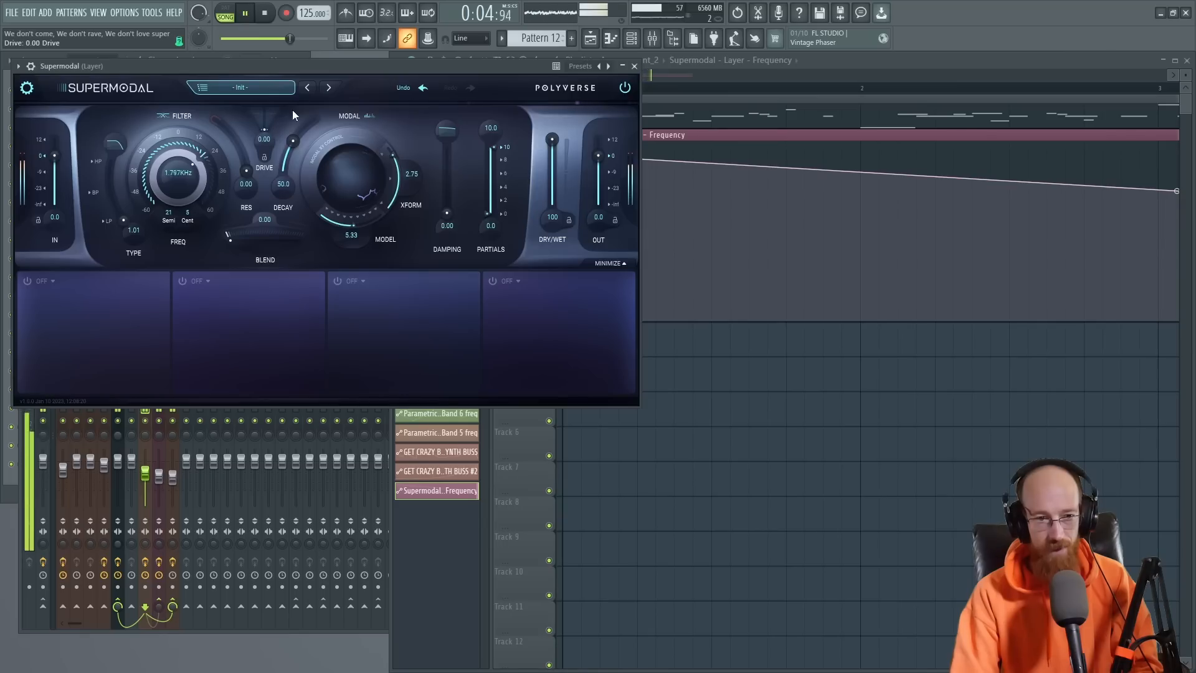
key(space)
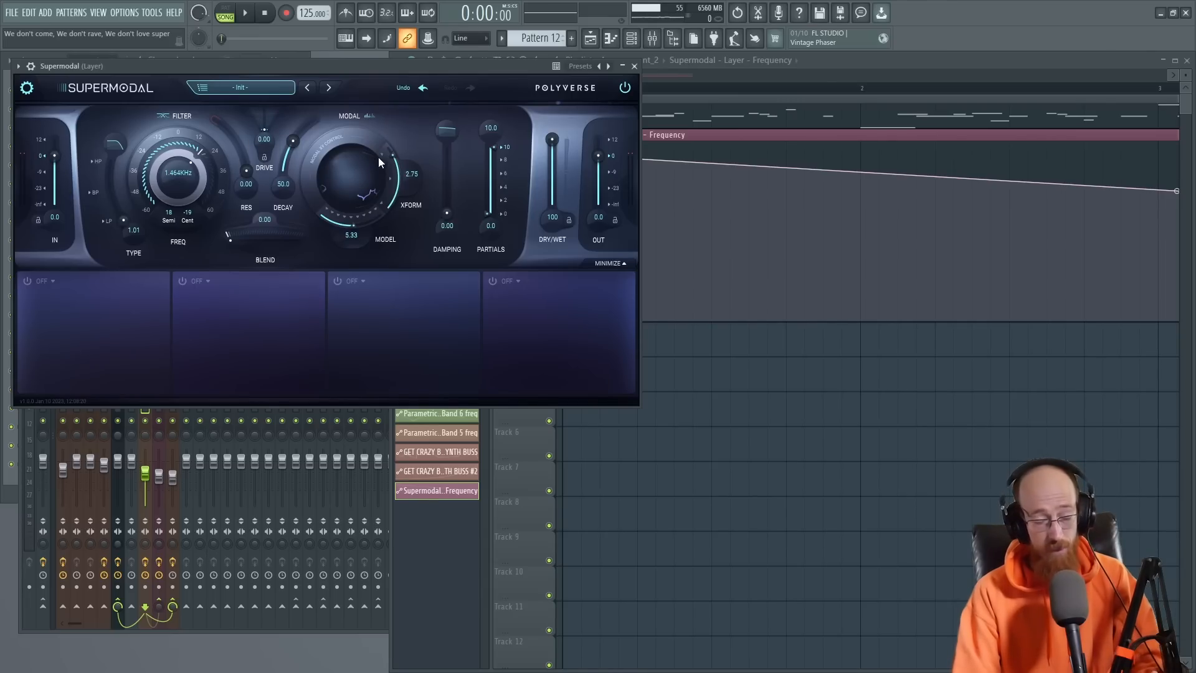
Step: Lower the Frequency clip's second point near the bottom, add two points that curve upward from it at 1:04:00 and beyond, and audition the result
click(862, 65)
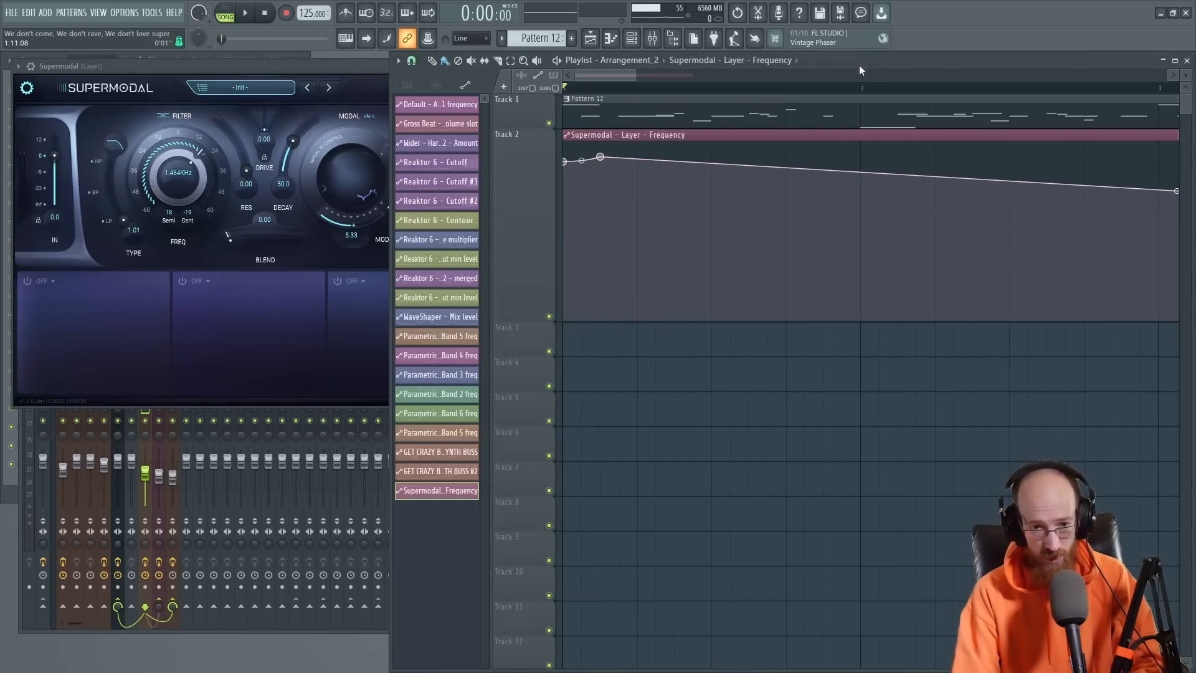
drag(601, 161, 600, 298)
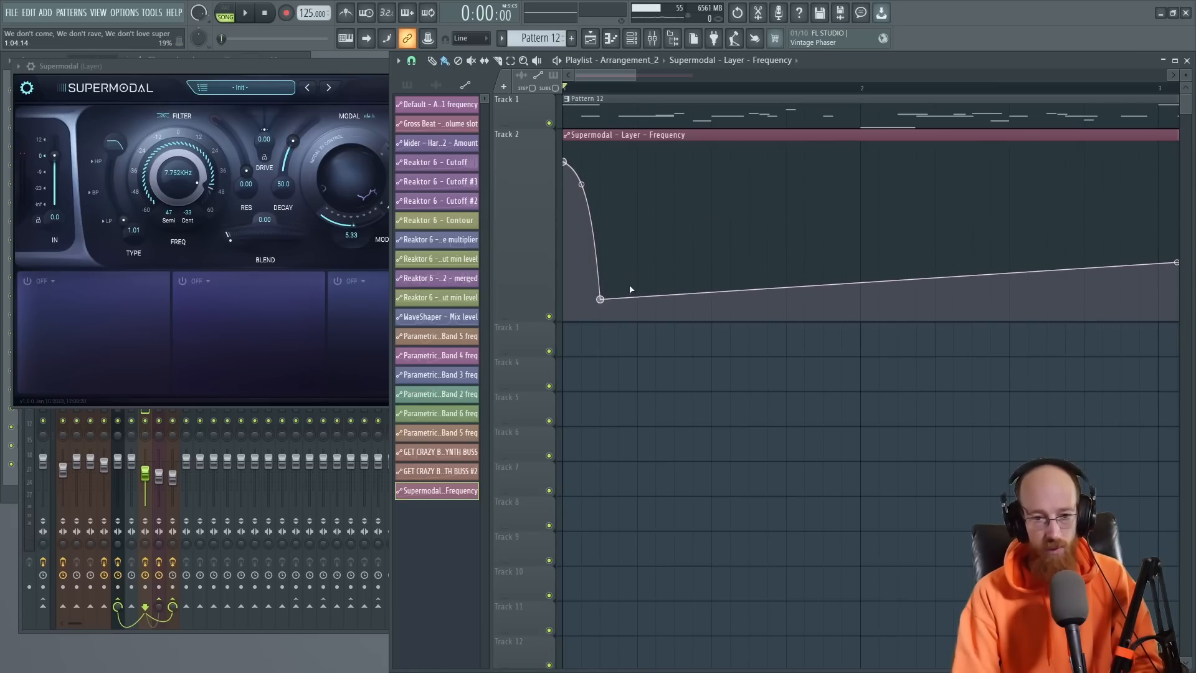
drag(621, 293, 685, 168)
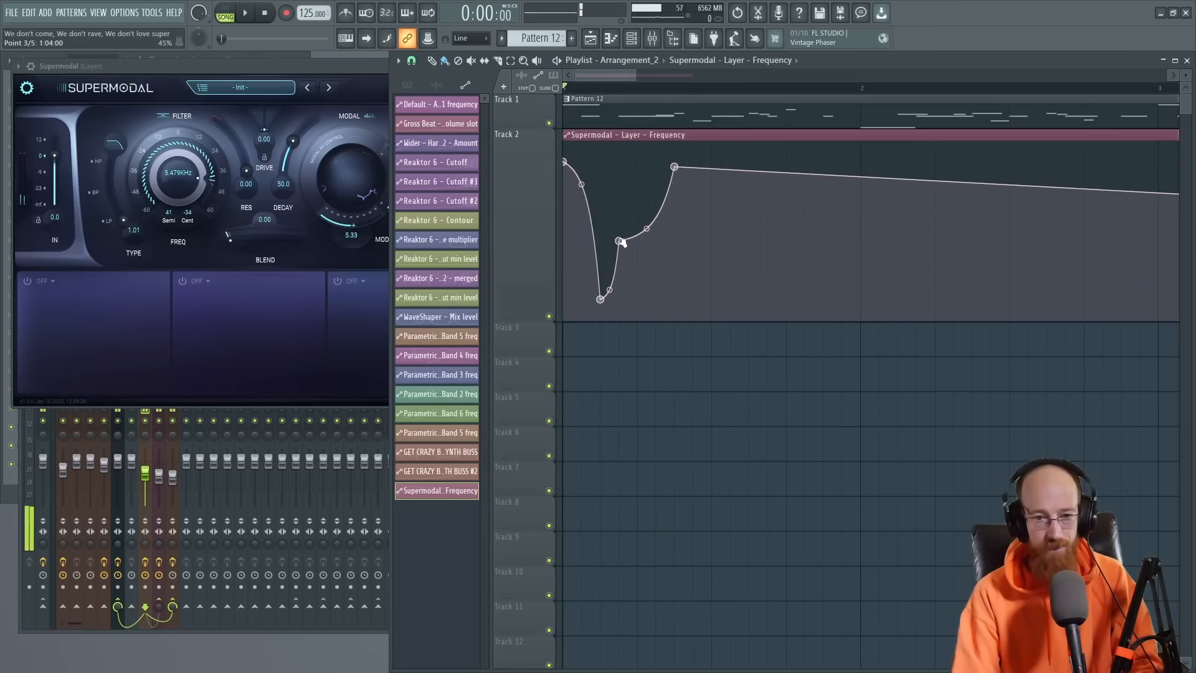
drag(618, 241, 646, 234)
key(space)
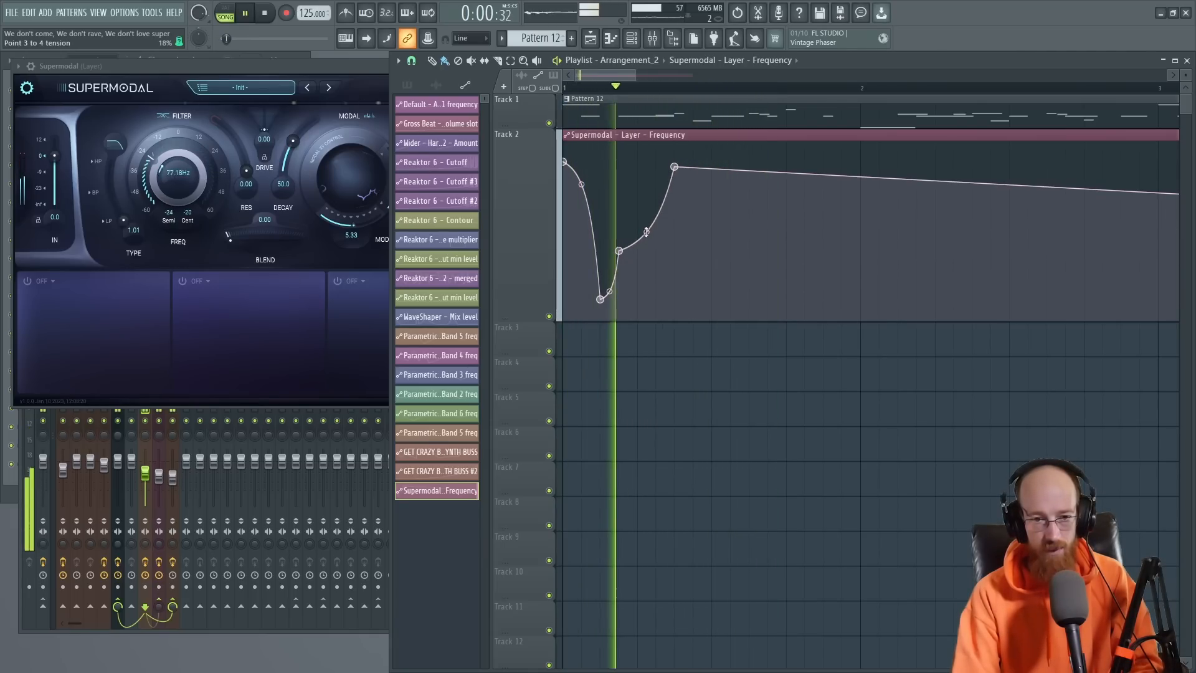
Step: Audition the song with Supermodal's Drive raised to about 73.3, and add a Frequency point holding the high level after the rise
click(276, 125)
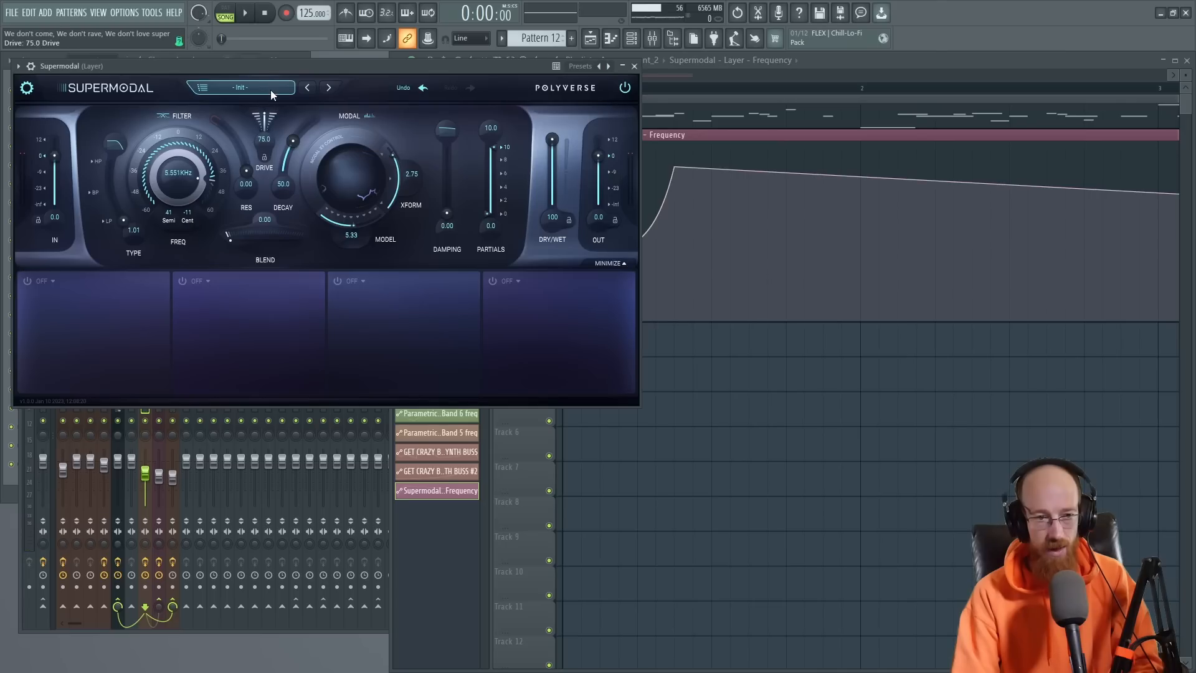
key(space)
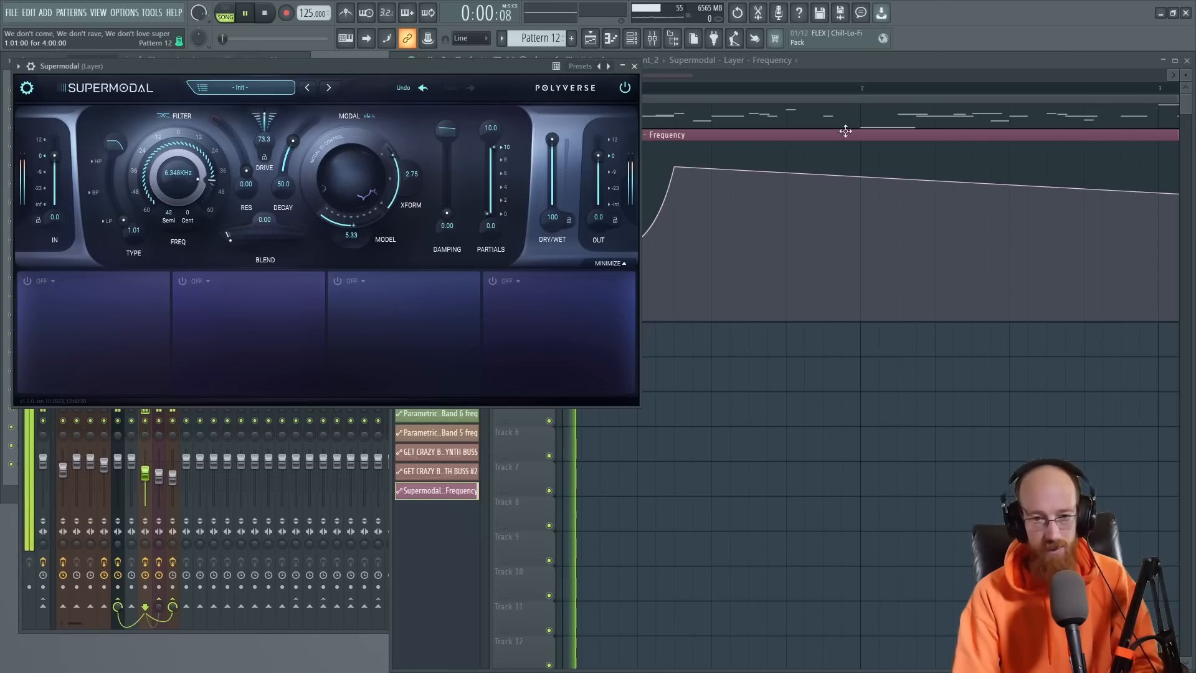
click(862, 71)
key(space)
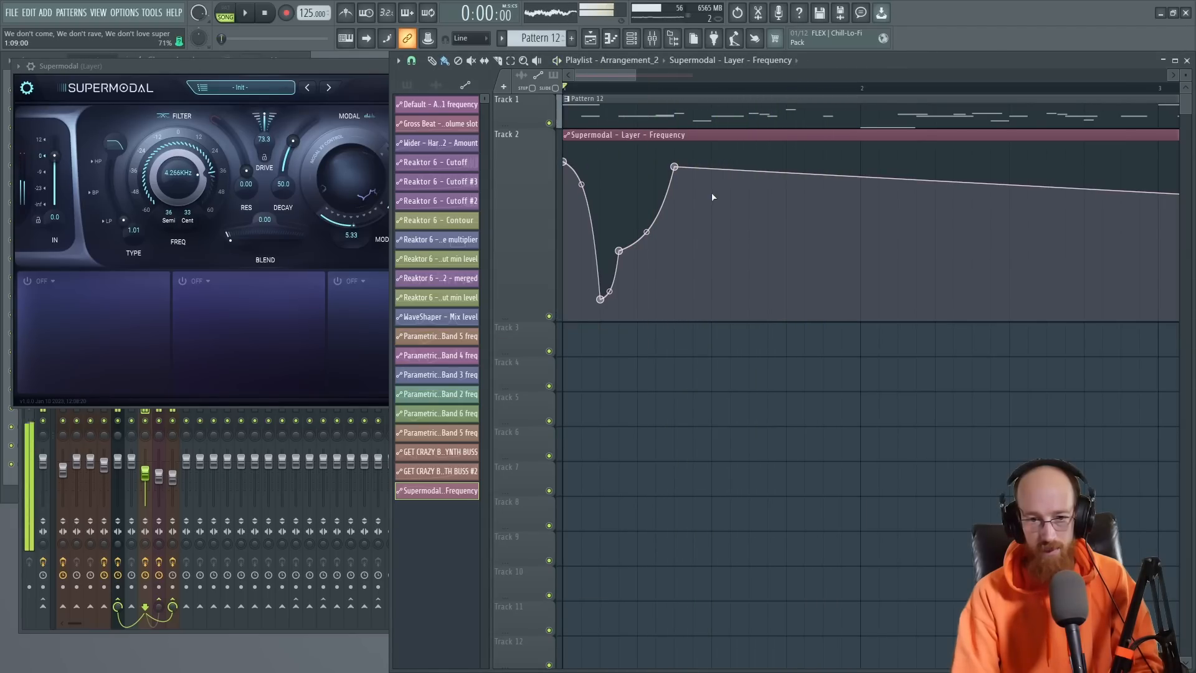
drag(713, 179, 712, 167)
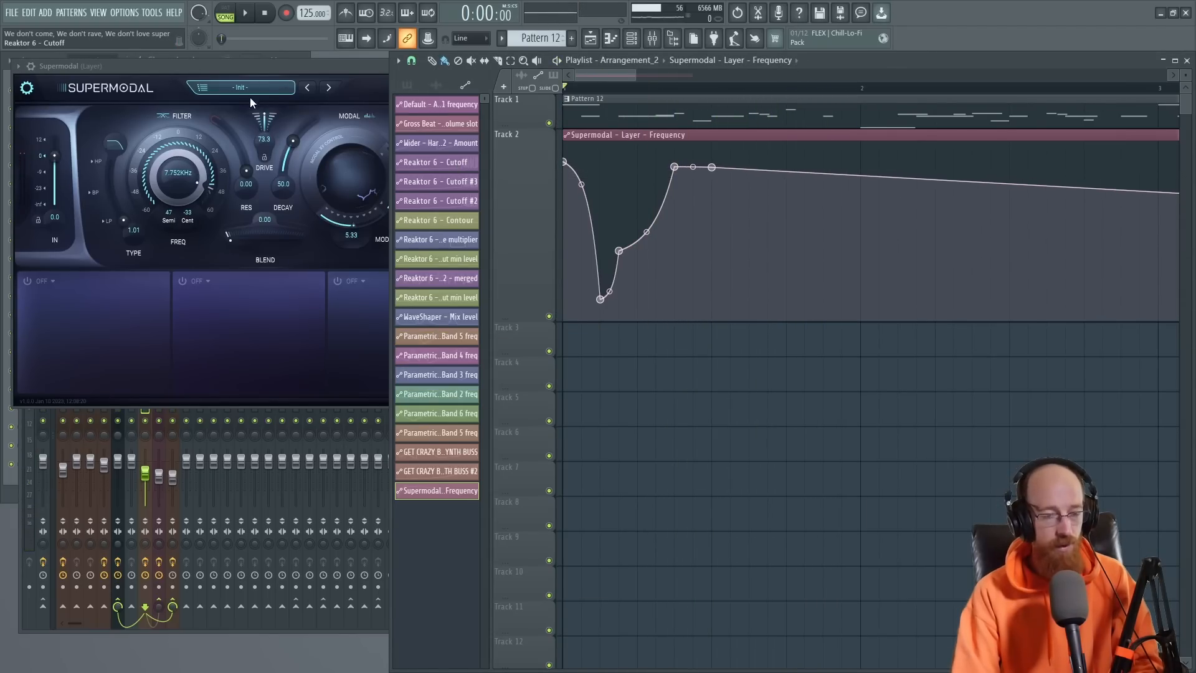
Step: List Supermodal's parameters in the browser, set Drive to 53.3, and create an automation clip for Drive
click(22, 69)
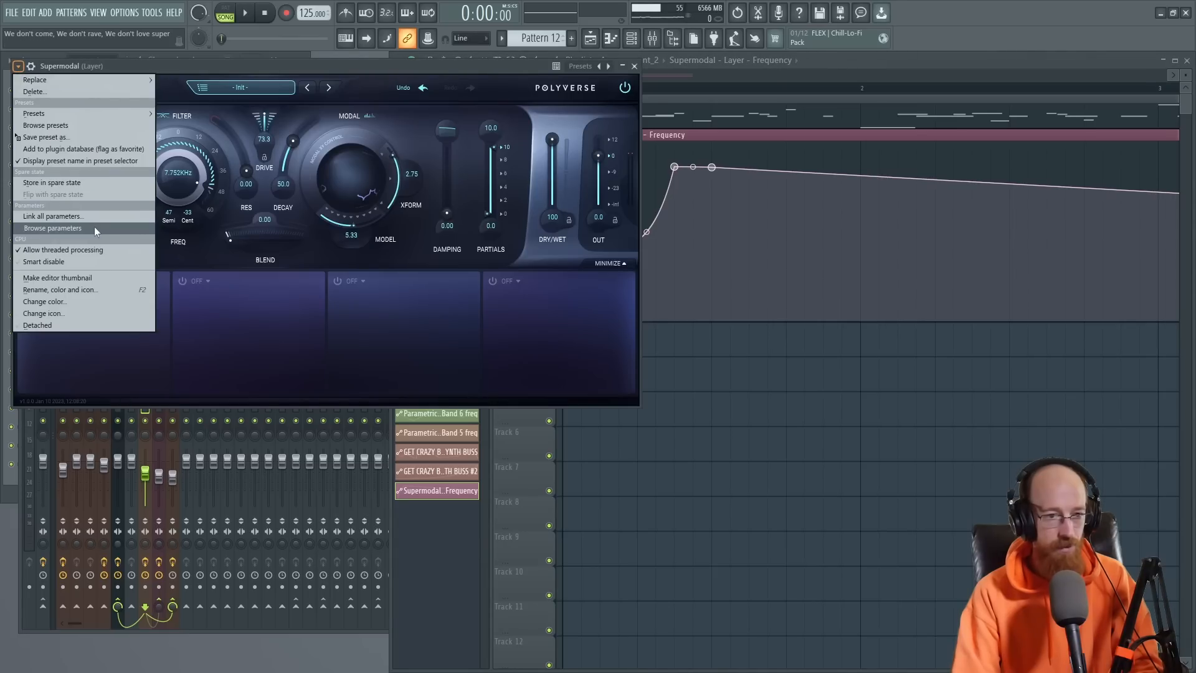
click(95, 226)
drag(398, 116, 398, 123)
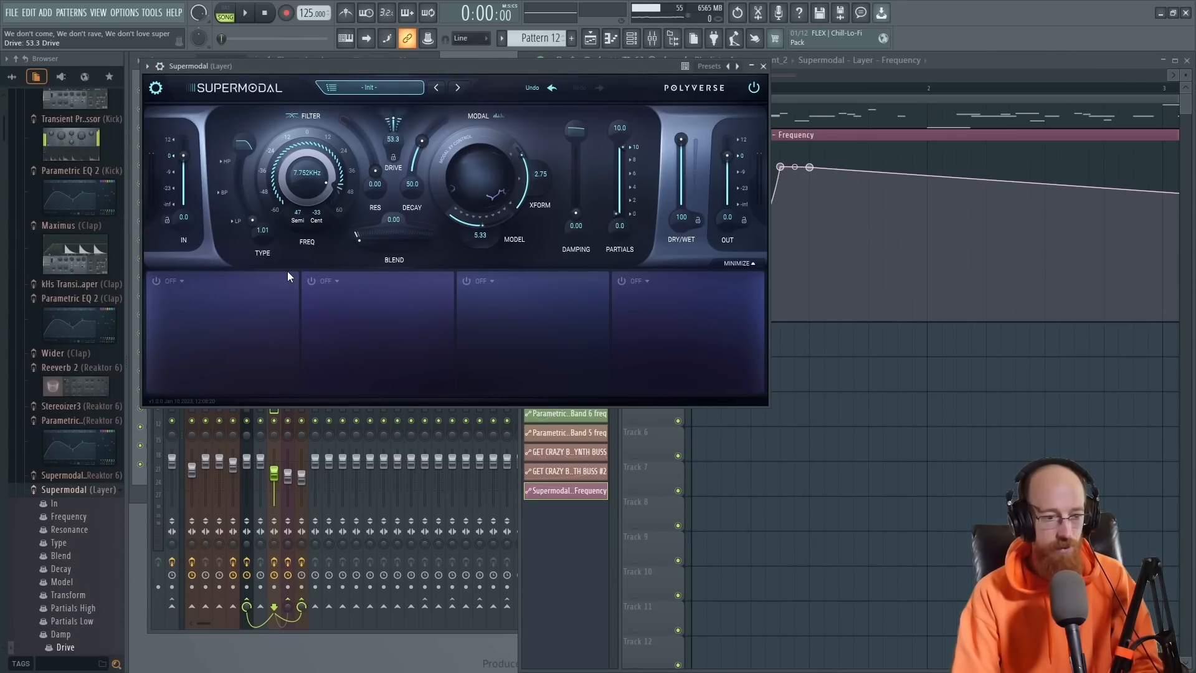
right_click(72, 650)
click(98, 553)
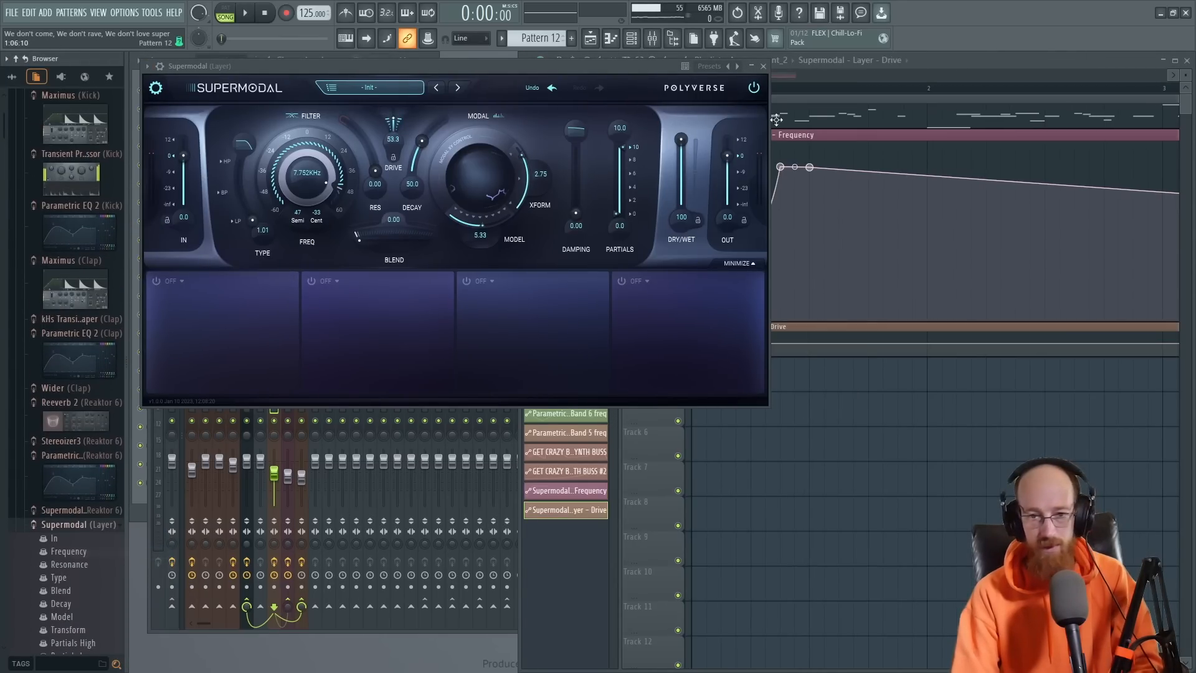
Step: Enlarge Track 3, shape the Drive clip to rise from low to about 87% at 1:04:00, hold, then drop sharply, and audition it
click(1021, 59)
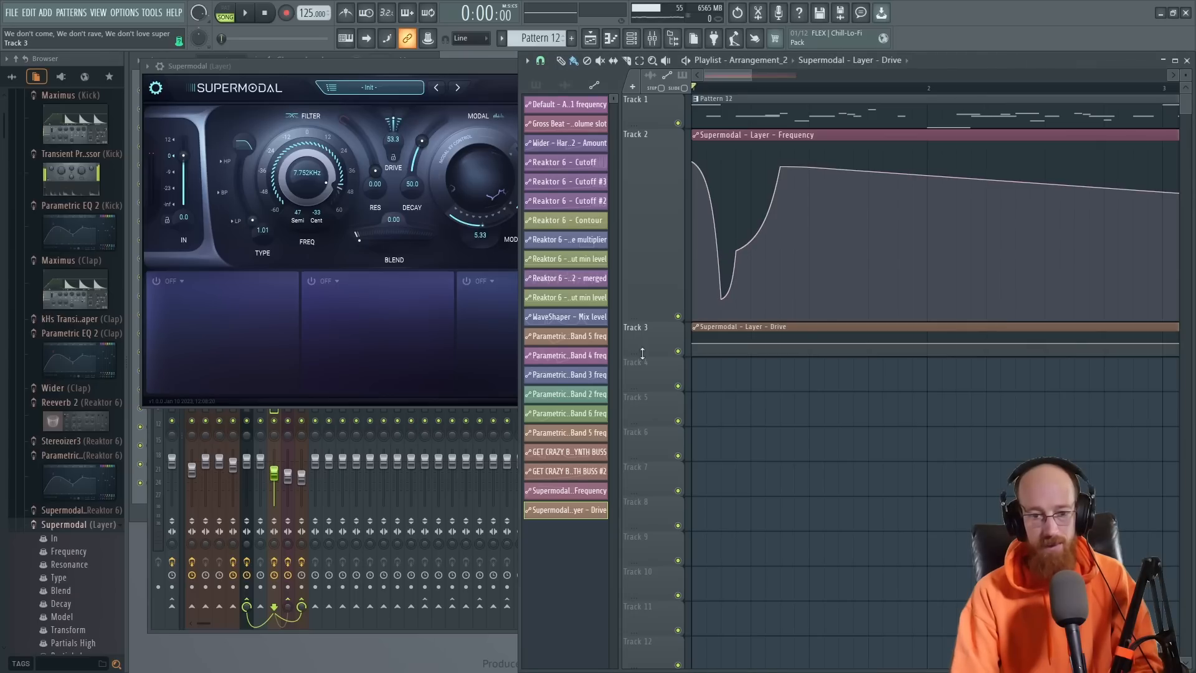
drag(652, 353, 651, 443)
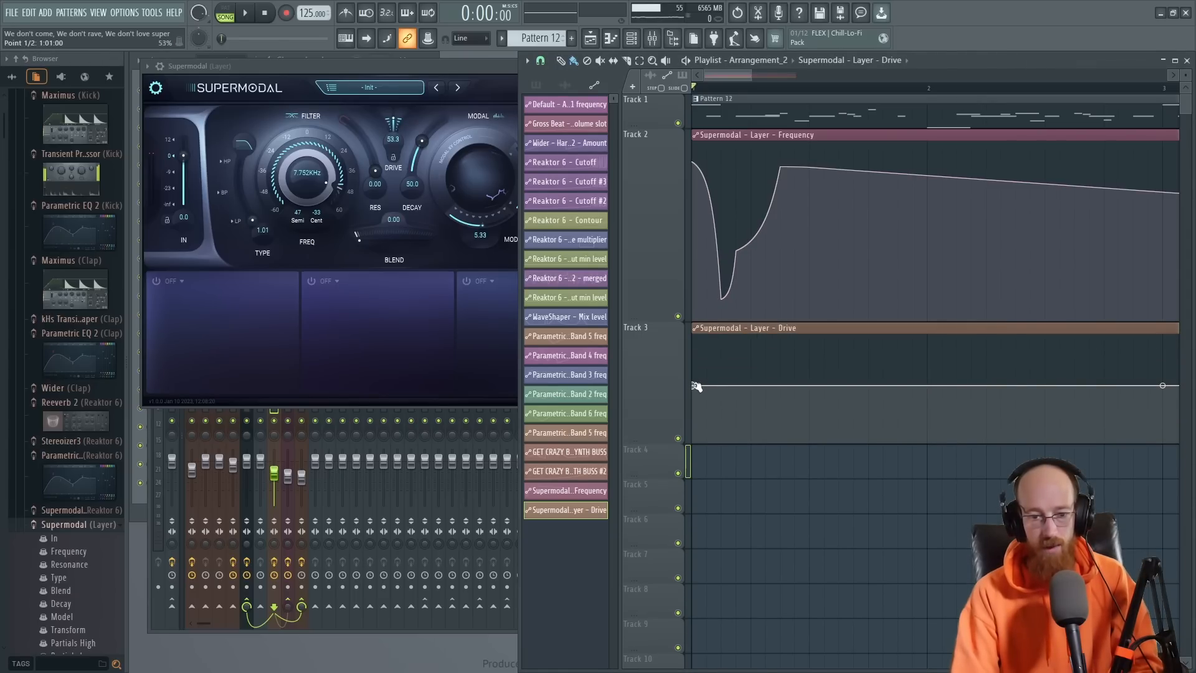
drag(696, 386, 736, 349)
click(751, 424)
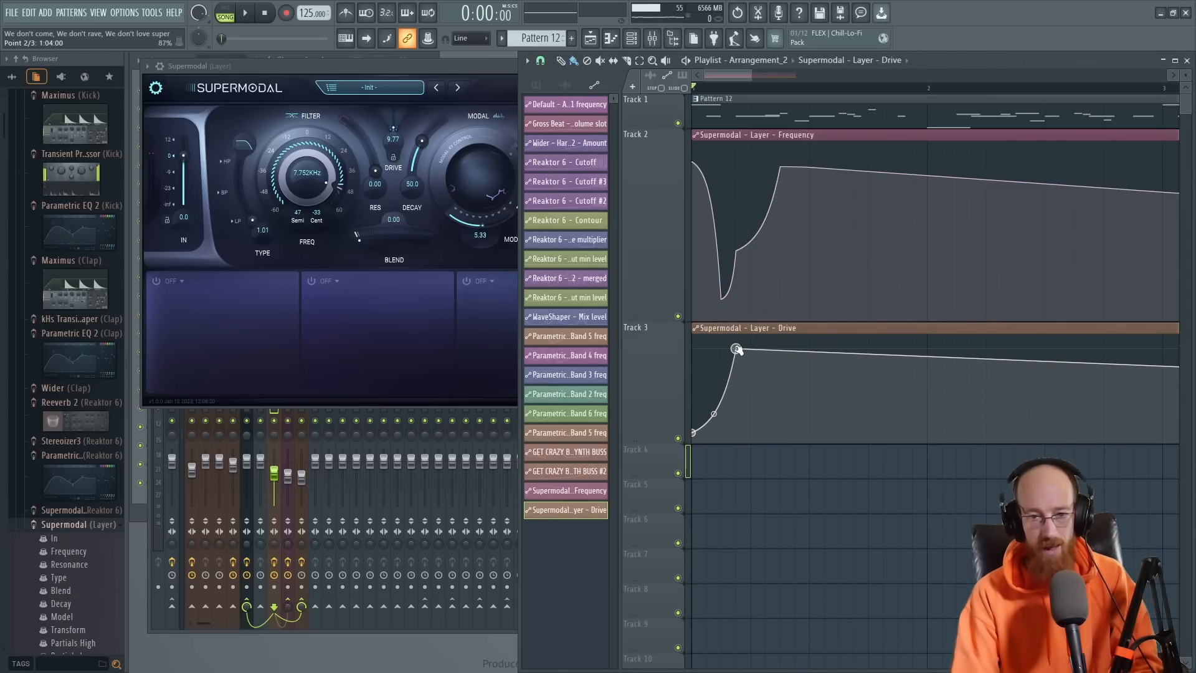
click(781, 345)
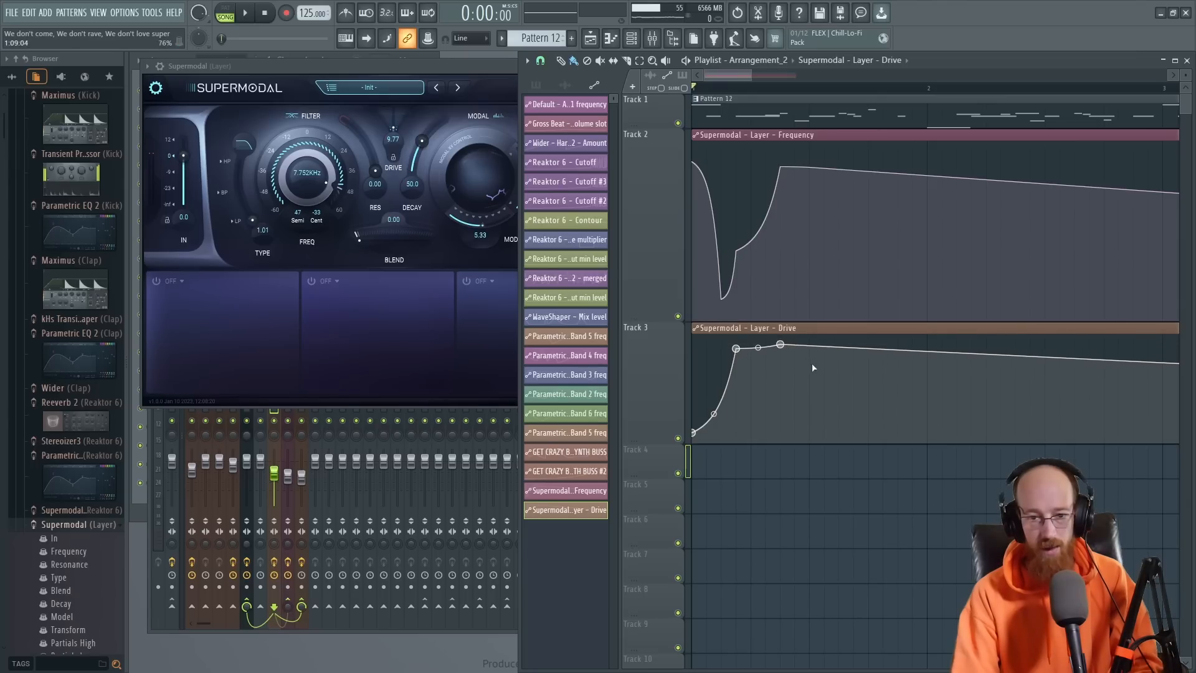
drag(783, 346, 790, 424)
key(space)
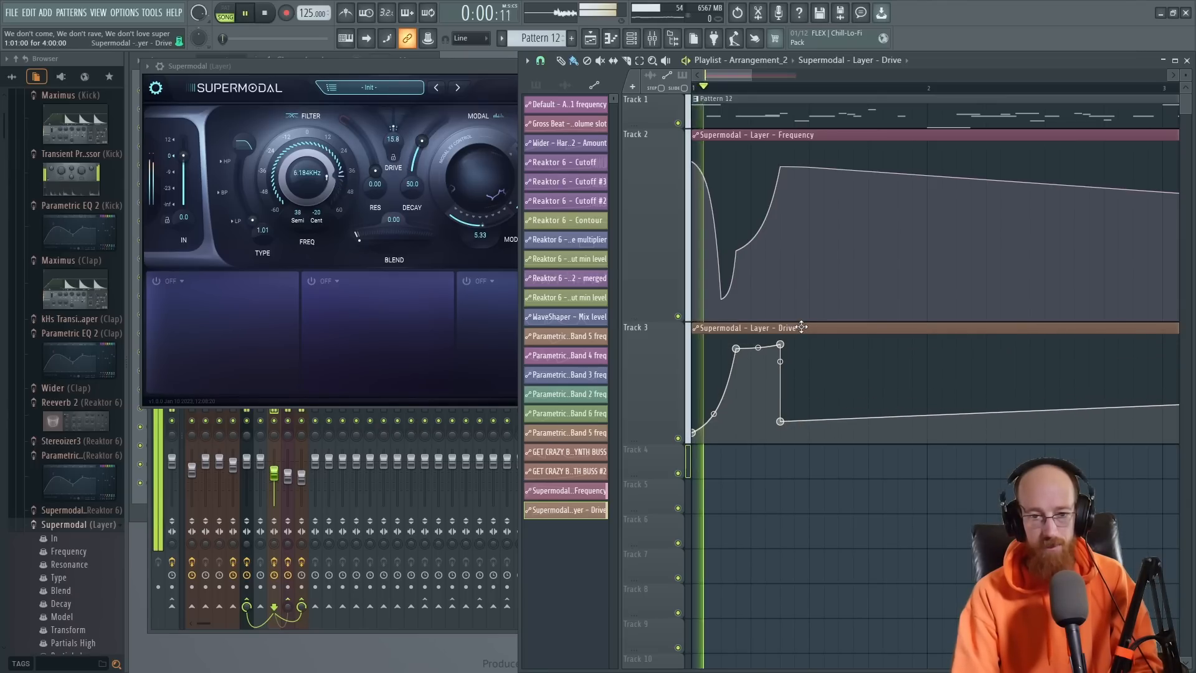
key(space)
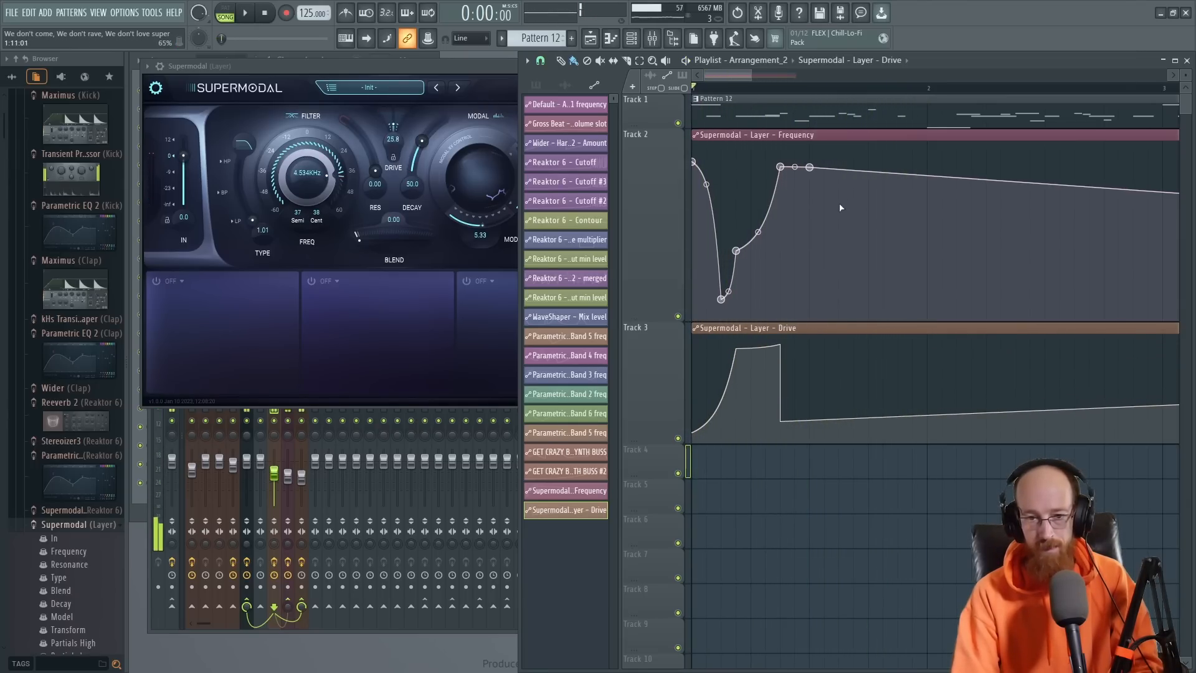
Step: Extend the Frequency curve with a point rising to the top and another dropping steeply to about 28% at 1:12:00
ctrl+scroll(827, 181, up, 4)
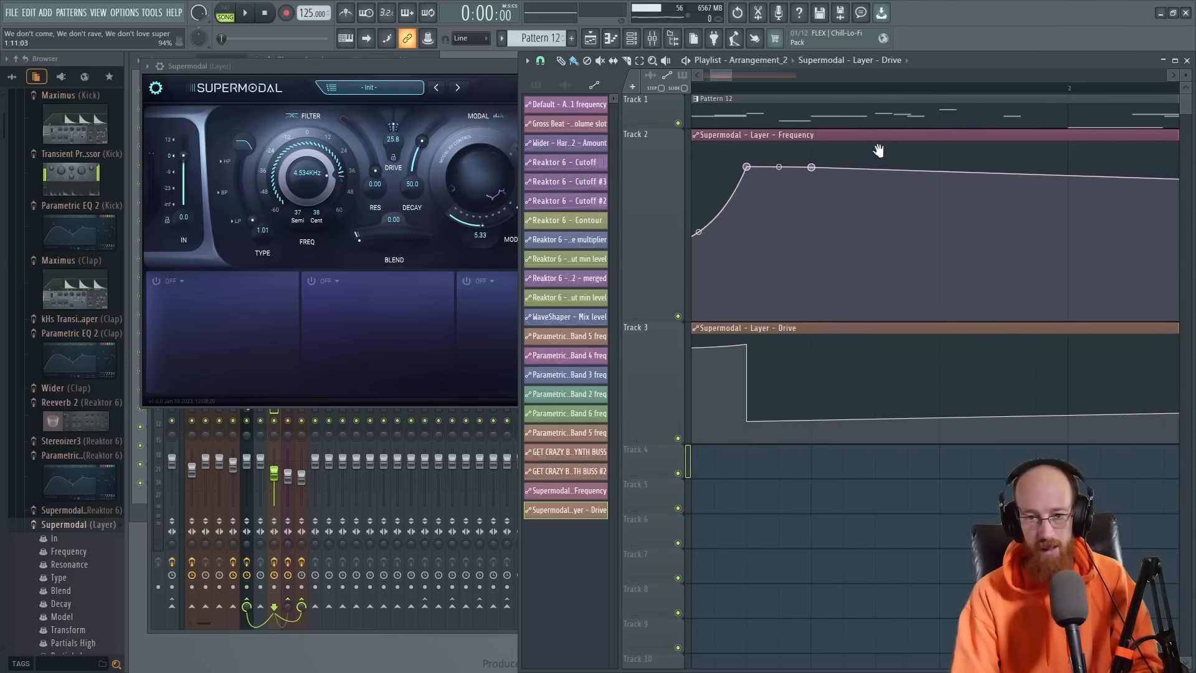
drag(836, 179, 841, 143)
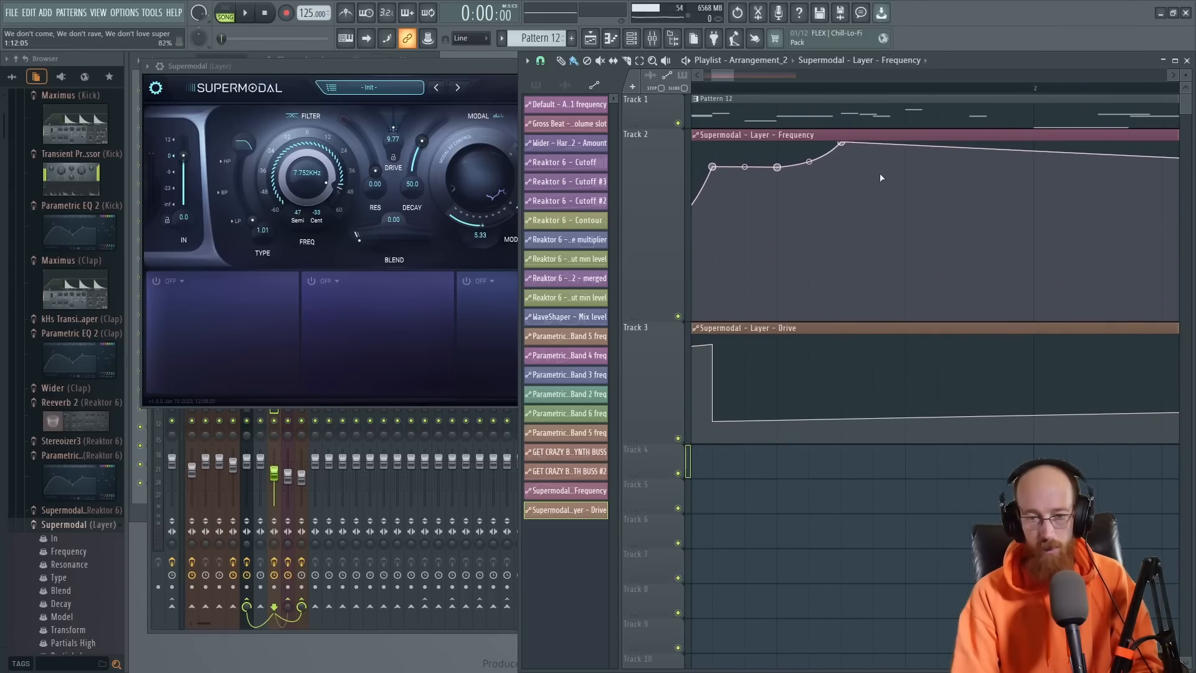
drag(881, 179, 872, 271)
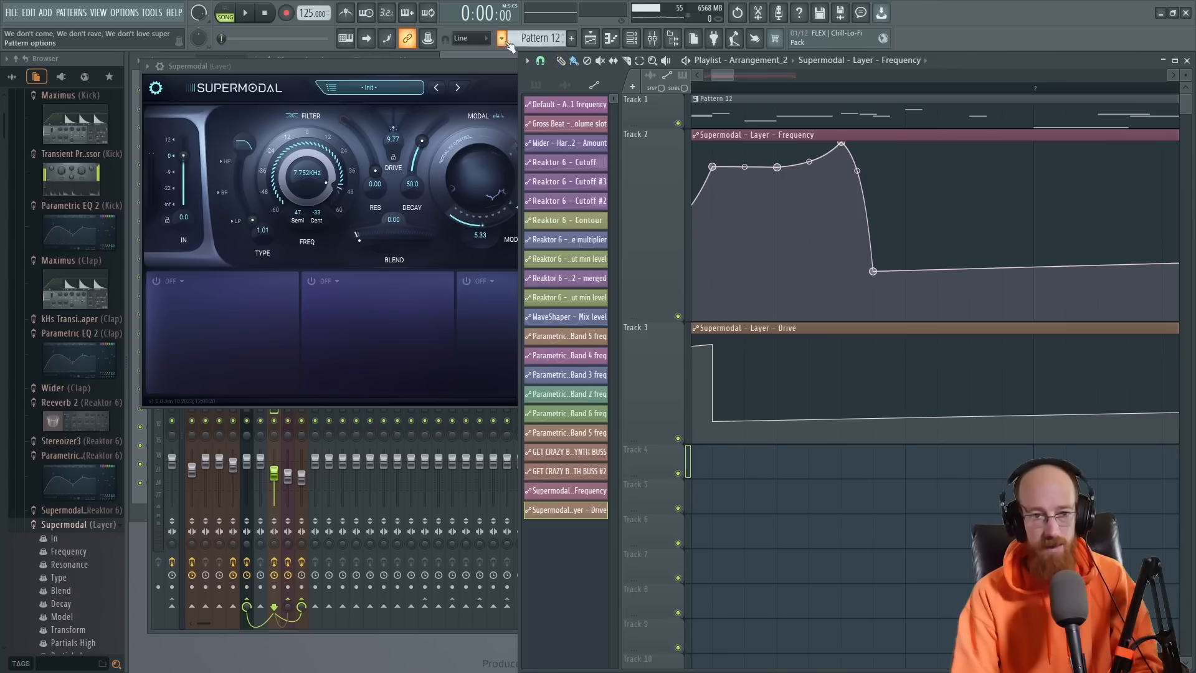
Step: Set both the main snap and the playlist snap to 1/2 step
click(472, 39)
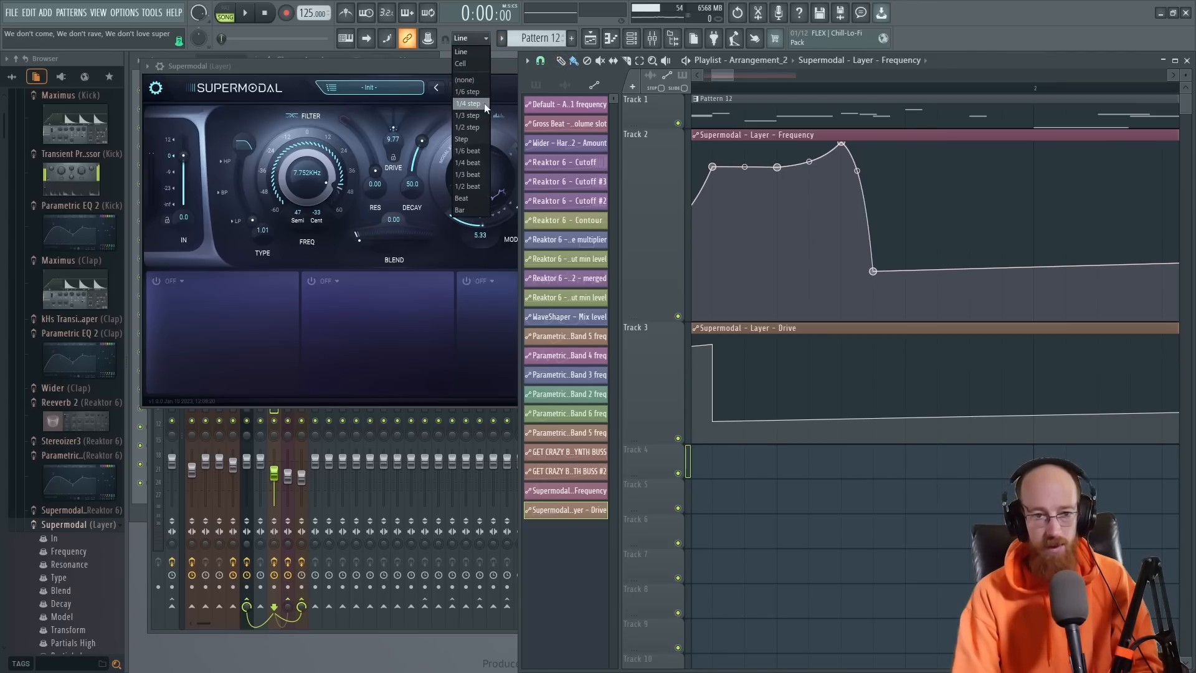
click(481, 127)
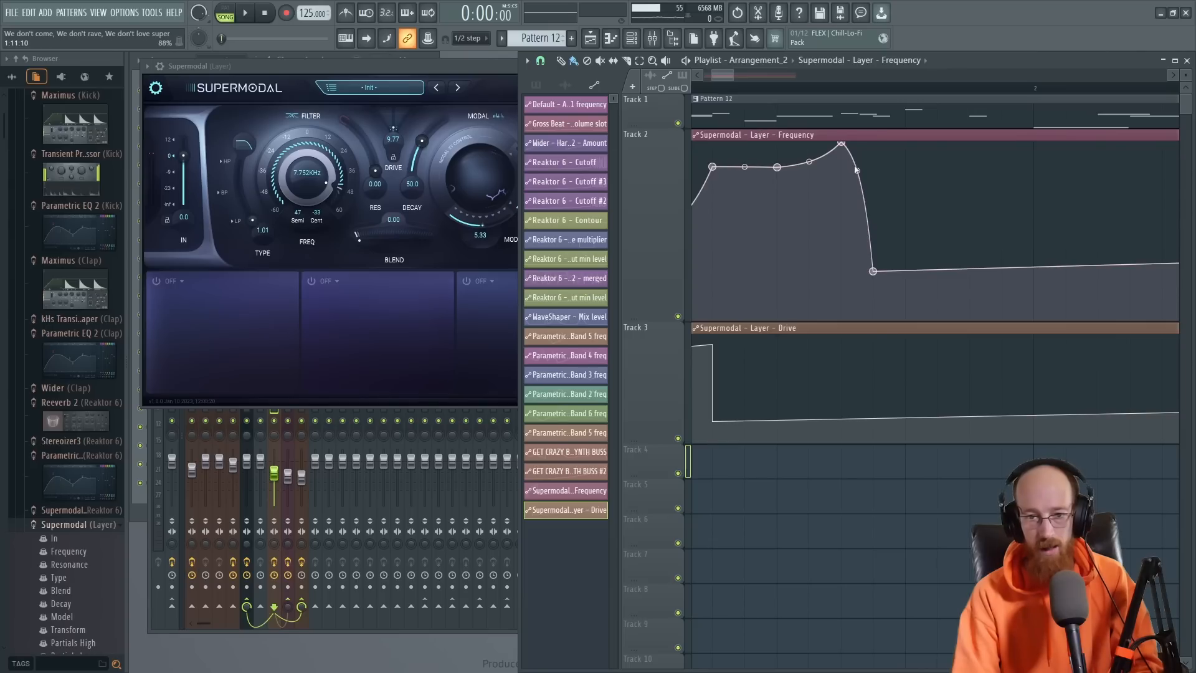
click(481, 39)
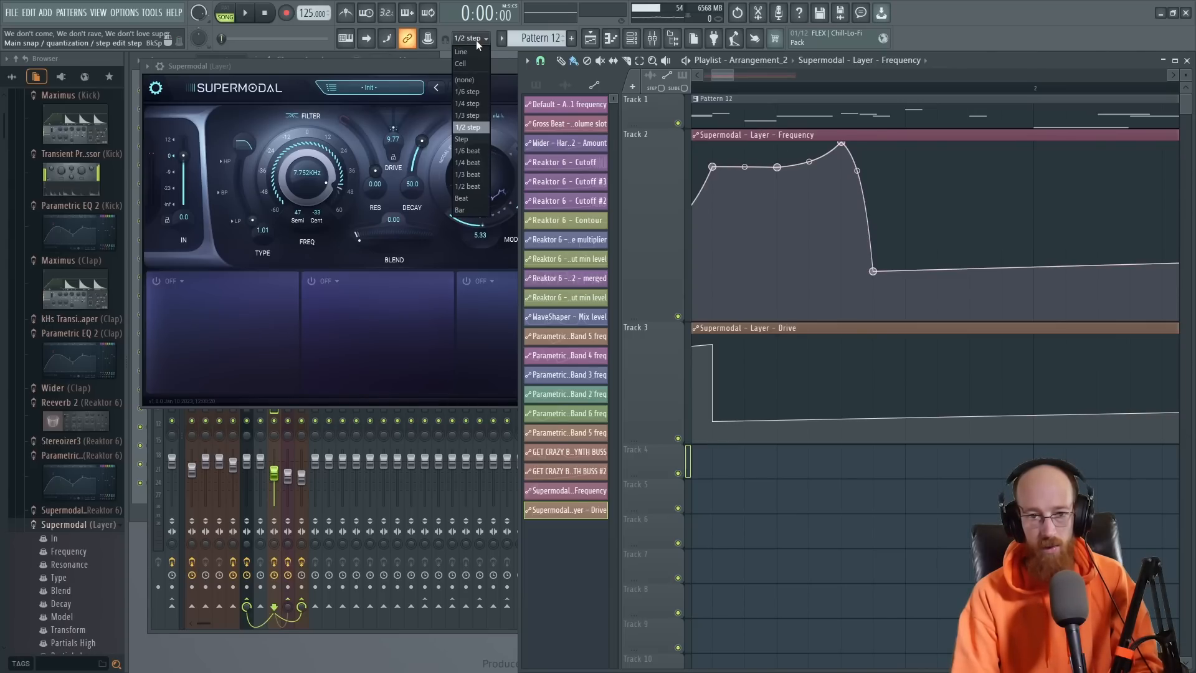
click(481, 127)
click(540, 61)
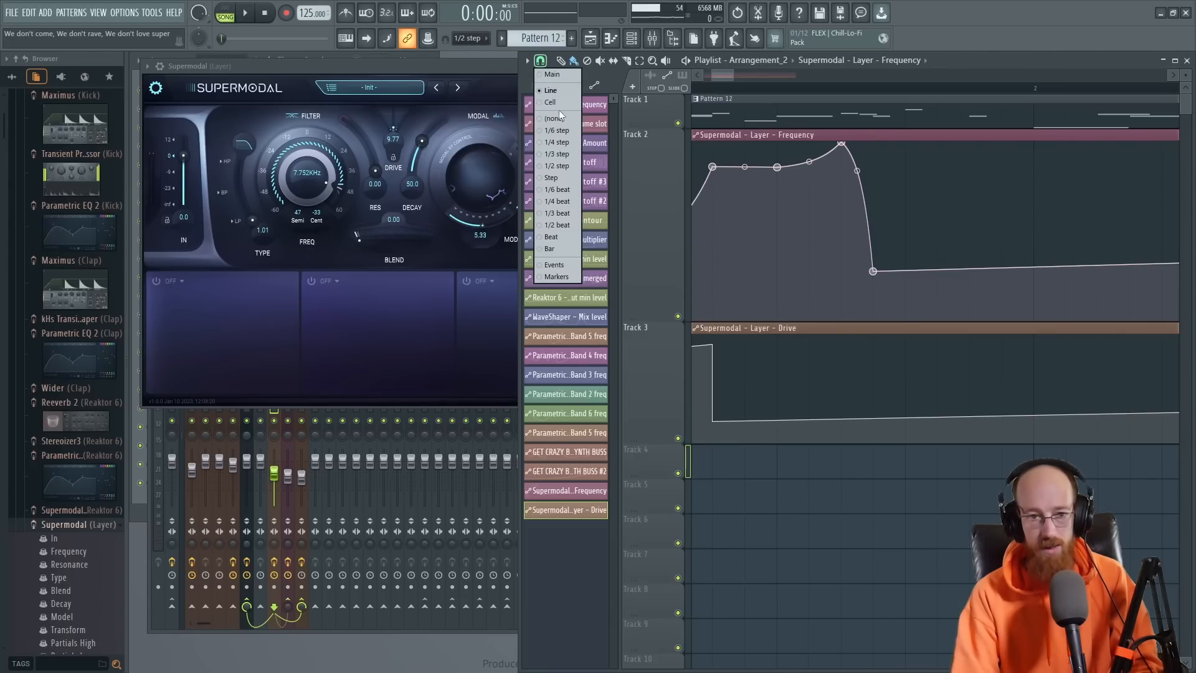
click(564, 166)
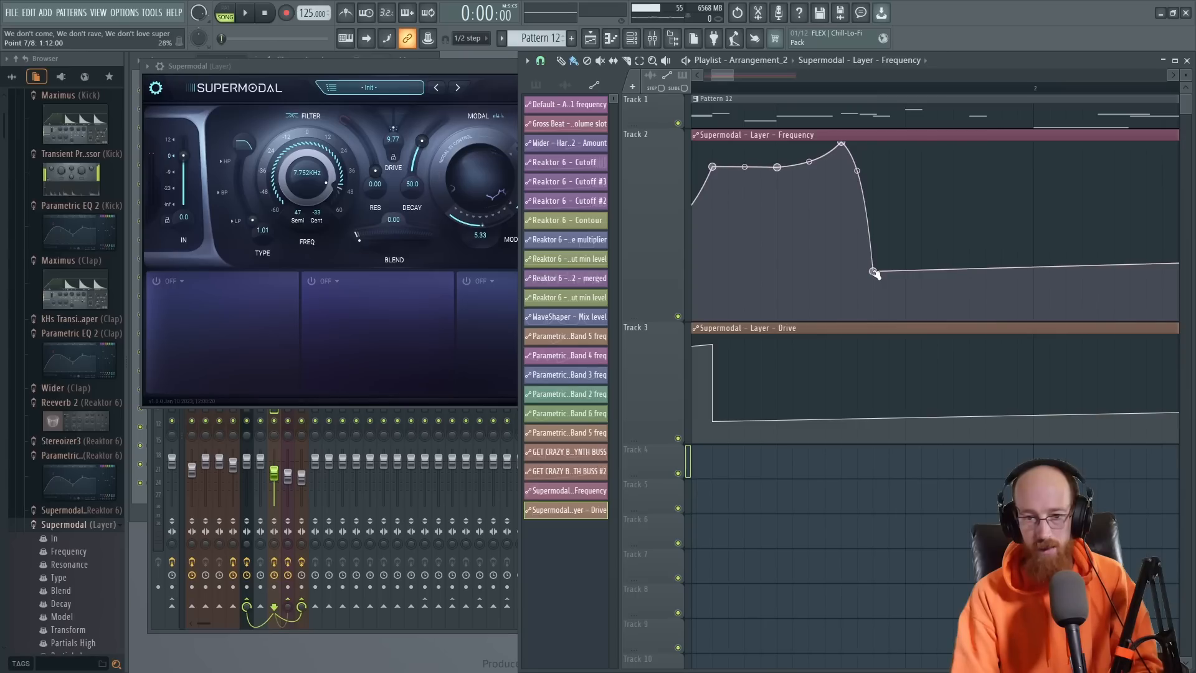
Step: Shape two narrow spikes in the Frequency curve, alternating deep lows and descending peaks from 1:11:12 to 1:12:12, and audition them
drag(874, 272, 857, 283)
right_click(858, 172)
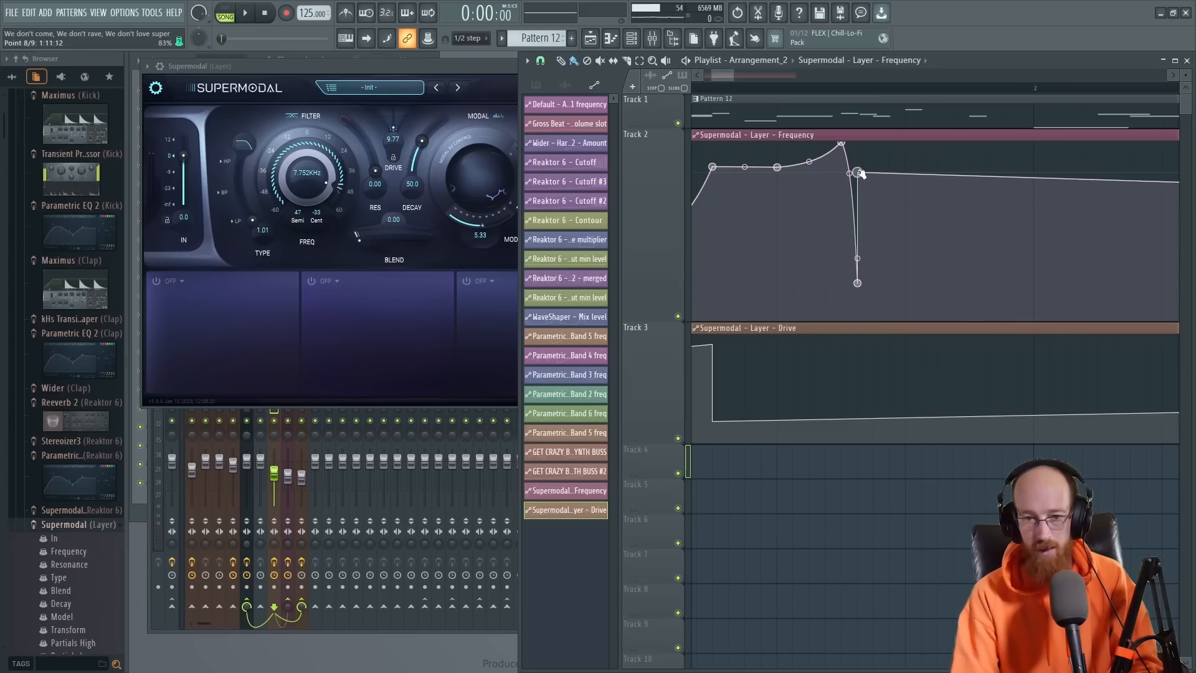
drag(860, 173, 859, 159)
right_click(888, 272)
drag(889, 273, 873, 284)
right_click(879, 201)
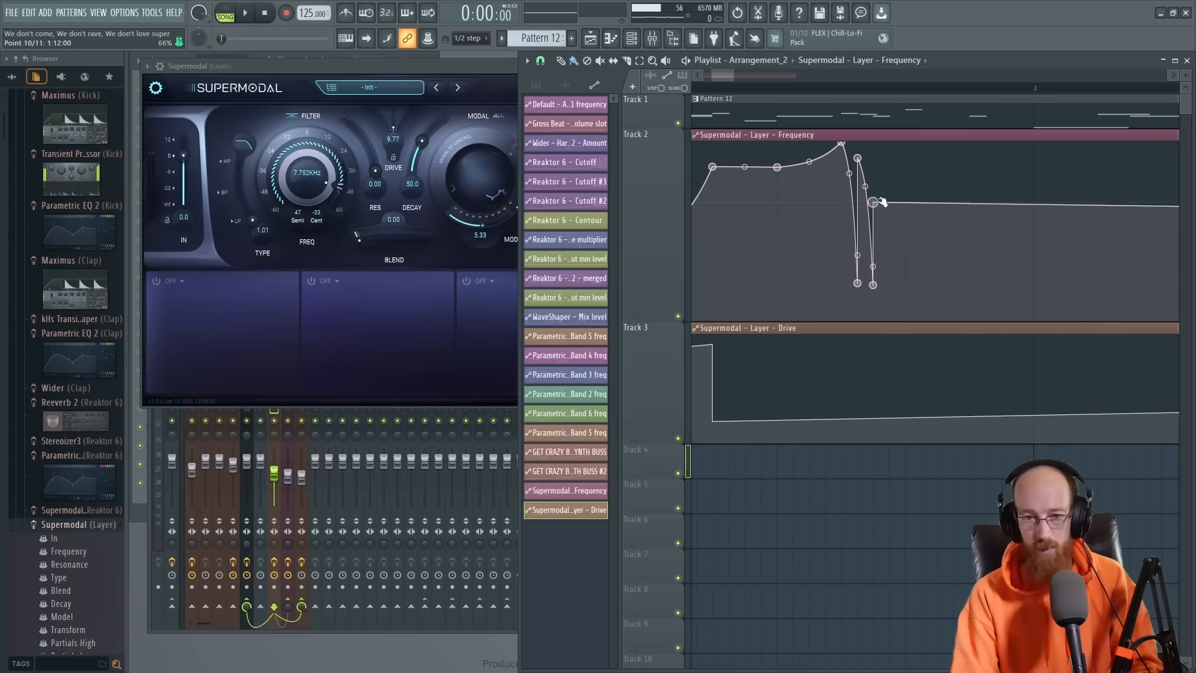
drag(882, 202, 891, 301)
right_click(890, 191)
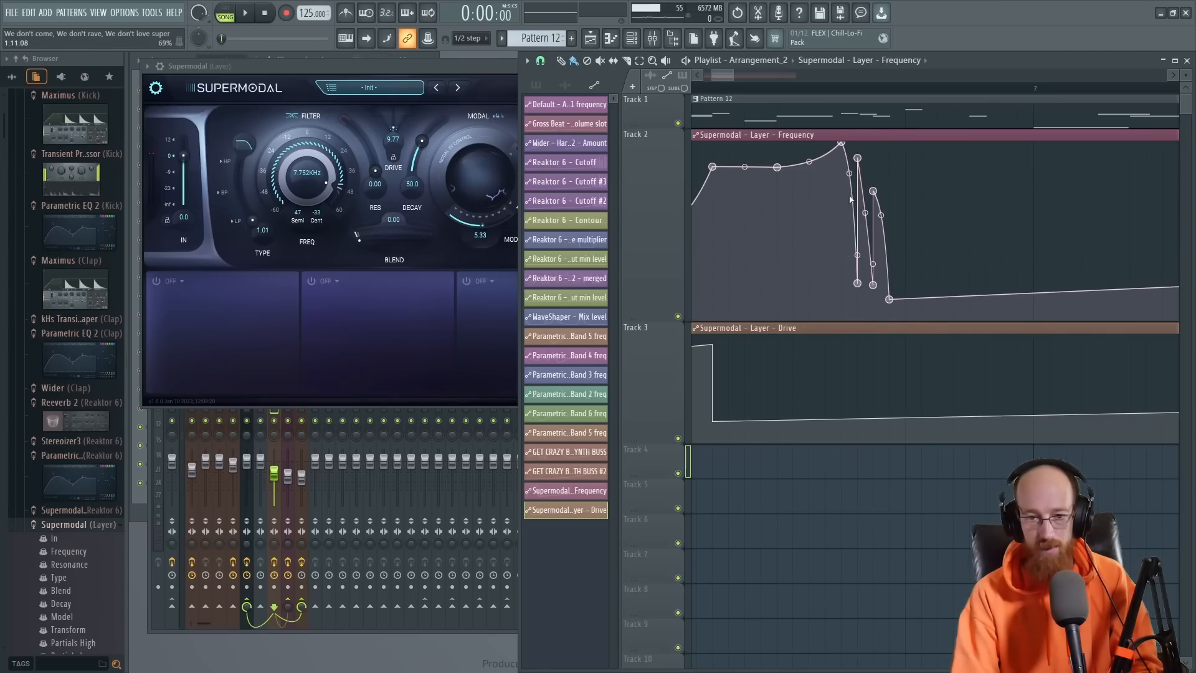
key(space)
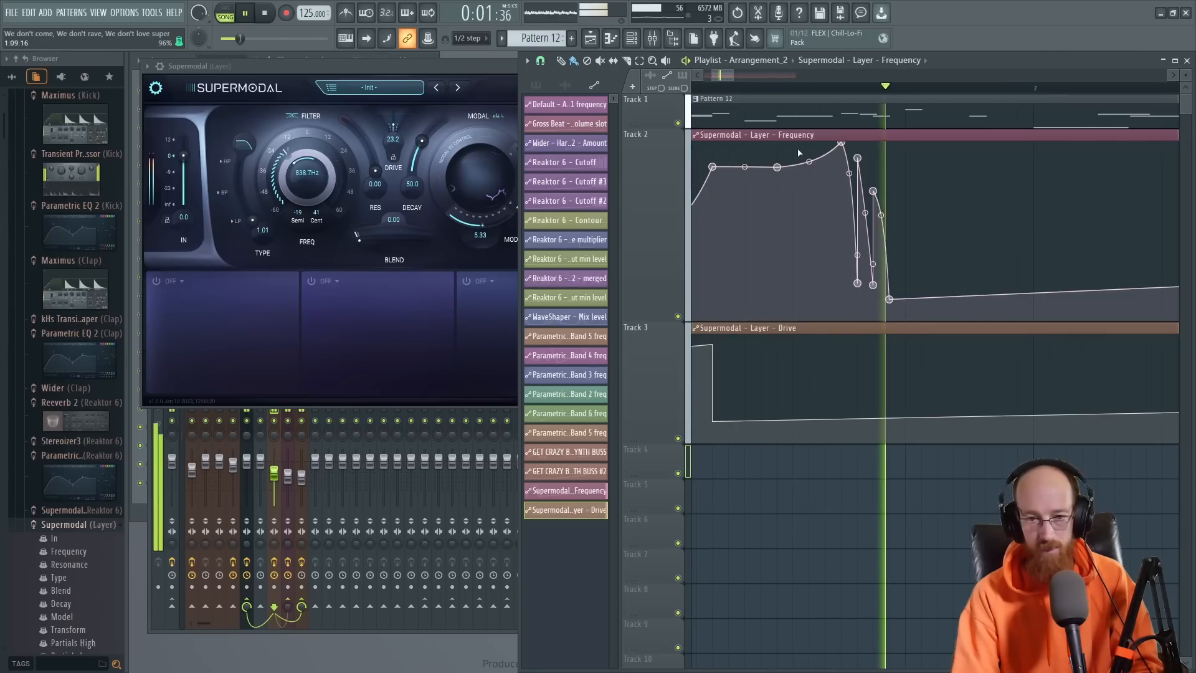
key(space)
Step: Extend the Frequency curve with a near-top point at 1:16:00, bow the rise towards it upwards, and audition it
right_click(987, 166)
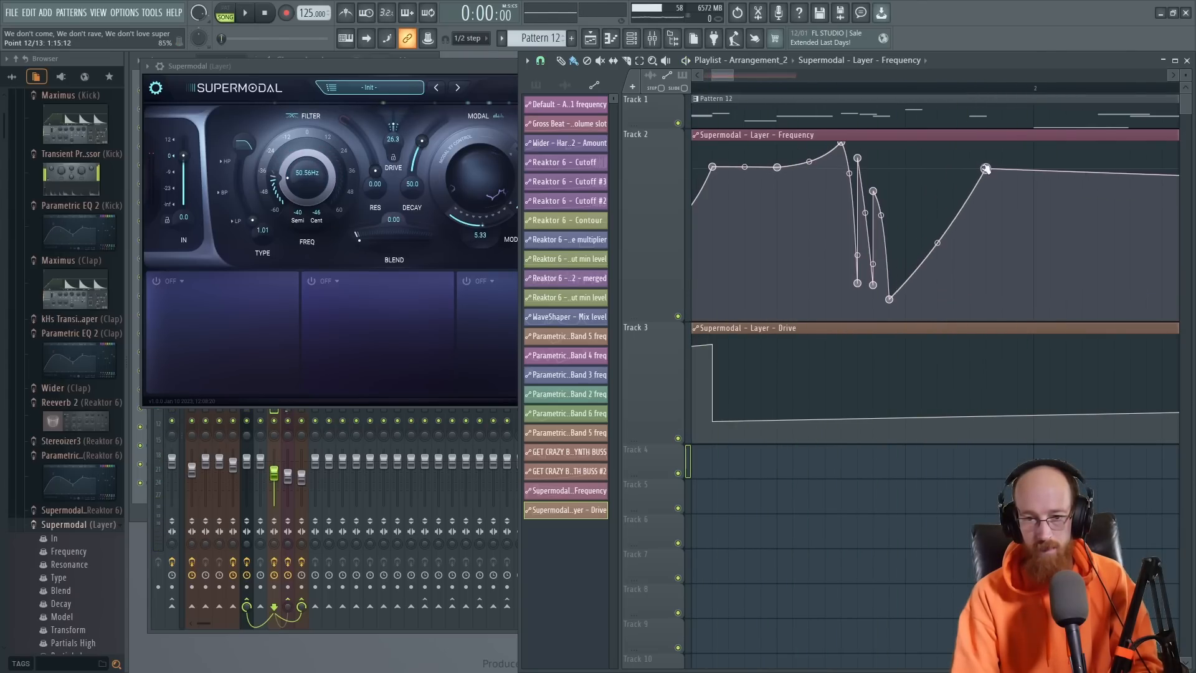
drag(987, 166, 1002, 154)
drag(945, 236, 935, 212)
key(space)
scroll(818, 205, down, 2)
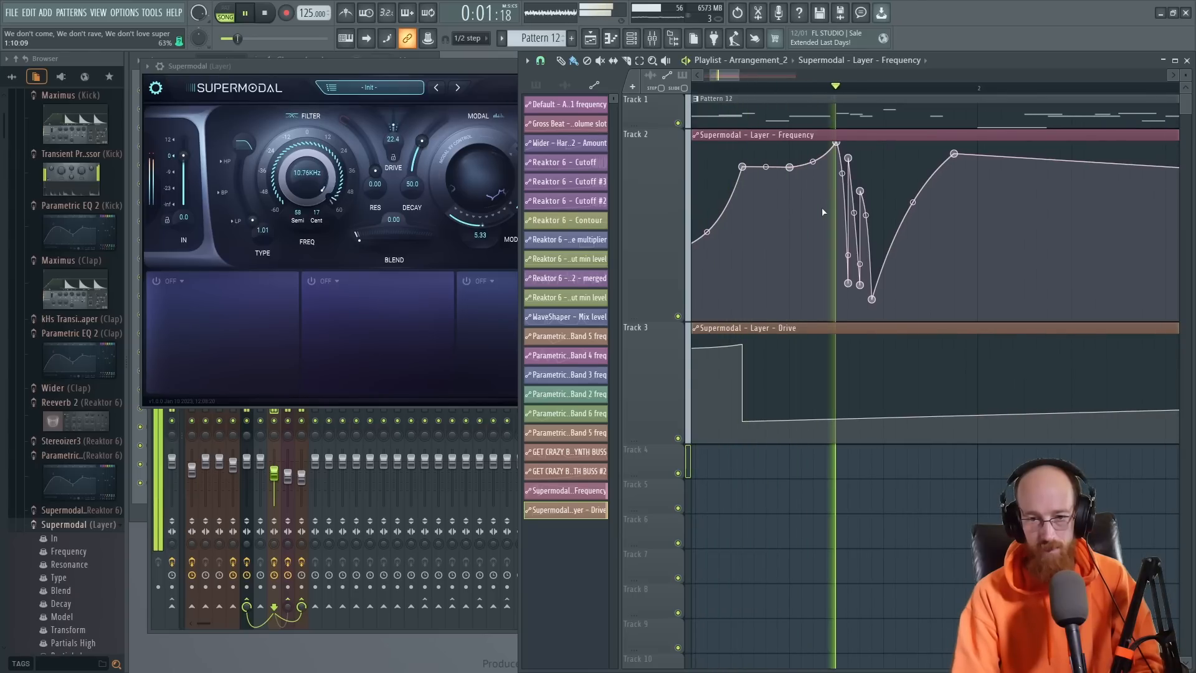
key(space)
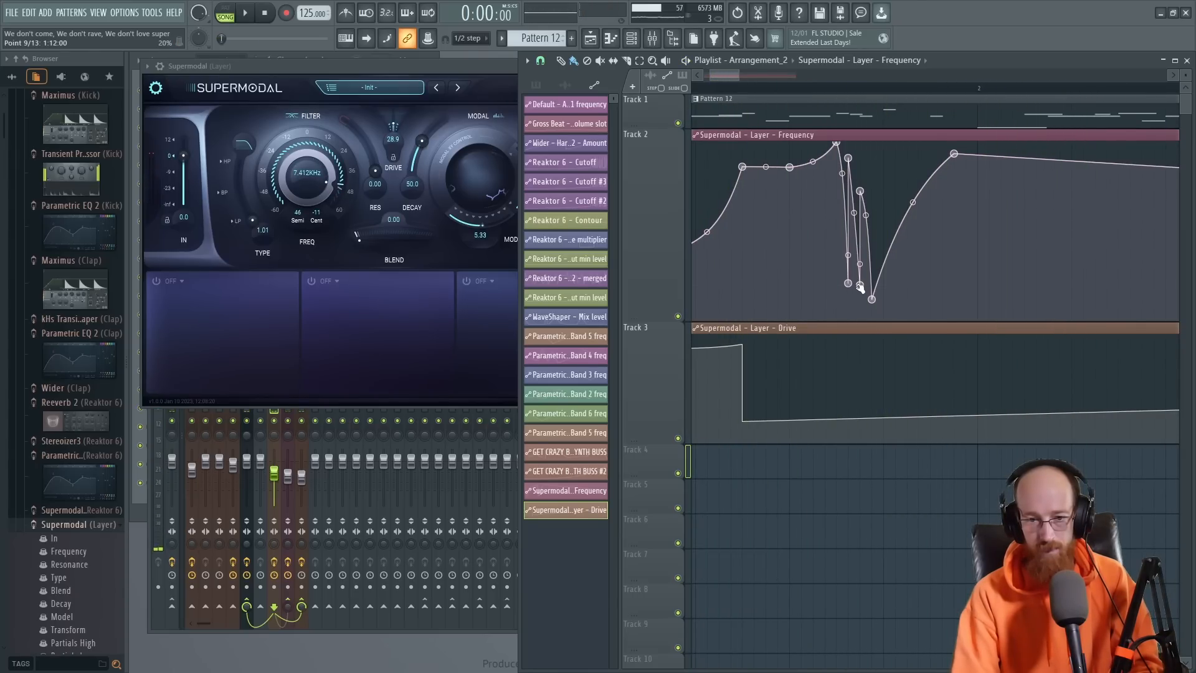
Step: Extend the Drive curve with a low hold to 1:11:00, a curved rise, a high hold to 1:16:00 and a drop at 2:01:00, and audition it
click(835, 421)
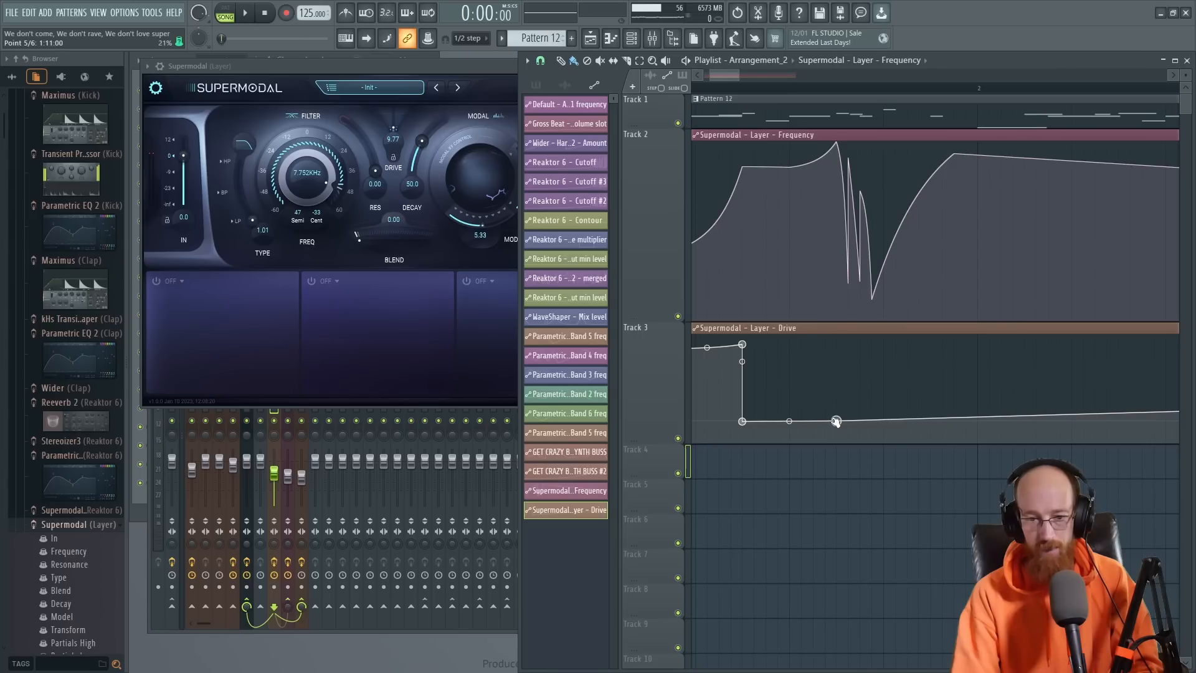
drag(886, 367, 977, 388)
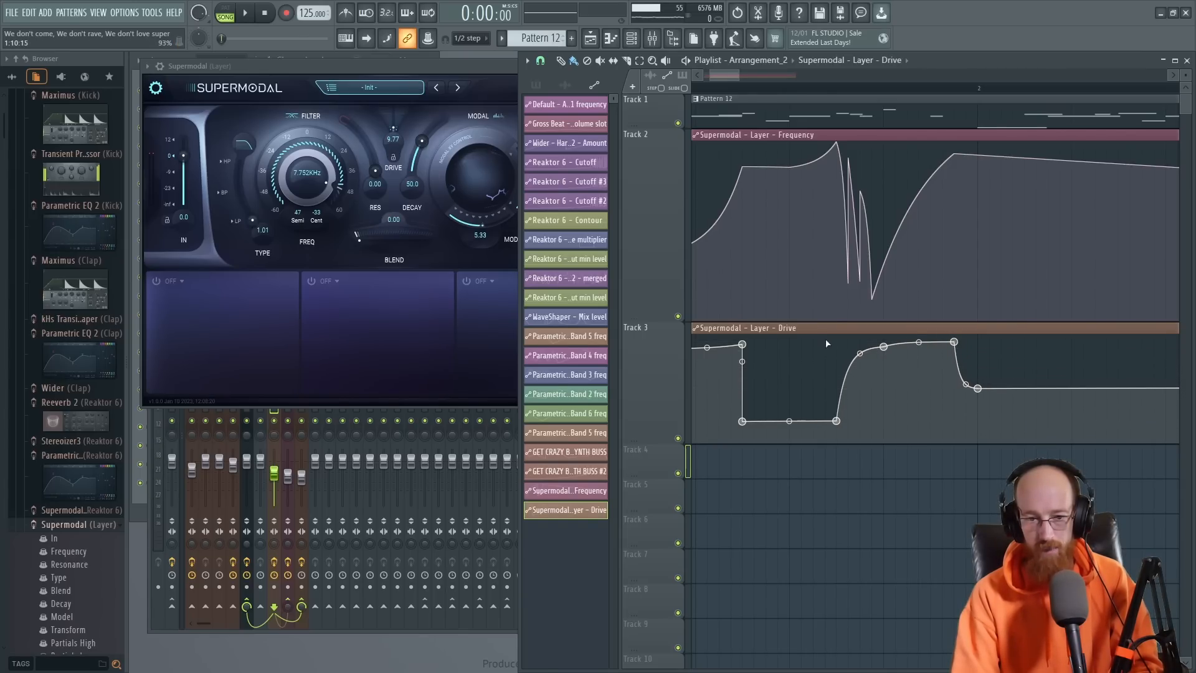
scroll(801, 363, left, 2)
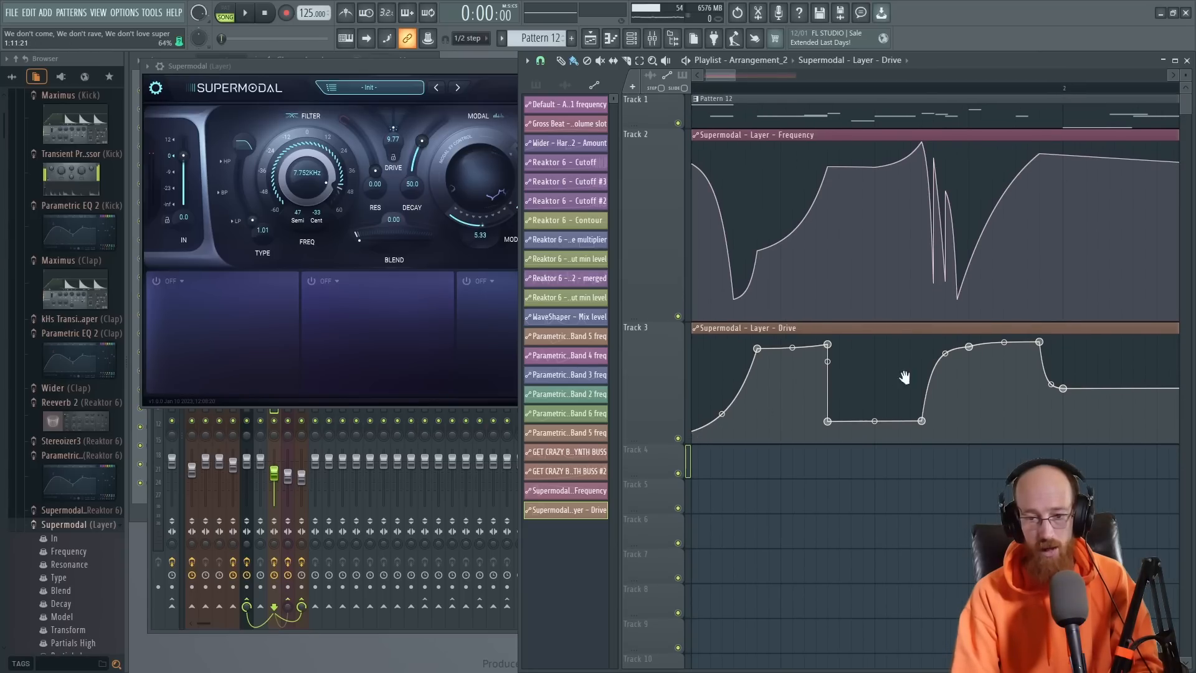
scroll(987, 398, right, 2)
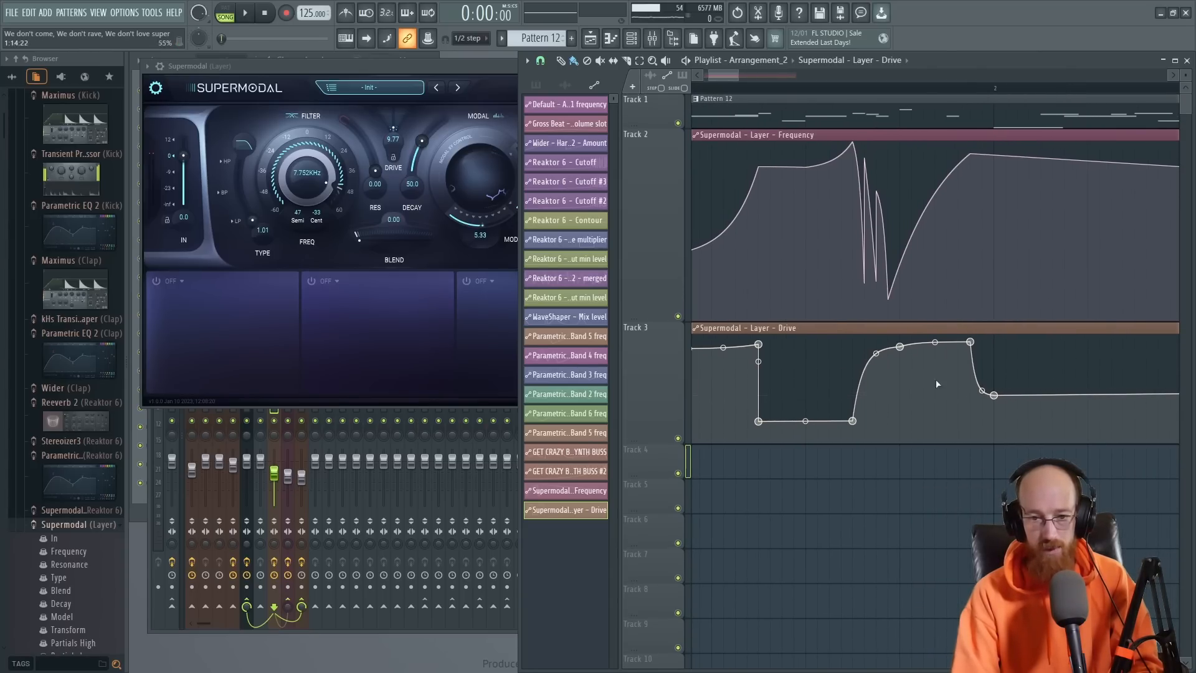
scroll(872, 326, down, 2)
key(space)
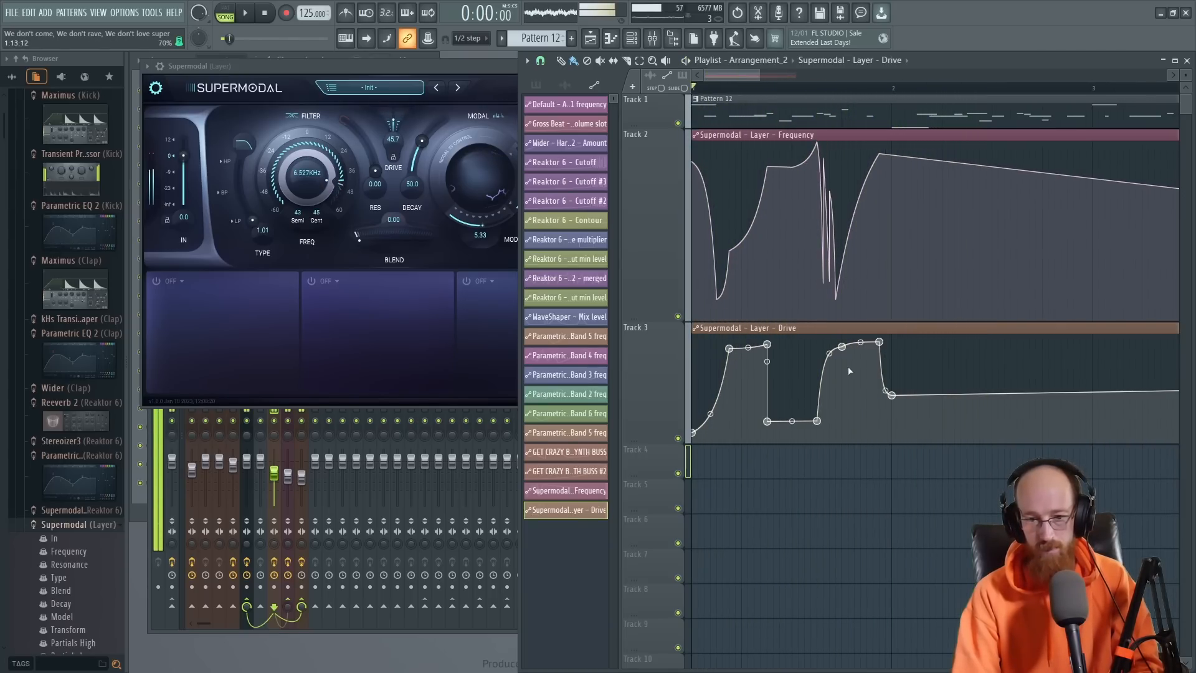
key(space)
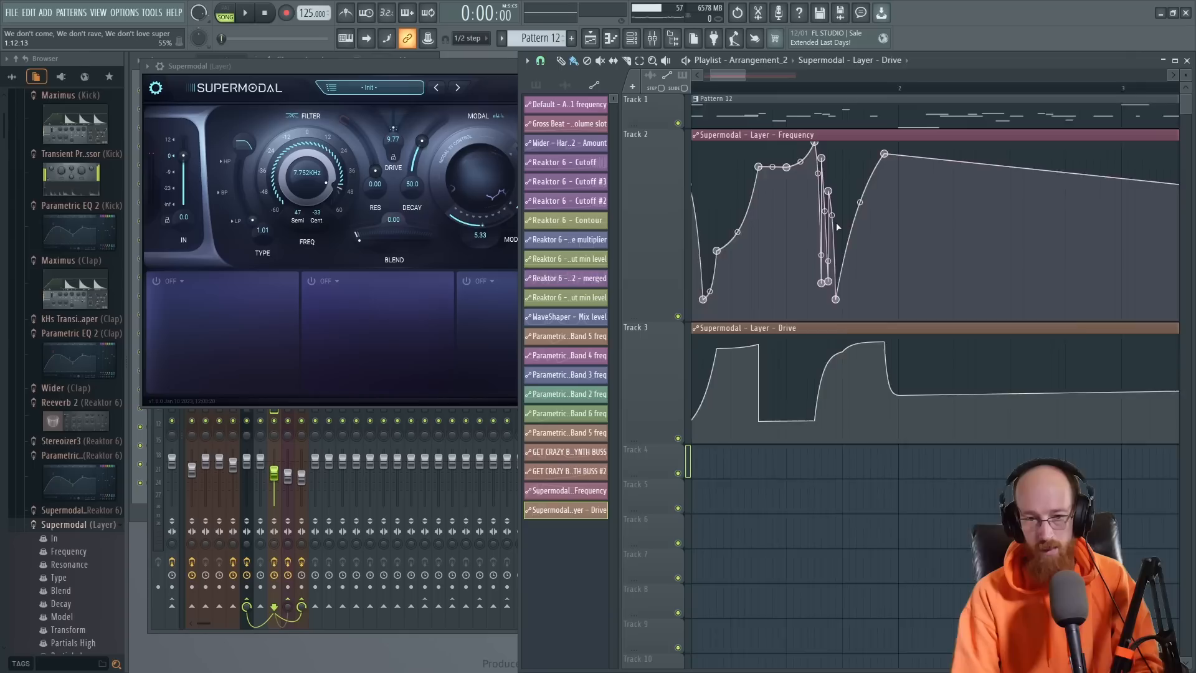
Step: Raise the Frequency curve's low points at 1:11:12 and 1:12:00 to 56% and audition the shallower dips
scroll(876, 206, up, 1)
drag(825, 289, 826, 226)
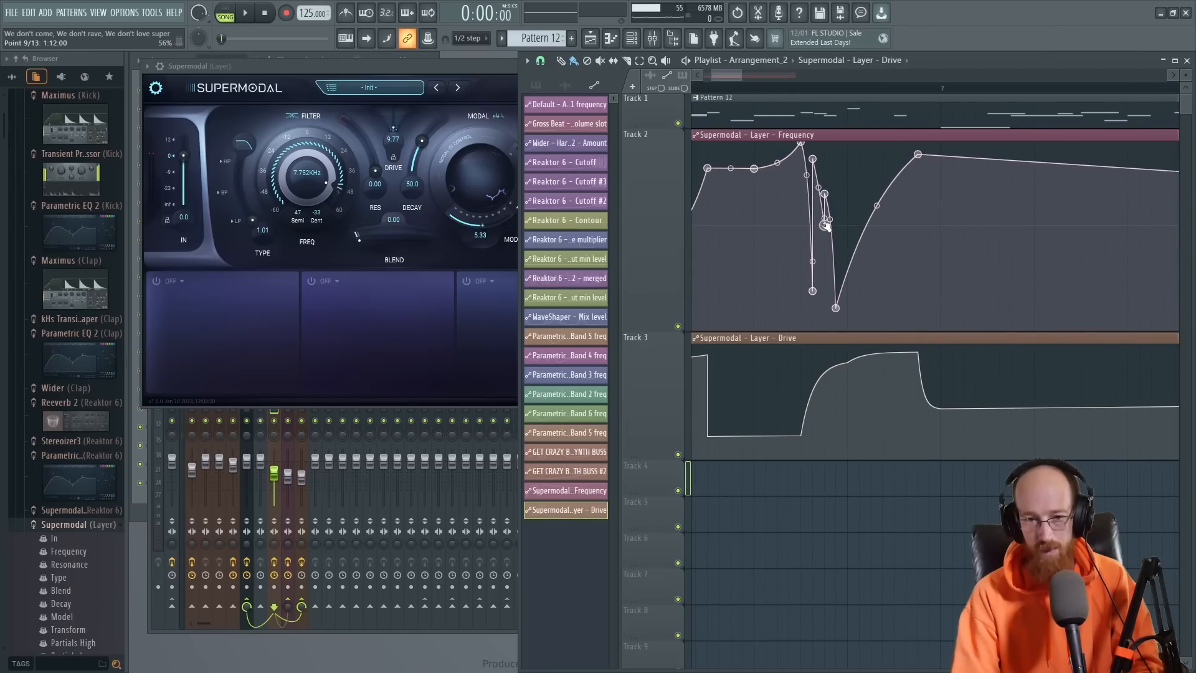
drag(814, 290, 814, 241)
key(space)
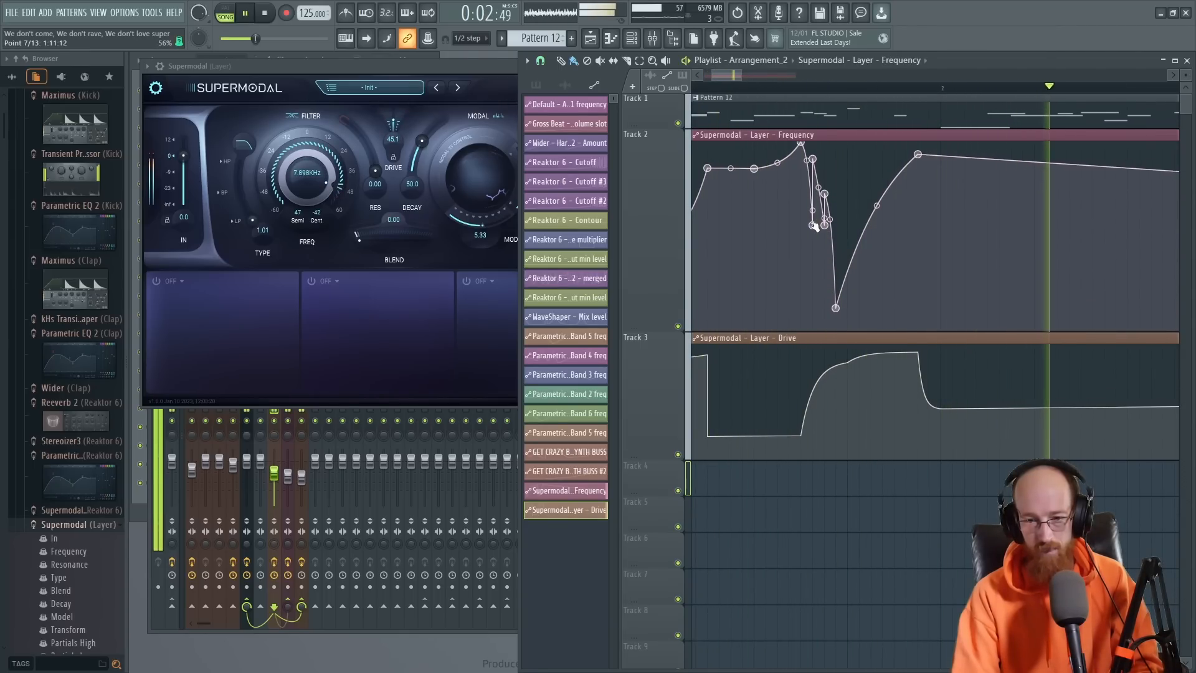
key(space)
Step: Add a curved Drive rise after bar 2, and dip Frequency to 47% at 2:01:00 before curving it back up
mouse_move(1012, 379)
drag(1011, 379, 1033, 349)
drag(951, 158, 940, 241)
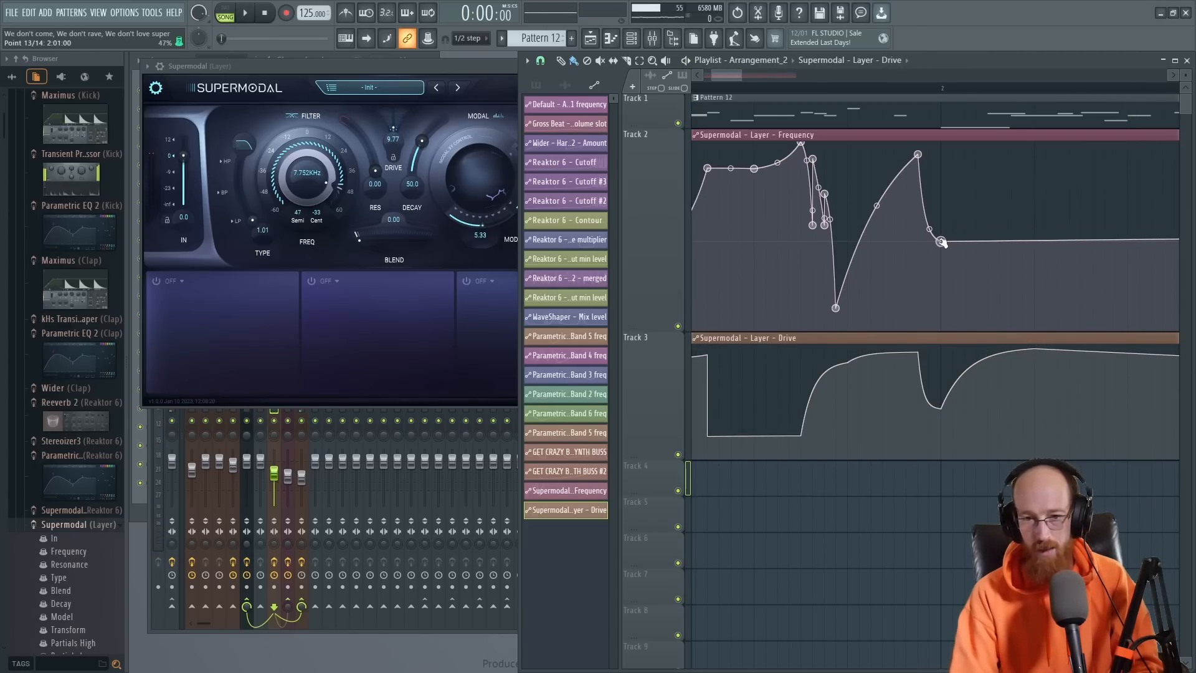
drag(1025, 200, 1011, 155)
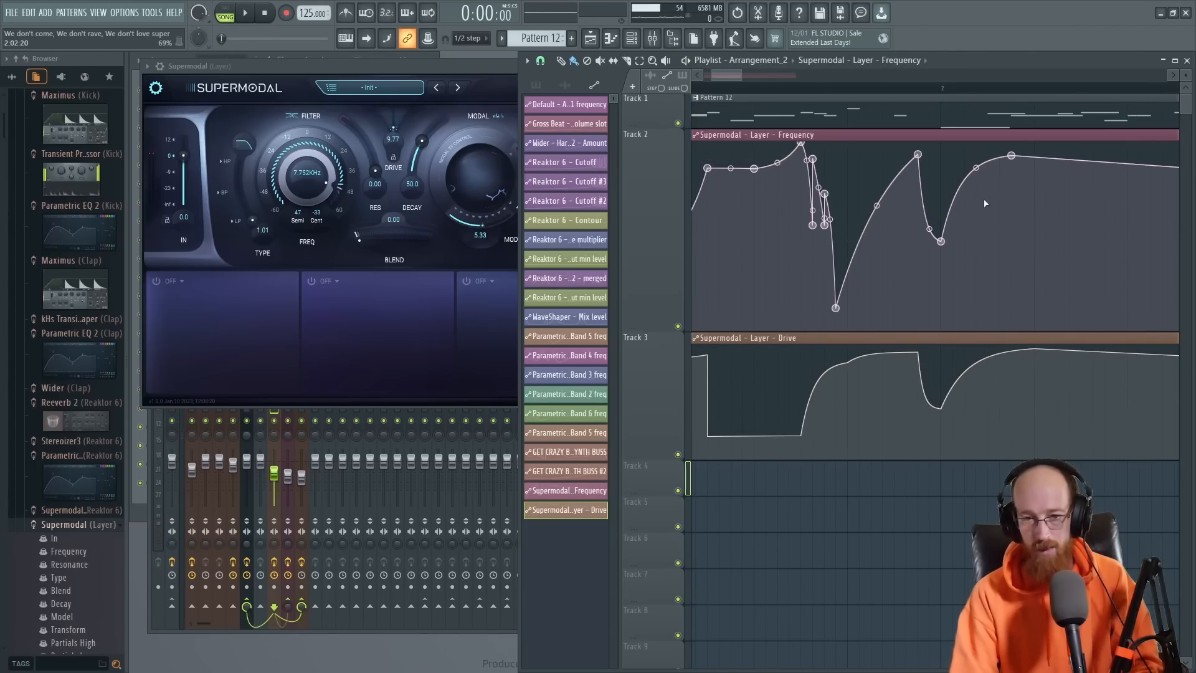
Step: Audition the extended automation from the start and slightly lower the Frequency dip at 2:01:00
scroll(985, 204, down, 2)
key(space)
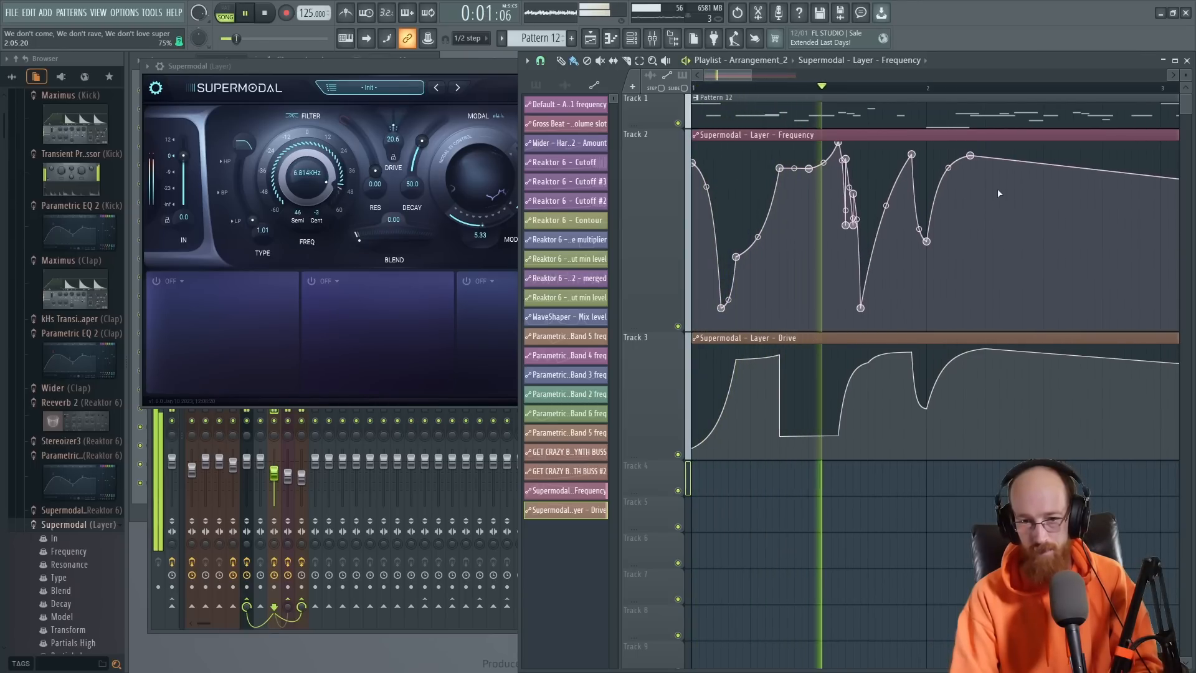
key(space)
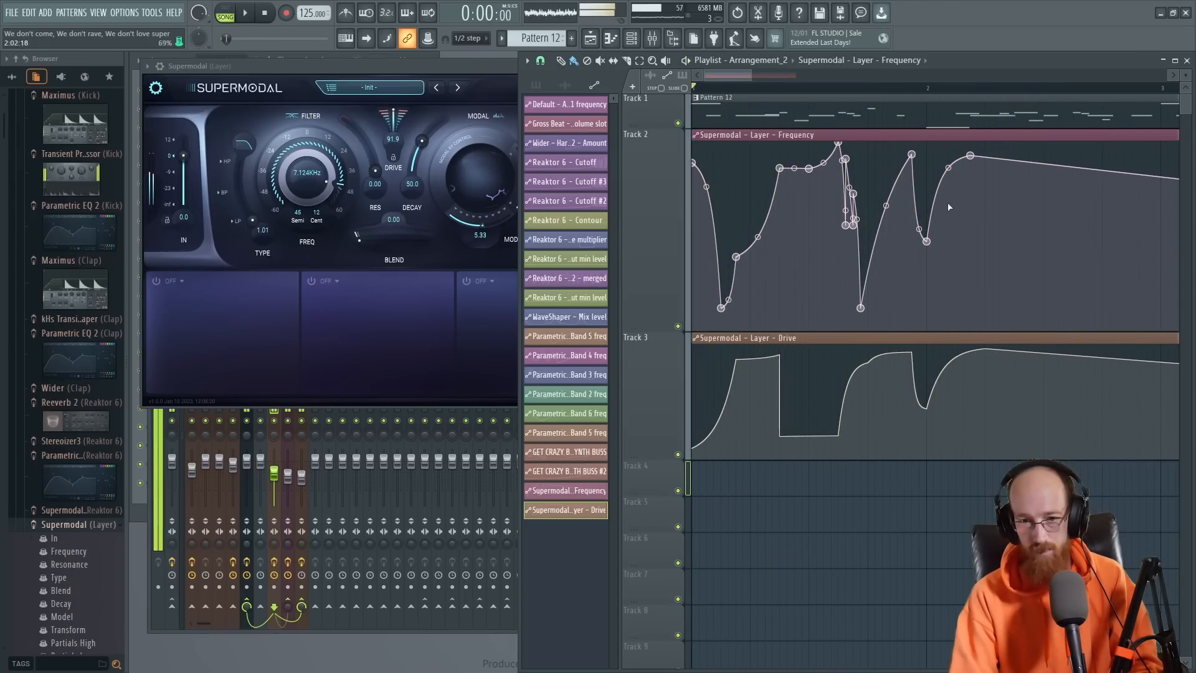
key(space)
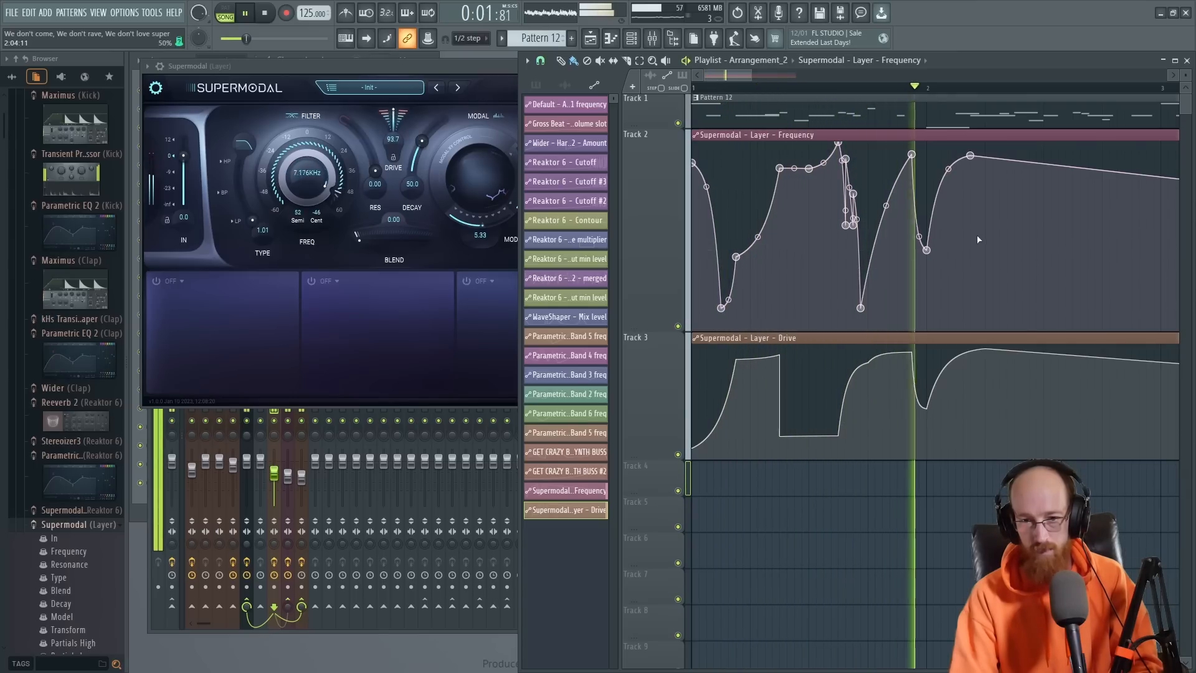
key(space)
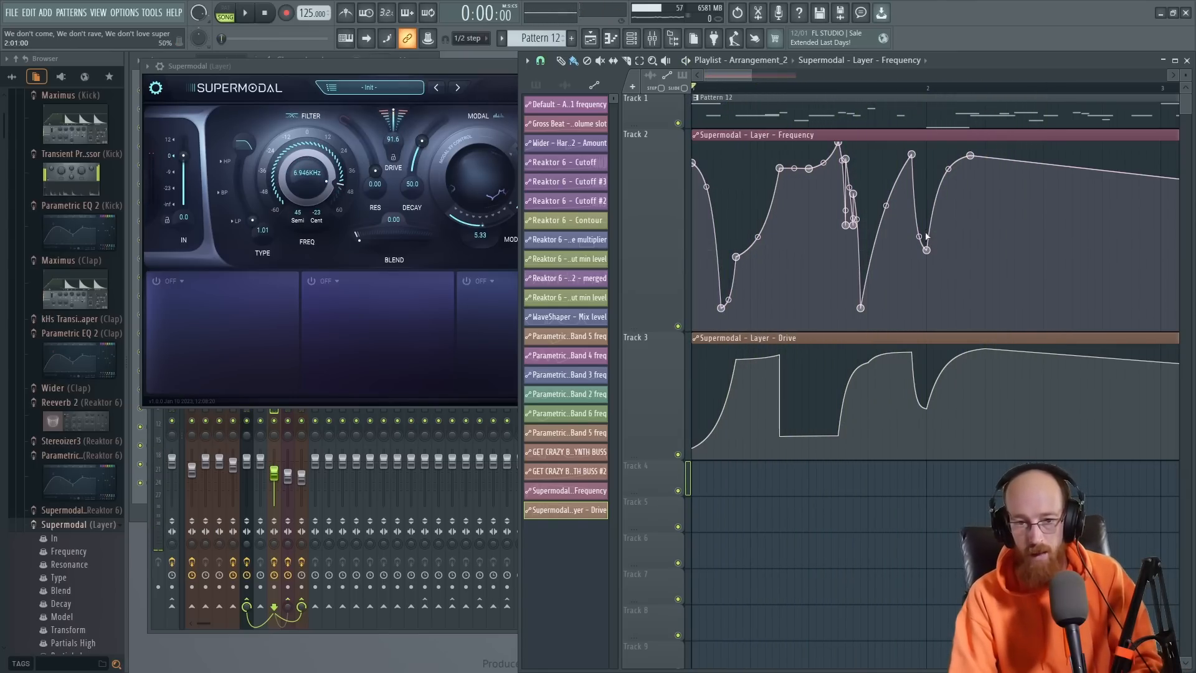
Step: Jump Frequency near the top at 2:01:00, curve it down to a low at 2:05:00 and back up at 2:09:00, auditioning the shape
click(926, 151)
mouse_move(970, 155)
mouse_down()
mouse_move(985, 253)
mouse_move(955, 152)
mouse_up()
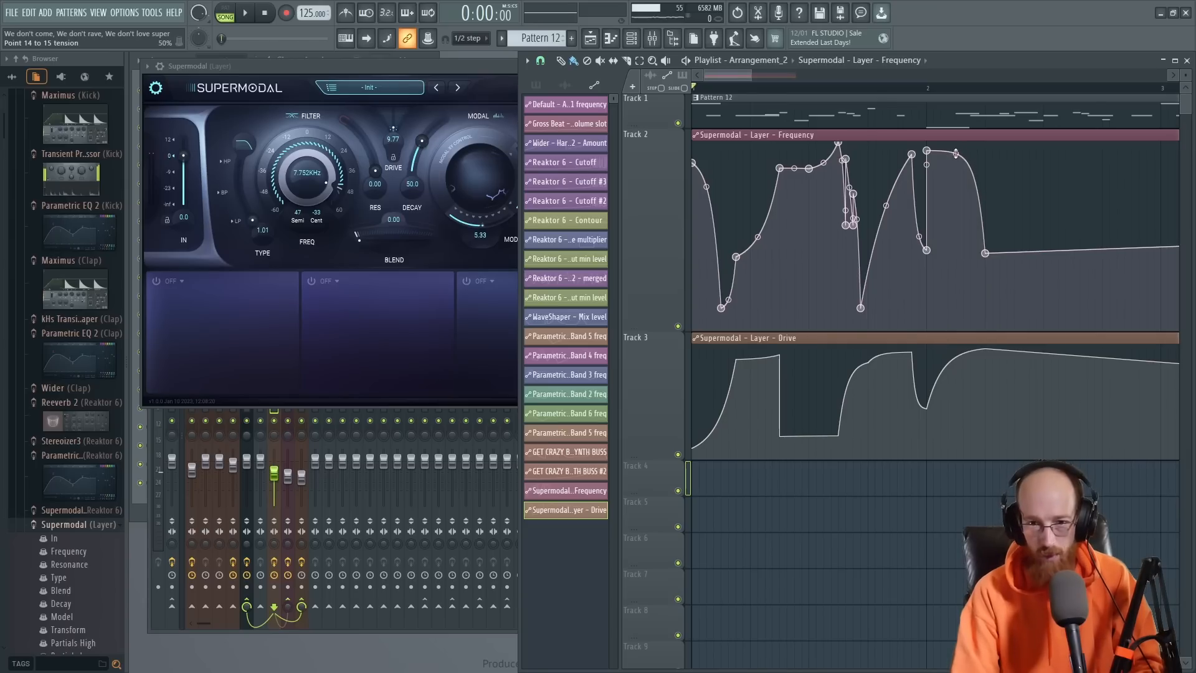
drag(985, 253, 984, 256)
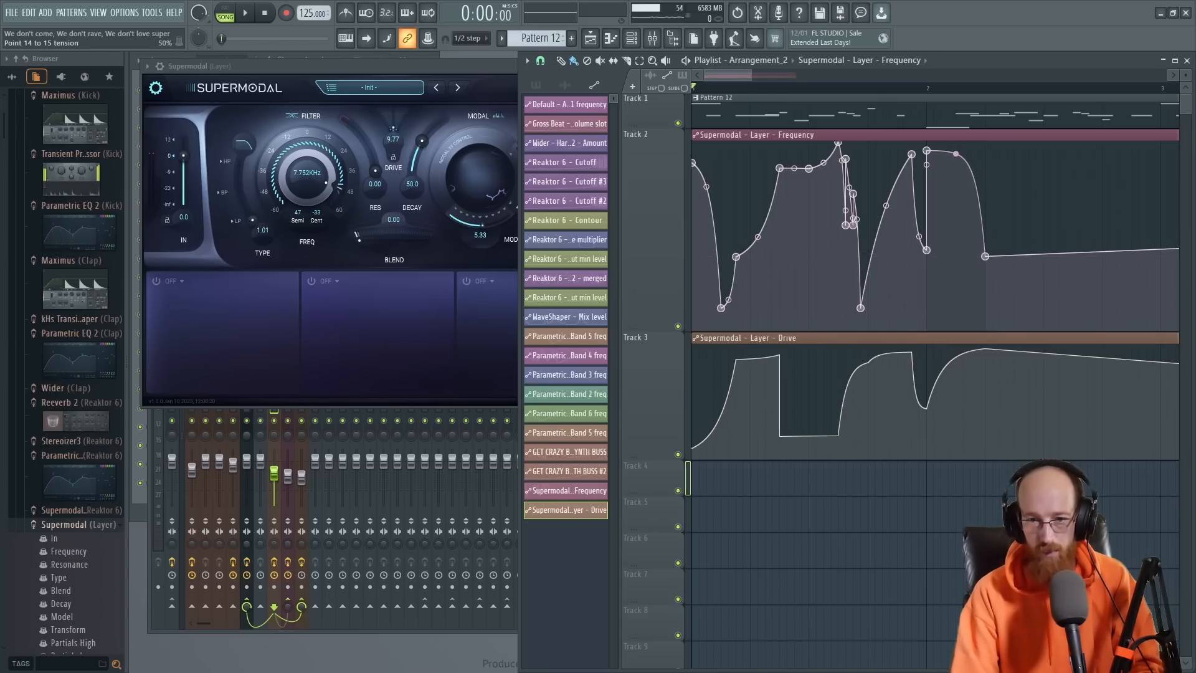
drag(955, 153, 957, 163)
key(space)
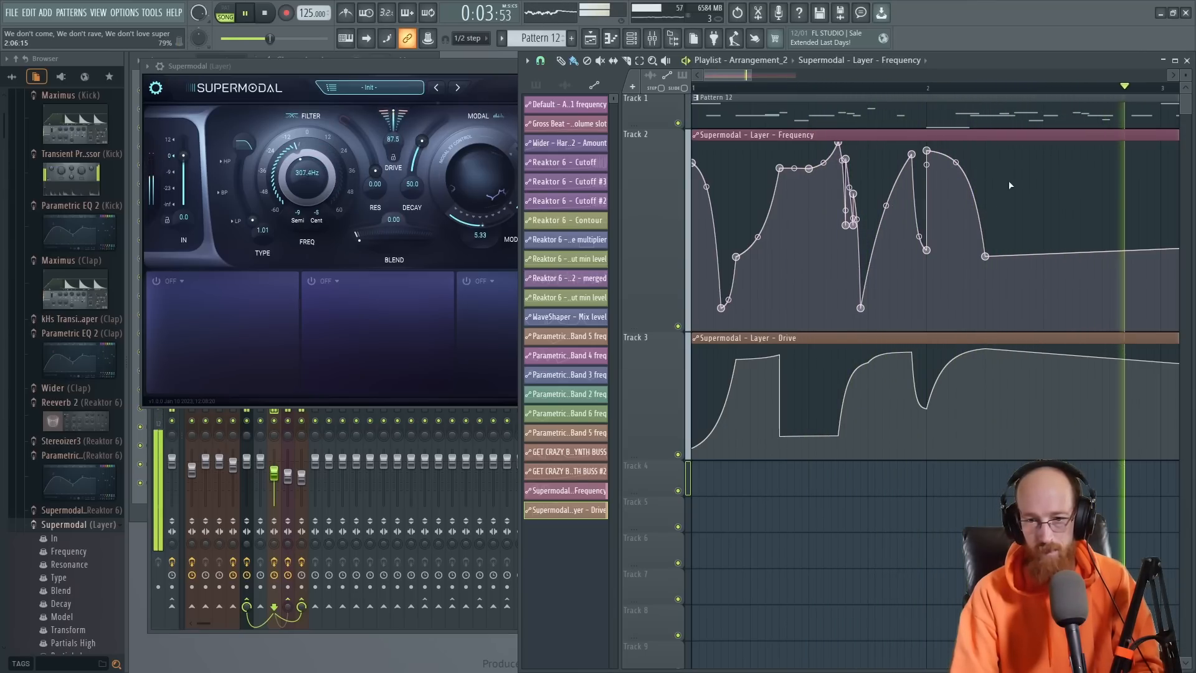
key(space)
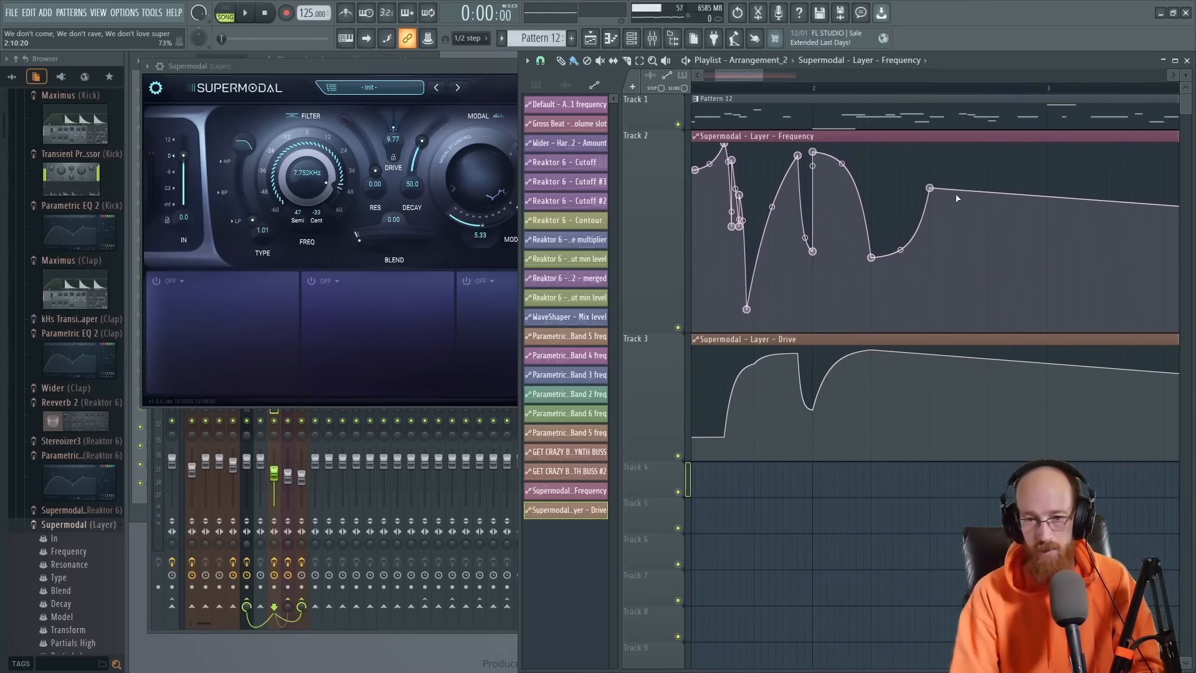
Step: Review the full length of the automation clips and audition the Frequency and Drive movement from bar 2
scroll(958, 198, up, 2)
scroll(884, 227, down, 5)
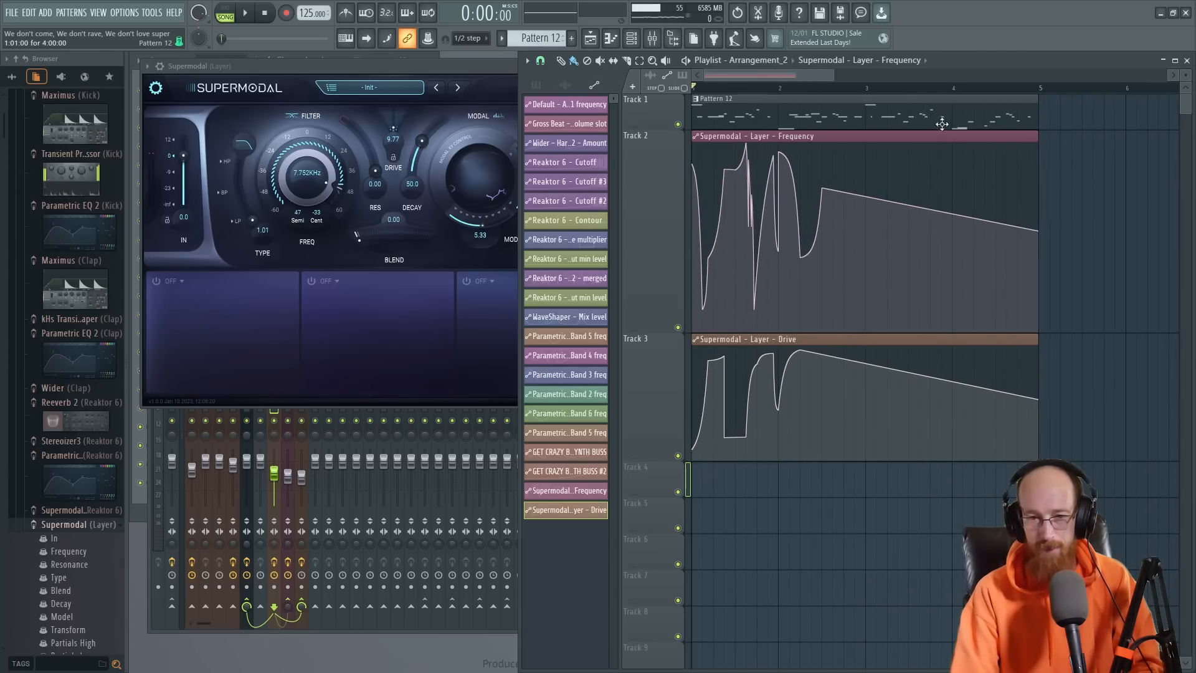
scroll(829, 220, up, 4)
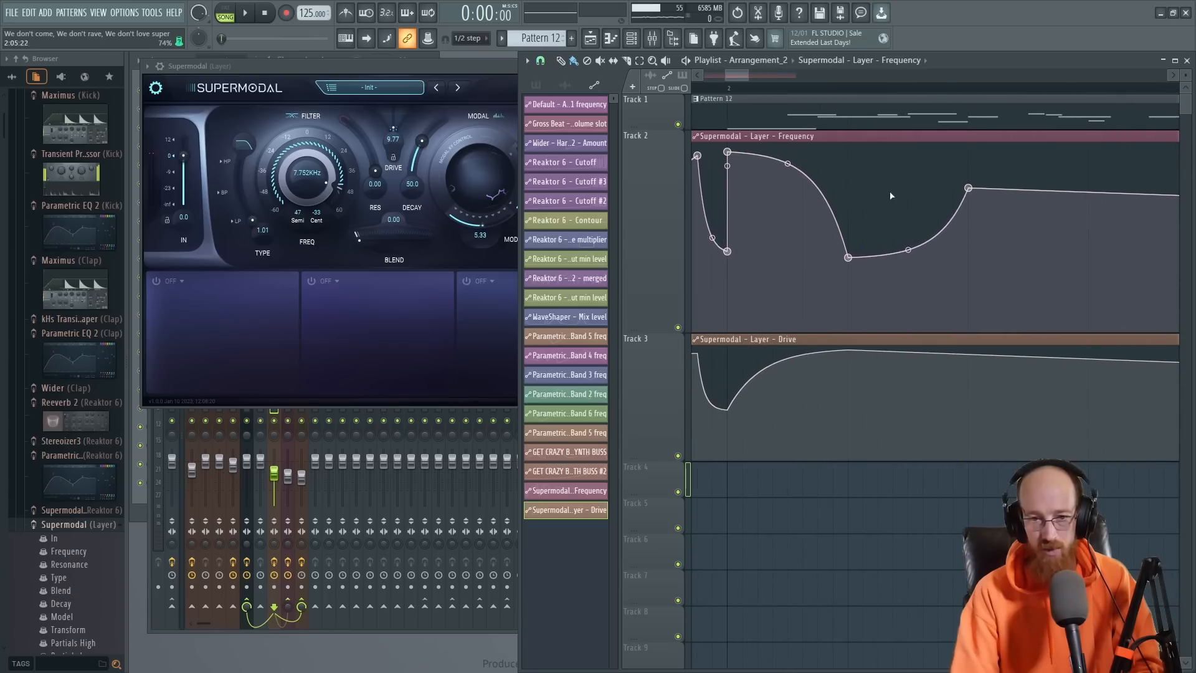
key(space)
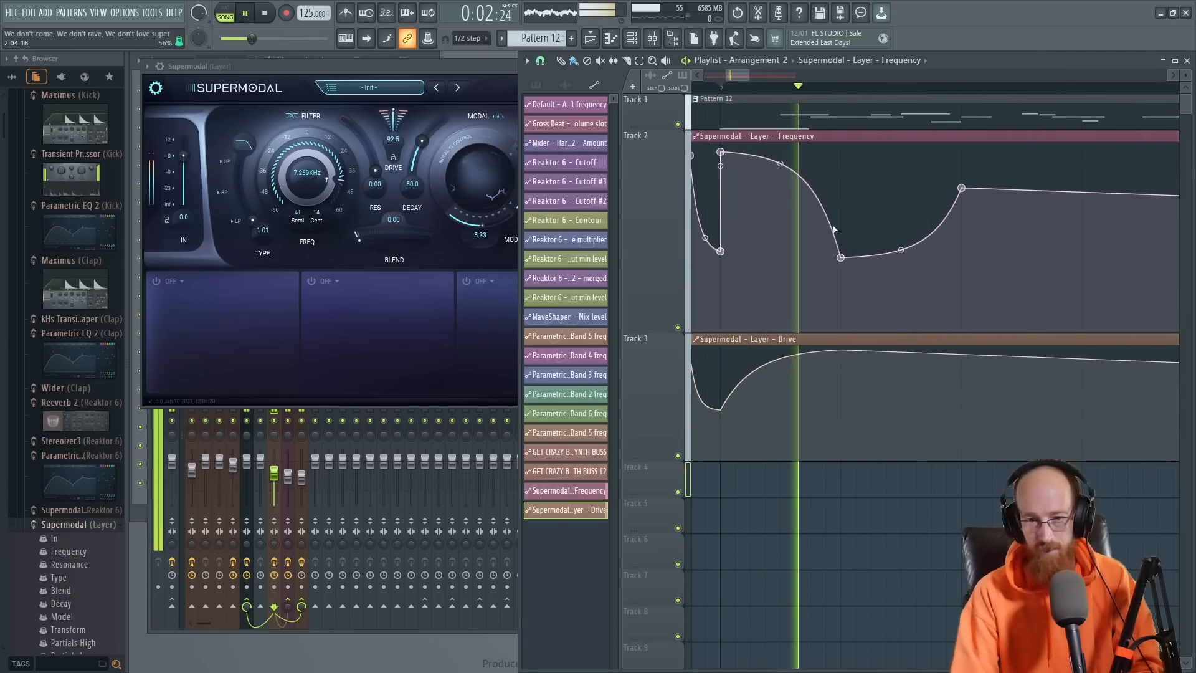
click(449, 69)
key(space)
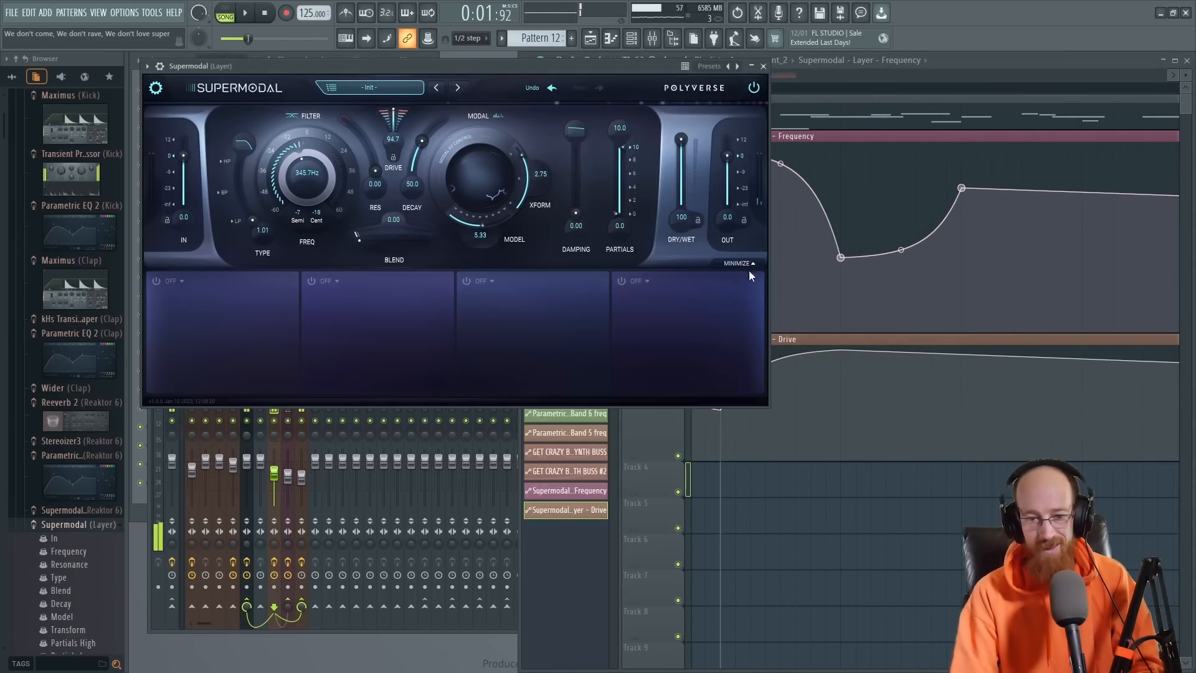
click(862, 250)
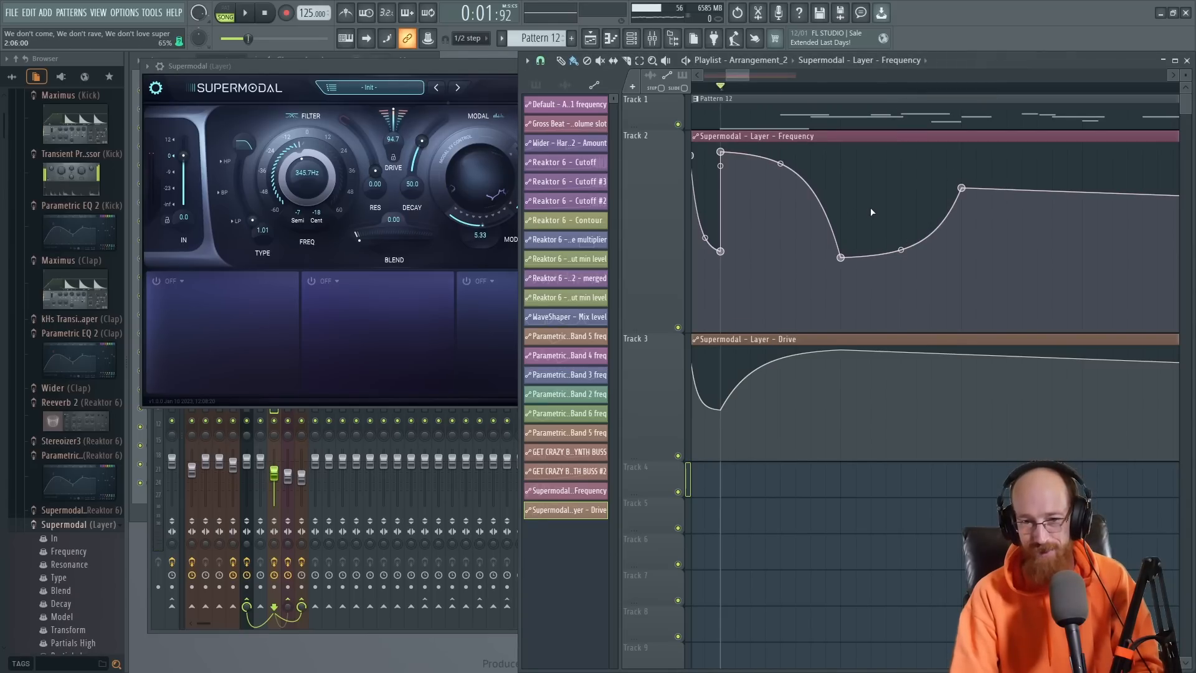
key(space)
key(space)
Step: Insert a ramp in the Frequency curve rising from 2:05:00 to a peak at 2:07:00 with a vertical drop, and audition it
click(885, 186)
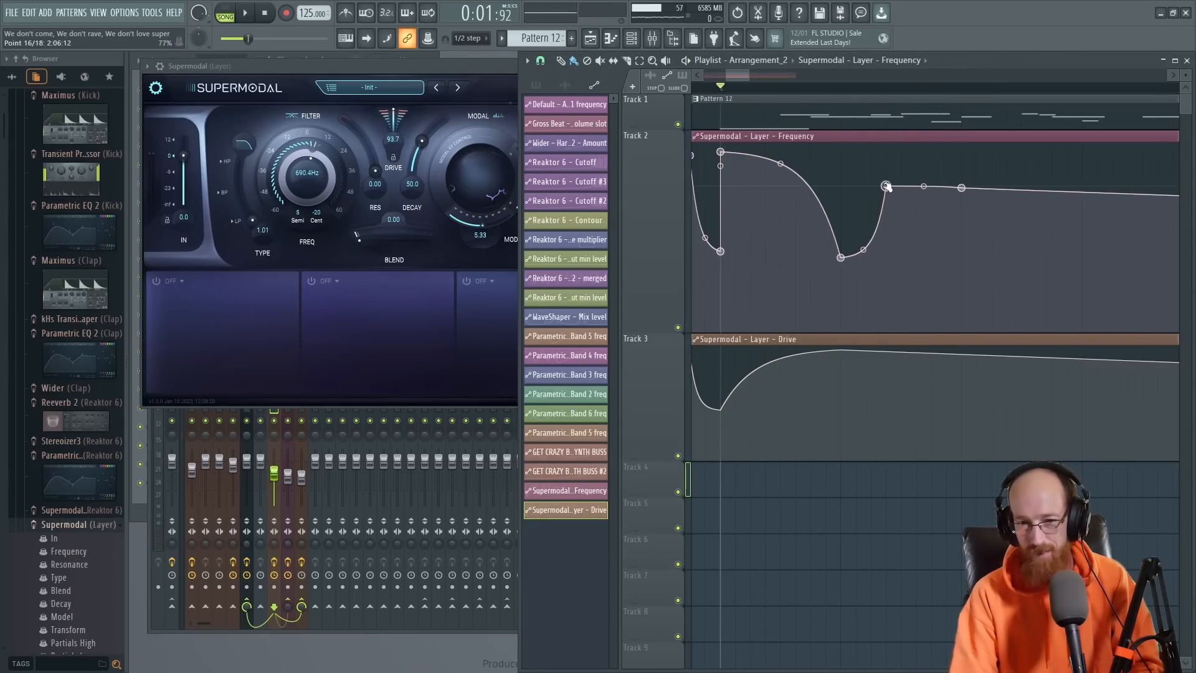
mouse_move(885, 185)
mouse_down()
mouse_move(857, 169)
mouse_move(885, 261)
mouse_move(850, 180)
mouse_move(863, 195)
mouse_move(887, 182)
mouse_up()
key(space)
key(space)
drag(887, 260, 901, 259)
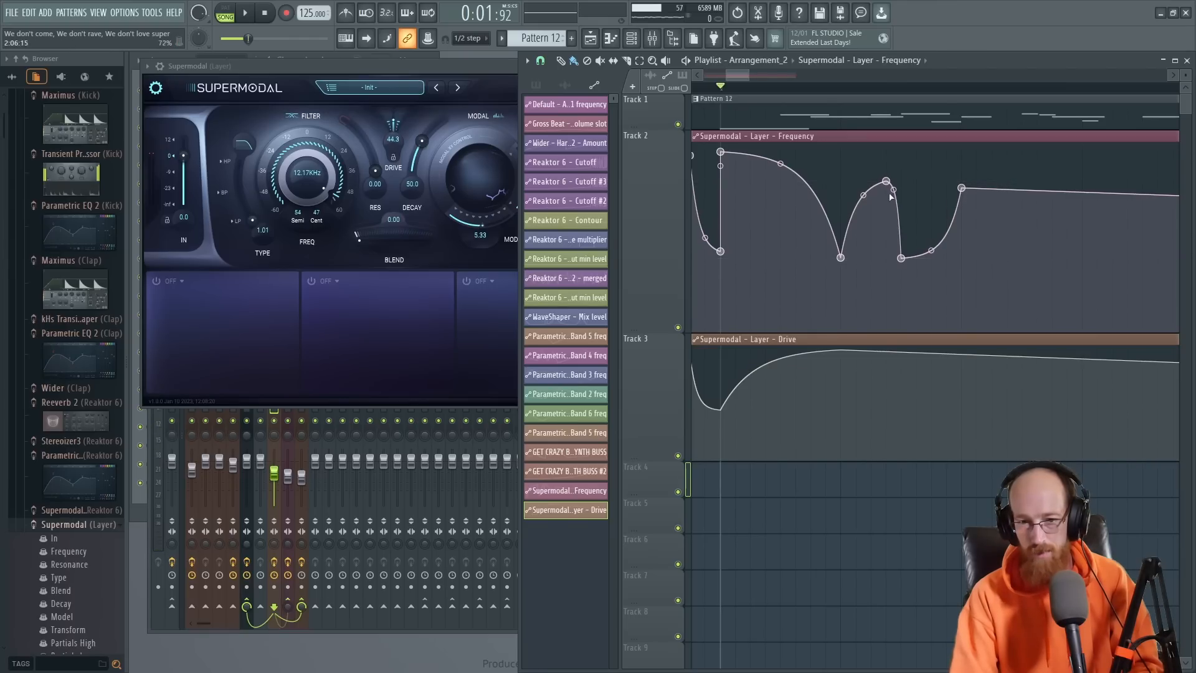
drag(886, 181, 871, 226)
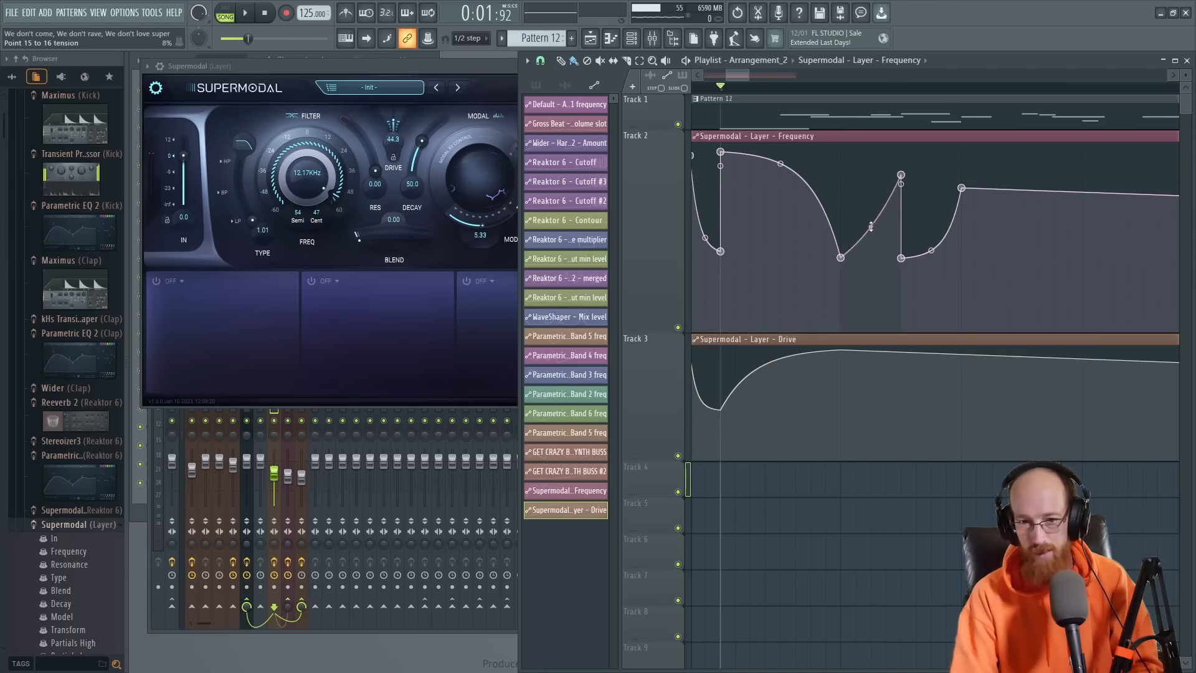
drag(903, 177, 902, 172)
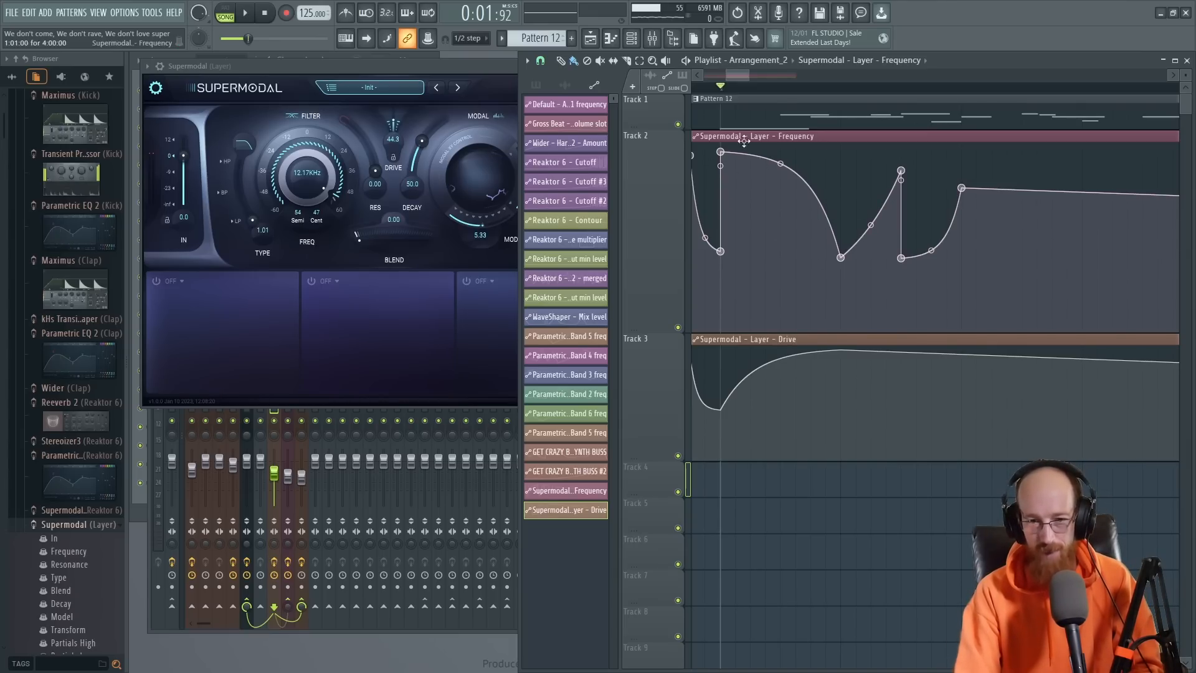
key(space)
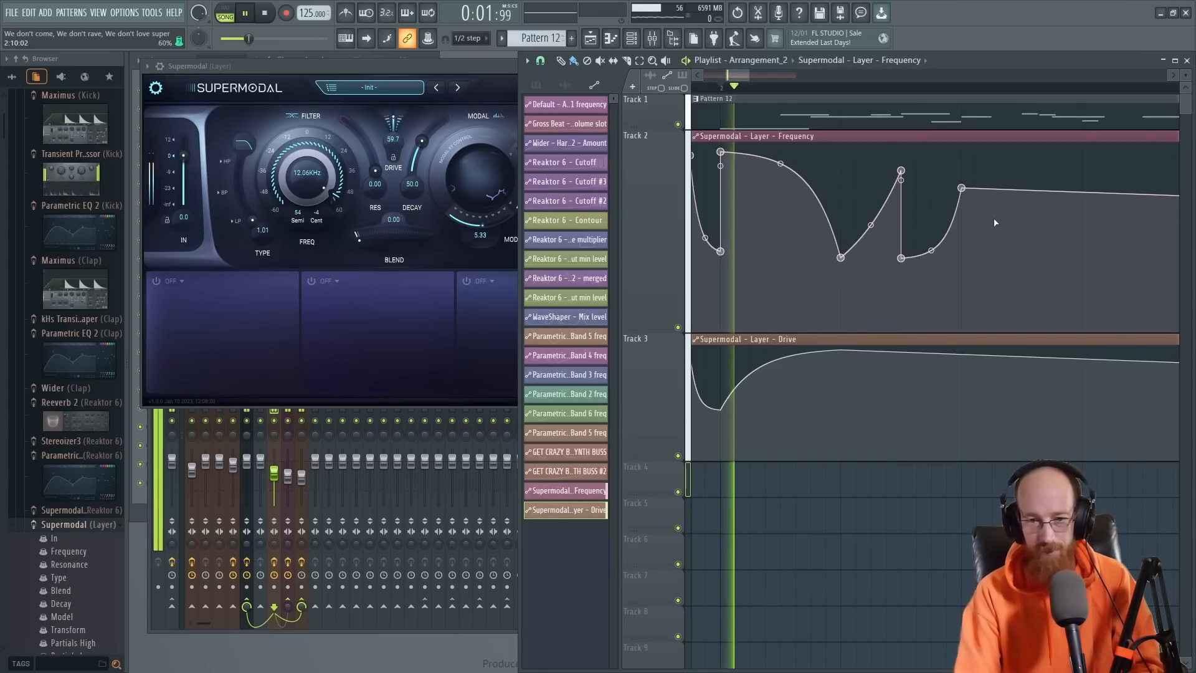
Step: Replace the vertical Frequency drop at 2:07:00 with a shallow dip at 2:08:00 and a high plateau from 2:09:00, ending at a new 2:13:00 point
key(space)
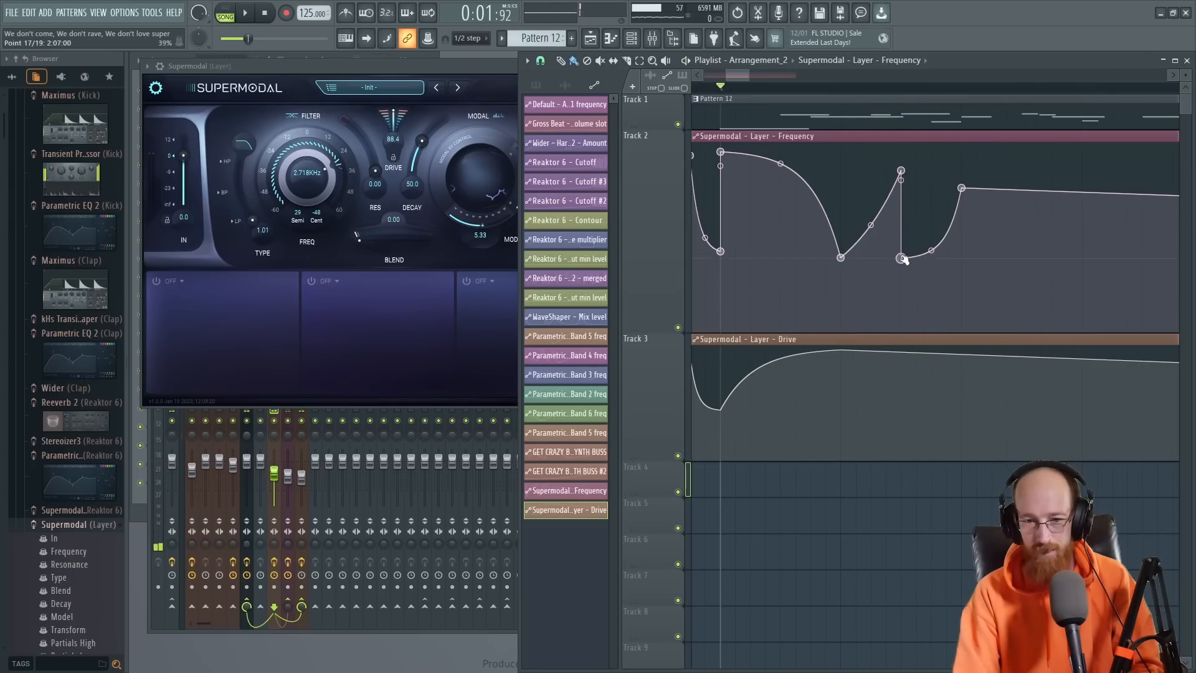
drag(901, 258, 960, 169)
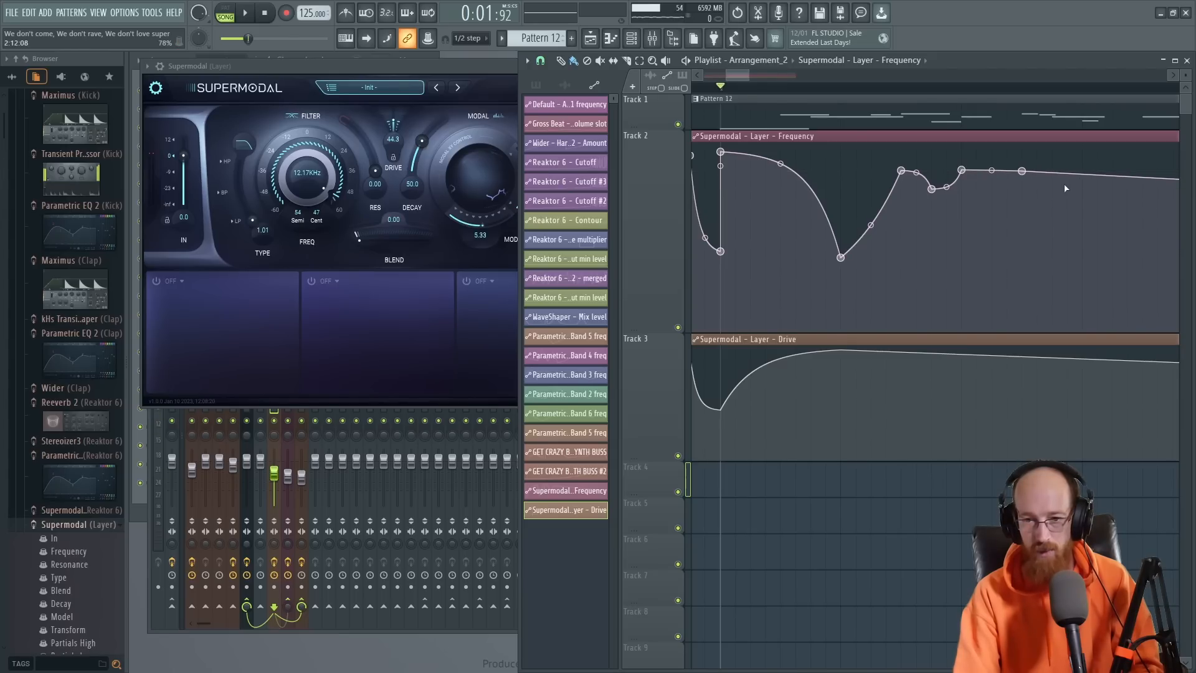
click(1082, 180)
Step: Slice the Frequency clip at bar 3, replace its remainder with a copy of the first two bars, and audition it
scroll(1091, 184, down, 5)
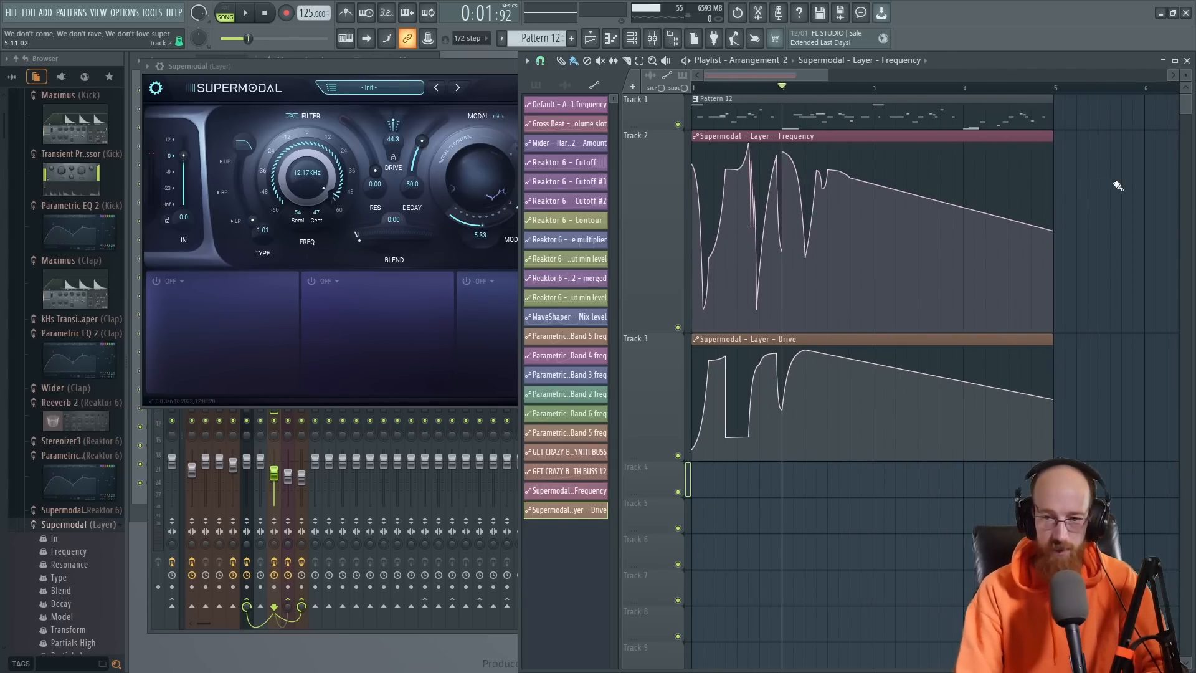
key(c)
click(878, 195)
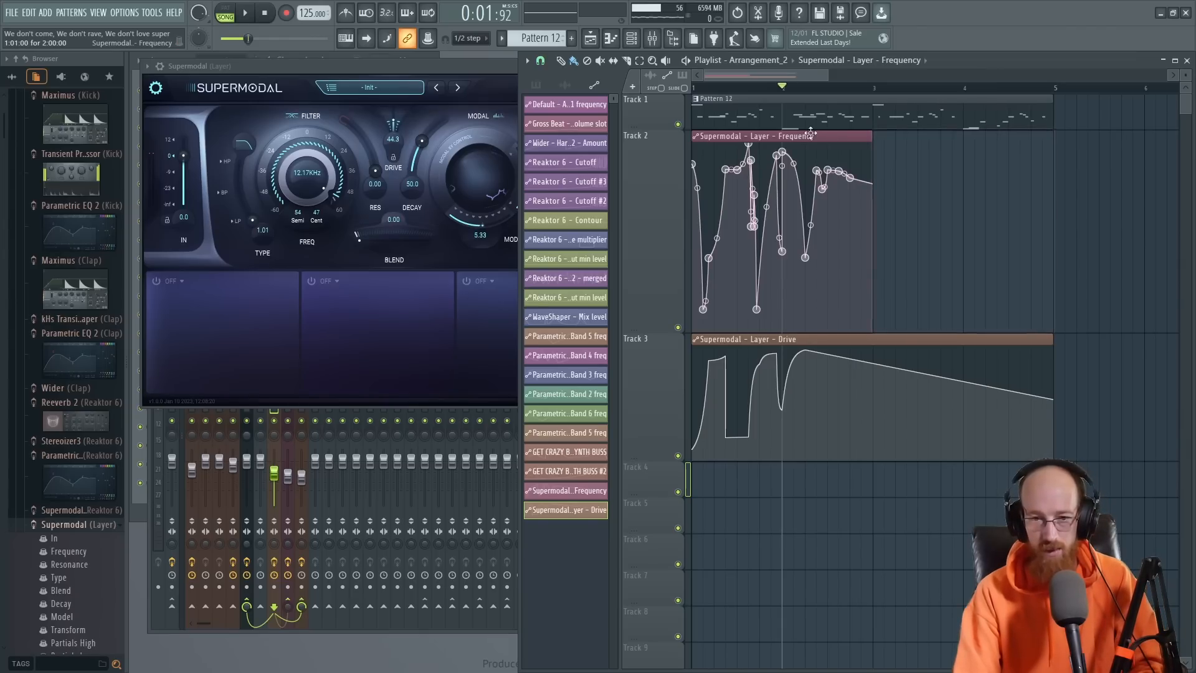
drag(993, 148, 988, 149)
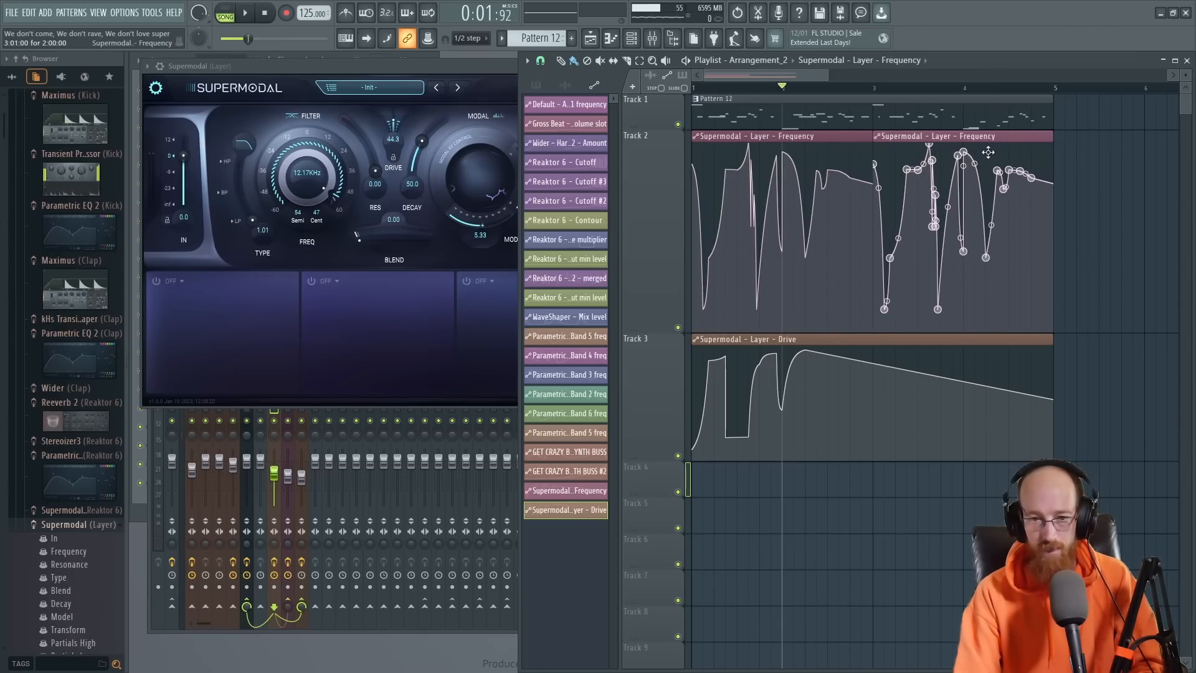
key(space)
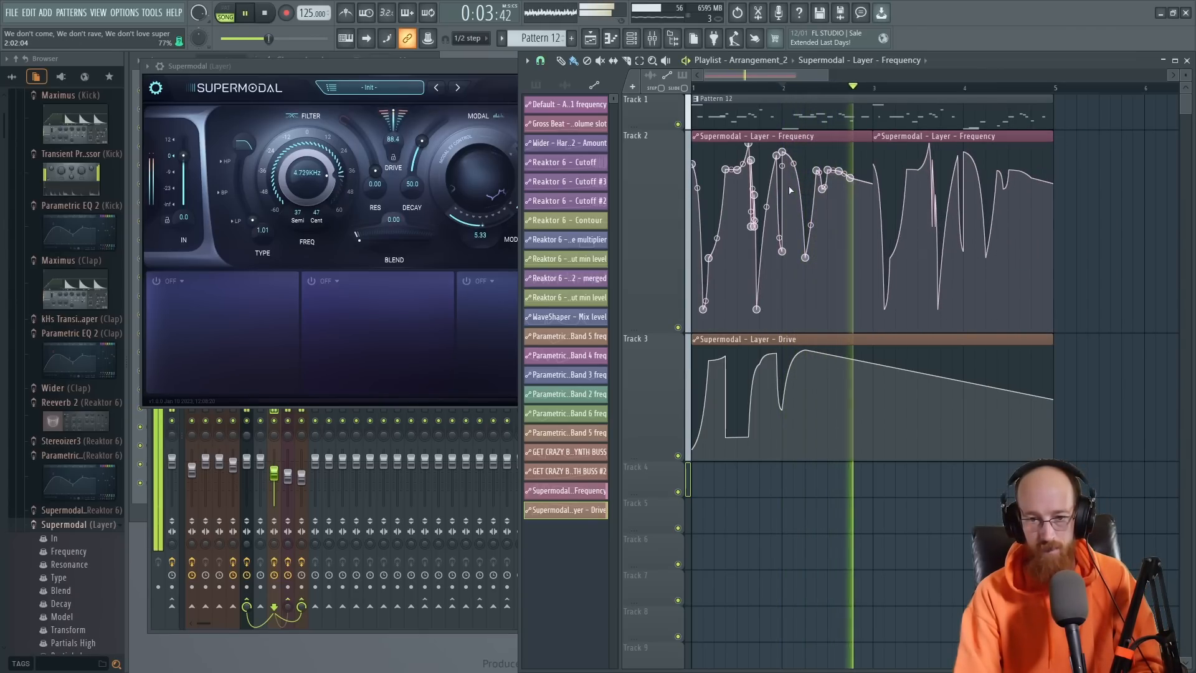
Step: Insert a sharp Frequency dip between 2:11:00 and 2:13:00 with a curved recovery, and audition it
scroll(860, 203, up, 2)
key(space)
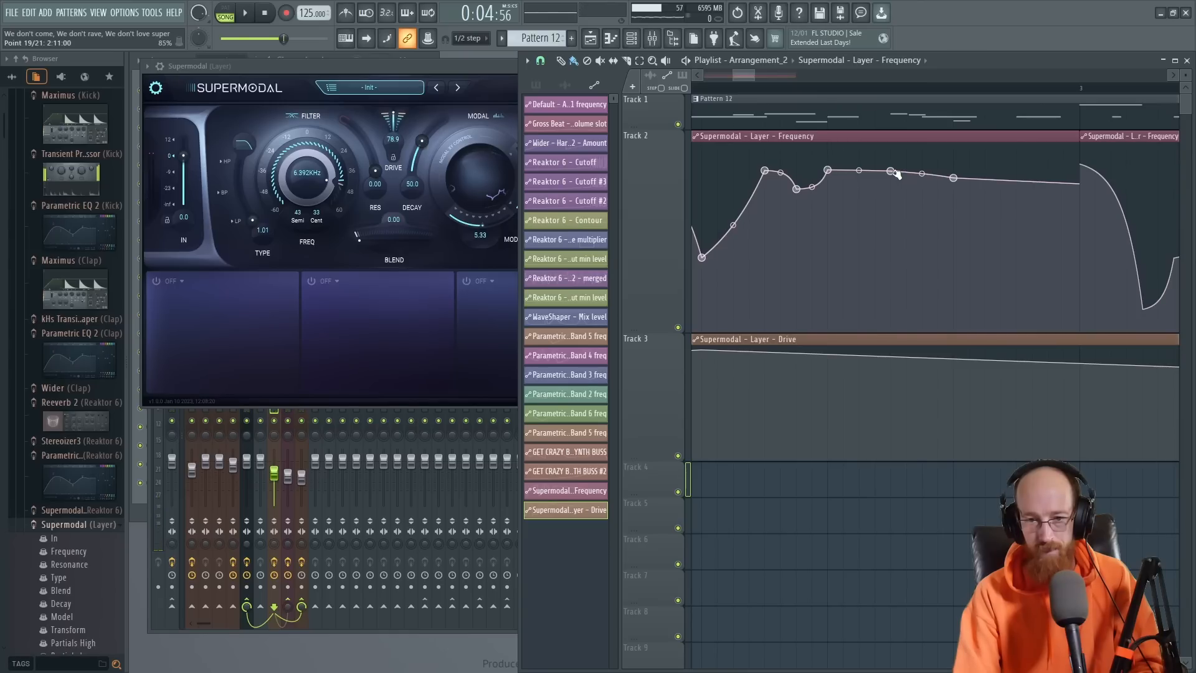
drag(892, 172, 889, 268)
key(ctrl+z)
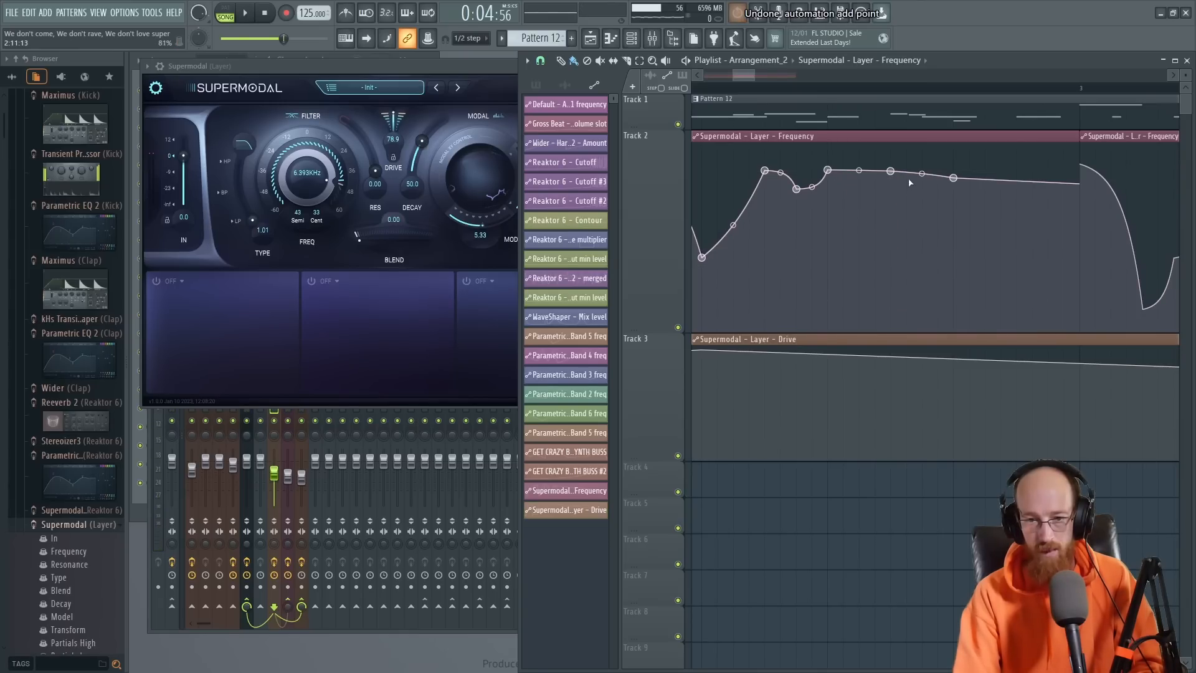
drag(908, 175, 906, 254)
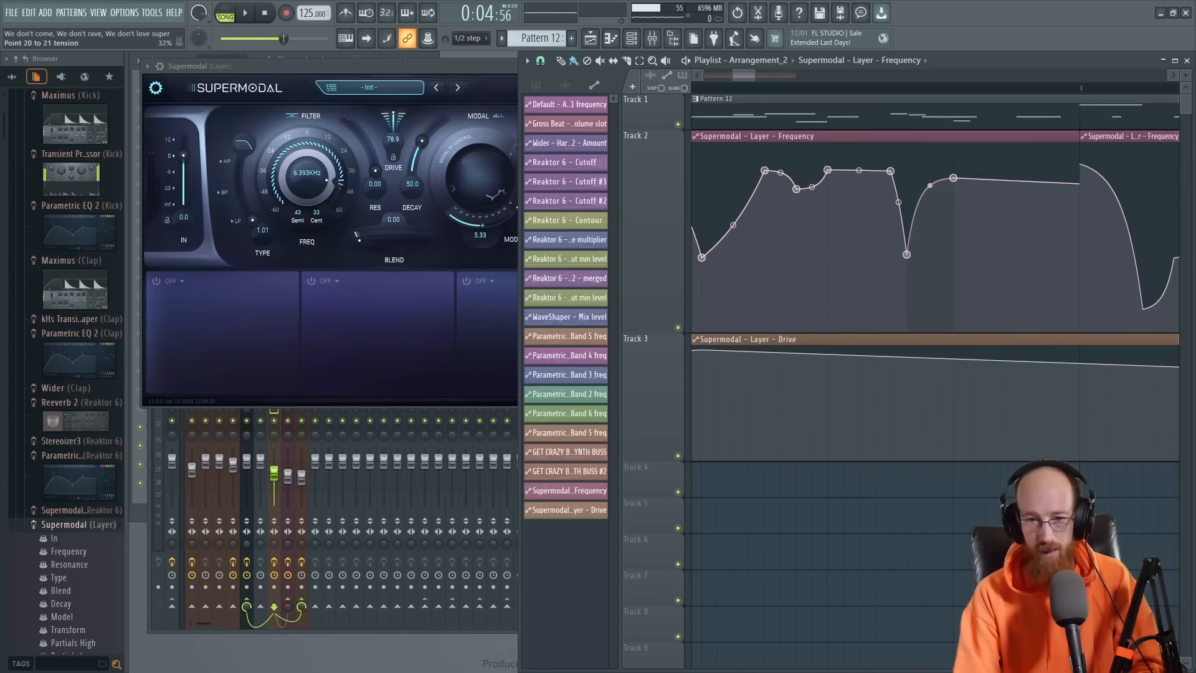
key(space)
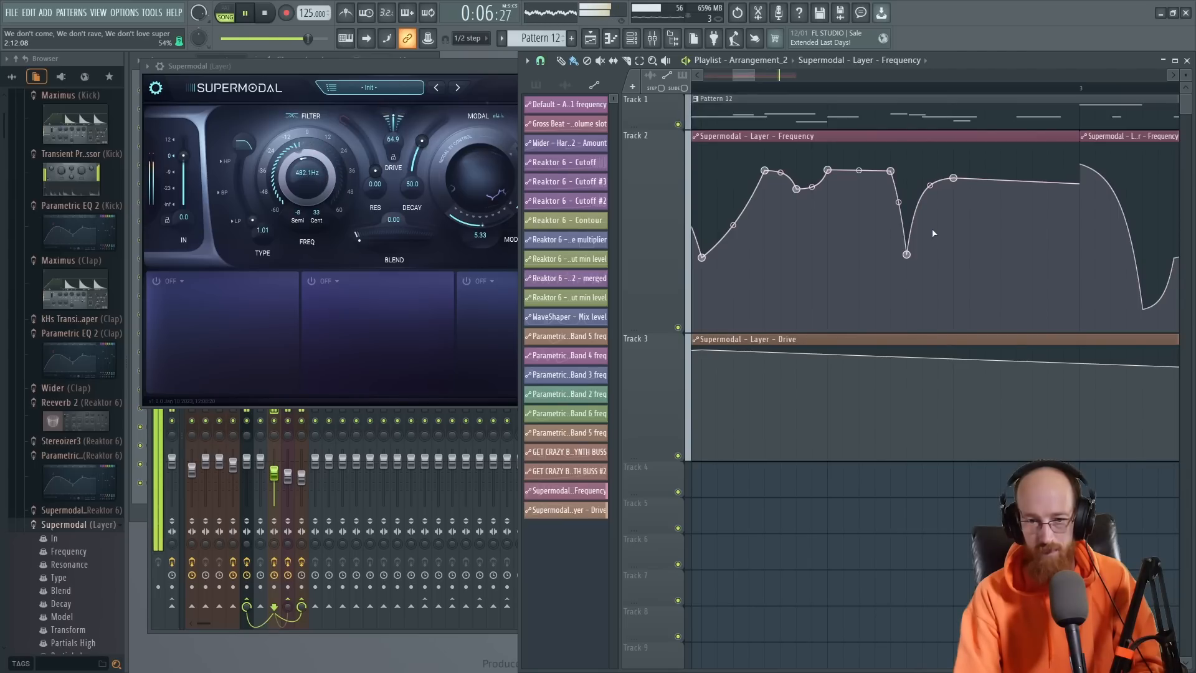
key(space)
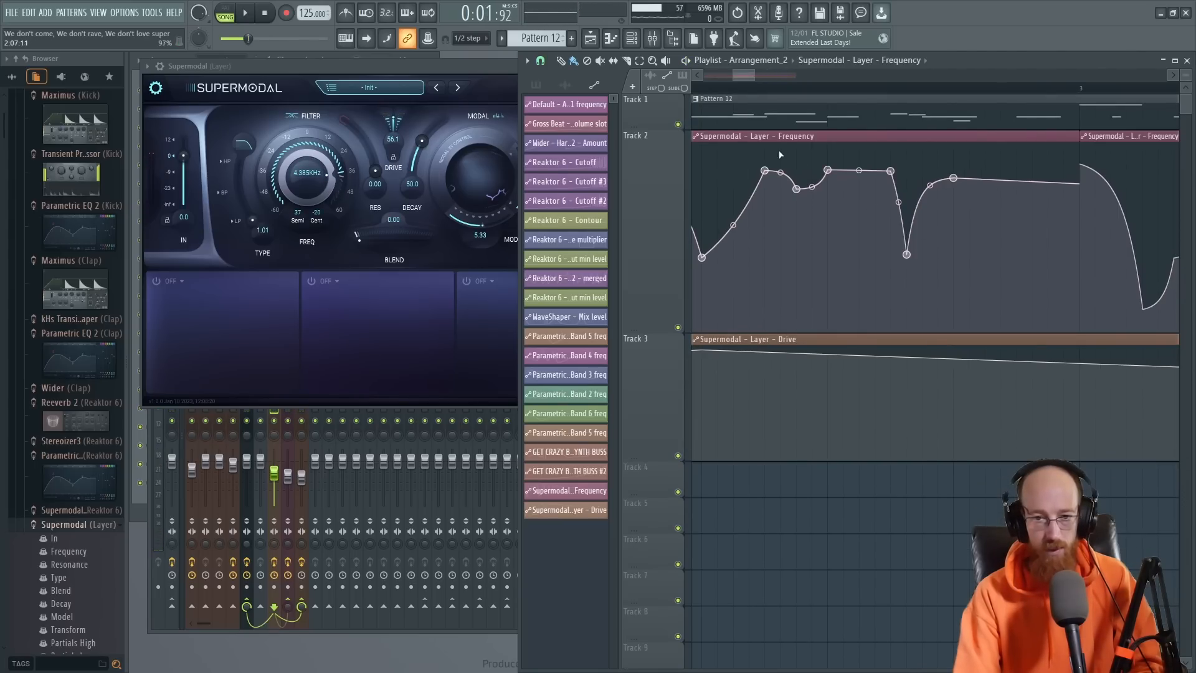
Step: Replay the section from bar 2 and slightly deepen the Frequency dip midway between 2:11:00 and 2:12:00
key(space)
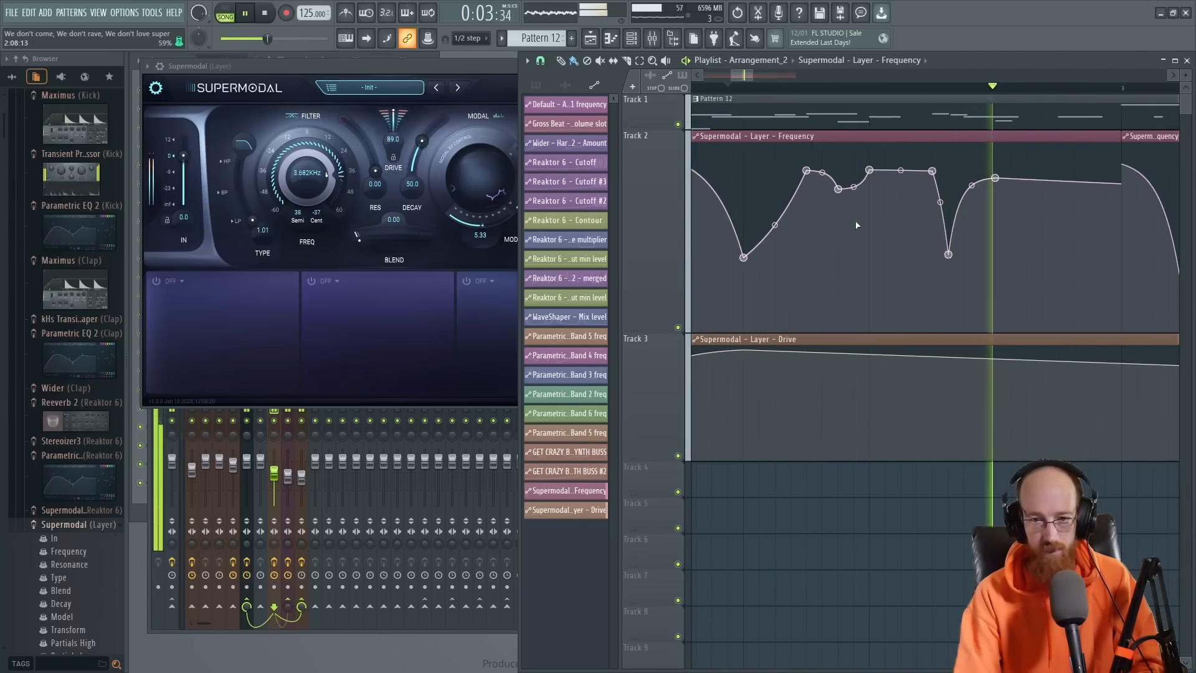
key(space)
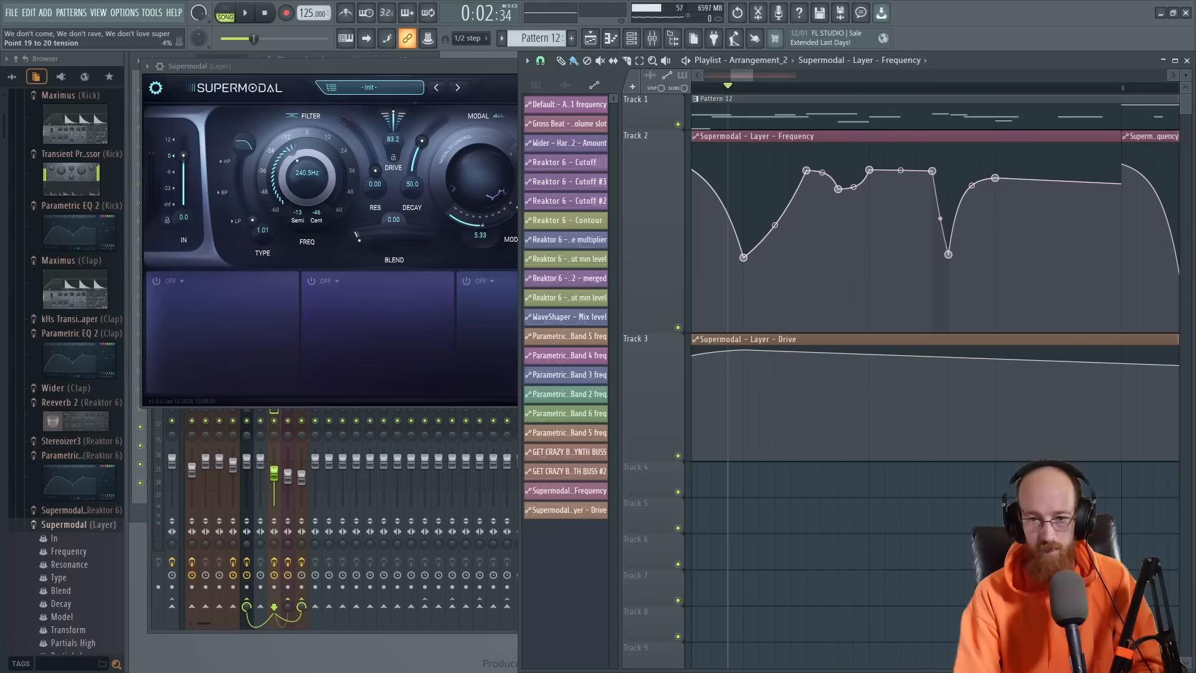
drag(949, 252, 940, 262)
key(space)
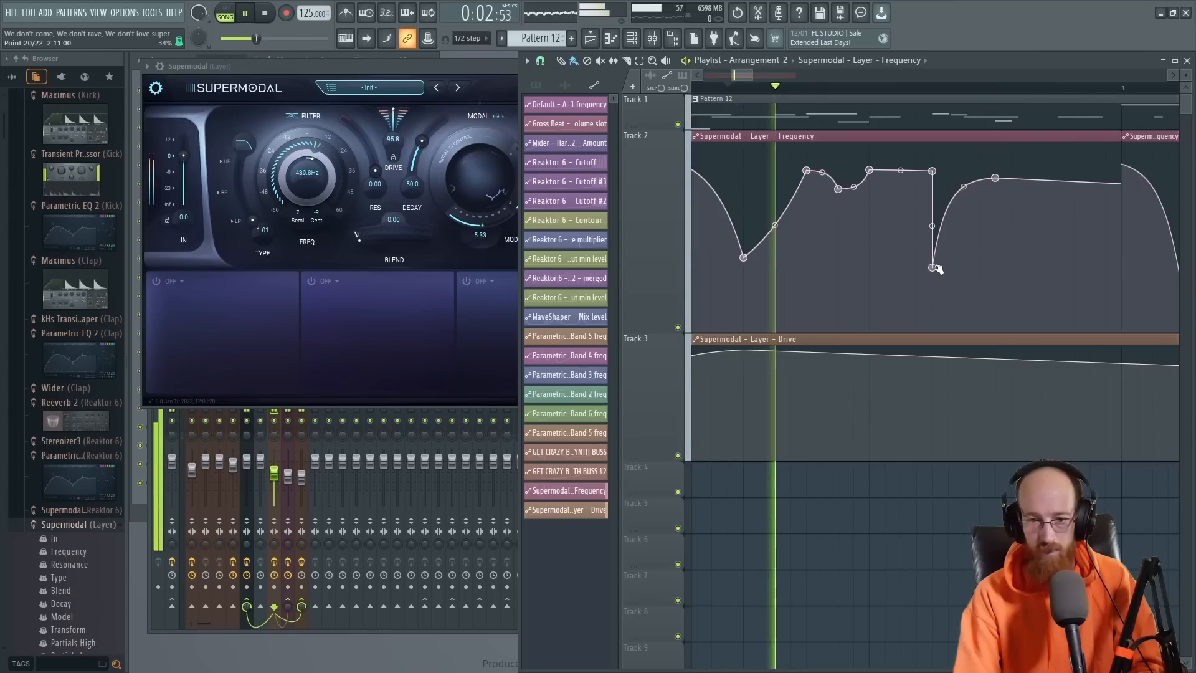
key(ctrl+z)
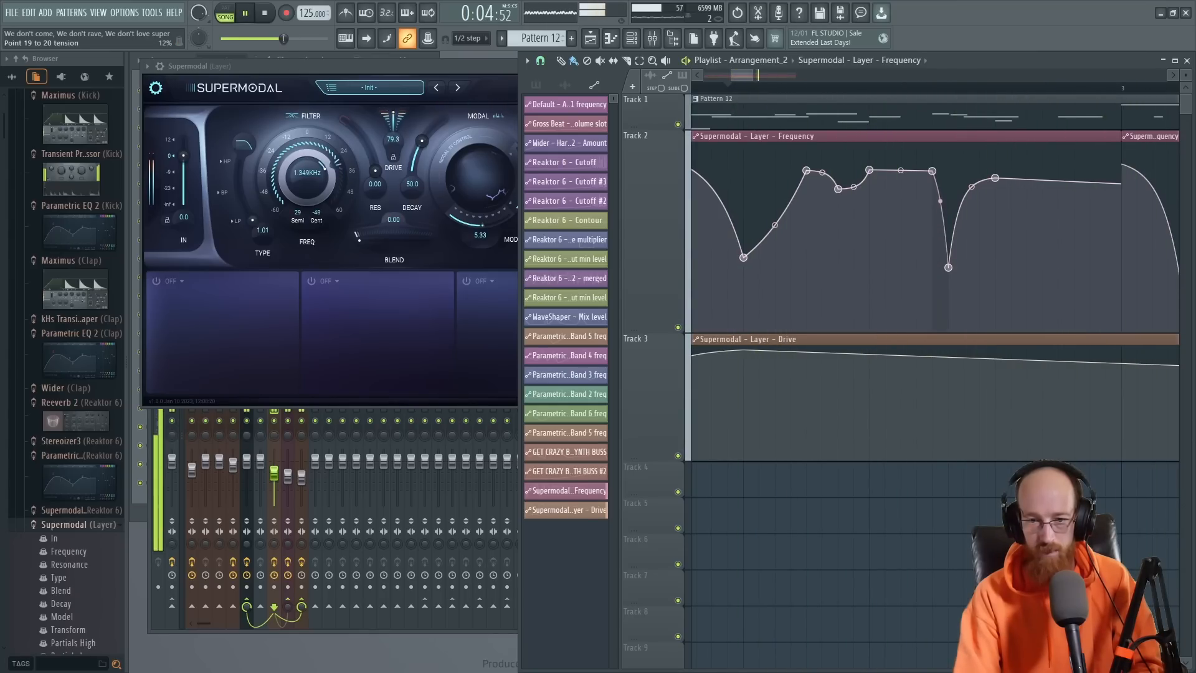
Step: Extend the Frequency dip into three quick successive dips before 2:13:00, with vertical jumps back up after the first two, and audition them
key(space)
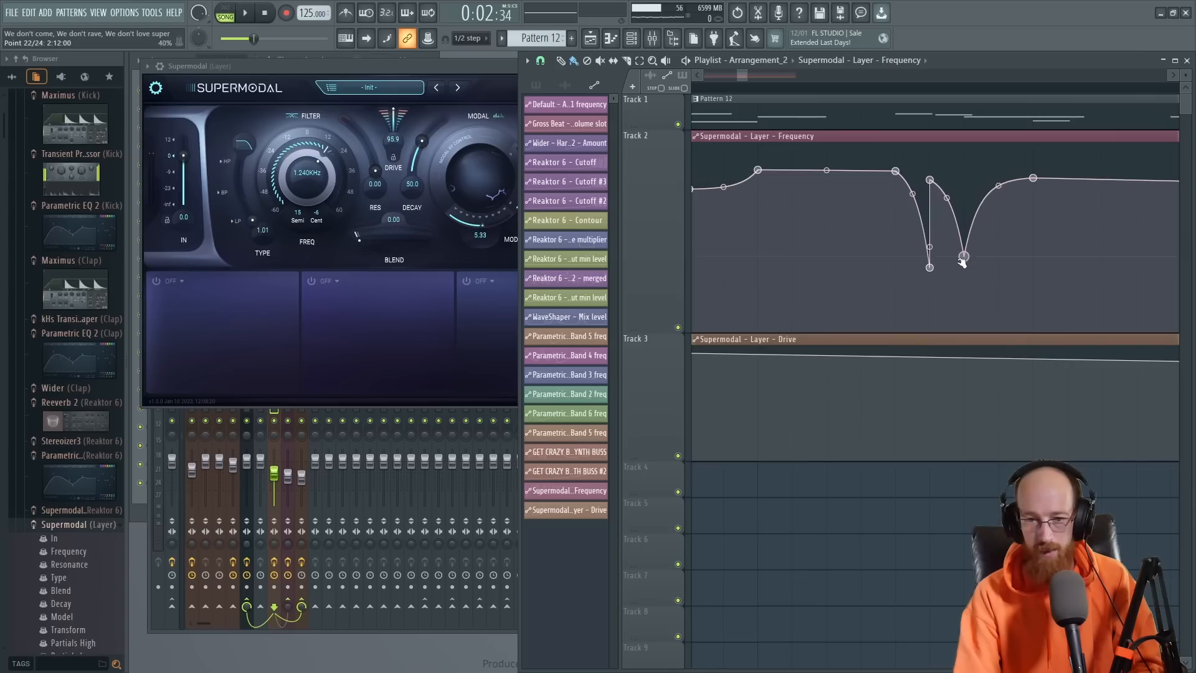
drag(962, 262, 965, 279)
drag(978, 198, 967, 196)
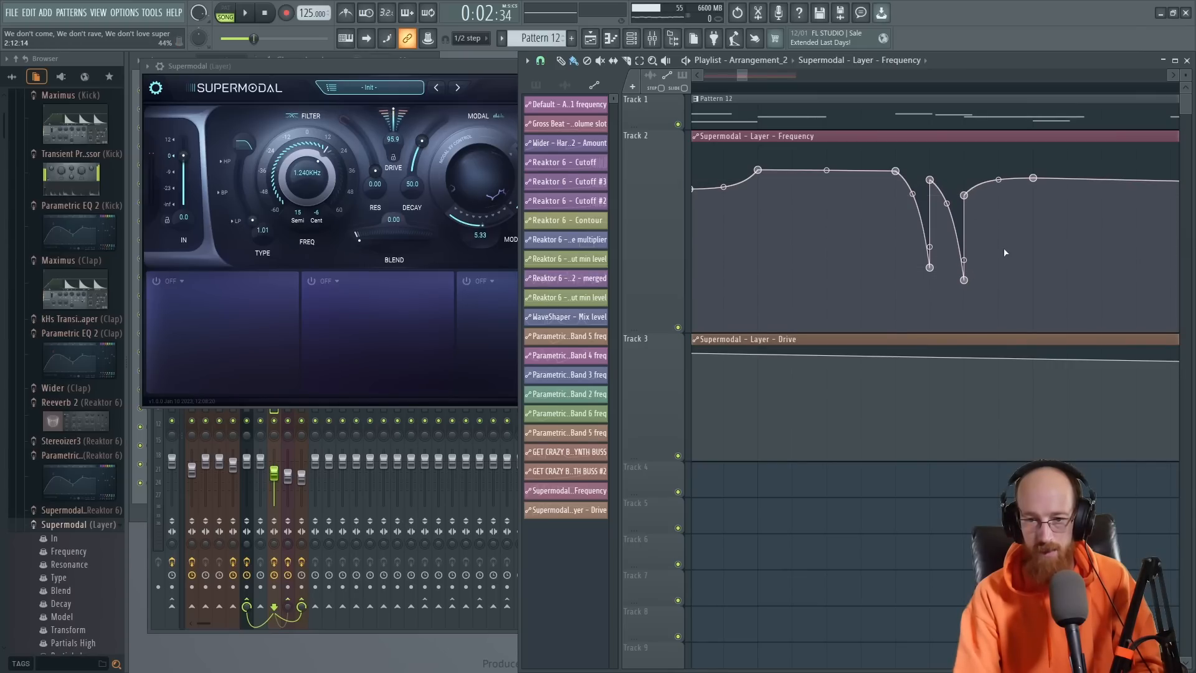
drag(1004, 252, 1002, 275)
drag(1017, 198, 1016, 249)
key(space)
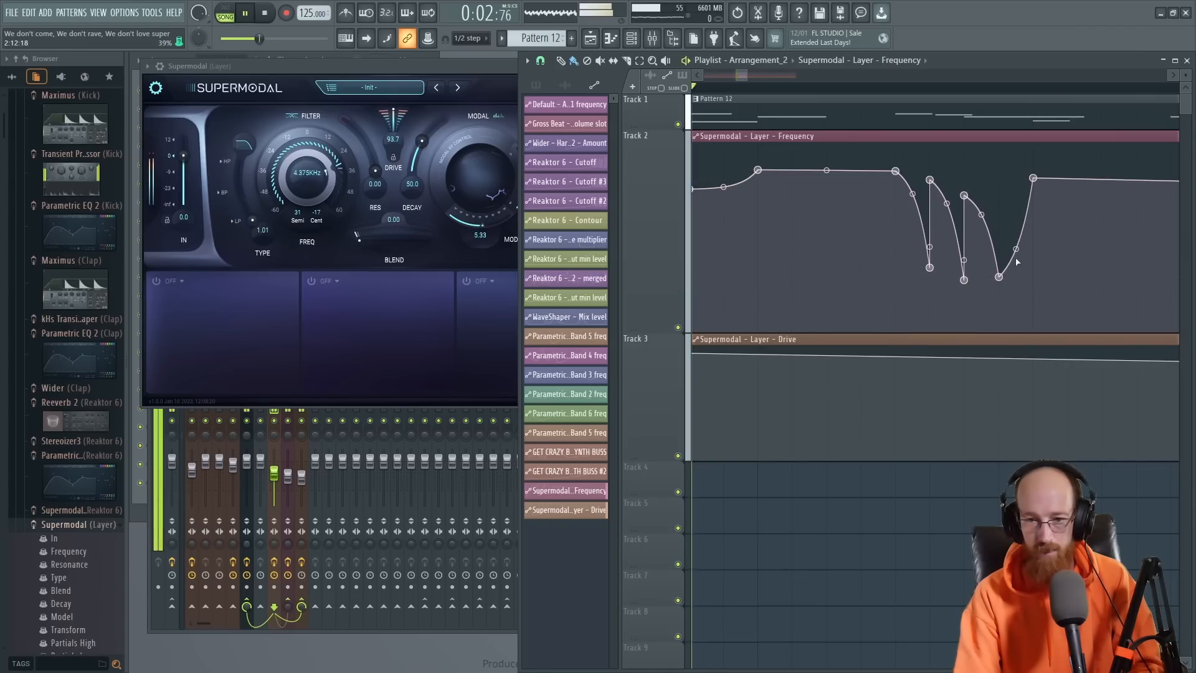
Step: Raise the Frequency point at 2:13:00, lower all three dips before it to the minimum, and audition the result
drag(1033, 179, 1032, 156)
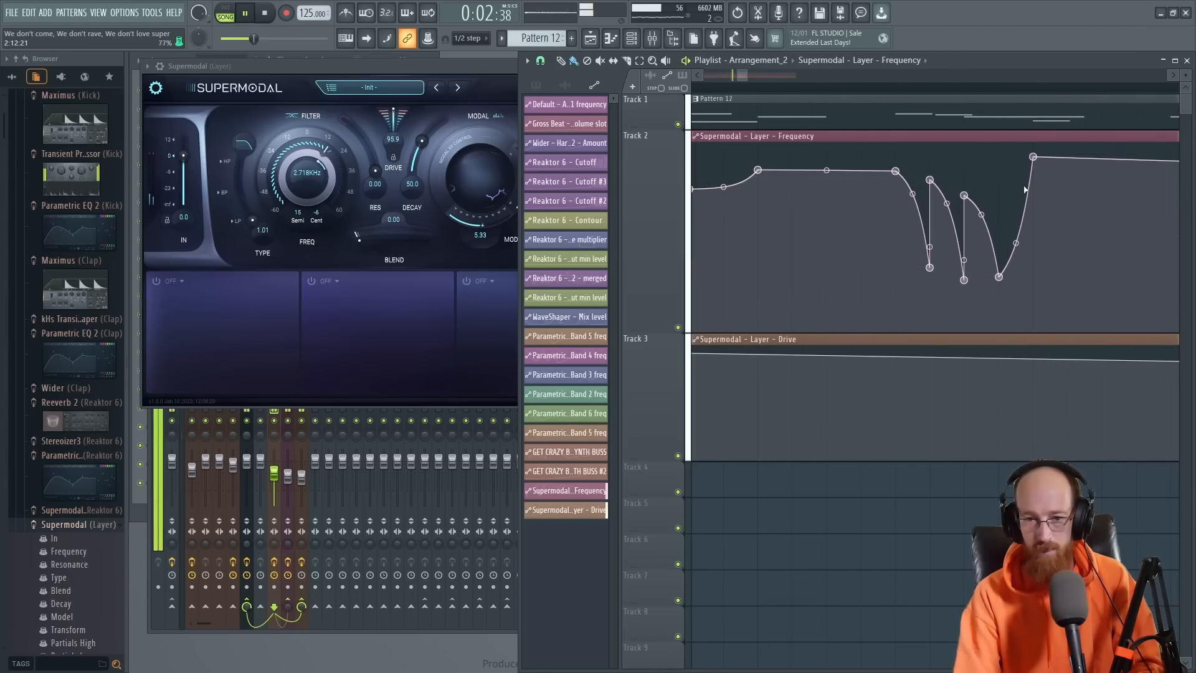
drag(964, 279, 973, 336)
key(space)
drag(929, 267, 929, 330)
drag(1000, 278, 998, 330)
key(space)
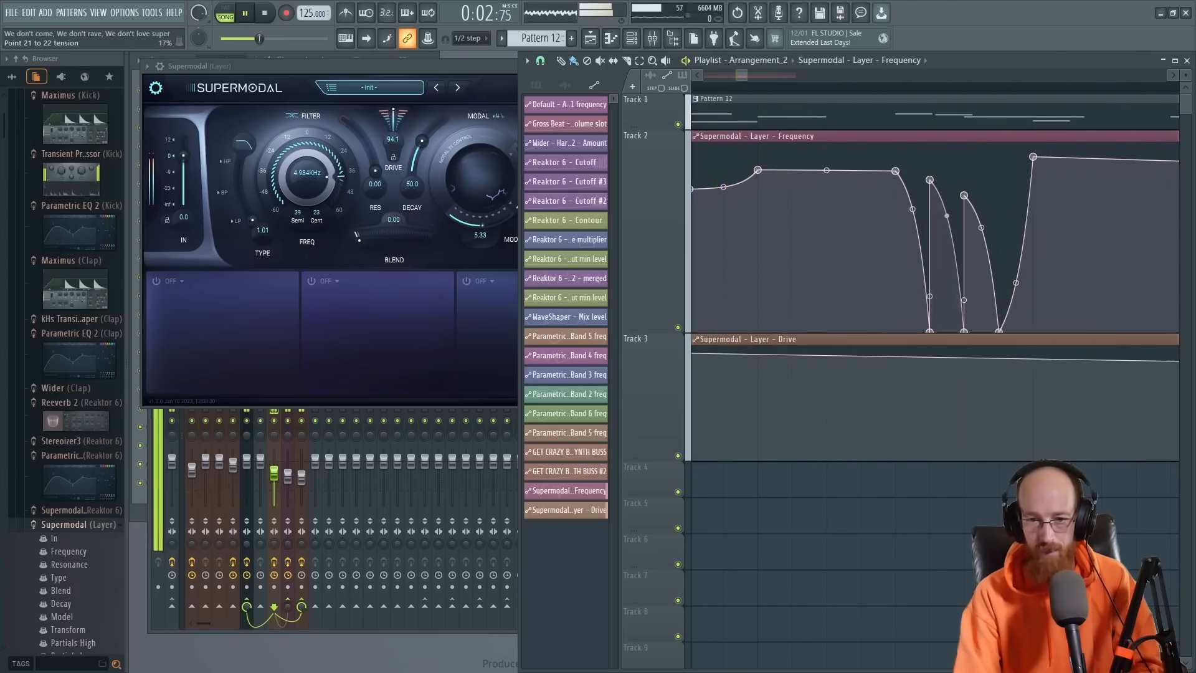
Step: Adjust the tension of the falling Frequency segments into the second and third dips, auditioning inward and outward curves
drag(946, 215, 947, 289)
mouse_move(981, 228)
mouse_down()
mouse_move(981, 328)
mouse_move(981, 217)
mouse_up()
key(space)
key(space)
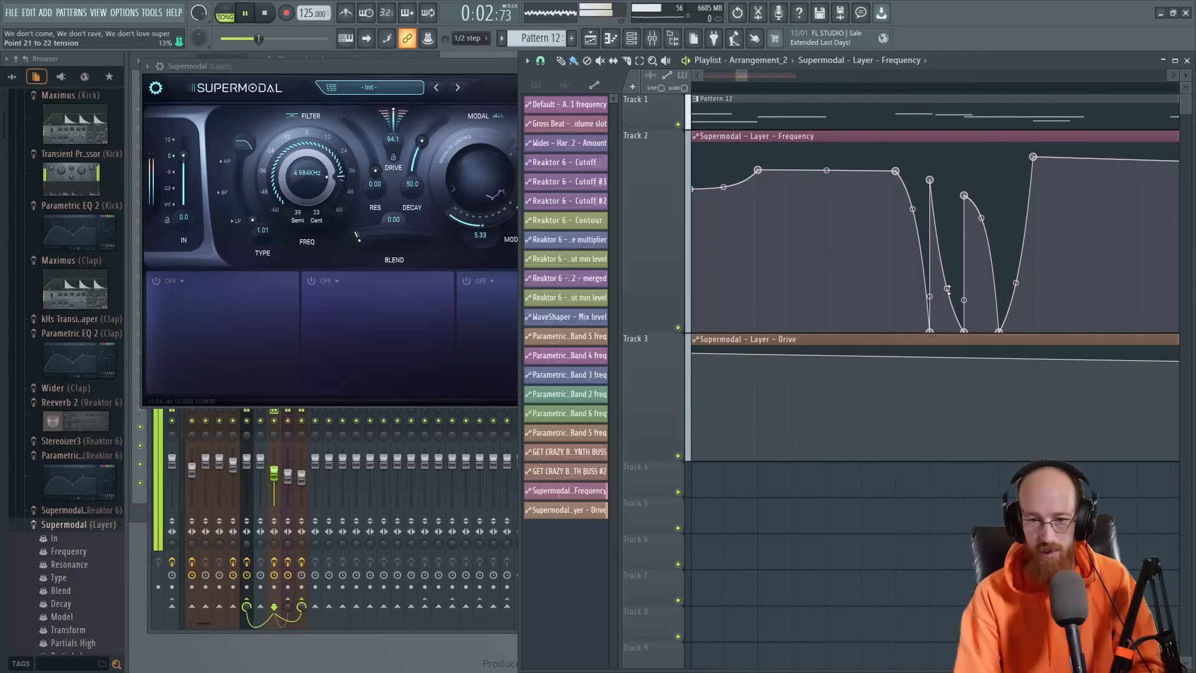
drag(954, 296, 923, 217)
key(space)
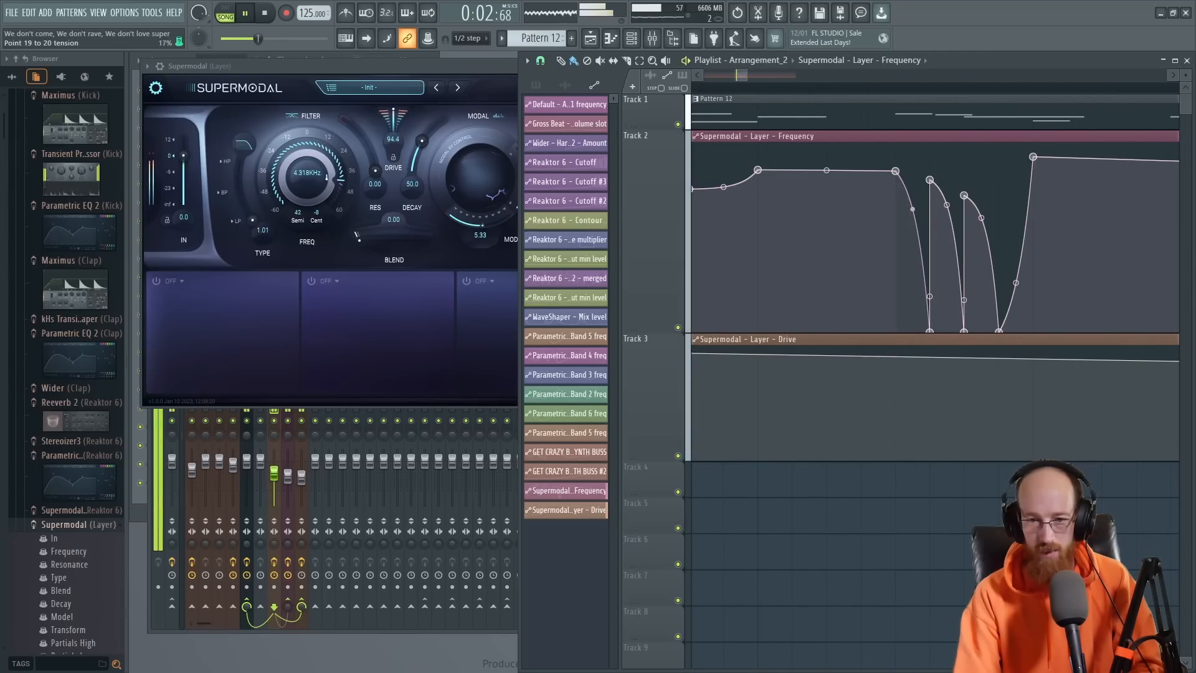
Step: Add a vertical Drive drop at 2:05:00 to about 45% and set the playback position to bar 2
scroll(857, 359, down, 4)
scroll(857, 359, down, 2)
key(space)
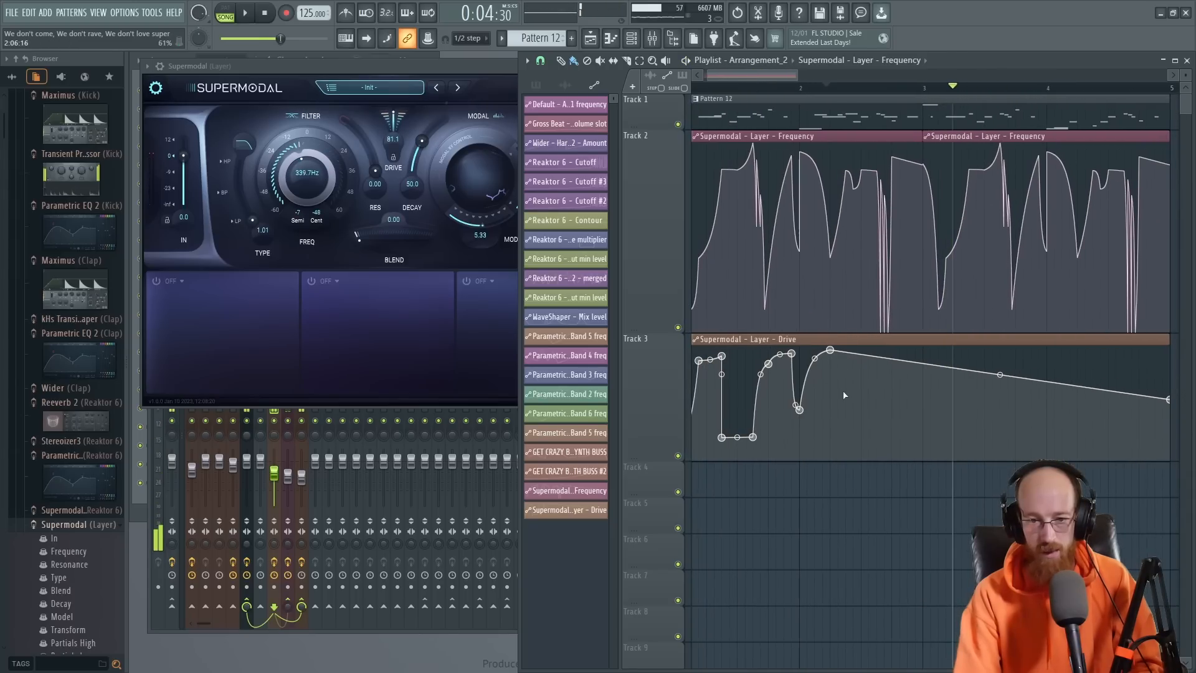
right_click(834, 408)
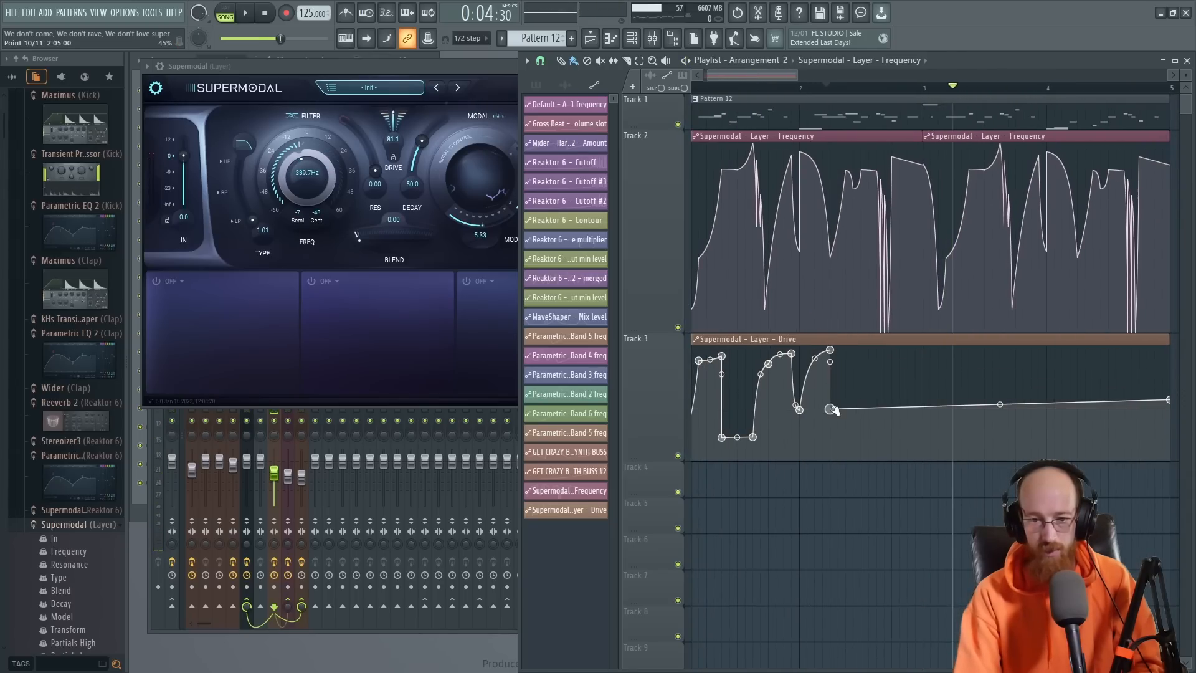
click(802, 91)
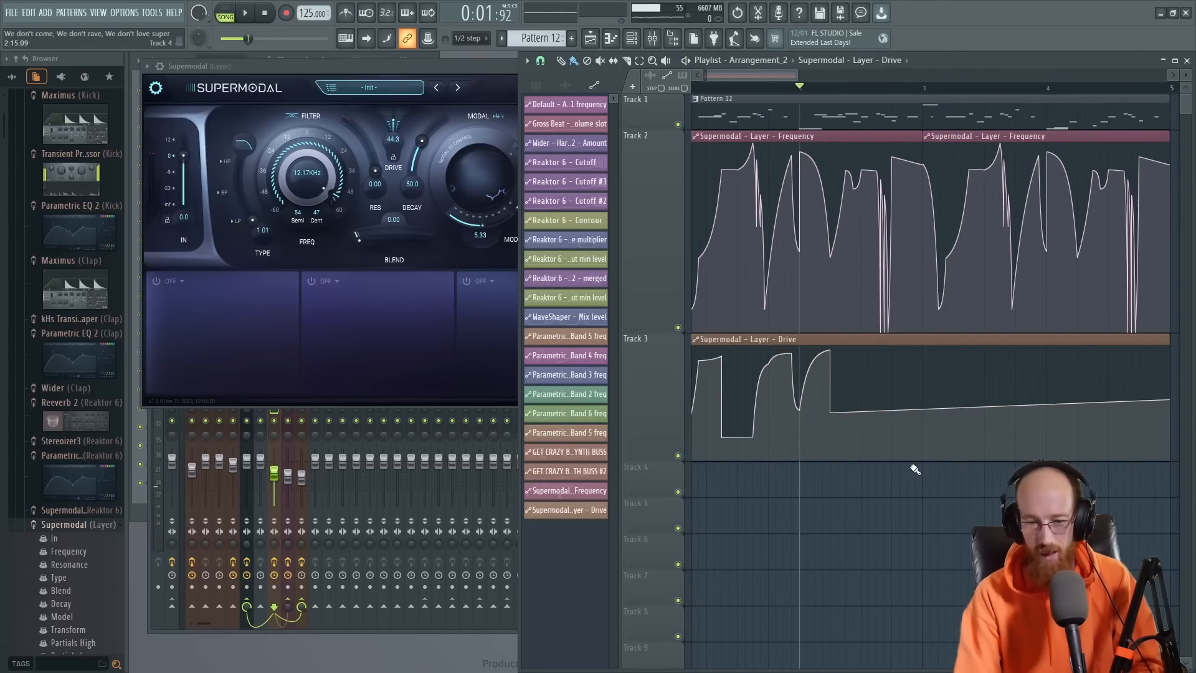
Step: Slice the Drive clip at bar 3, delete the remainder, and place a copy of the first two bars there
drag(927, 473, 929, 406)
right_click(956, 339)
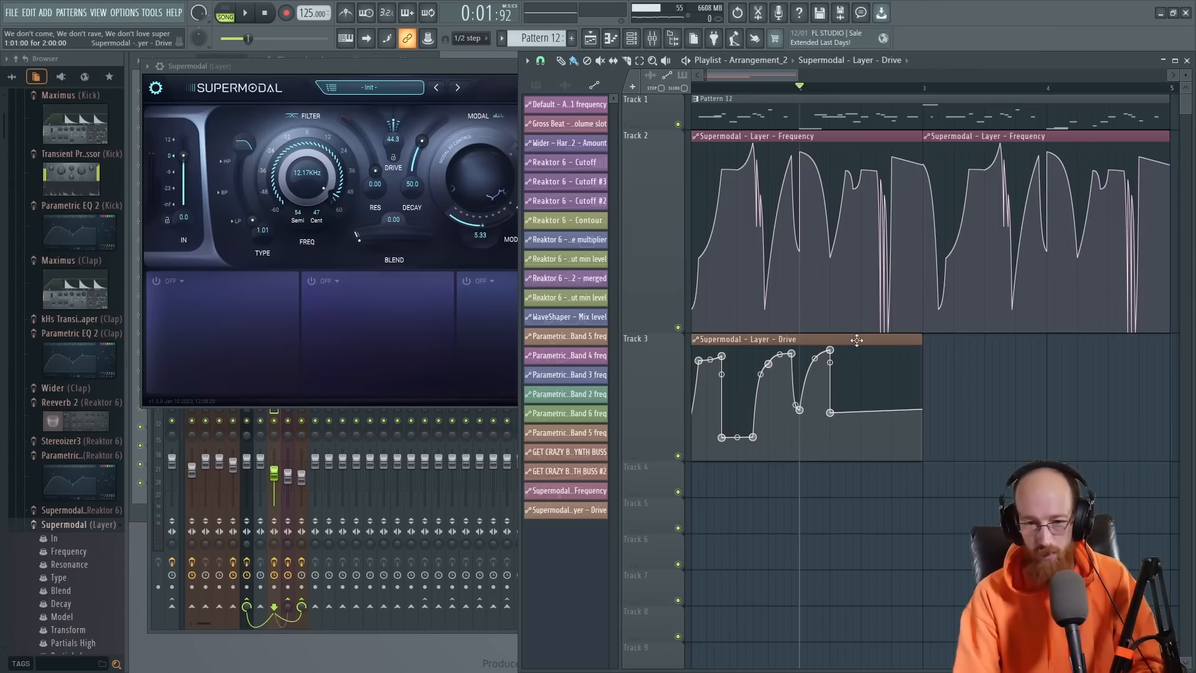
drag(857, 342, 1104, 344)
Step: Add Drive points at 2:11:00 and 2:13:00 so the curve rises to a high level between them, auditioning during playback
scroll(870, 366, up, 3)
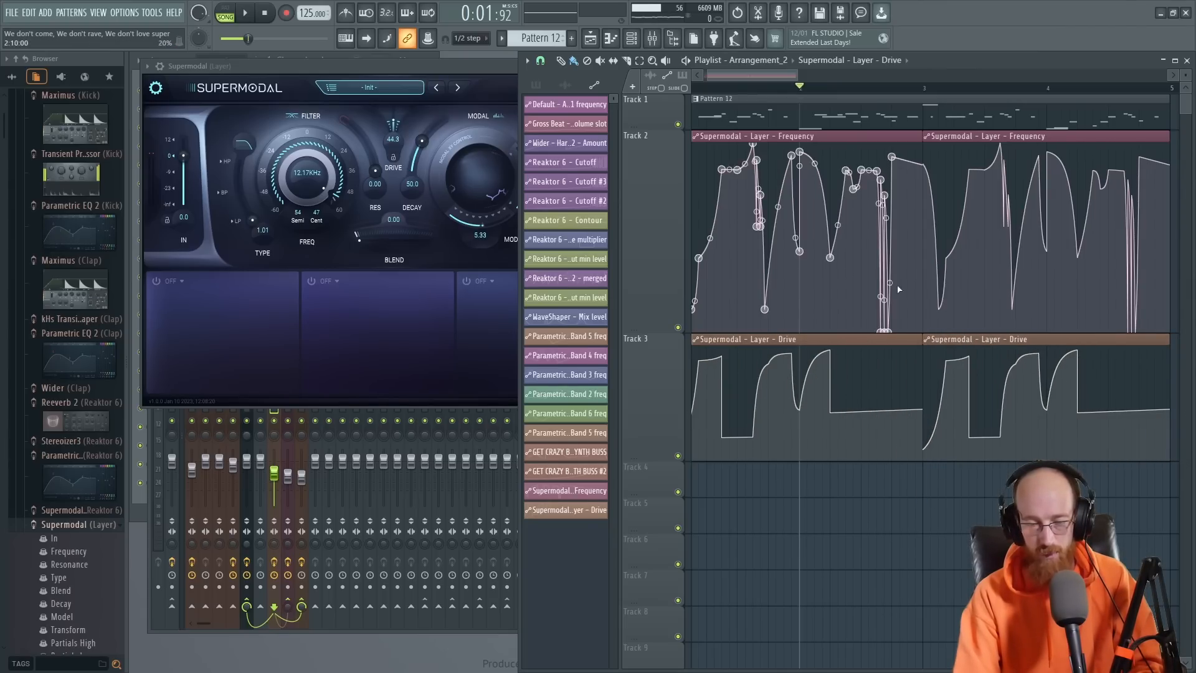
key(space)
scroll(831, 377, up, 2)
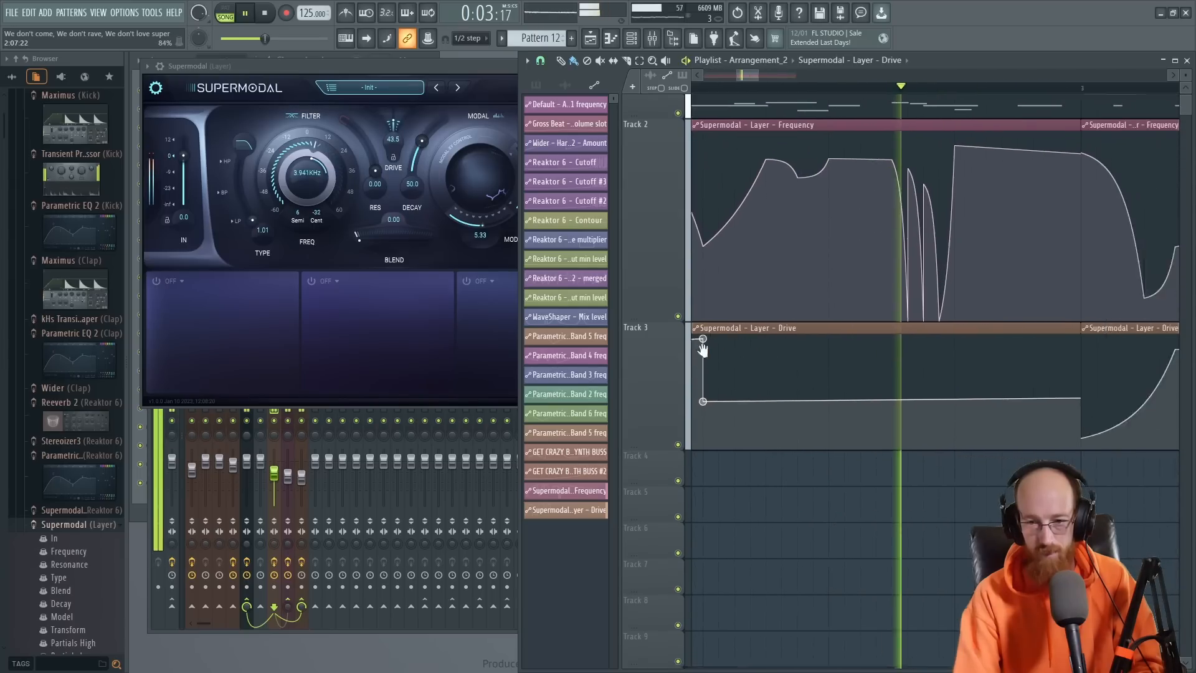
right_click(798, 398)
right_click(846, 361)
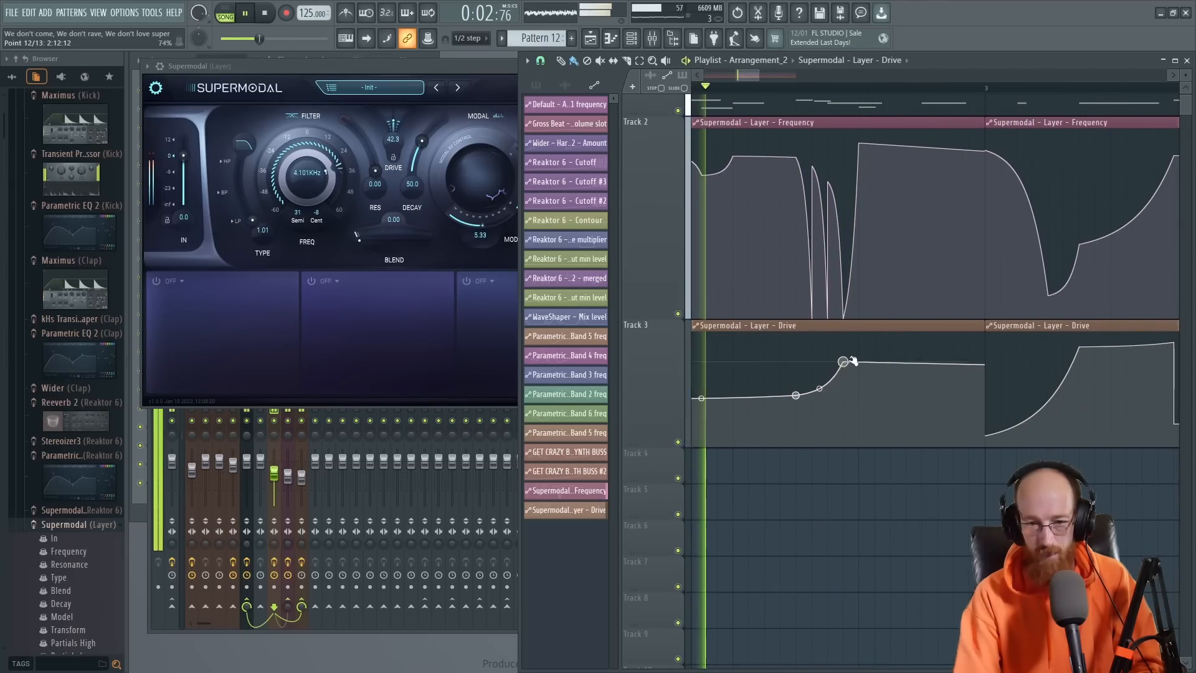
drag(847, 361, 858, 351)
key(space)
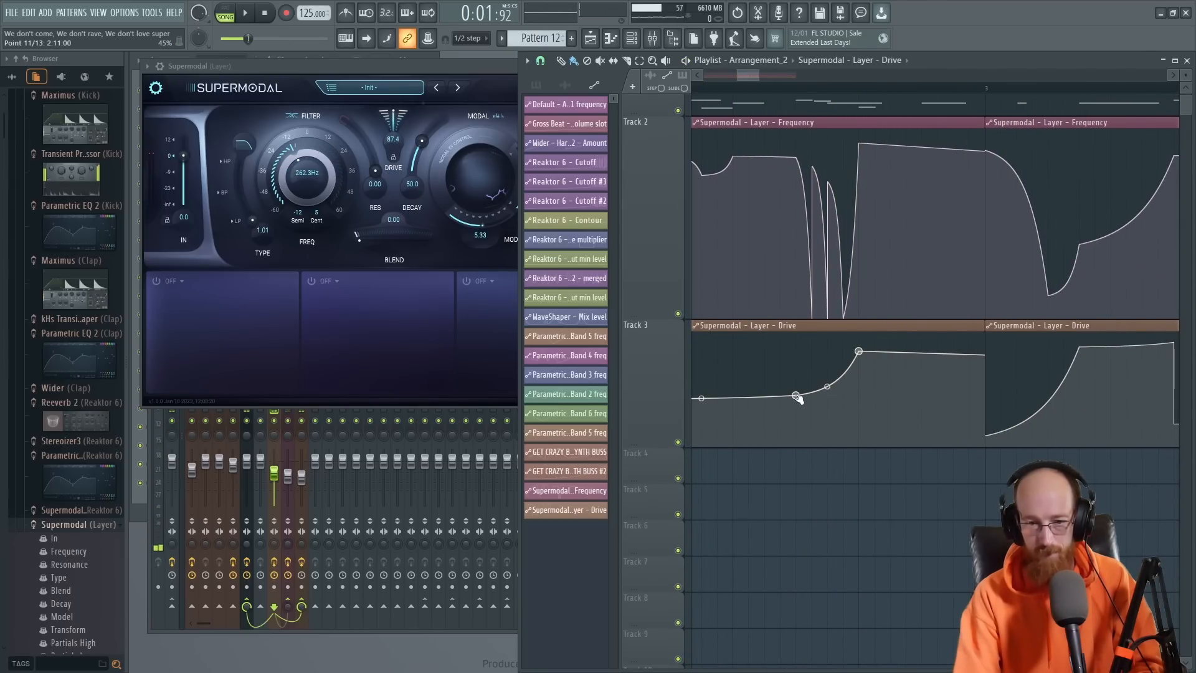
Step: Lower the Drive point at 2:11:00 into a dip and add a slight rise to 2:16:00 while auditioning
drag(795, 395, 797, 434)
key(space)
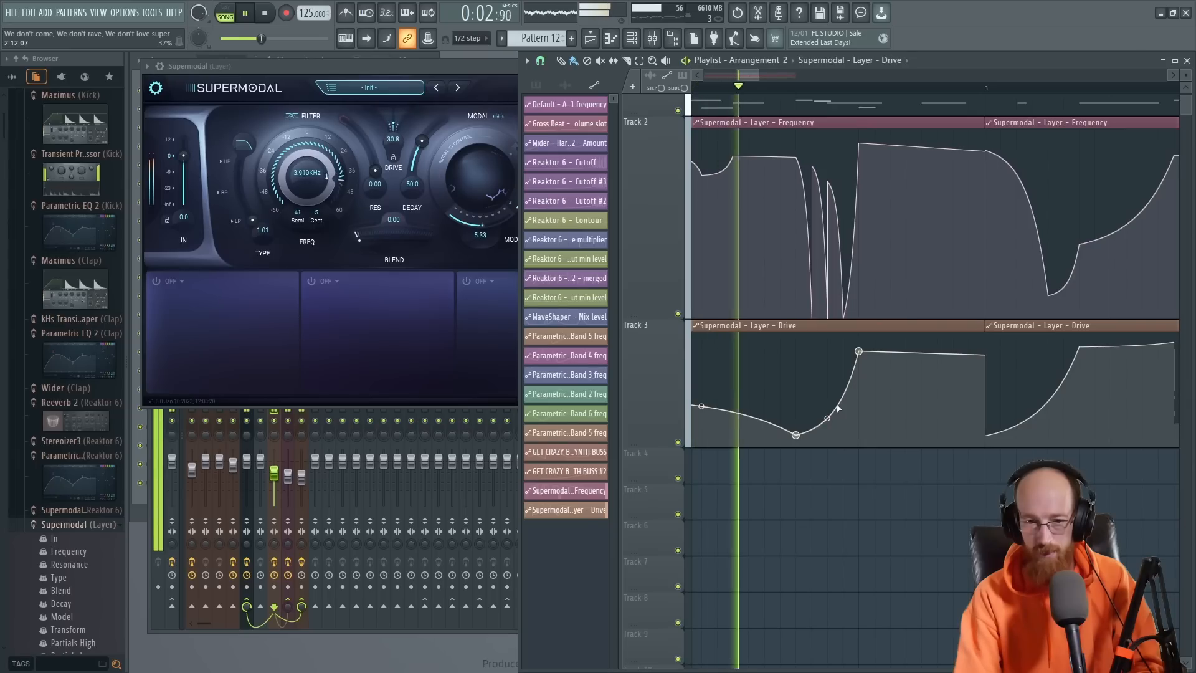
drag(797, 434, 795, 420)
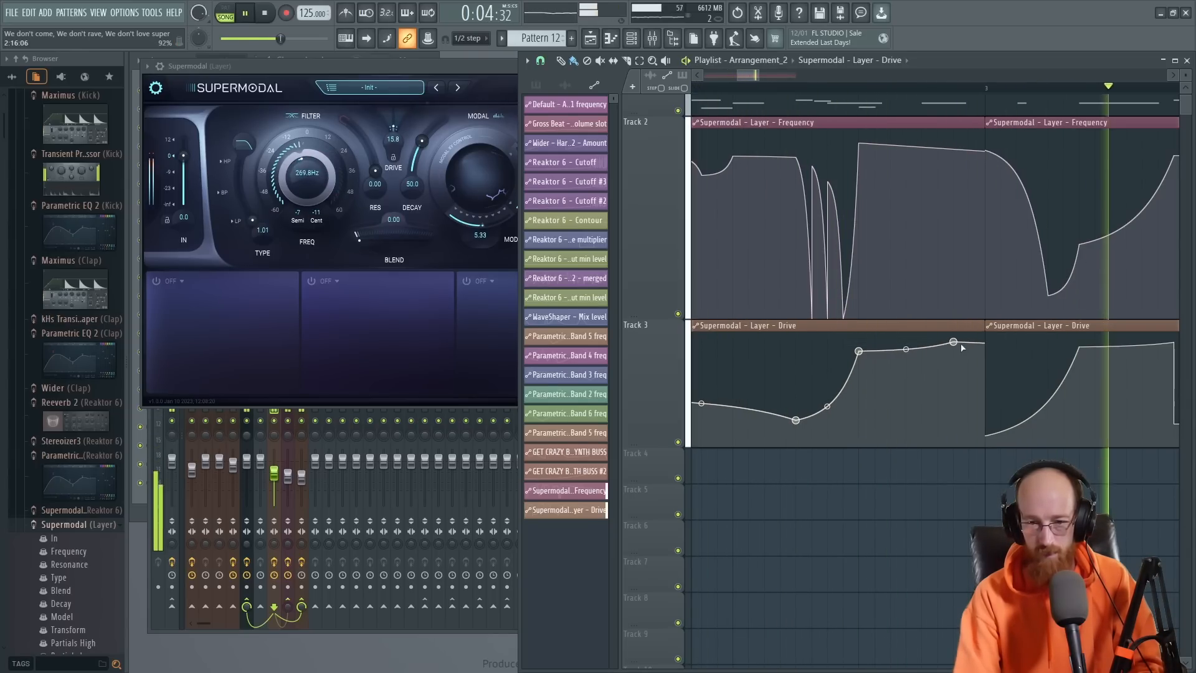
Step: Review and audition the full repeated Frequency and Drive automation, and bring the Supermodal plugin window to the front
scroll(778, 344, down, 3)
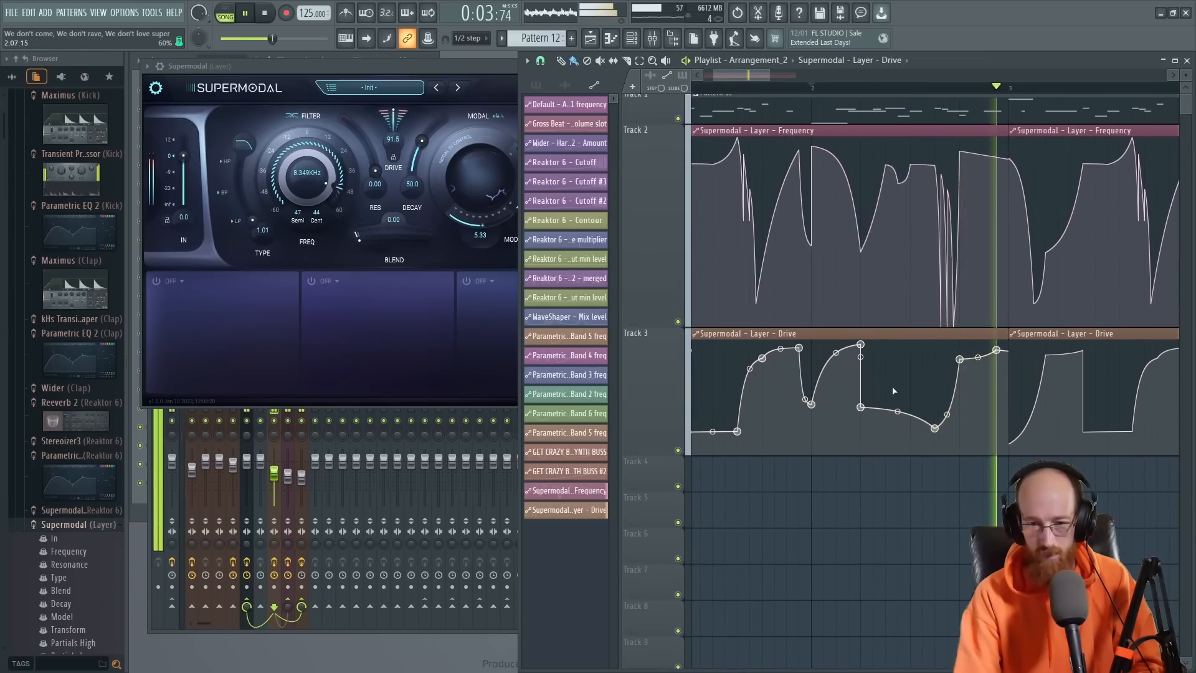
scroll(809, 337, down, 2)
key(space)
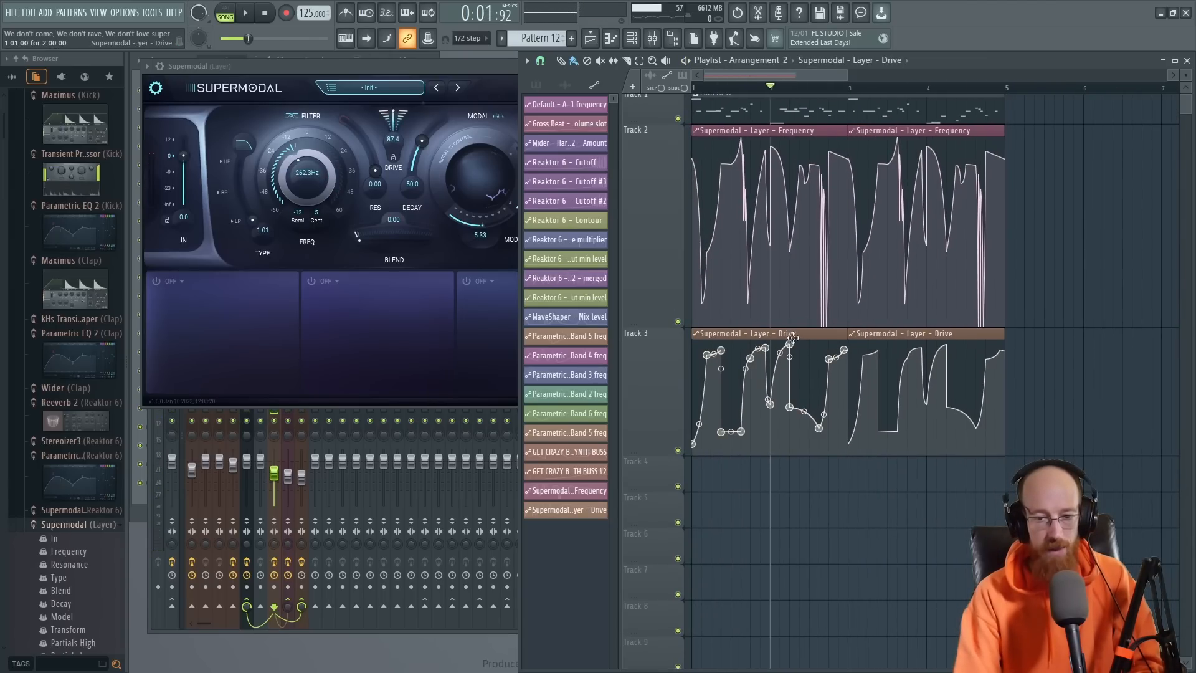
click(451, 68)
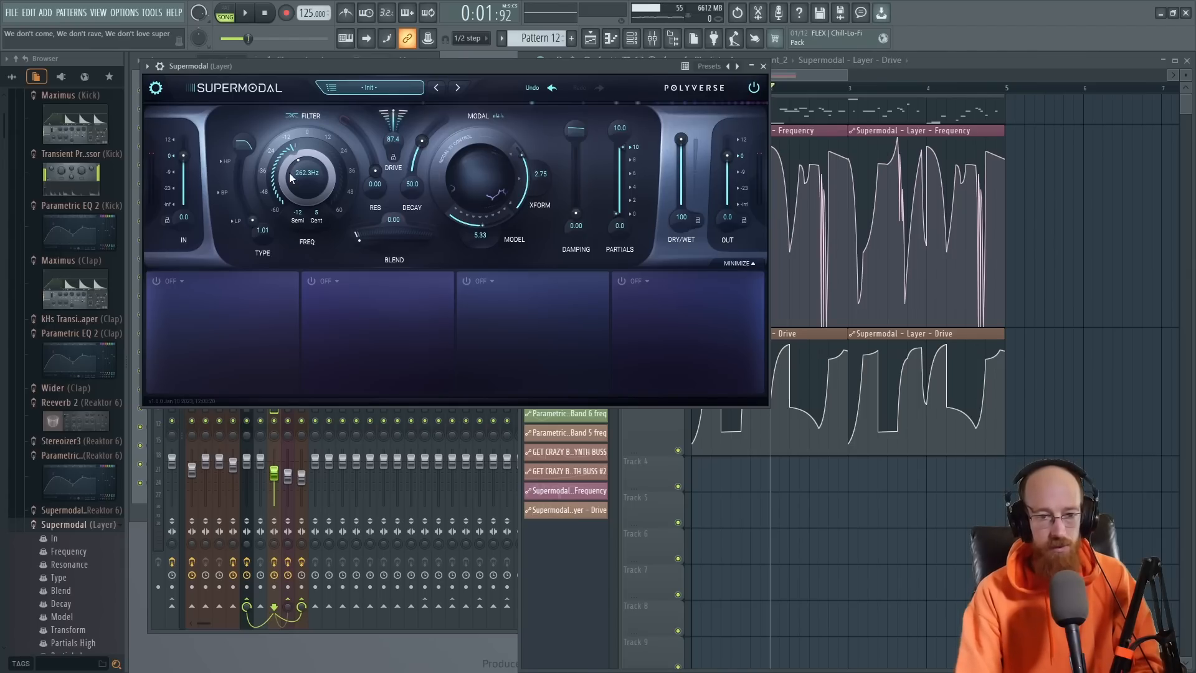
Step: Create an automation clip for WaveShaper's mix level on the Layer mixer track and make its playlist track taller
click(763, 67)
click(461, 292)
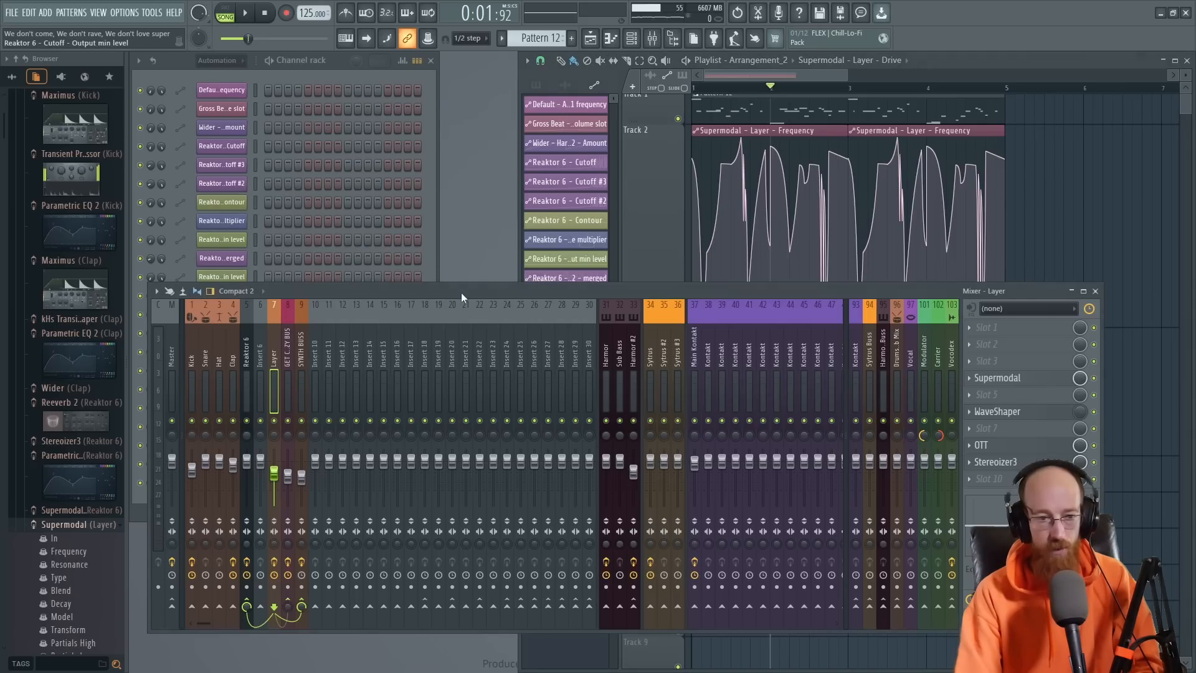
right_click(1078, 414)
click(1137, 506)
click(1077, 63)
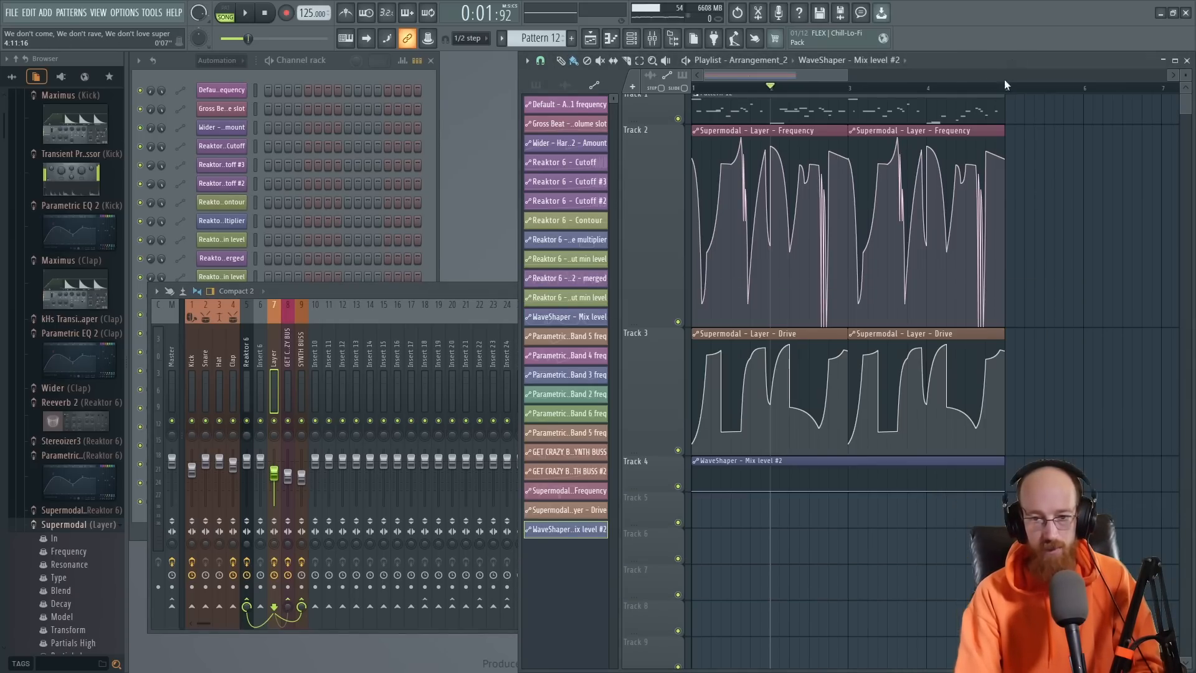
scroll(659, 492, up, 4)
drag(660, 491, 660, 576)
Step: Shape bar 1 of the Mix level curve: a high start falling to a low stretch, a curved rise, and a sharp drop
right_click(695, 499)
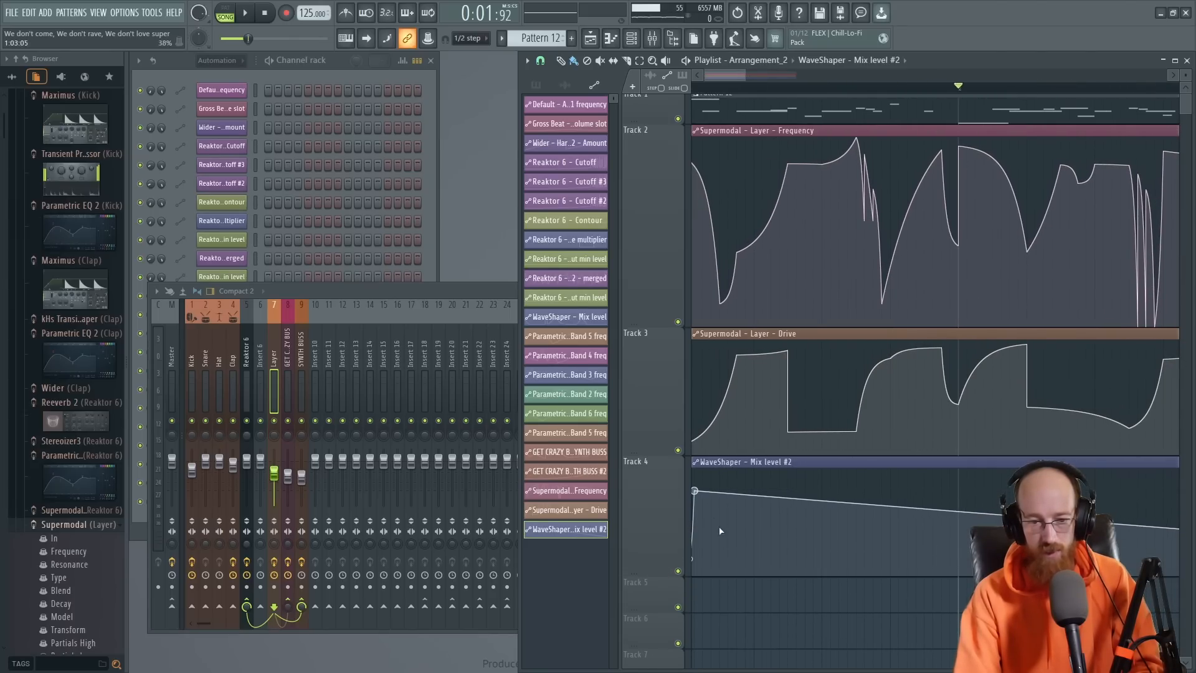
right_click(722, 560)
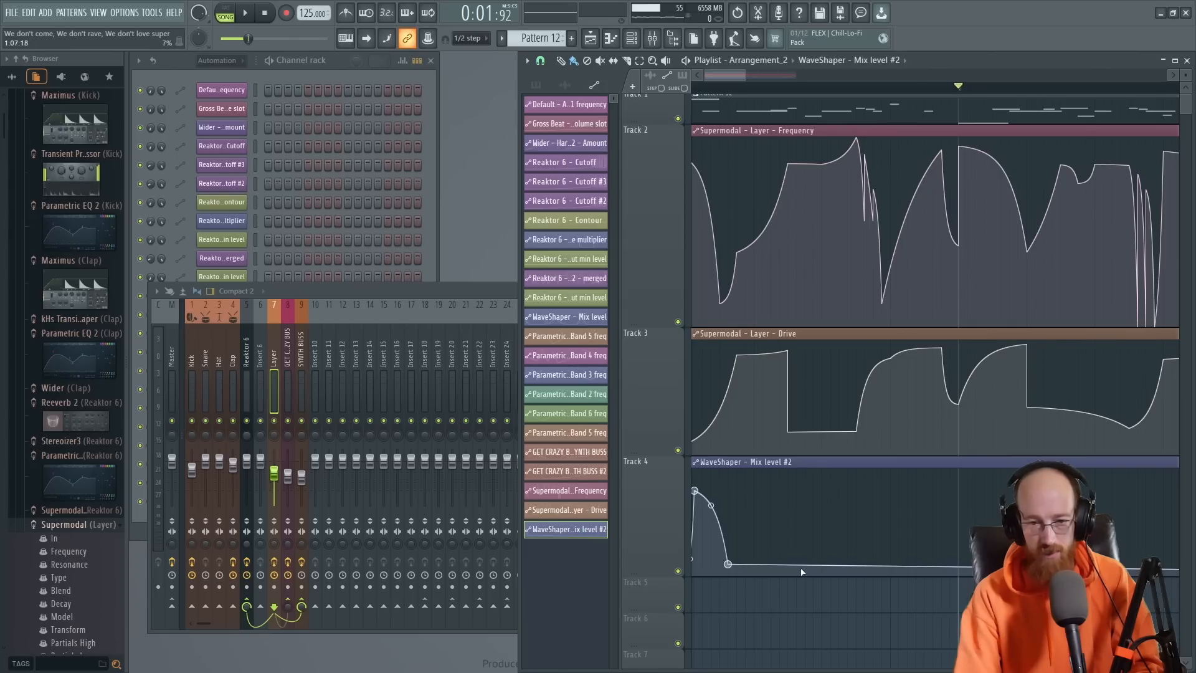
right_click(831, 499)
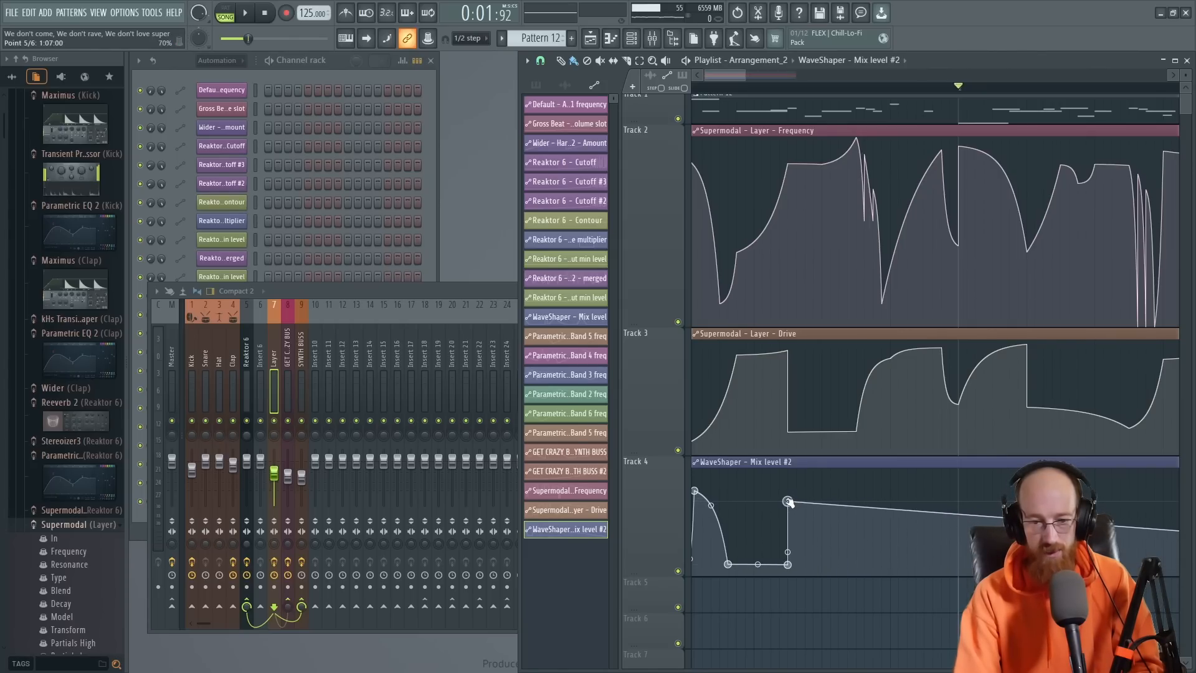
drag(837, 497, 848, 497)
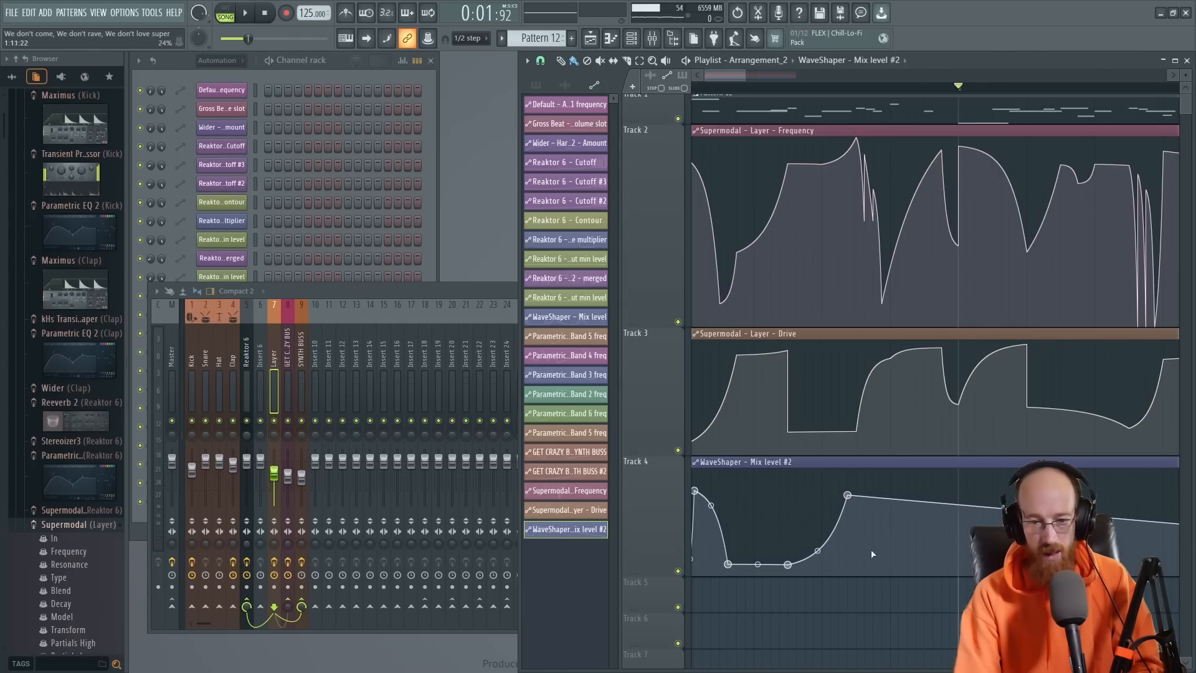
right_click(855, 572)
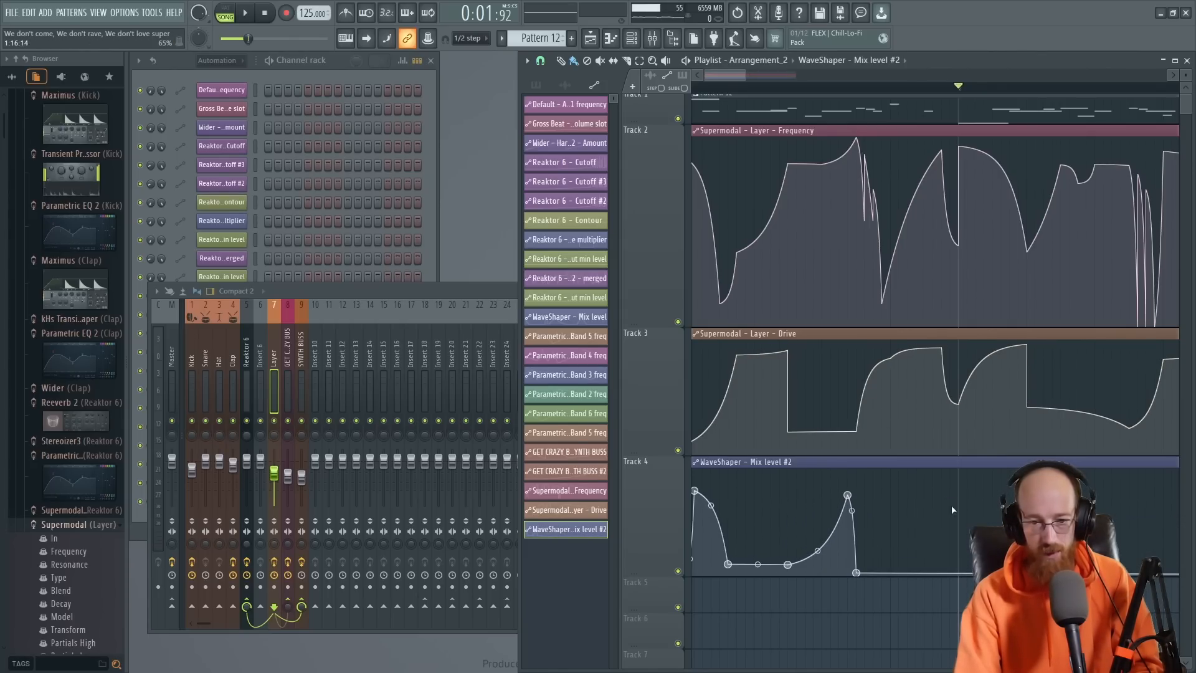
Step: In bar 2, keep Mix level low until 2:05:00, curve it up to a peak at 2:10:00, and let it decay by bar 3
scroll(891, 556, right, 3)
right_click(928, 572)
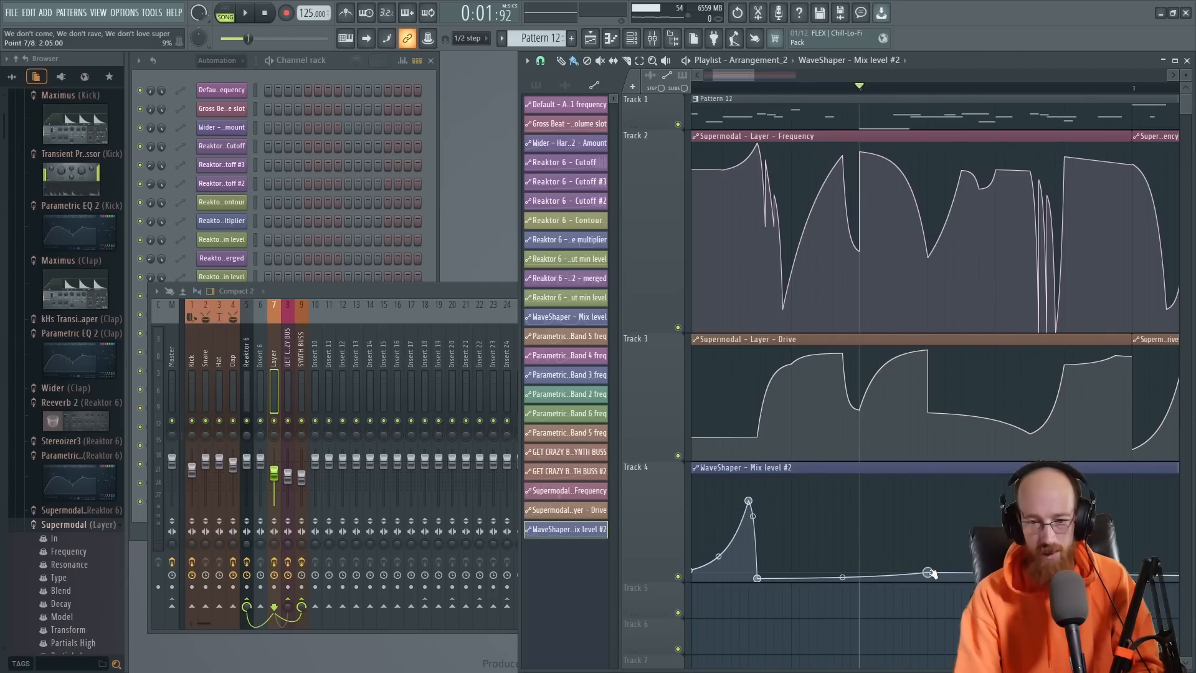
right_click(1011, 497)
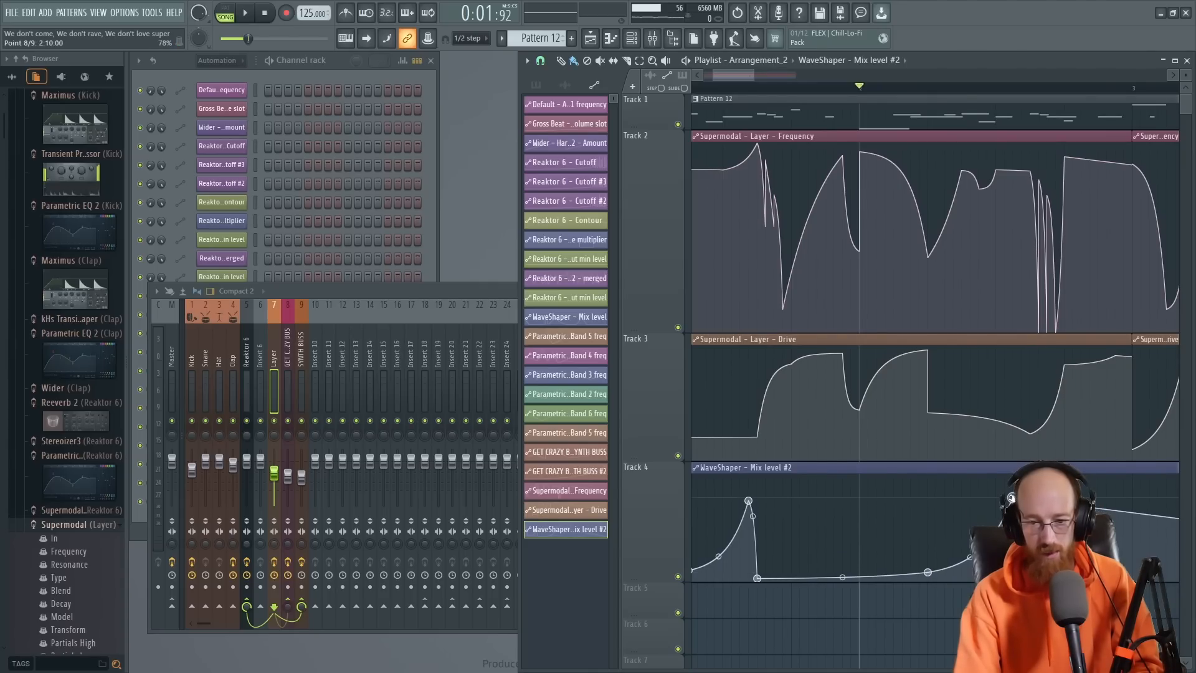
drag(969, 534, 974, 501)
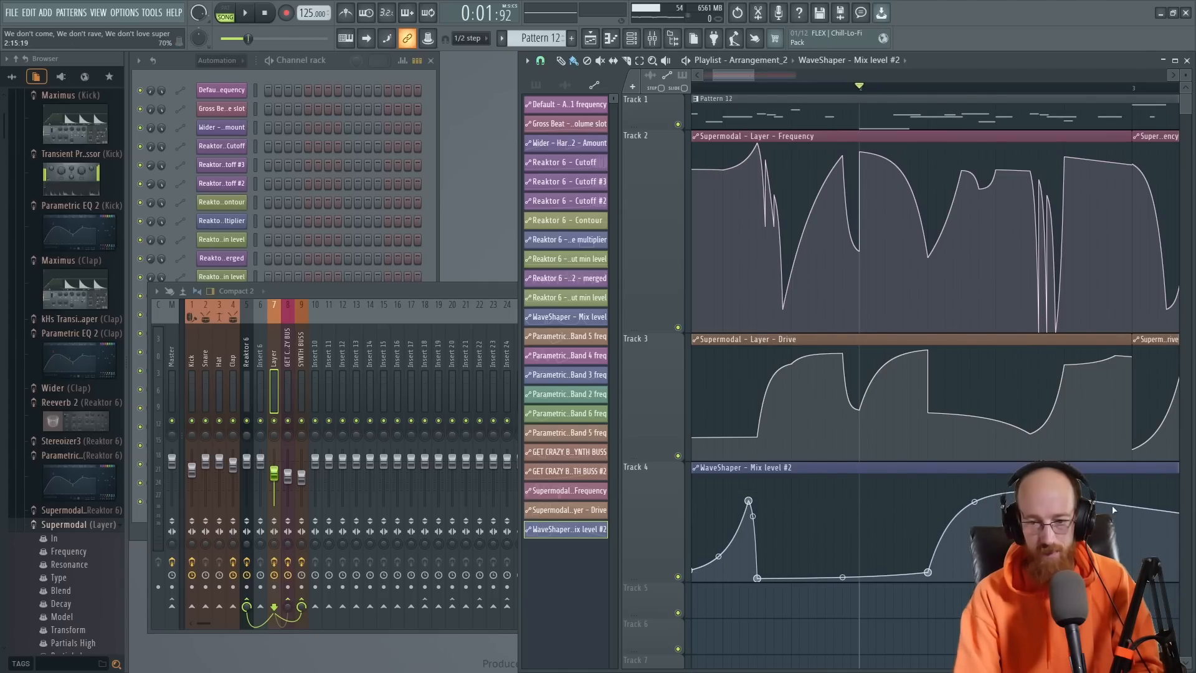
scroll(1113, 509, right, 3)
right_click(956, 576)
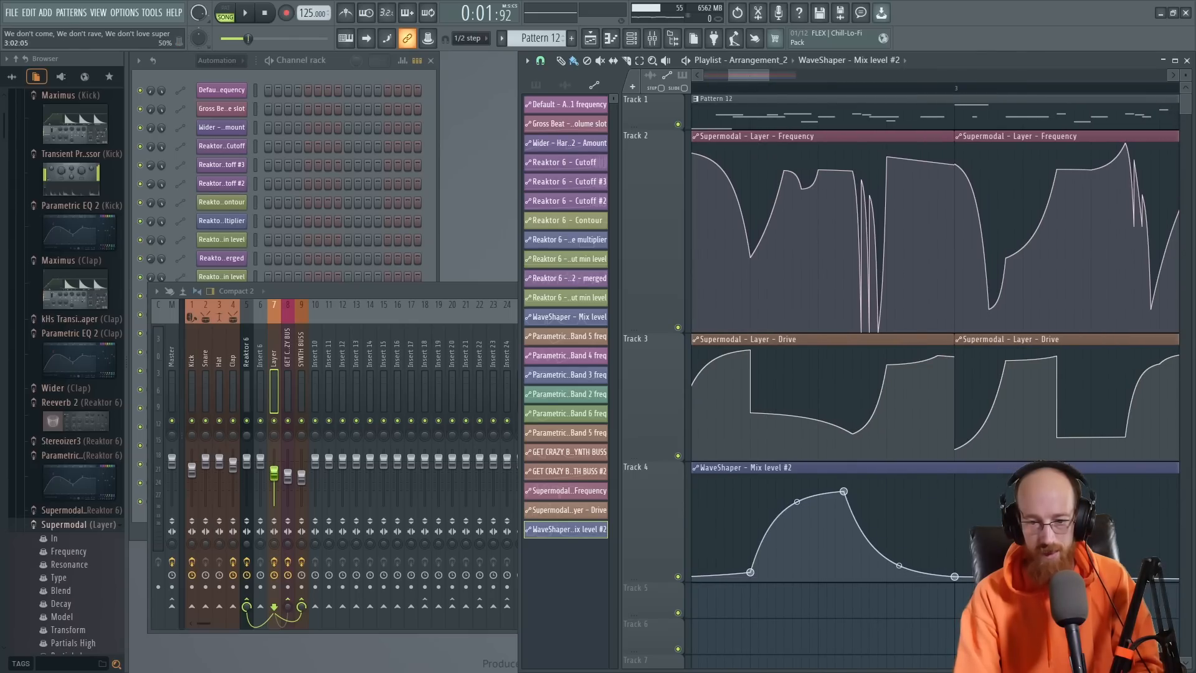
Step: Continue the Mix level curve in bar 3 with a high start, a dip and a curved rise
right_click(954, 503)
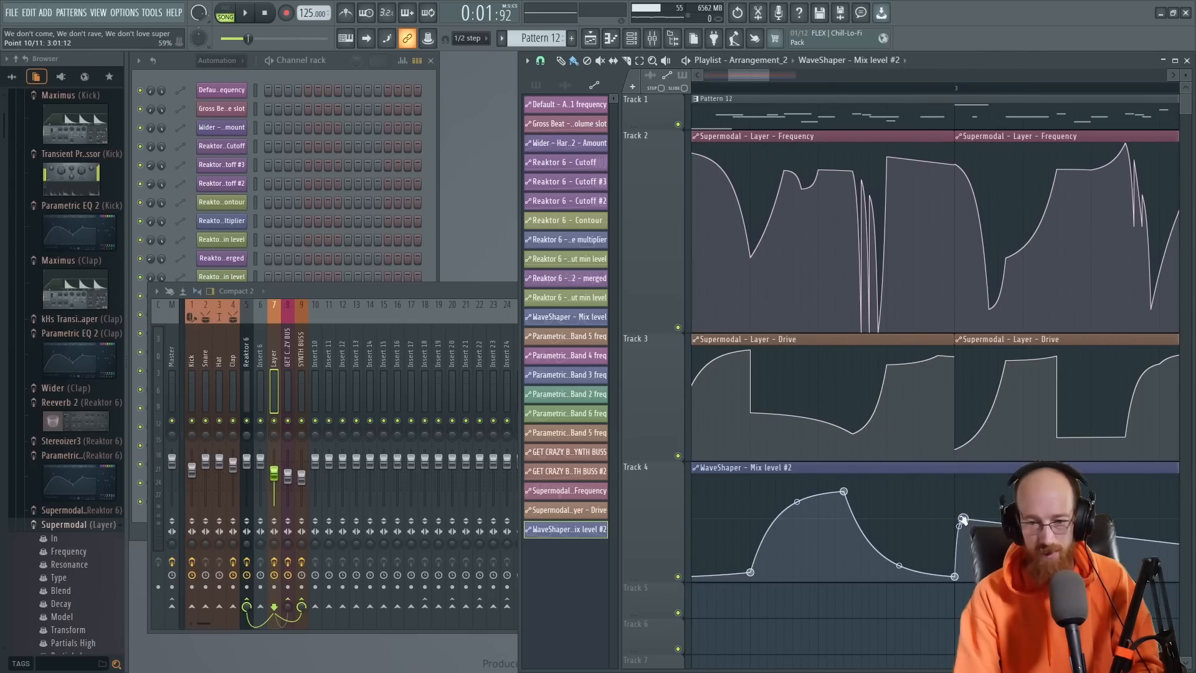
right_click(1022, 571)
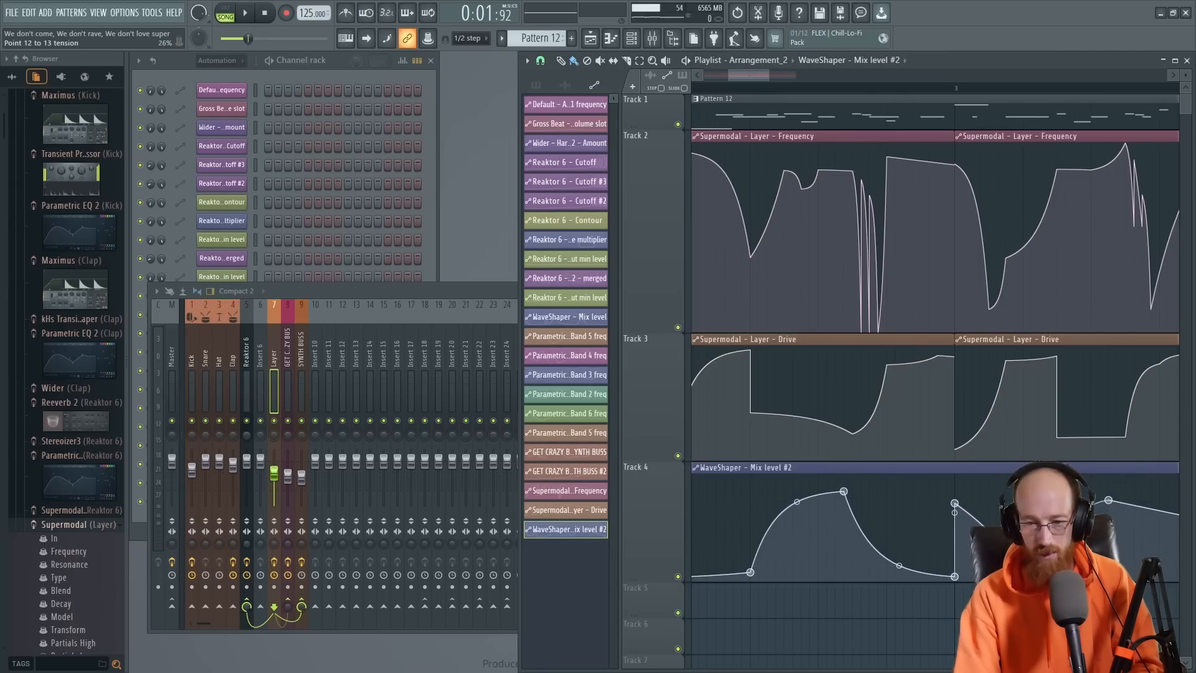
scroll(934, 374, right, 4)
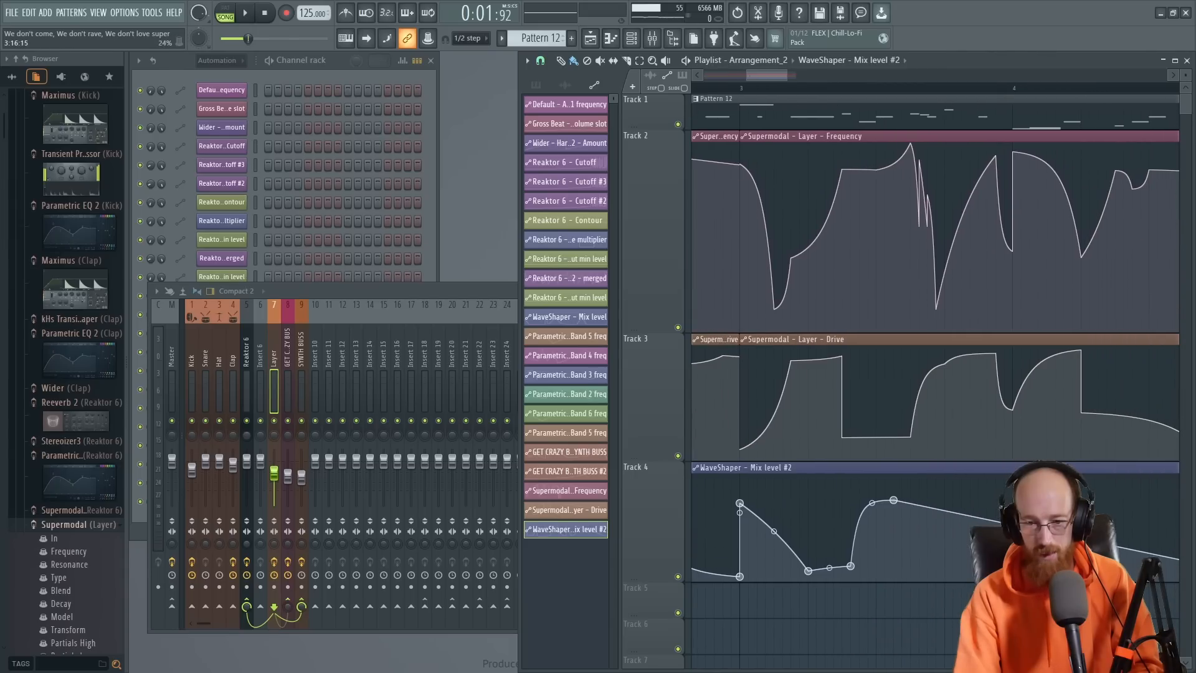
Step: Cut the Mix level clip off at bar 3 and place a copy of its first two bars there
scroll(971, 557, down, 4)
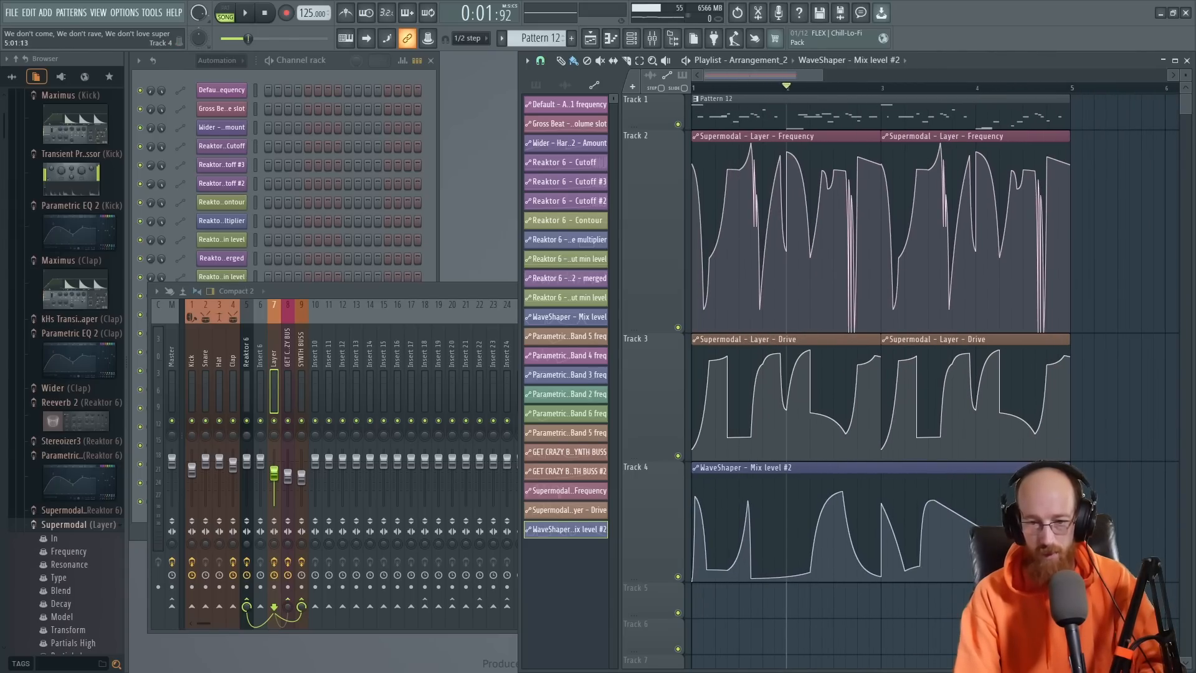
key(Return)
key(Return)
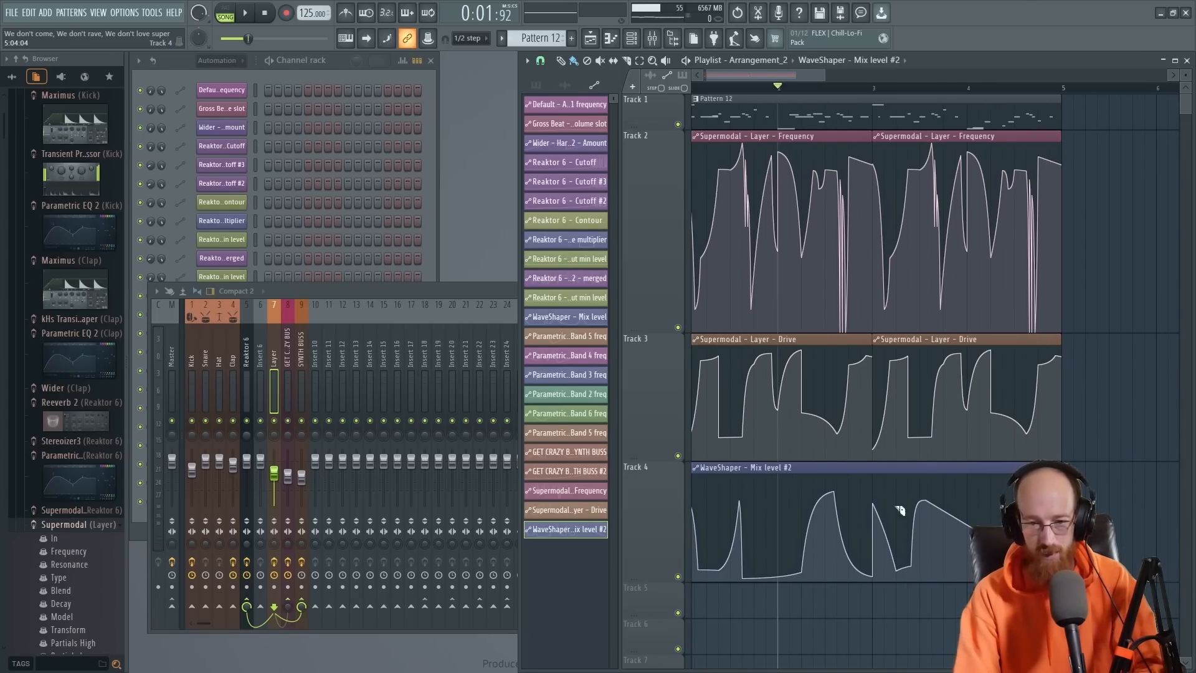
click(877, 513)
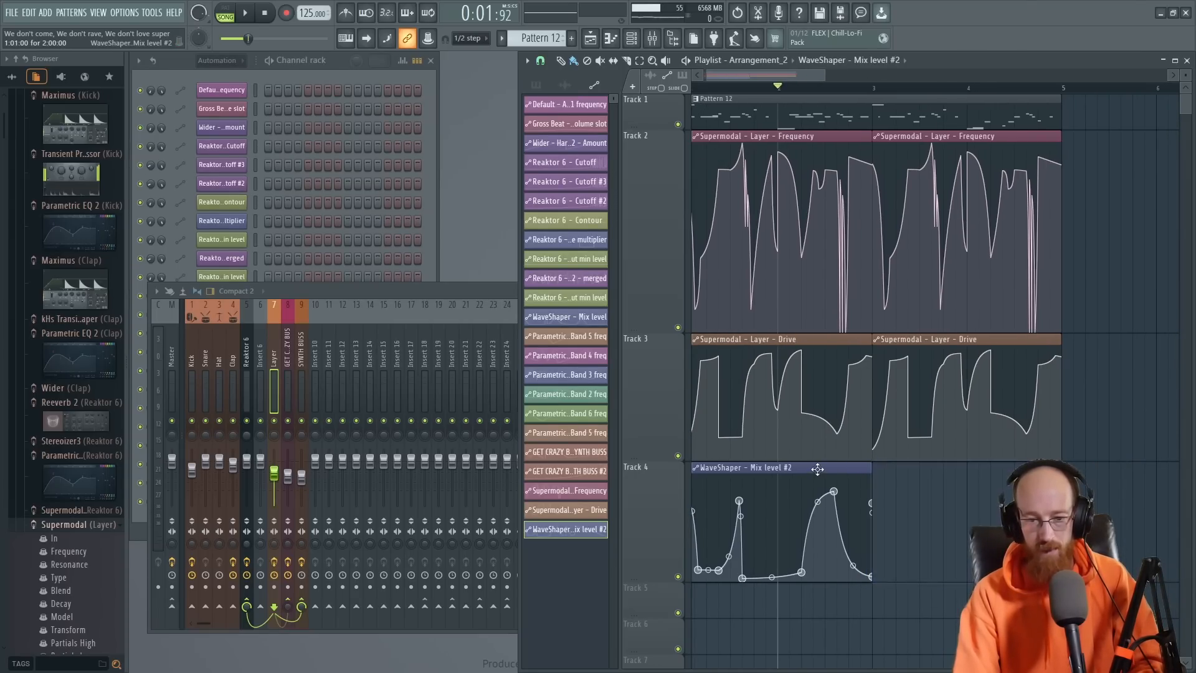
drag(1009, 472, 1005, 474)
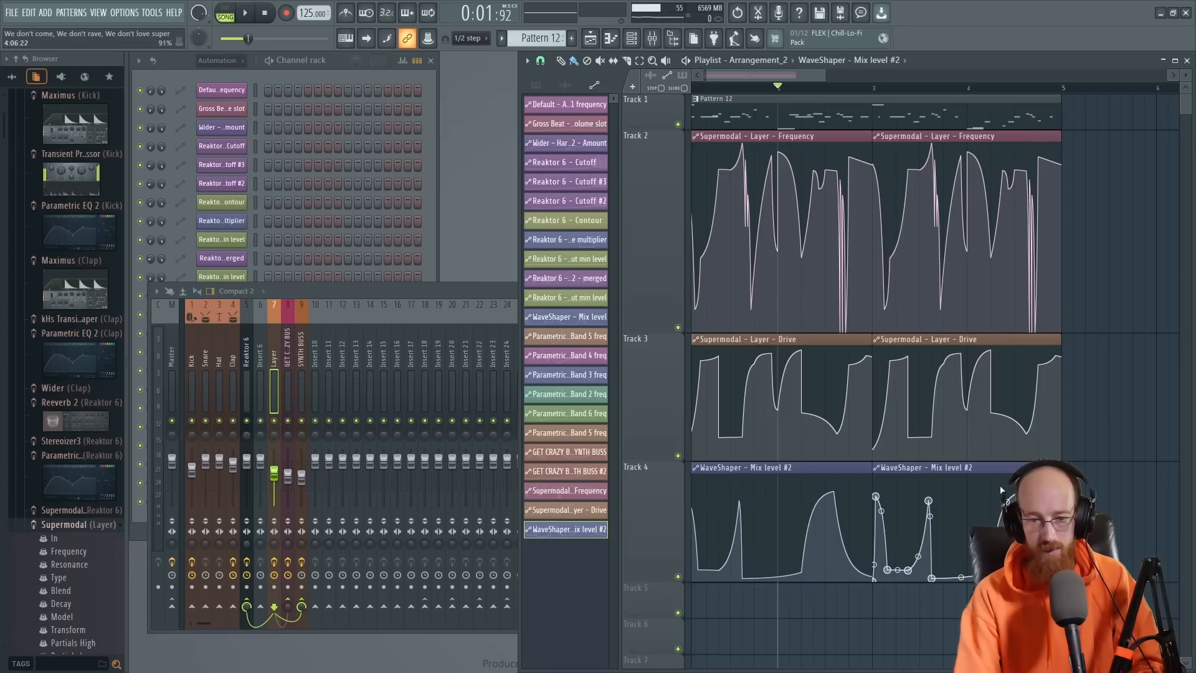
Step: Audition the repeated Mix level automation and check WaveShaper's distortion curve on the Layer track
key(space)
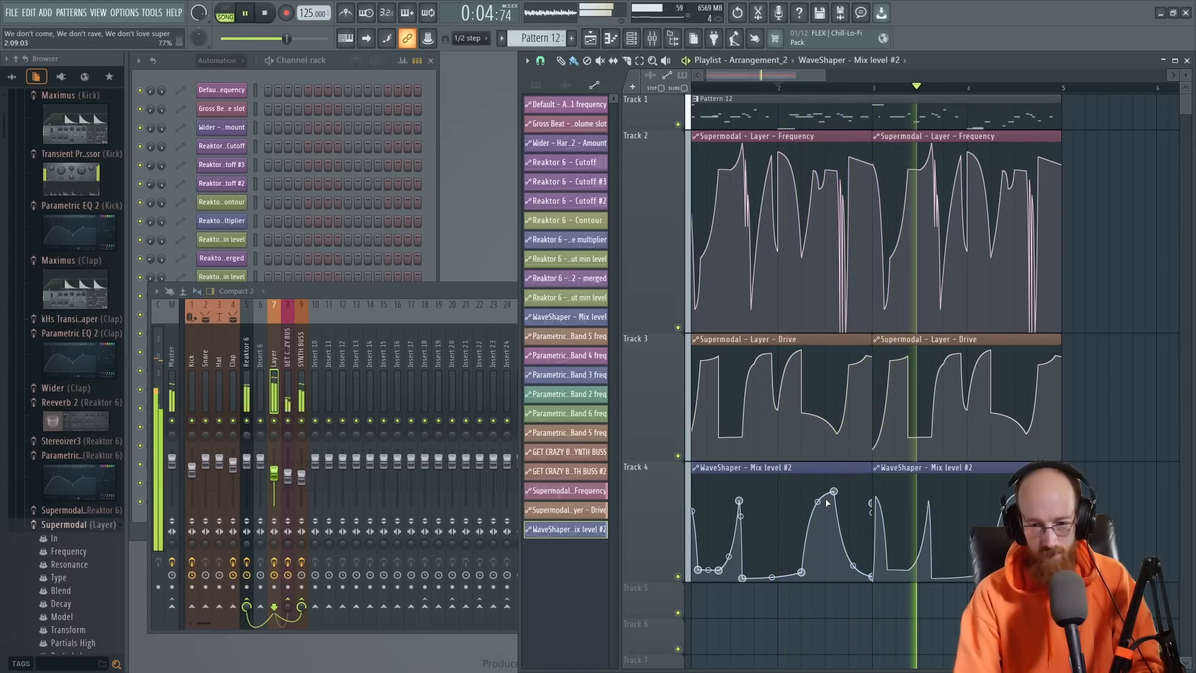
click(428, 293)
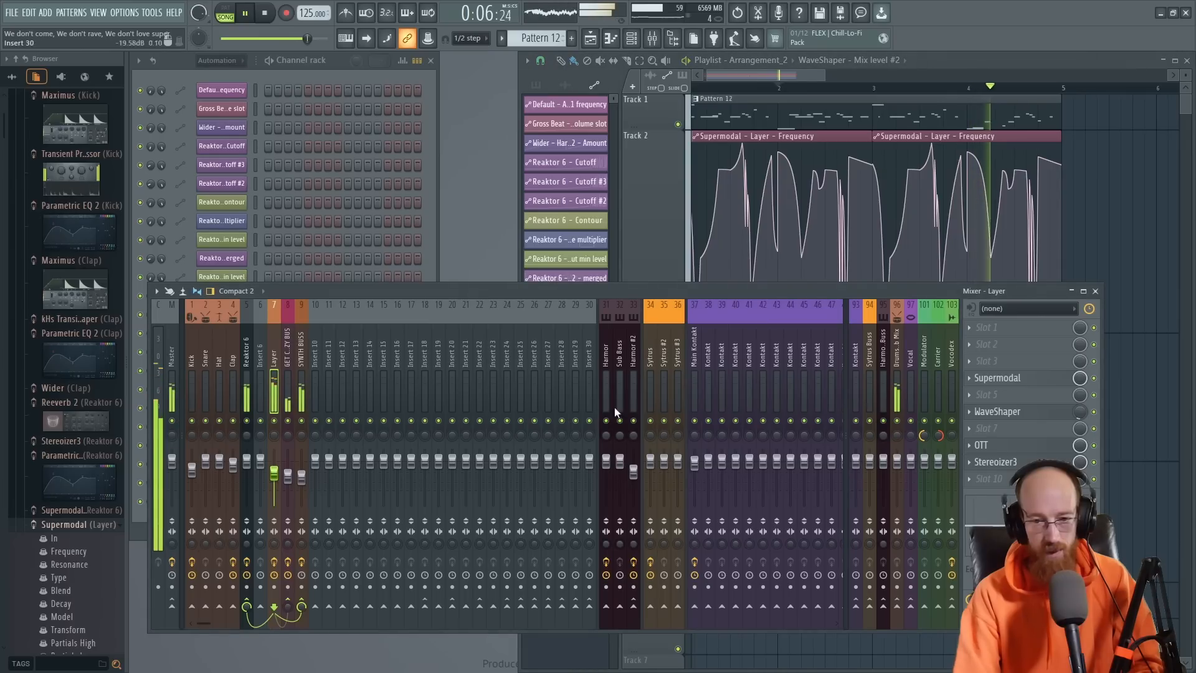
key(space)
click(997, 412)
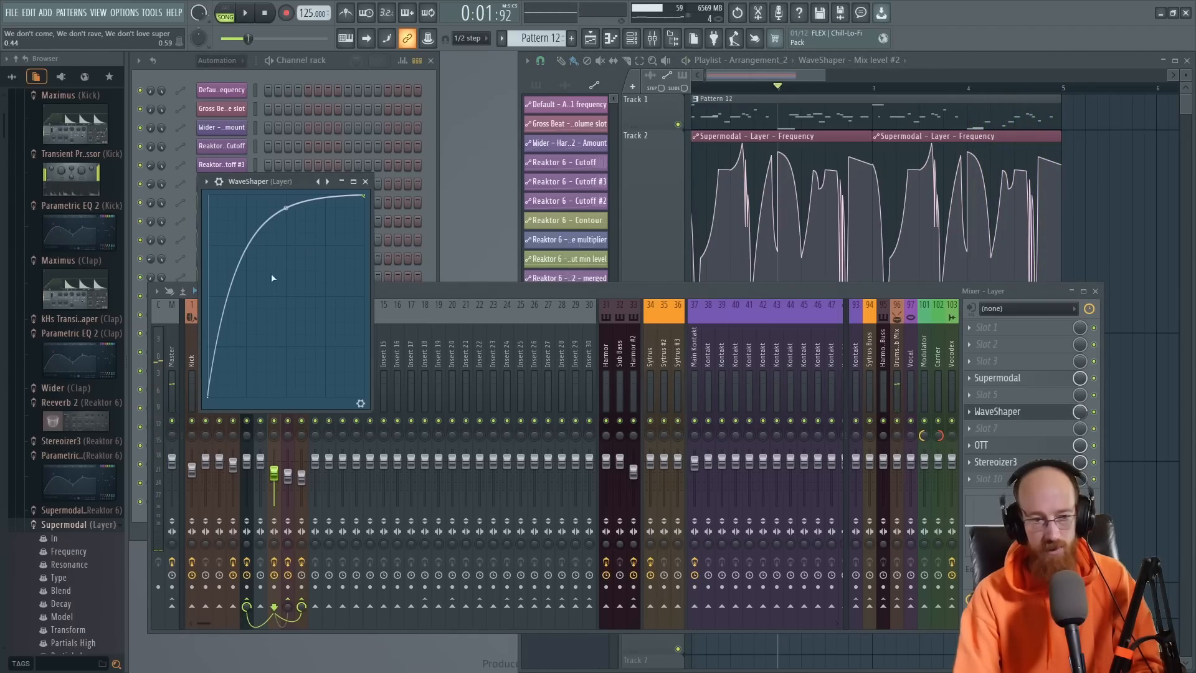
click(365, 182)
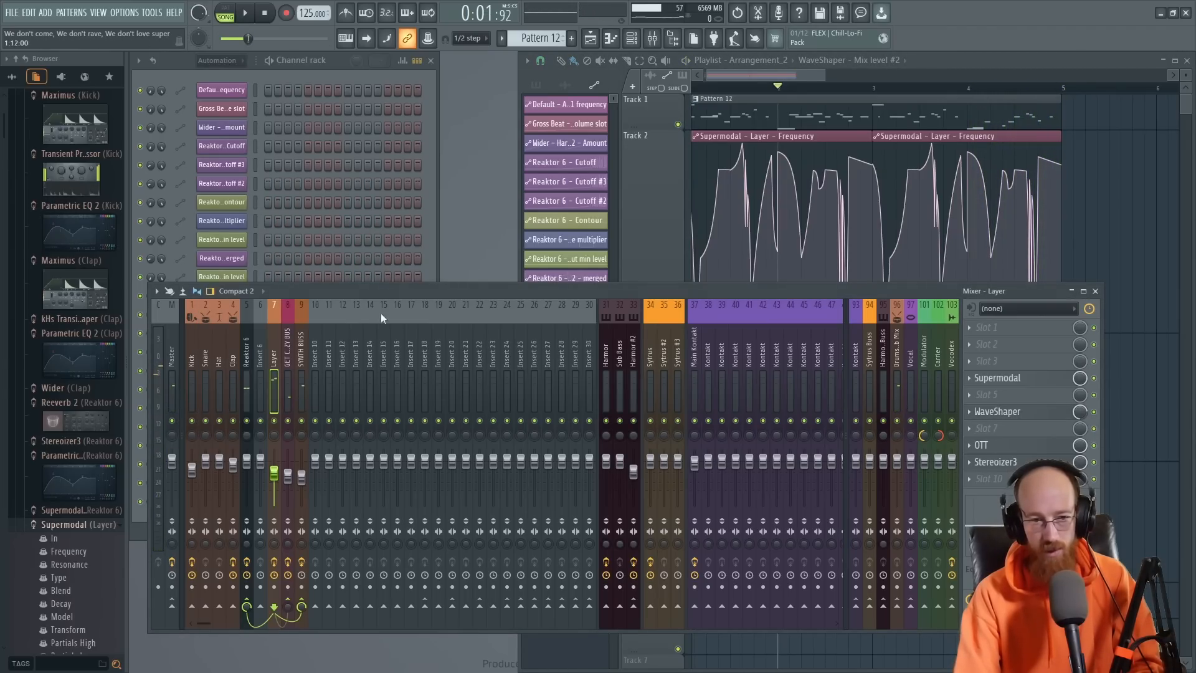
Step: Open Supermodal on the Layer track, raise its Blend to 50.8, and audition the modal filtering
click(996, 378)
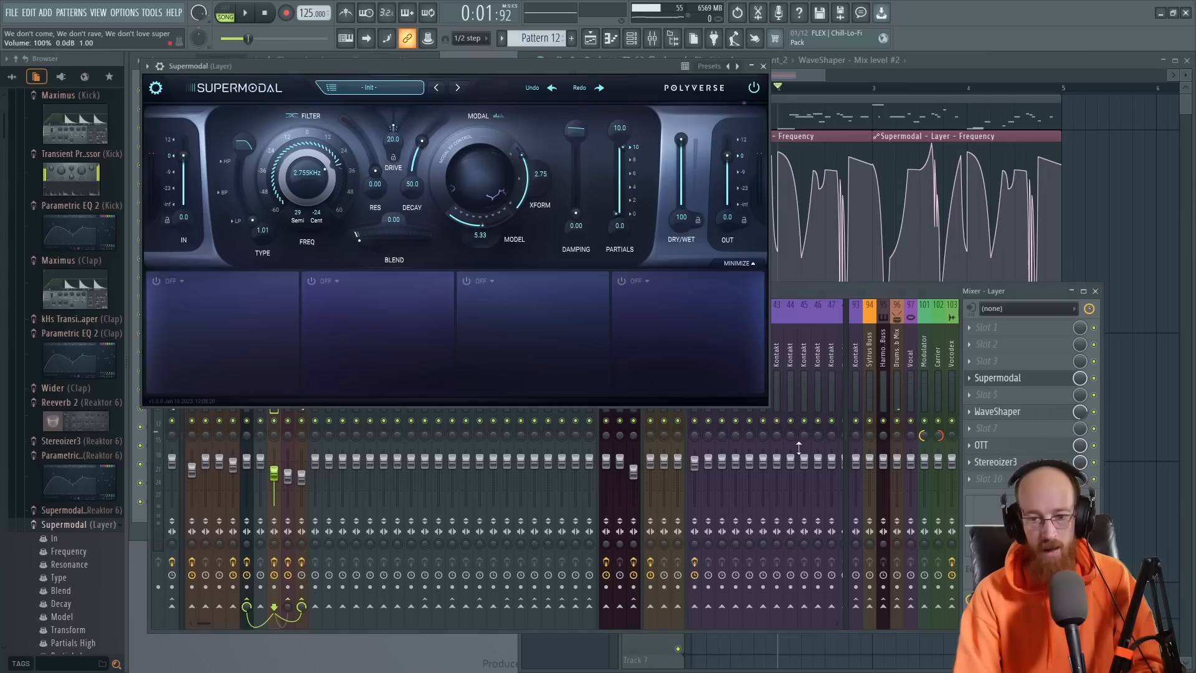
click(409, 235)
key(space)
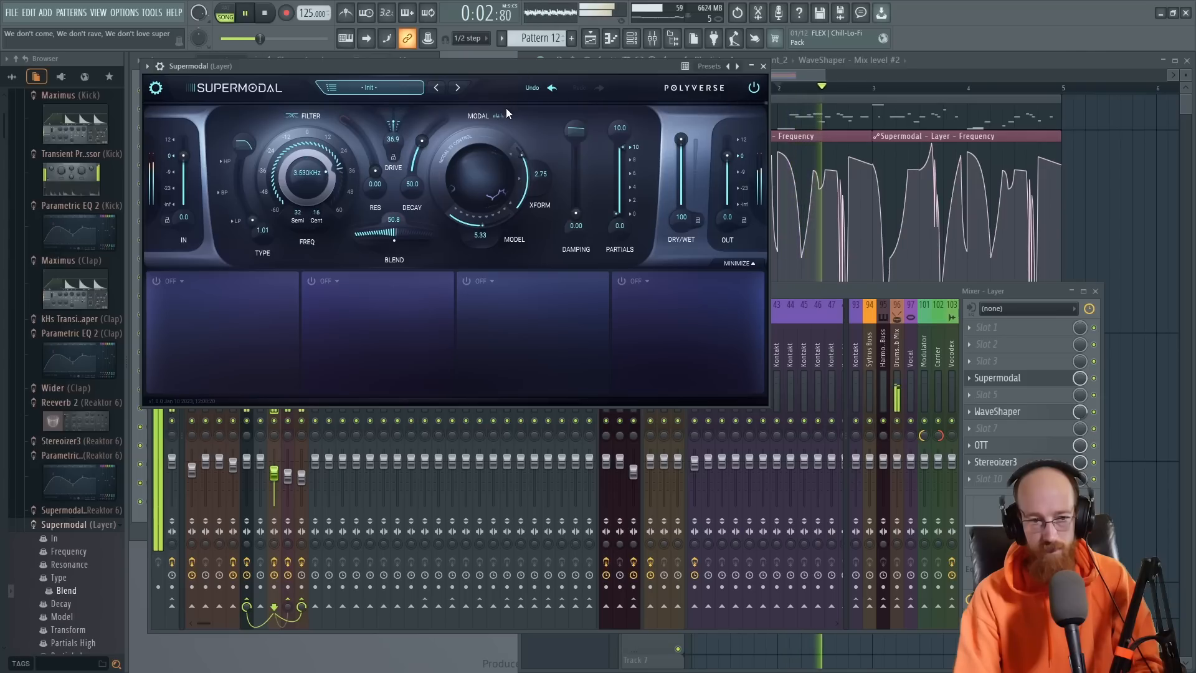
drag(406, 166, 477, 193)
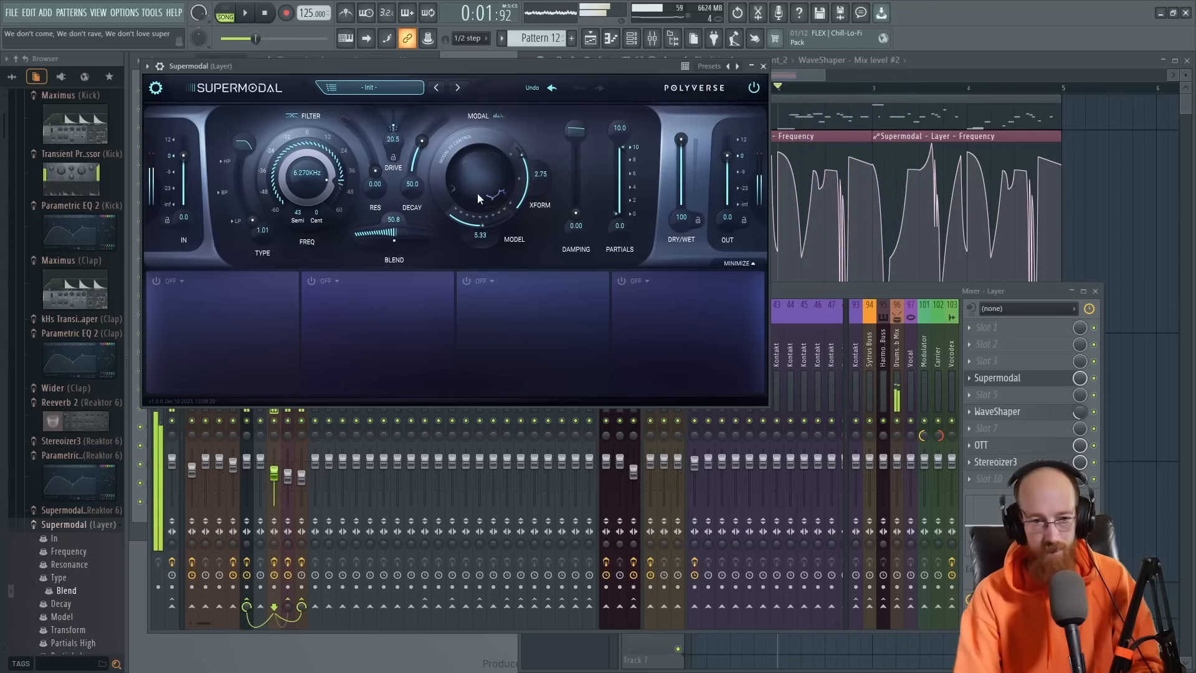
key(space)
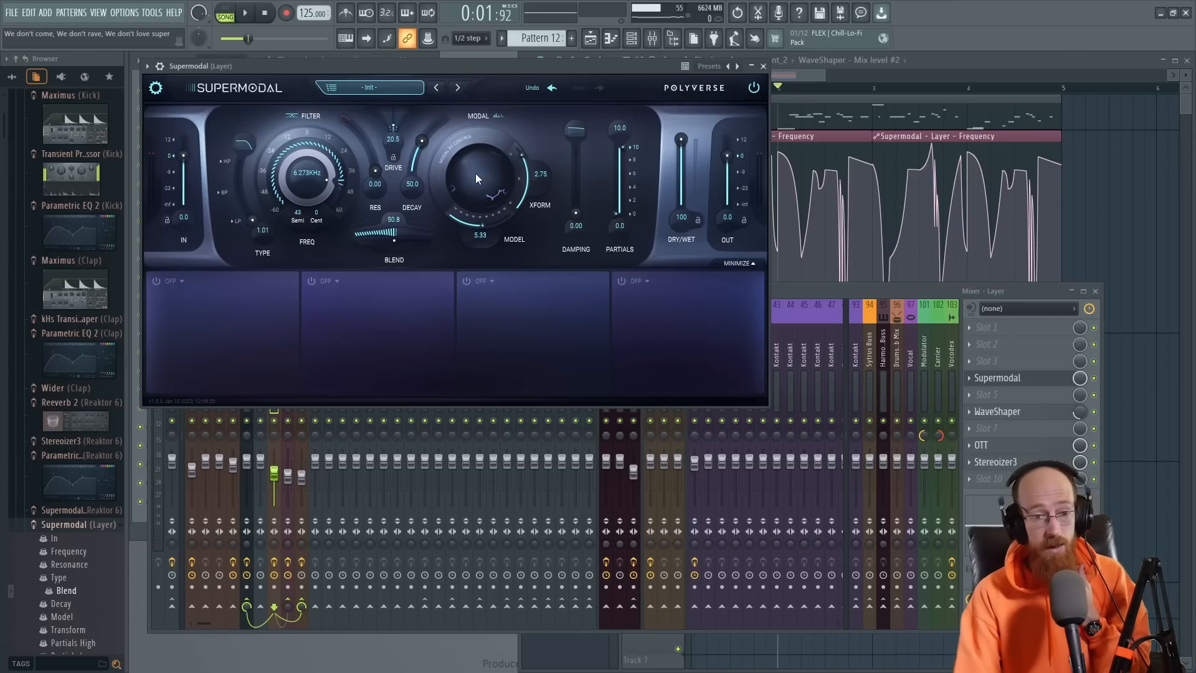
Step: Set Supermodal's Model to 2.00 and XForm to 1.00, auditioning the result
drag(480, 225, 435, 219)
drag(529, 178, 456, 264)
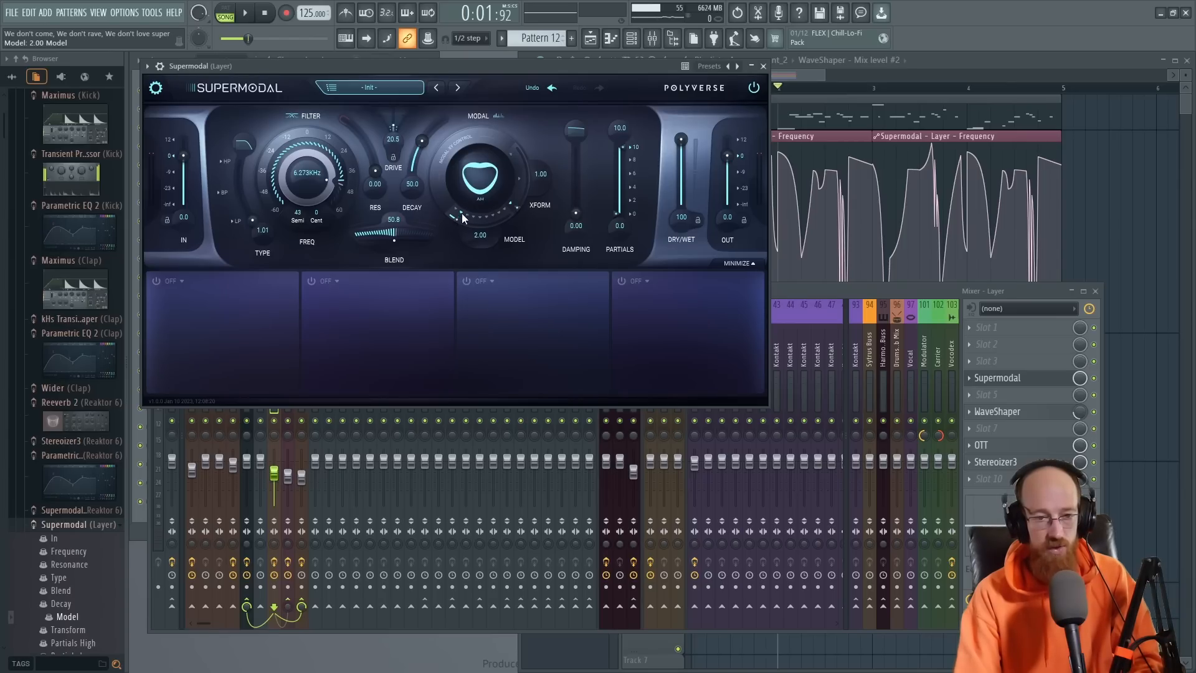
key(space)
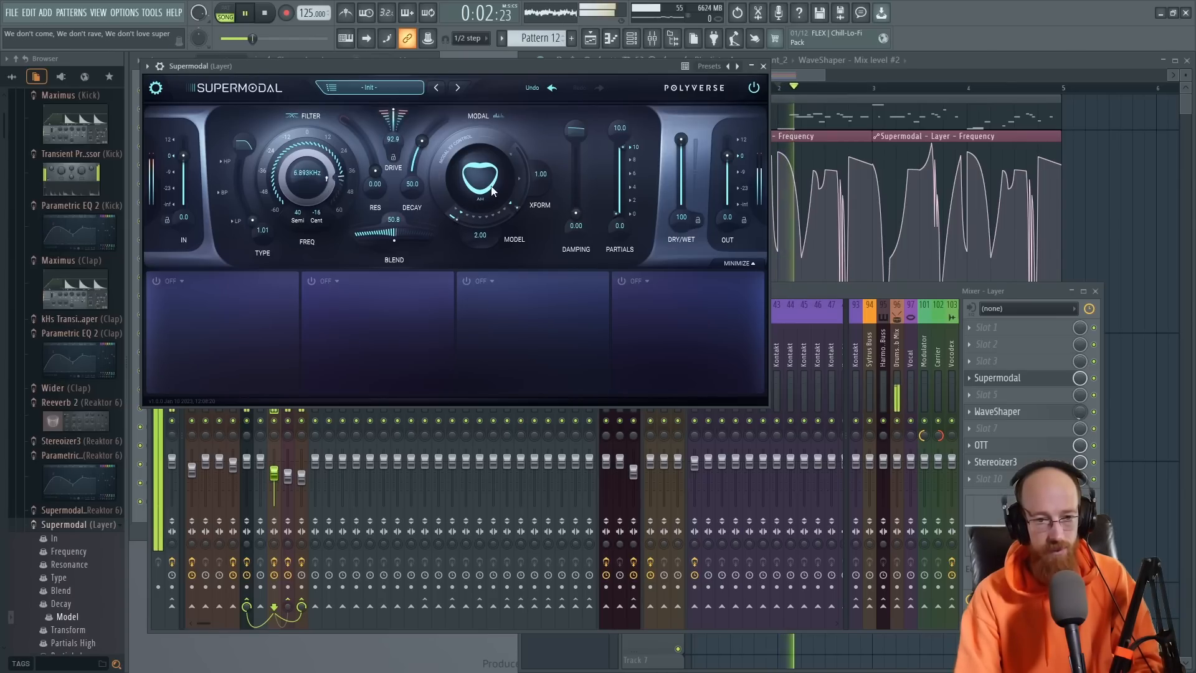
mouse_move(515, 207)
mouse_down()
mouse_move(528, 159)
mouse_move(522, 106)
mouse_move(527, 155)
mouse_move(510, 218)
mouse_up()
key(space)
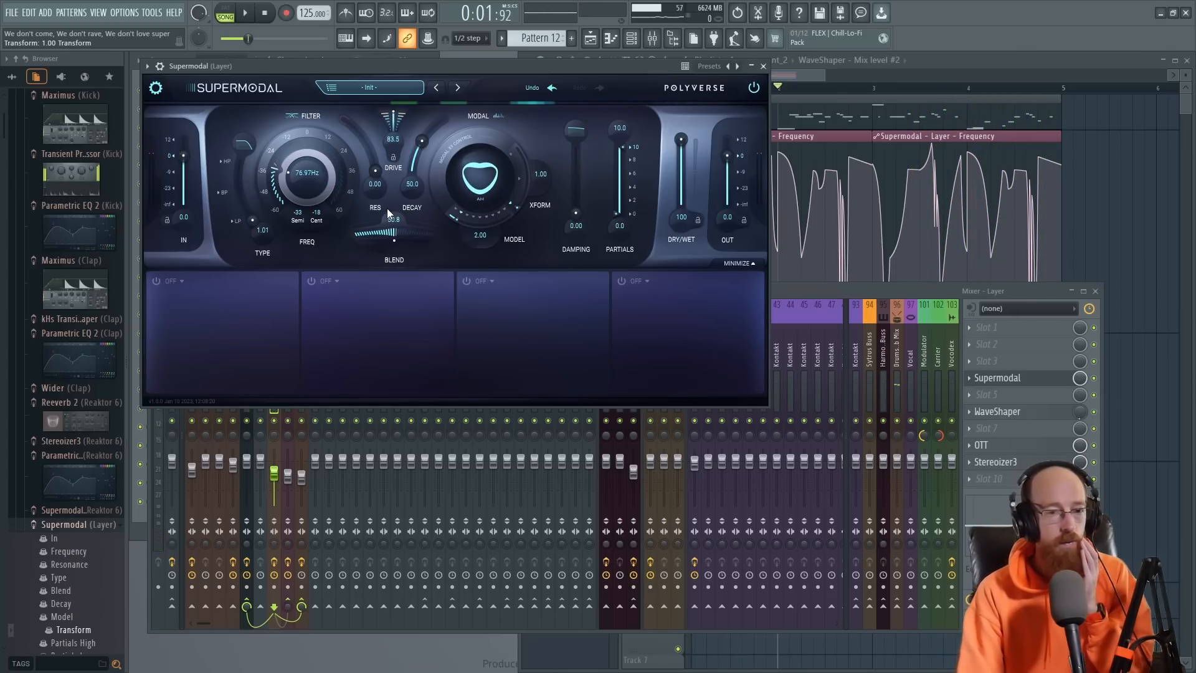
Step: Adjust Supermodal's Decay to 8.48, XForm to 1.02 and Blend to 84.4 while auditioning
drag(428, 144, 417, 177)
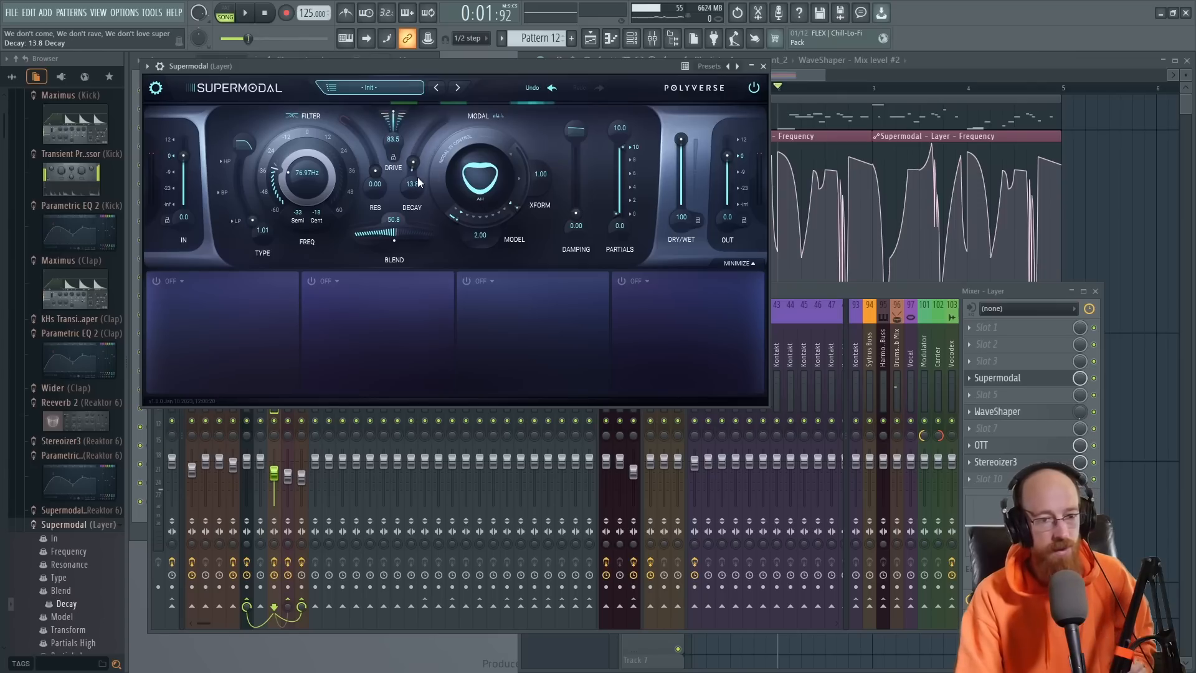
key(space)
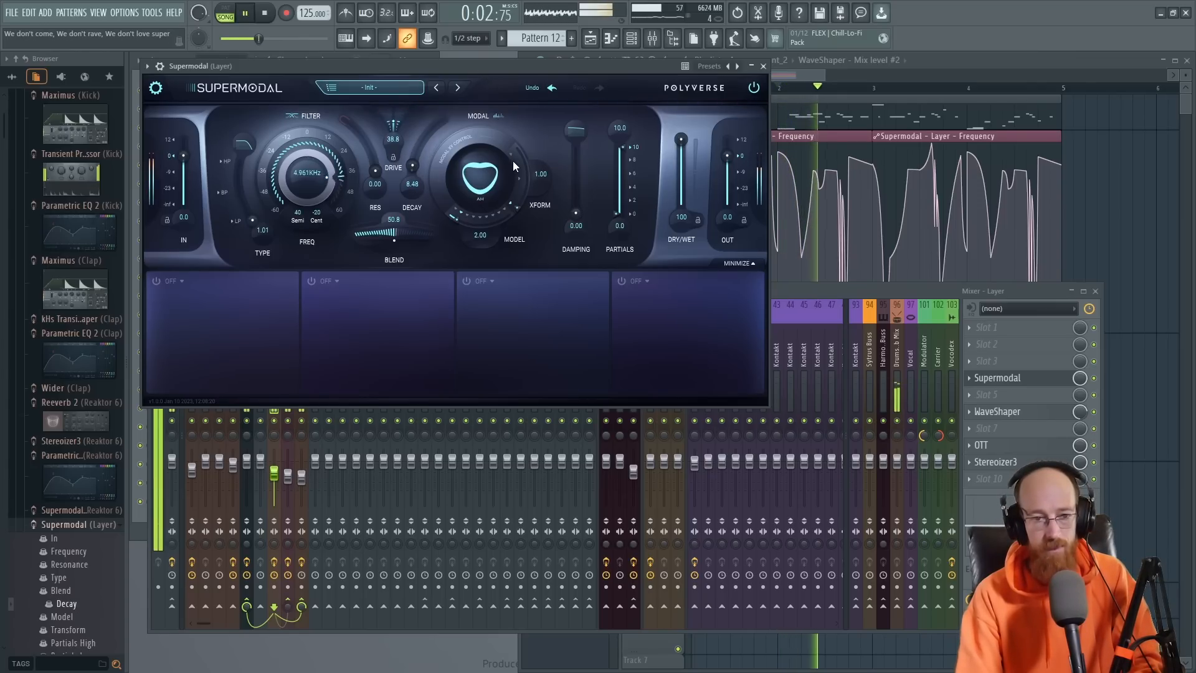
mouse_move(521, 208)
mouse_down()
mouse_move(527, 151)
mouse_move(516, 212)
mouse_up()
key(space)
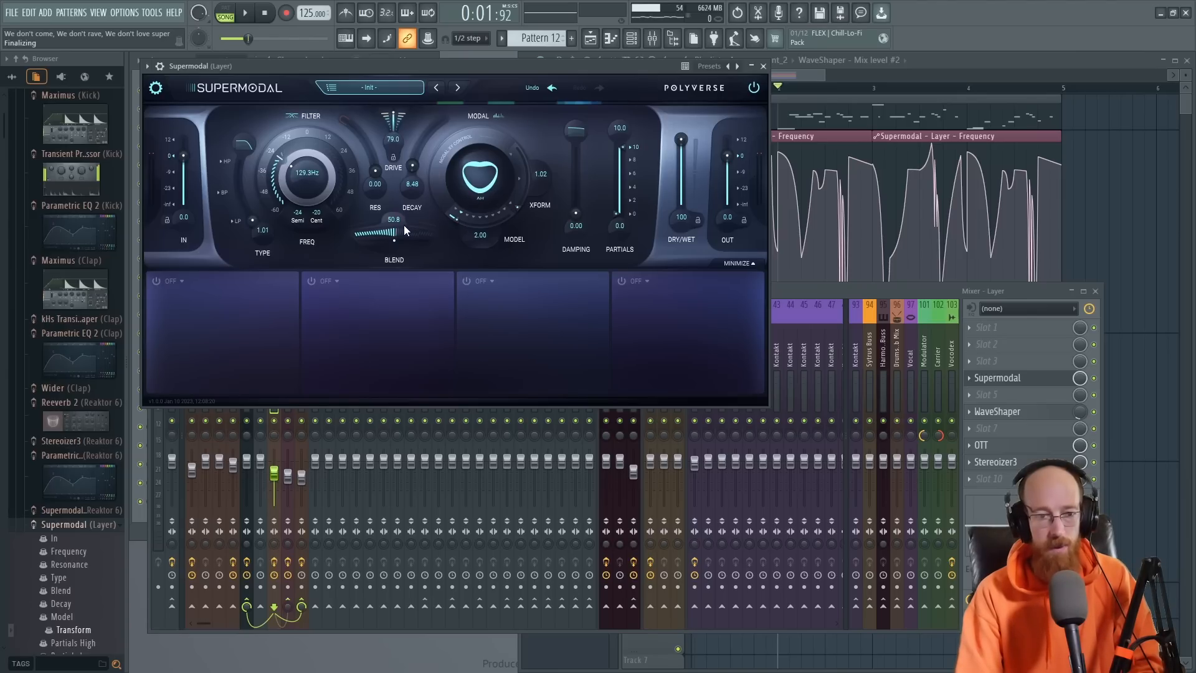
drag(394, 235, 417, 239)
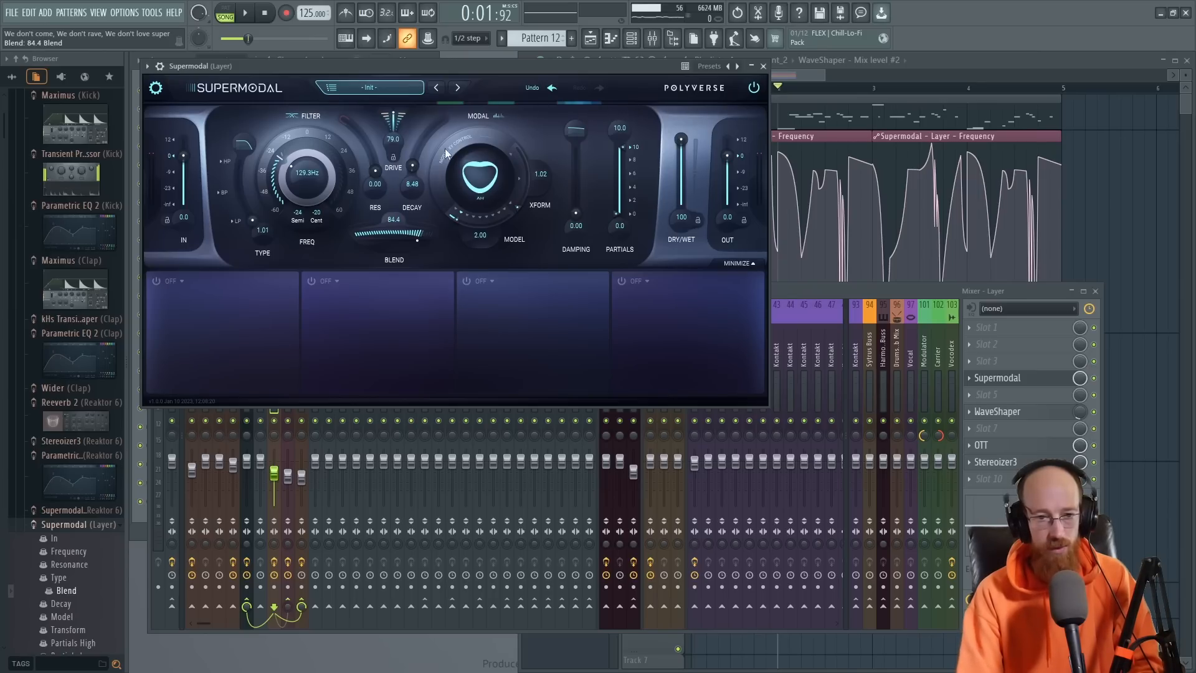
Step: Open the Supermodal Frequency automation clip's settings, move them clear of the plugin, and lower the clip's maximum output level
click(831, 134)
double_click(831, 133)
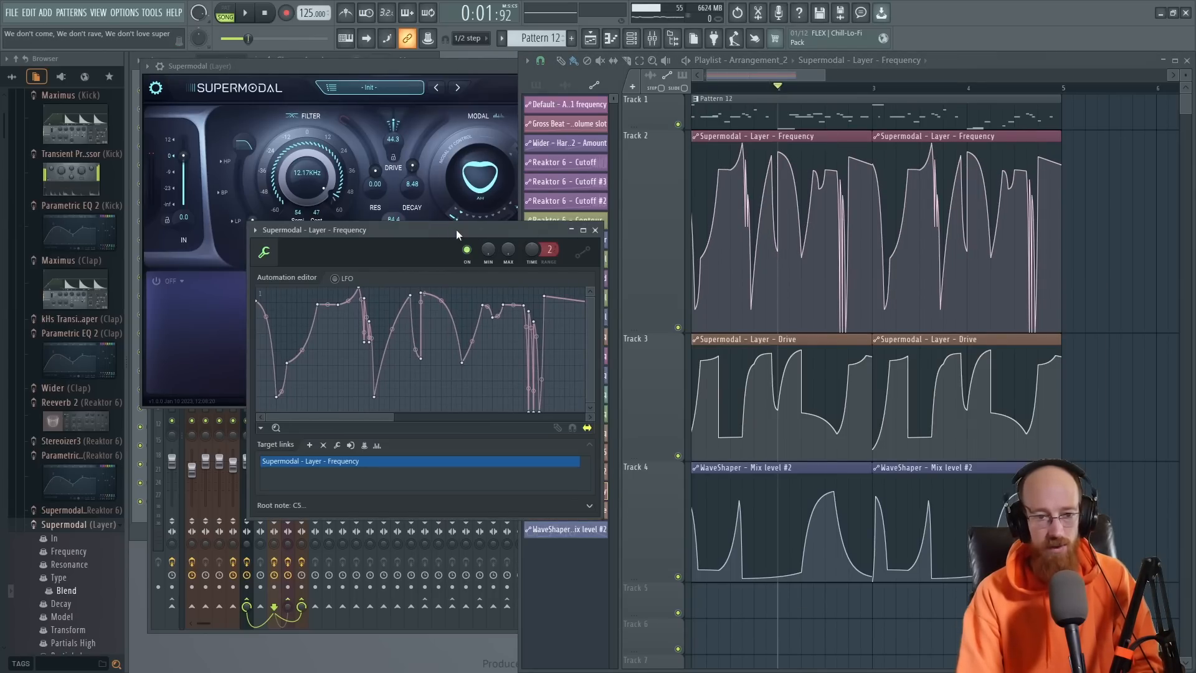
drag(455, 229, 890, 180)
drag(818, 180, 824, 61)
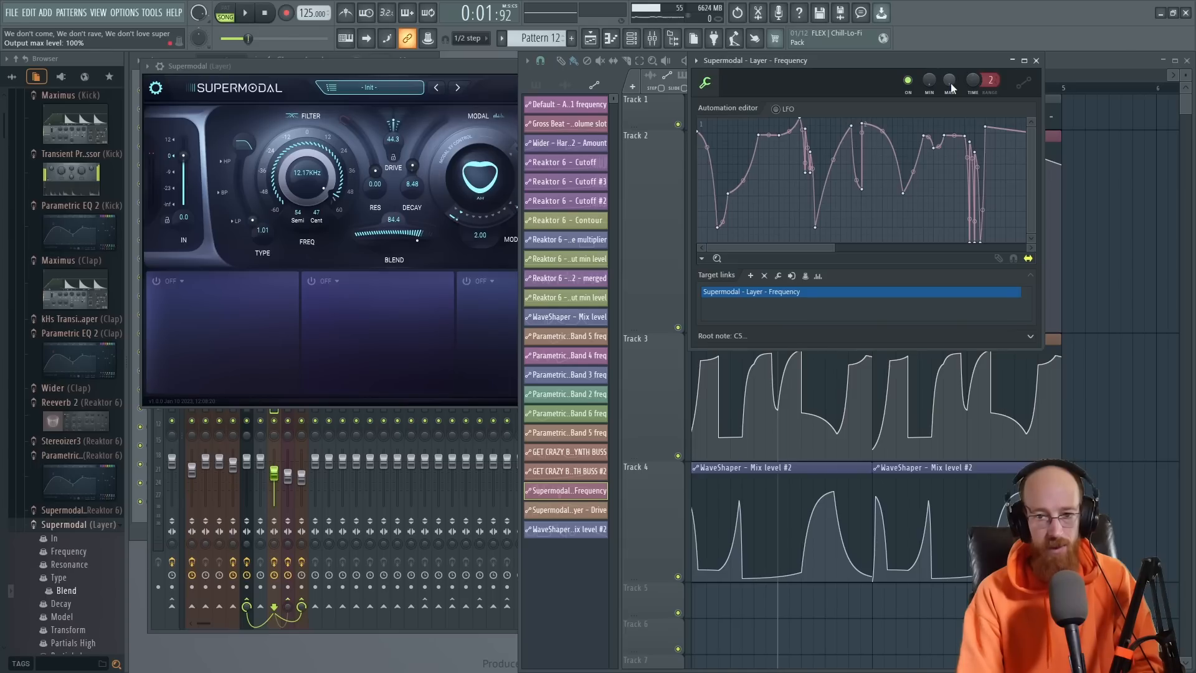
drag(947, 87, 947, 104)
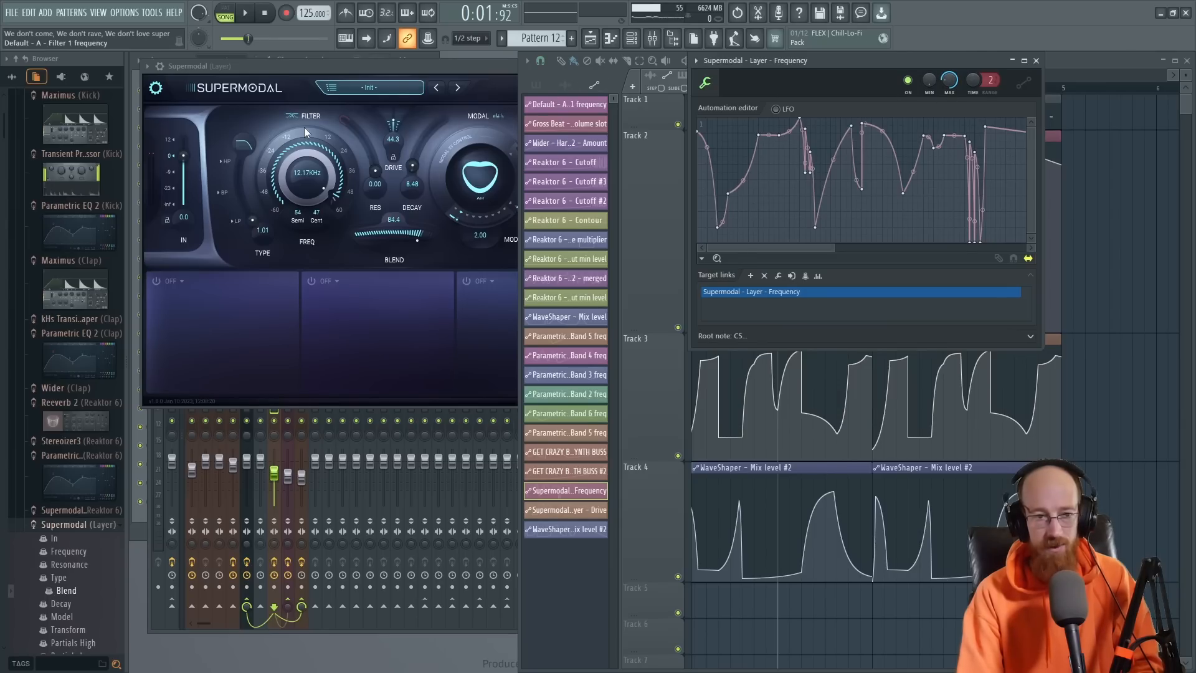
Step: Audition the restricted Frequency automation range while fine-tuning its maximum output level, and close the automation clip's settings
click(435, 67)
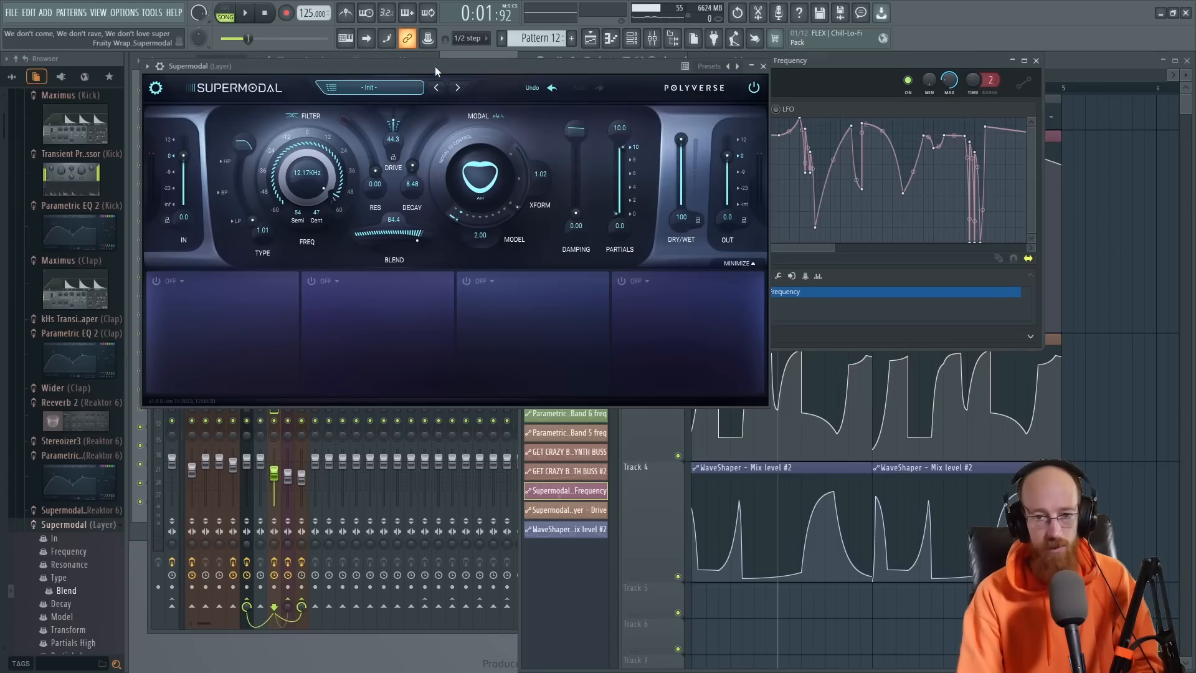
key(space)
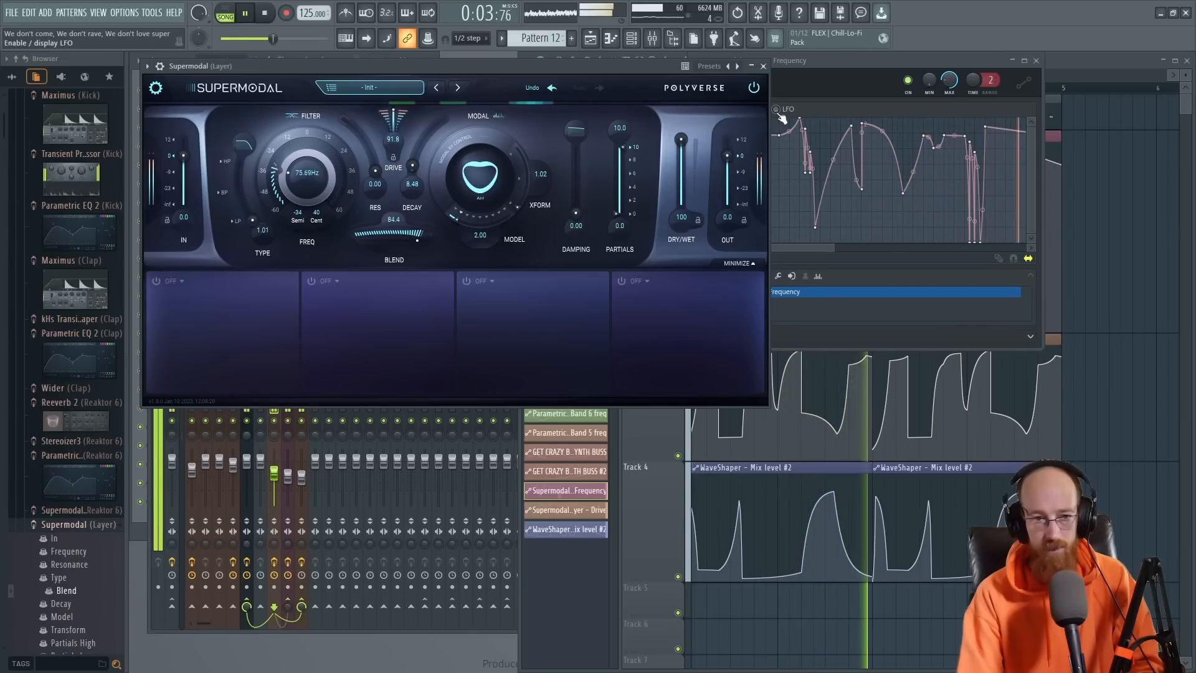
drag(945, 78, 945, 87)
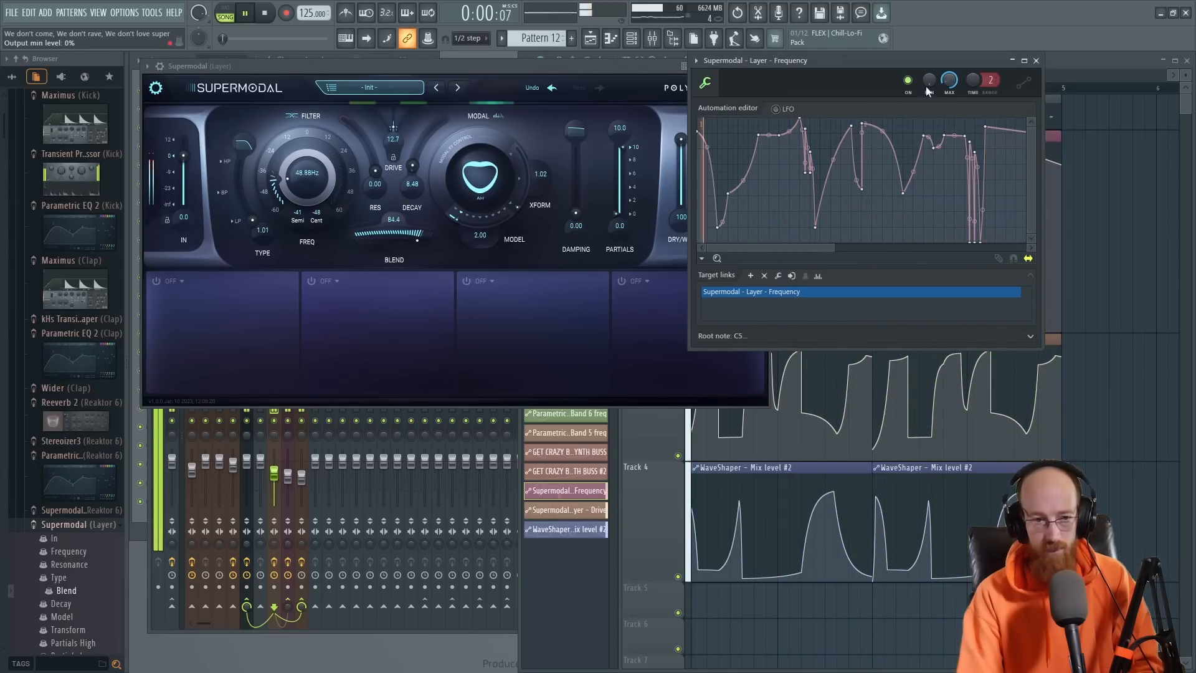
click(495, 66)
key(space)
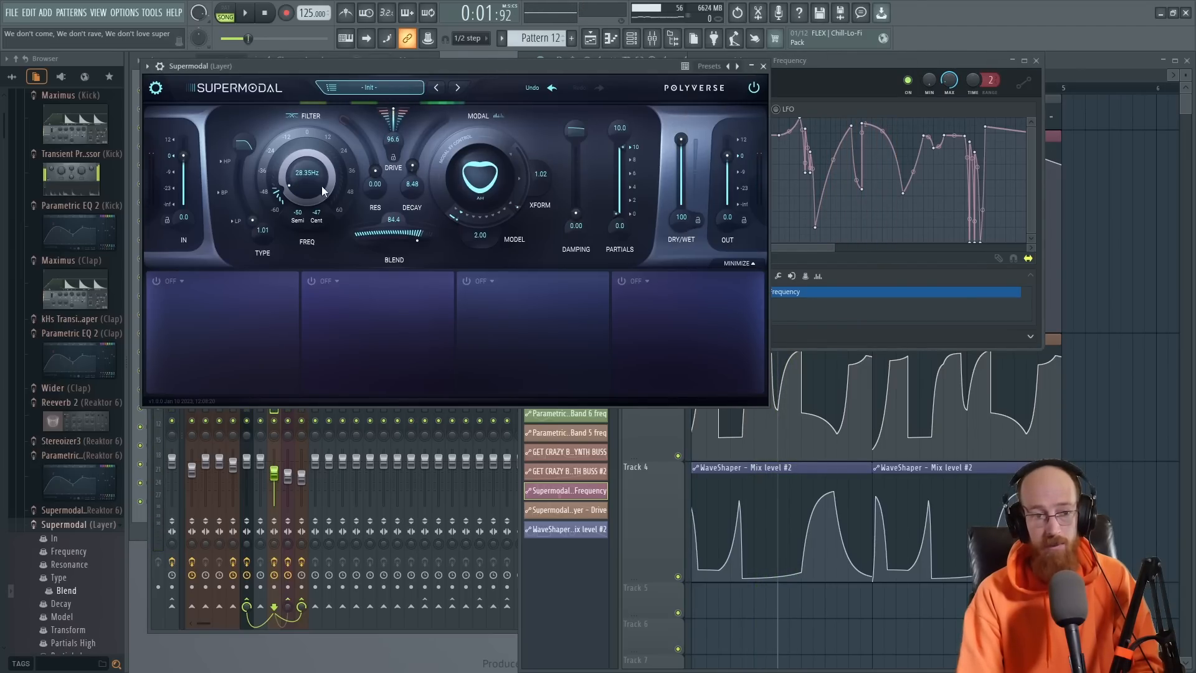
click(920, 67)
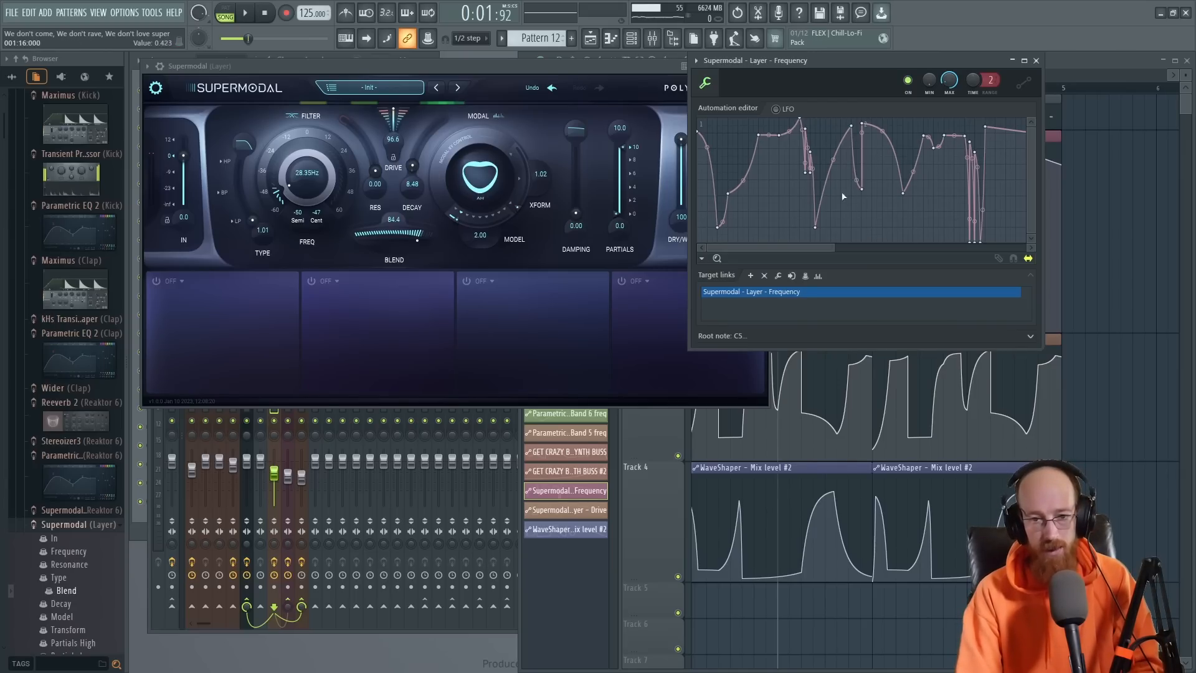
click(1035, 61)
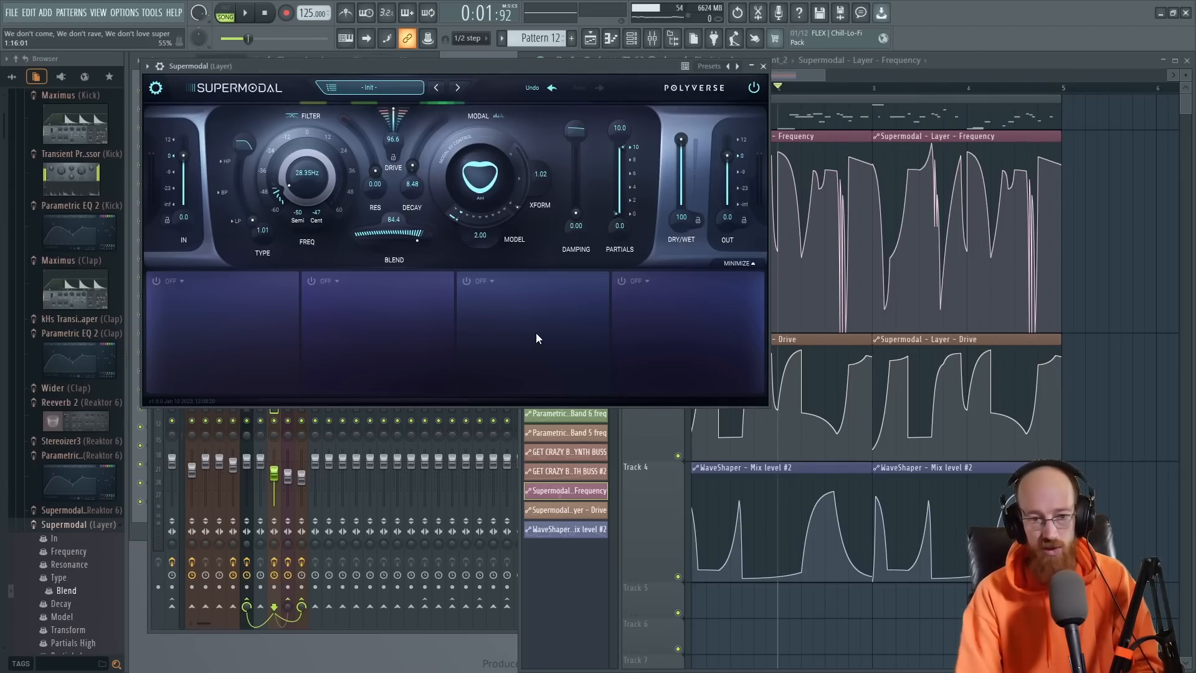
Step: Toggle Supermodal's third modulator slot on and off, and shrink the heights of playlist Tracks 2, 3 and 4
click(469, 284)
click(468, 284)
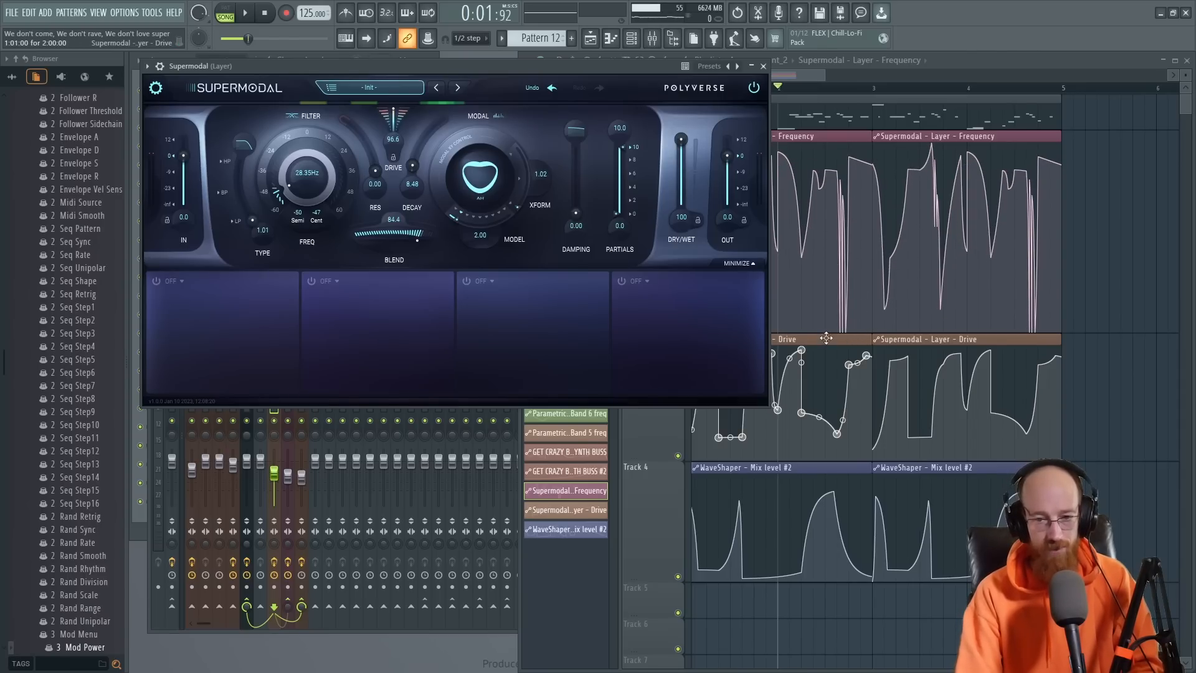
click(648, 323)
drag(646, 330, 649, 208)
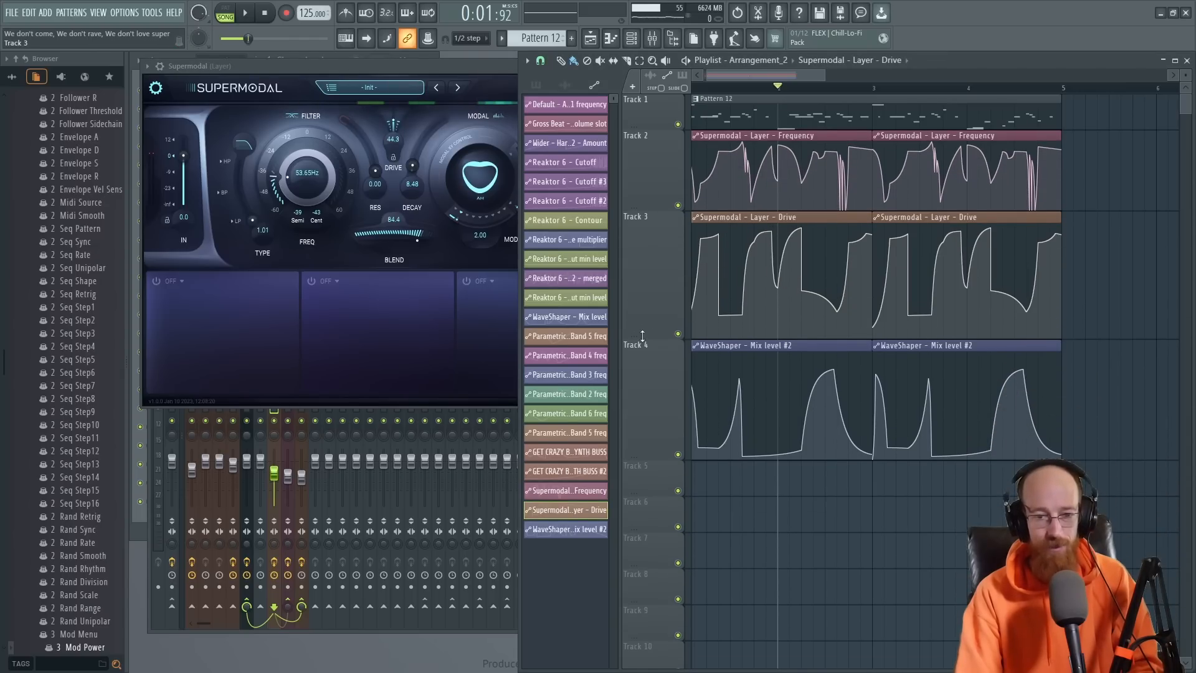
drag(642, 335, 640, 273)
drag(632, 393, 634, 334)
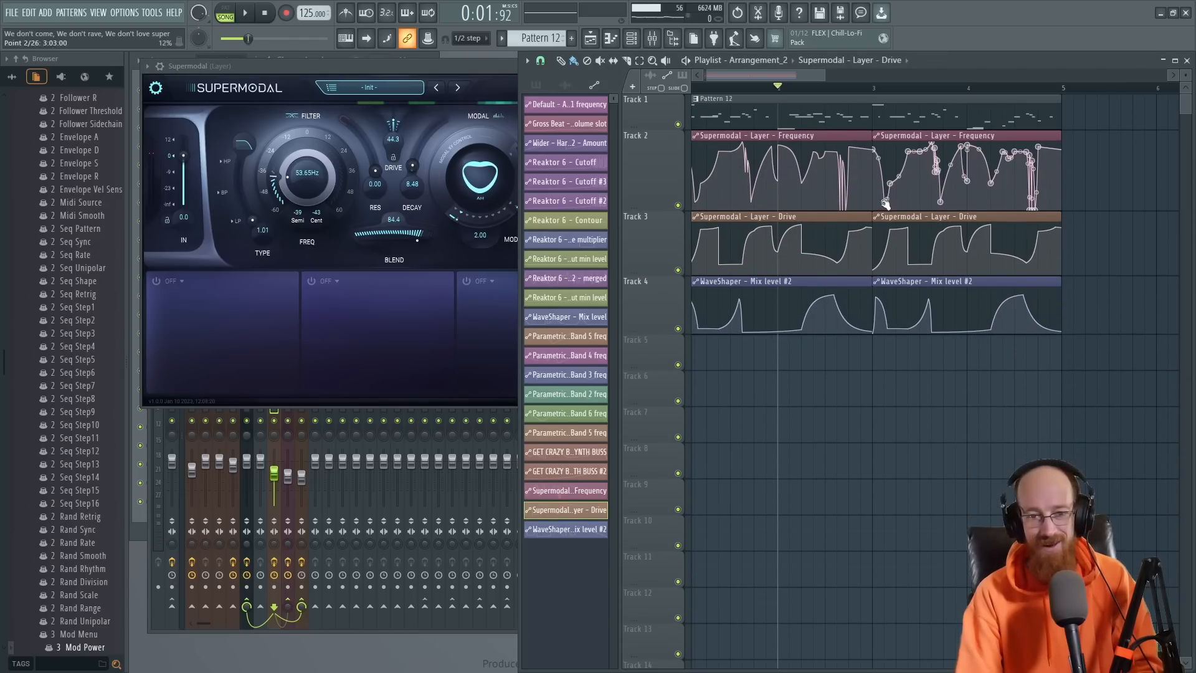
Step: Try Supermodal's Model at 1.00 and 4.00, and return it to 2.00
click(427, 65)
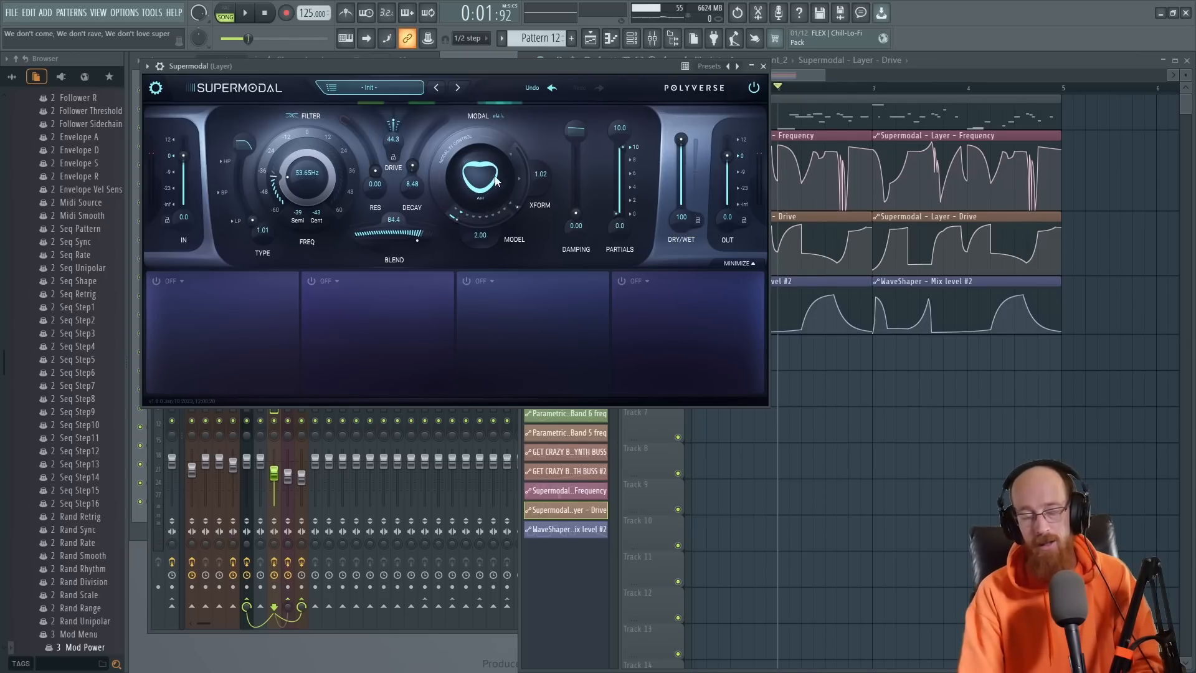
click(457, 215)
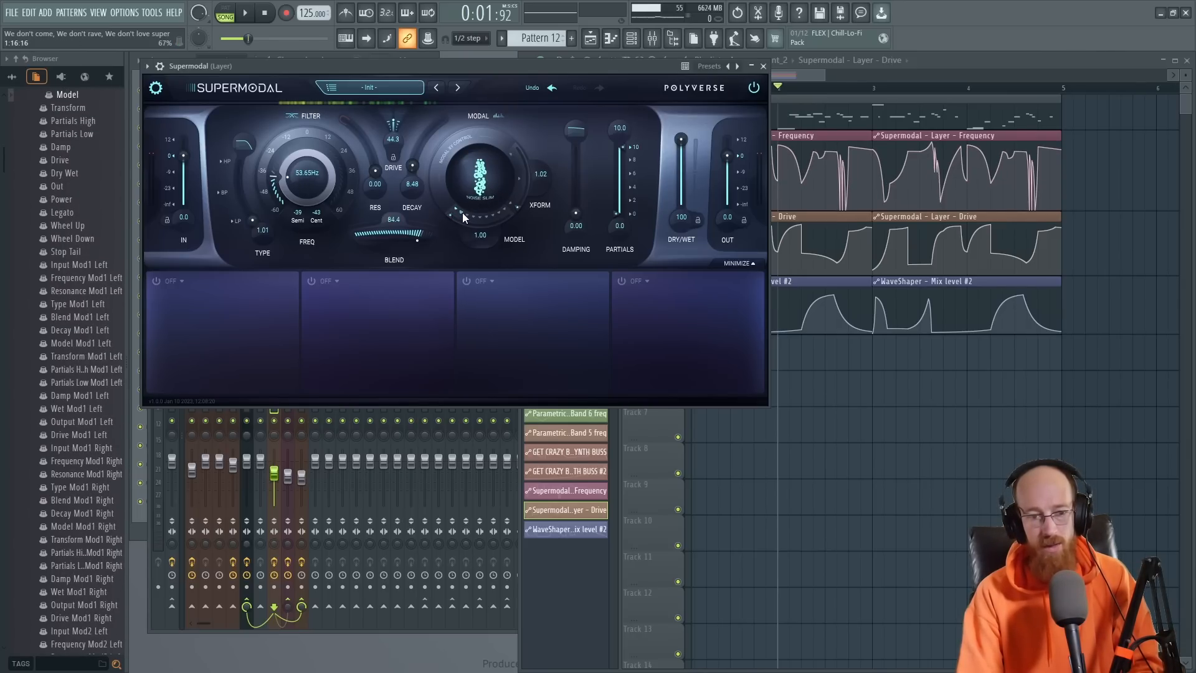
mouse_move(462, 212)
mouse_down()
mouse_move(488, 218)
mouse_move(470, 218)
mouse_up()
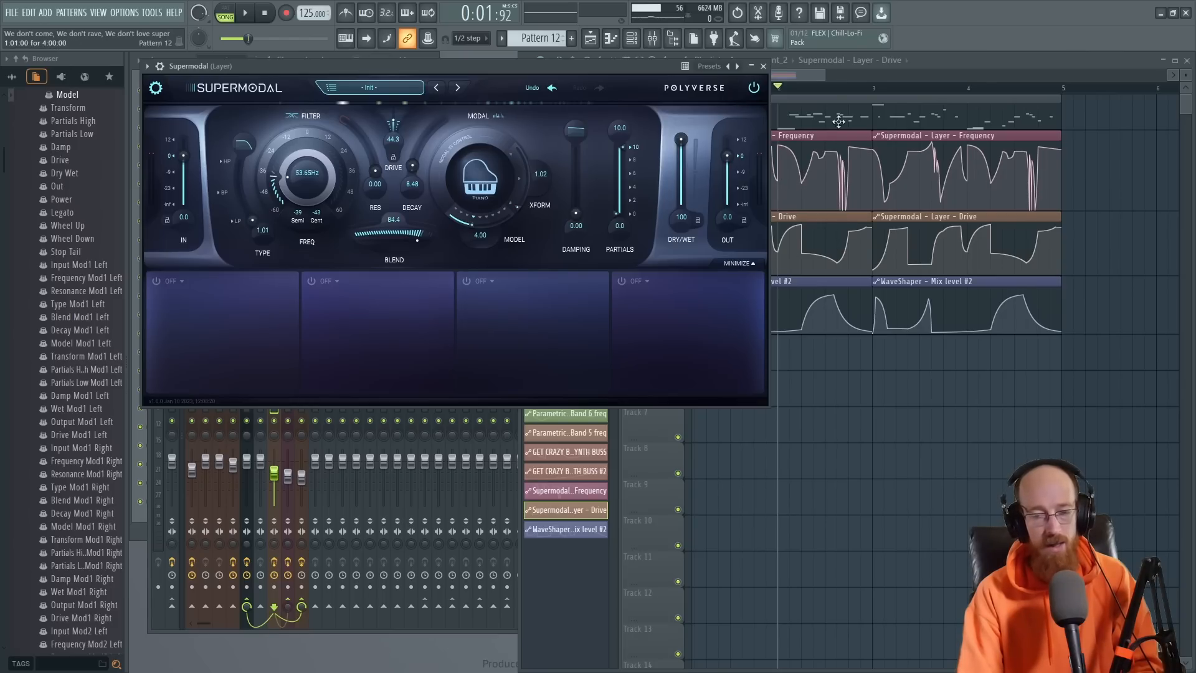
scroll(464, 216, down, 2)
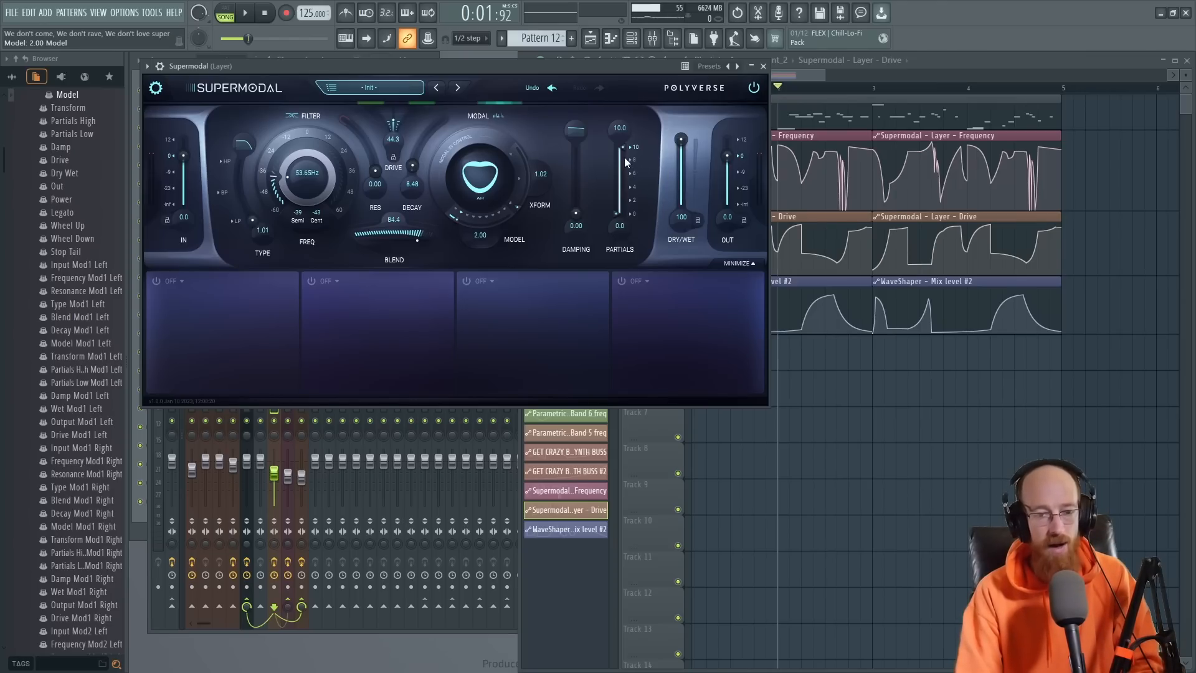
Step: Set Supermodal's lower Partials limit to 0.1, try the Damping range, and audition the result with Damping at 0.00
mouse_move(622, 145)
mouse_down()
mouse_move(626, 162)
mouse_move(626, 125)
mouse_up()
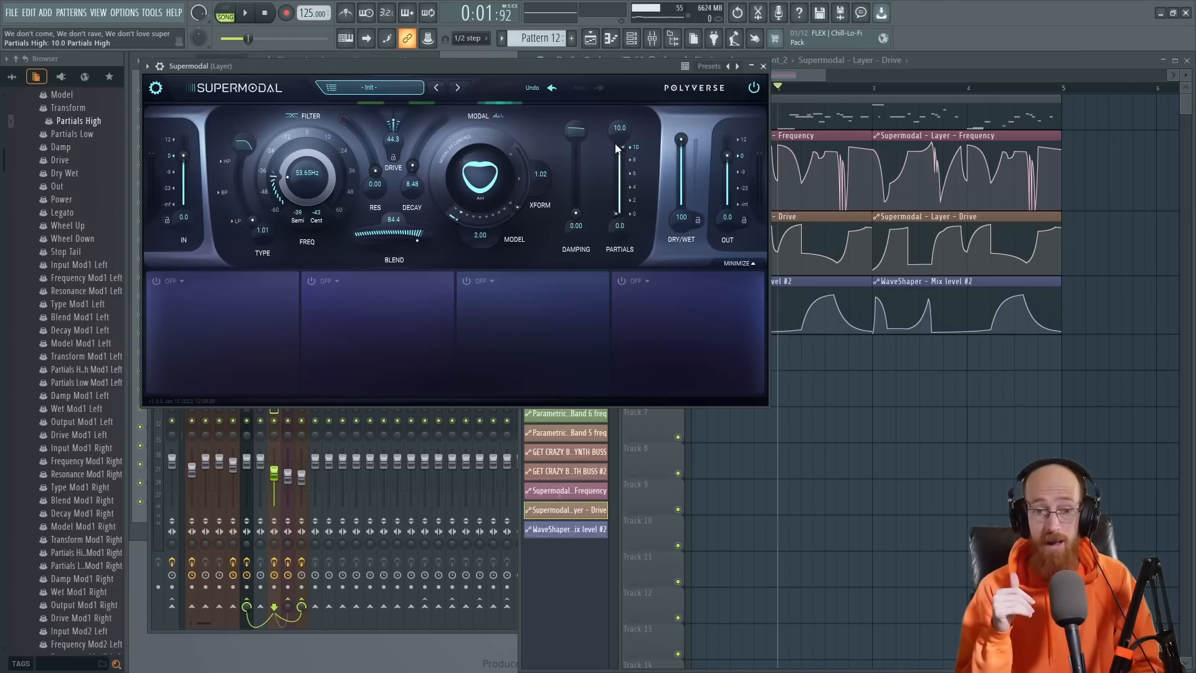
drag(618, 210, 555, 200)
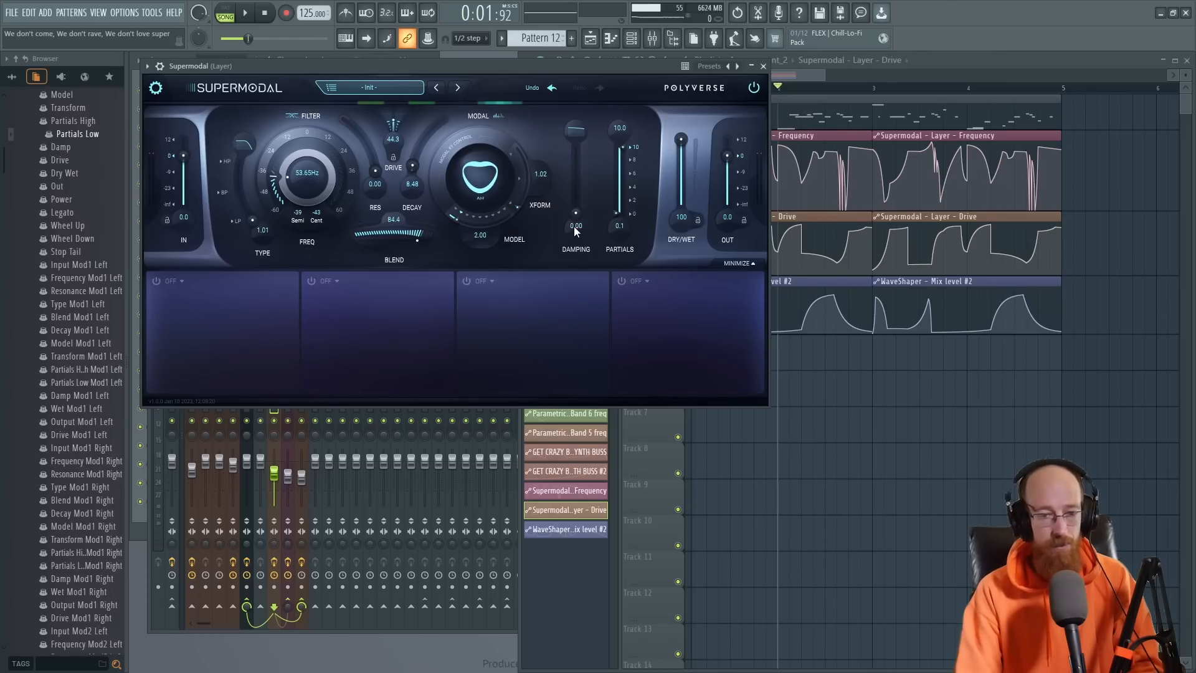
drag(574, 227, 576, 197)
drag(573, 128, 574, 161)
key(space)
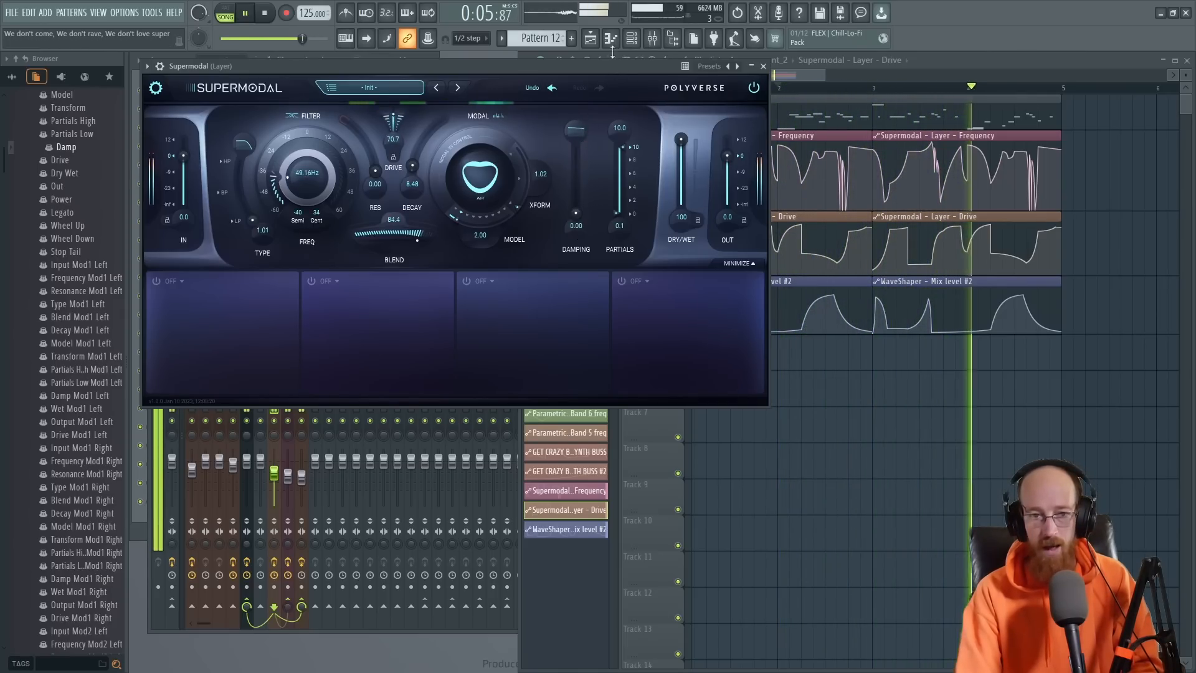
key(space)
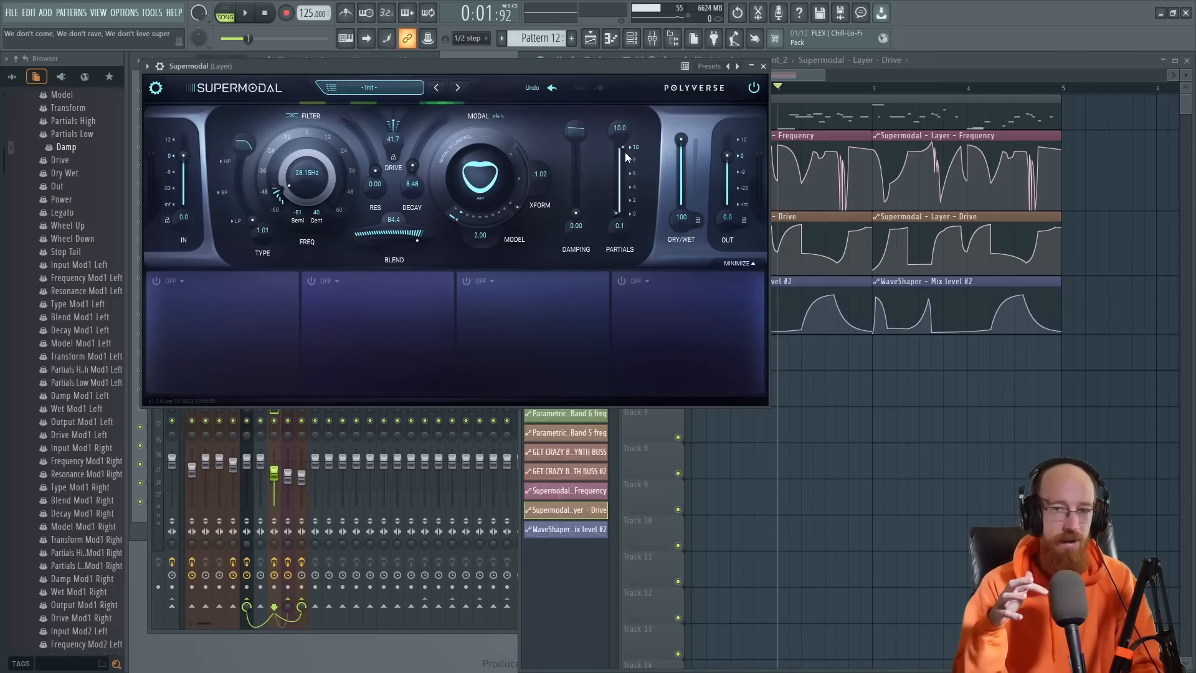
Step: Lower Supermodal's upper Partials limit to 5.2 and raise Damping to 62.3 while auditioning the loop
mouse_move(627, 157)
mouse_down()
mouse_move(626, 146)
mouse_move(626, 192)
mouse_move(626, 177)
mouse_up()
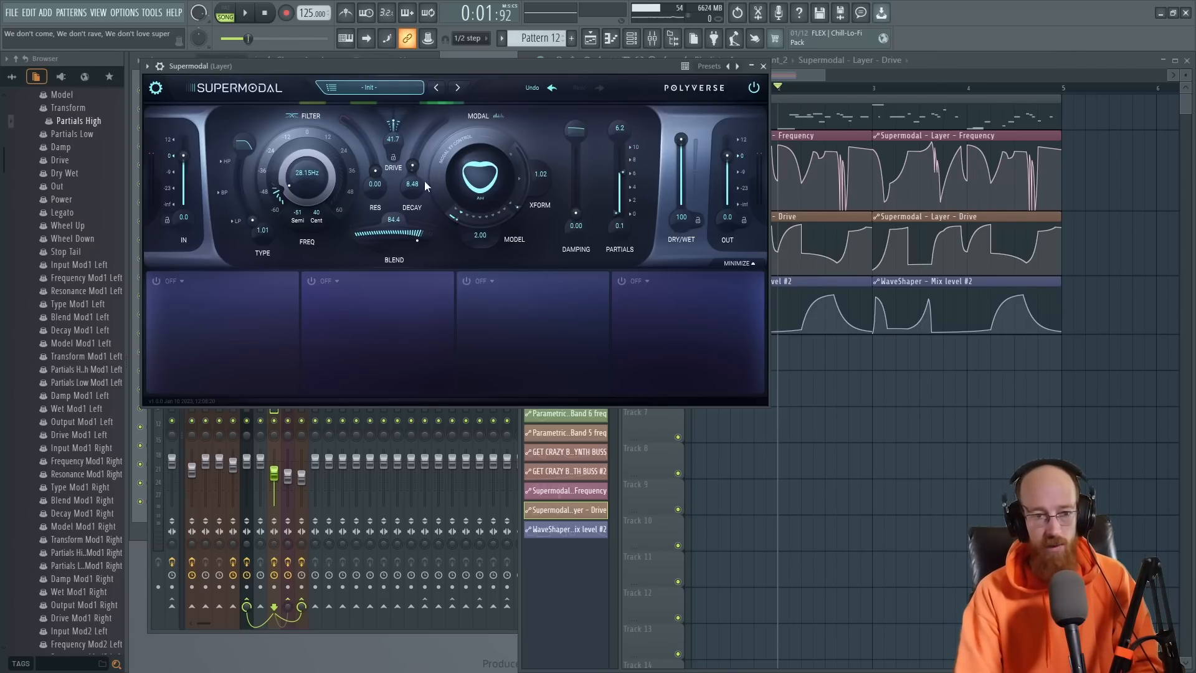
key(space)
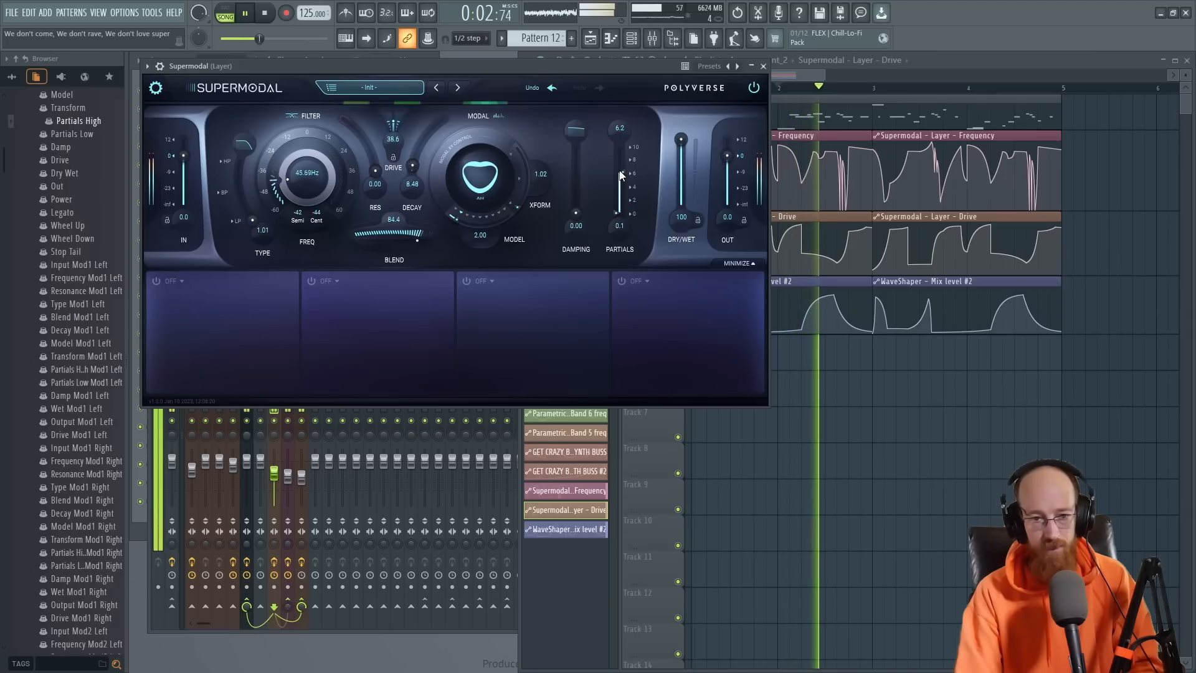
mouse_move(623, 177)
mouse_down()
mouse_move(621, 230)
mouse_move(625, 174)
mouse_move(627, 184)
mouse_up()
drag(576, 214, 576, 183)
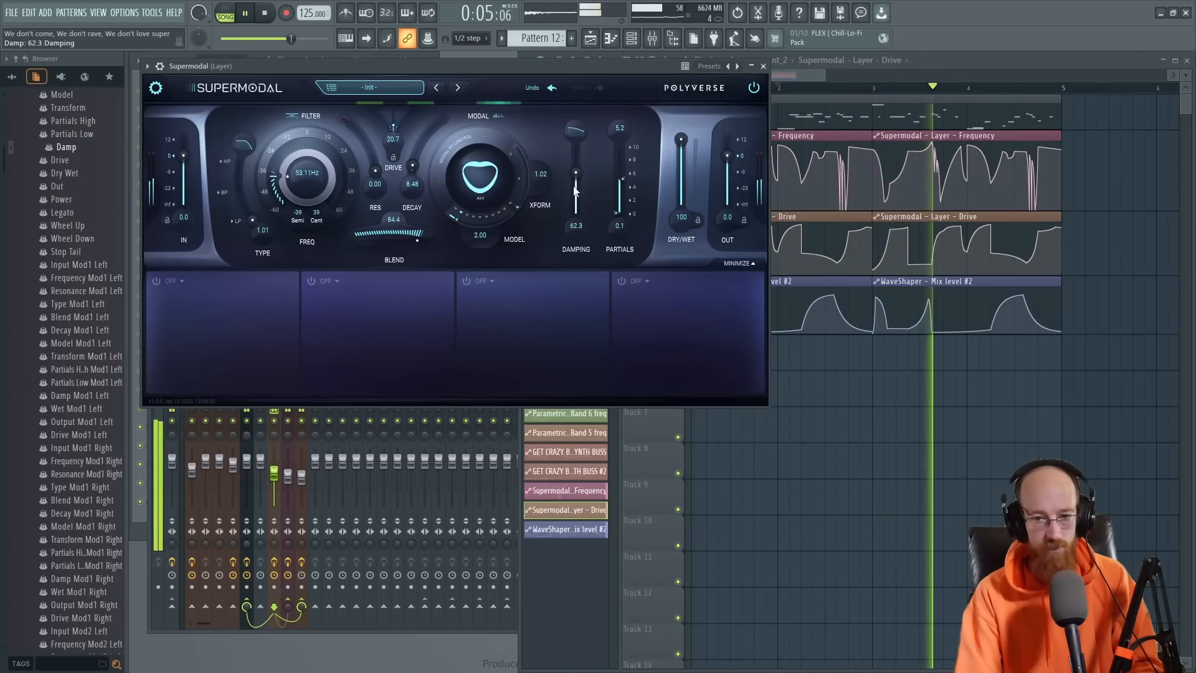
key(space)
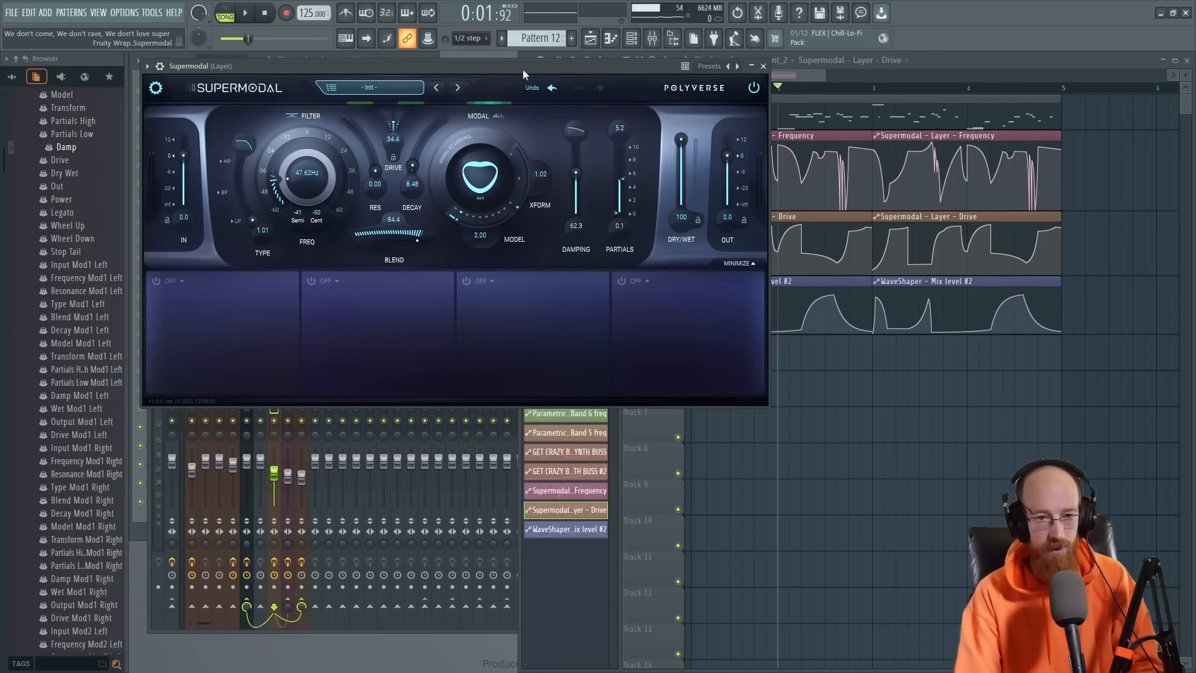
Step: Audition Supermodal's models during playback, stepping Model from 3.00 up to 9.00 and comparing with 1.00
key(space)
click(469, 217)
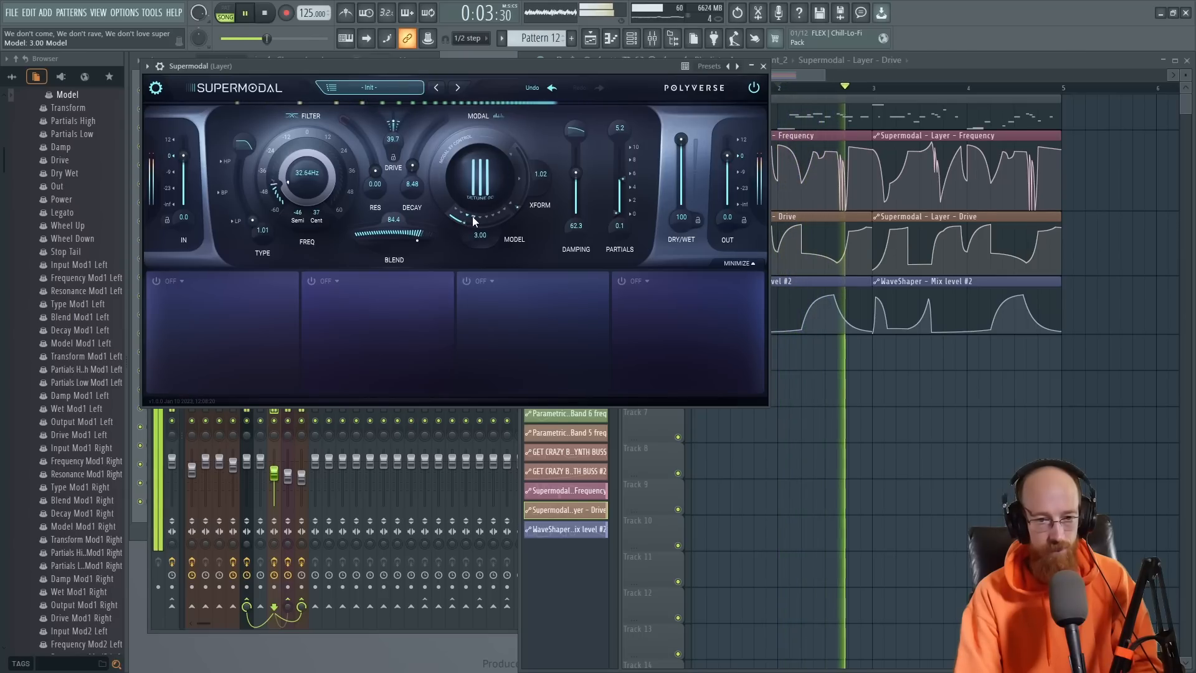
click(482, 215)
click(484, 217)
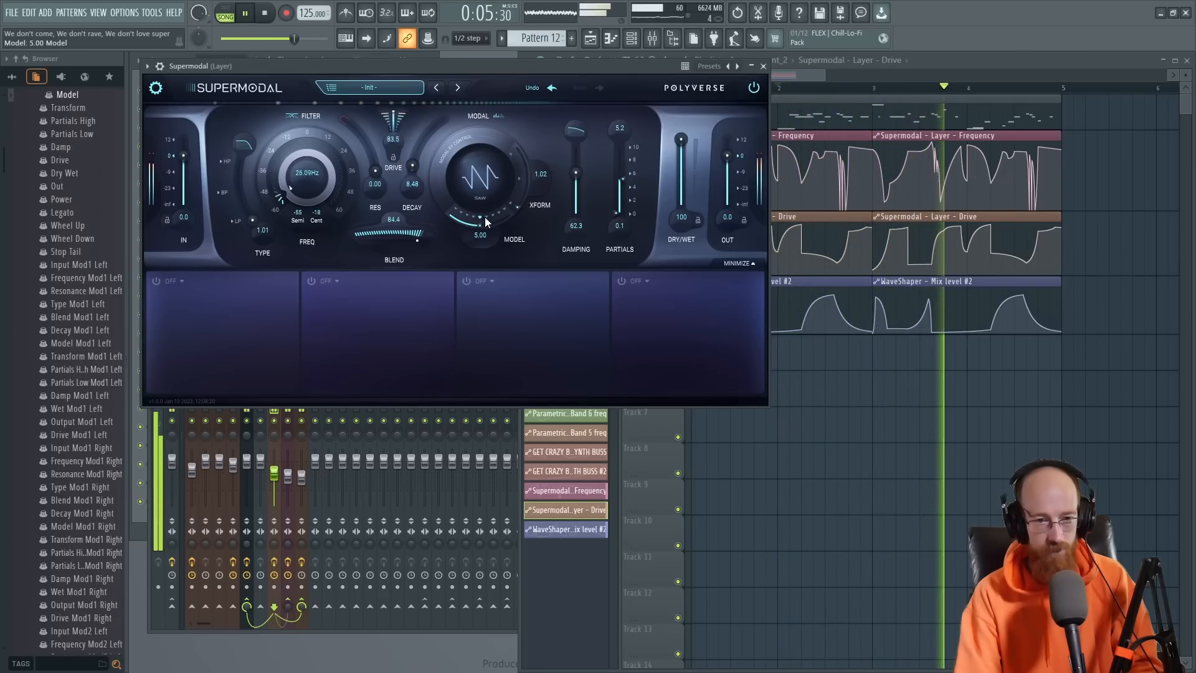
click(492, 215)
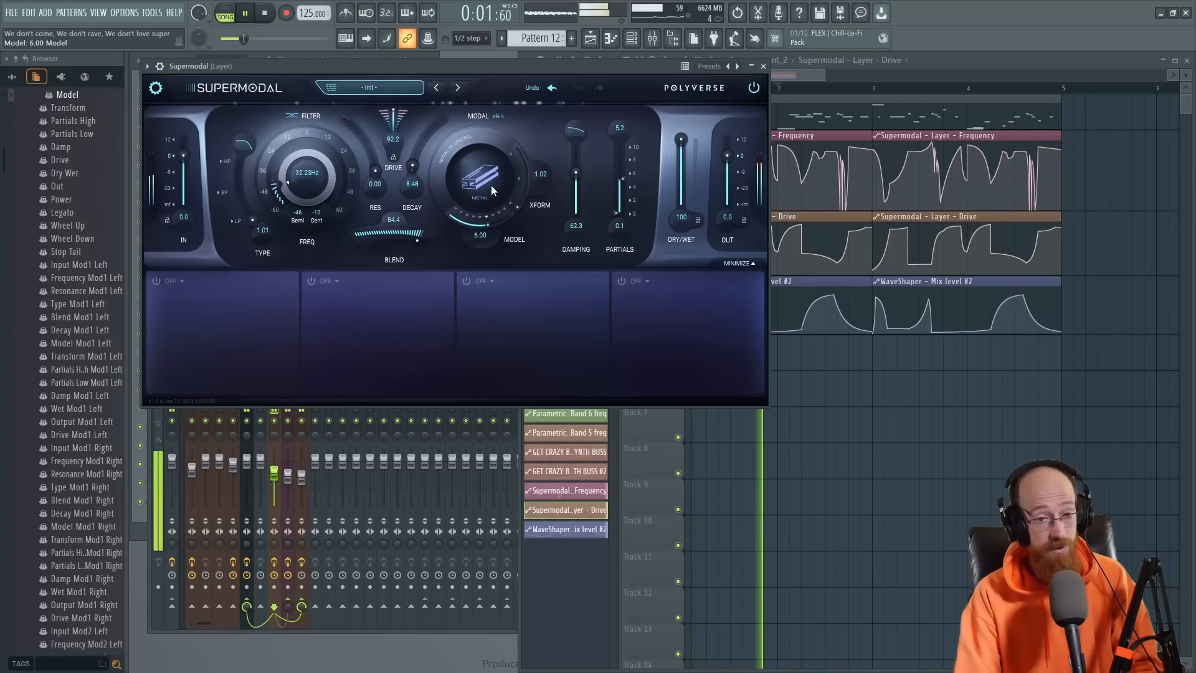
click(500, 212)
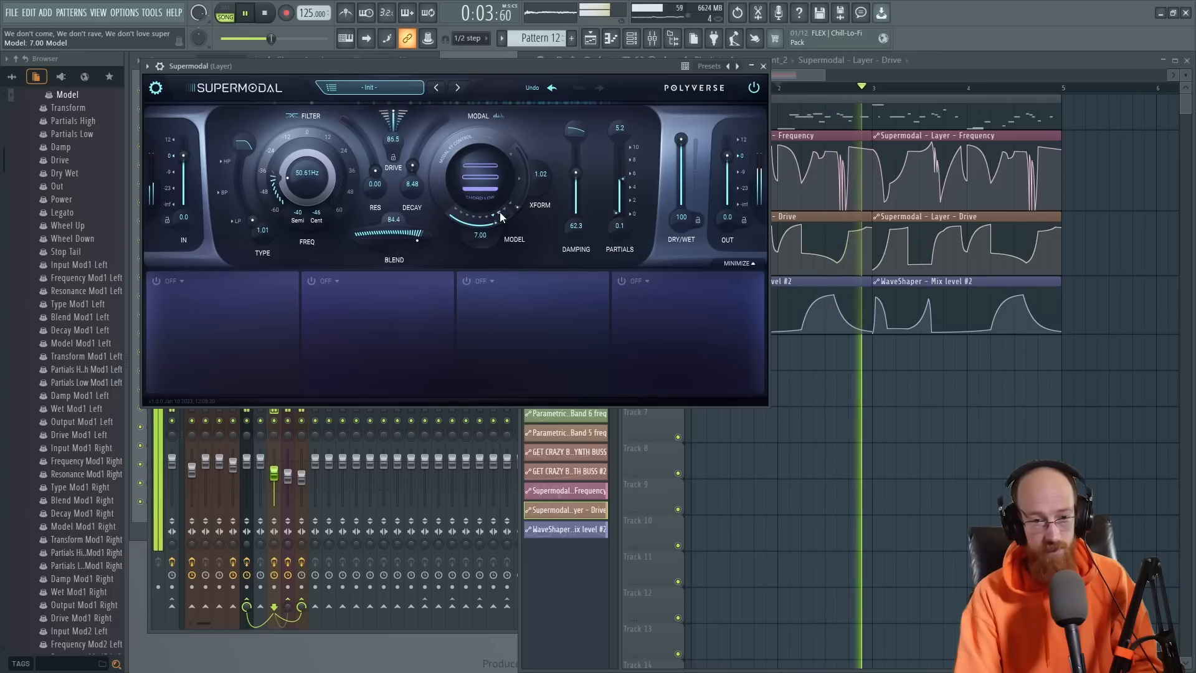
click(500, 212)
click(505, 208)
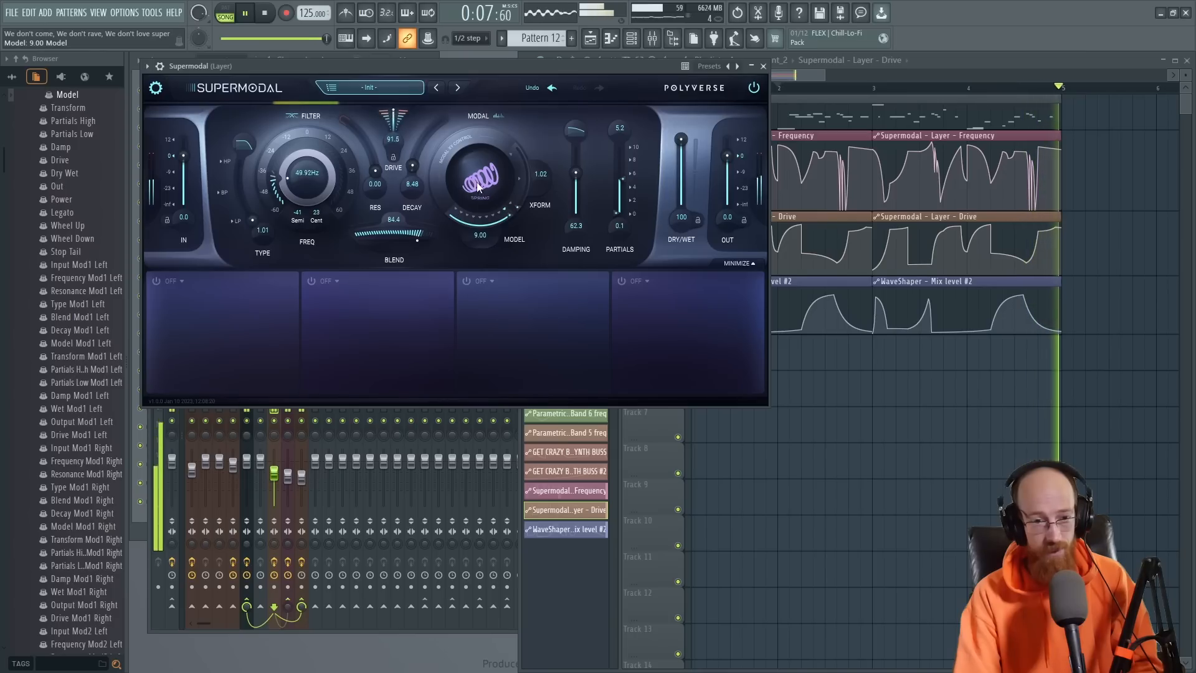
click(461, 213)
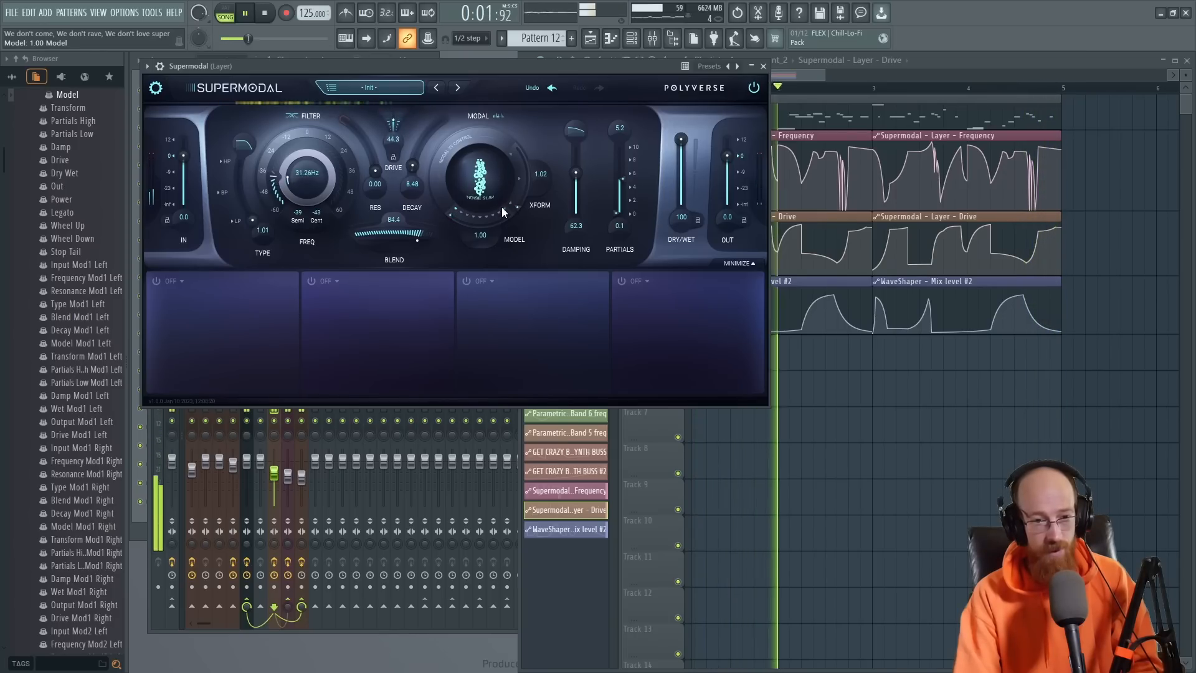
key(space)
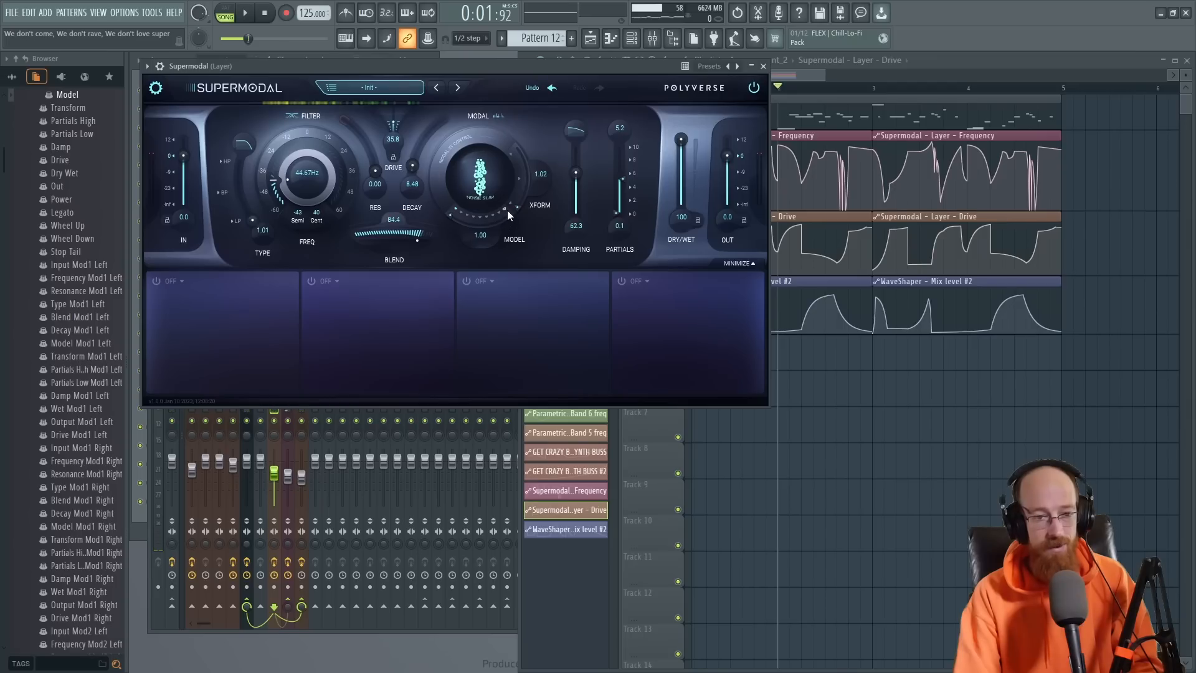
Step: Show Supermodal's Model at 9.00, return it to 2.00, and set XForm to 1.00
click(507, 210)
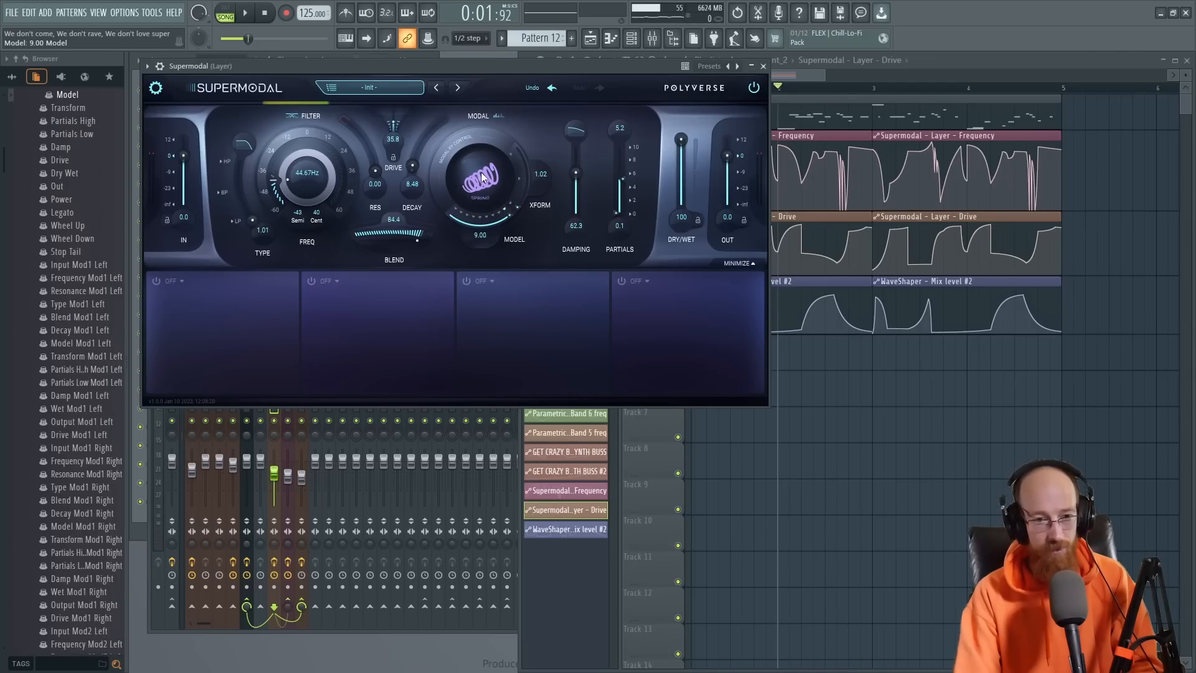
click(461, 216)
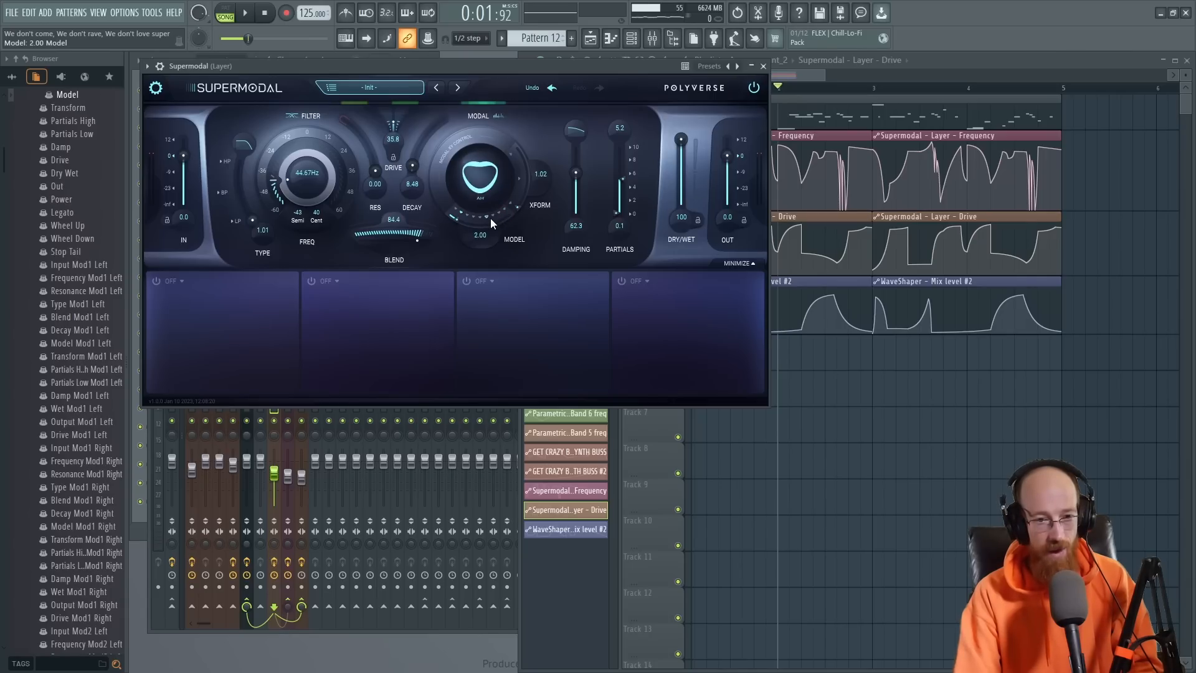
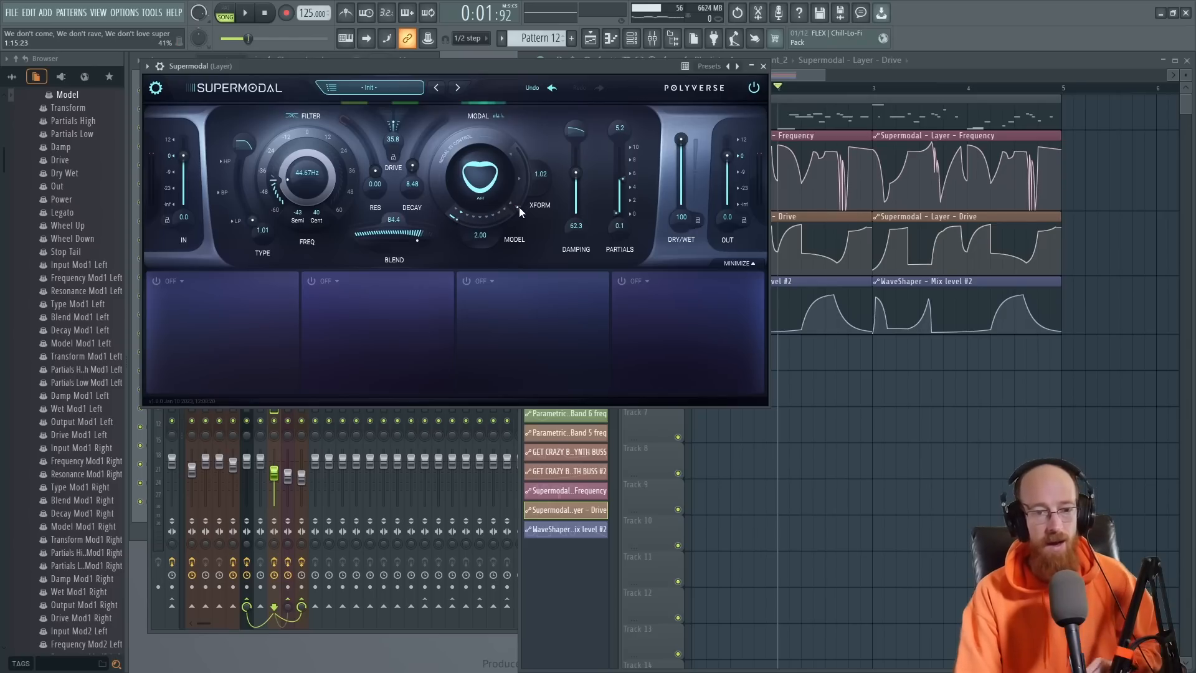
drag(519, 208, 526, 200)
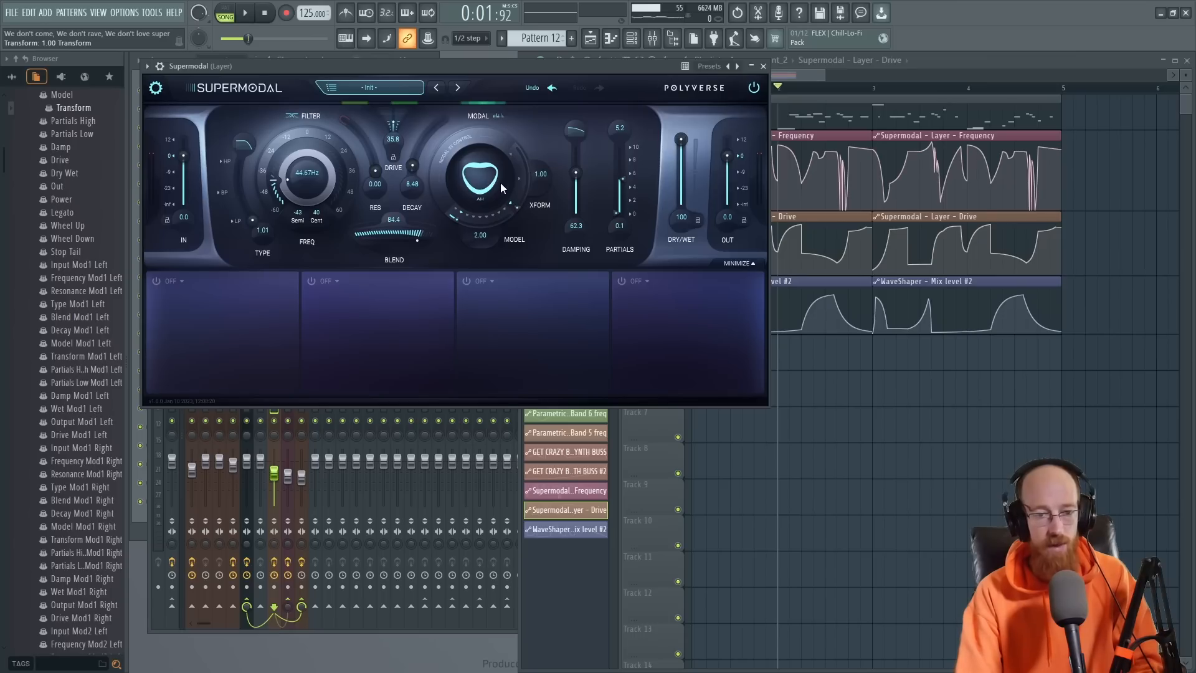
Step: Create an automation clip for Supermodal's Transform parameter and enlarge its playlist track, Track 5
click(147, 66)
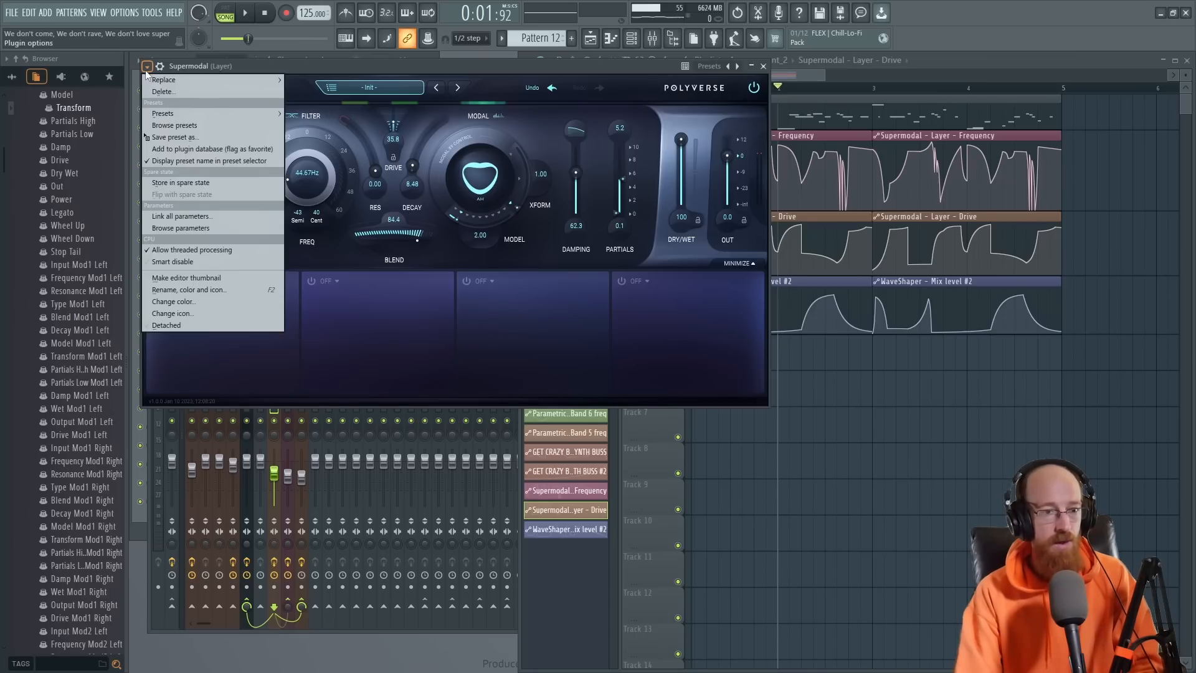
click(534, 71)
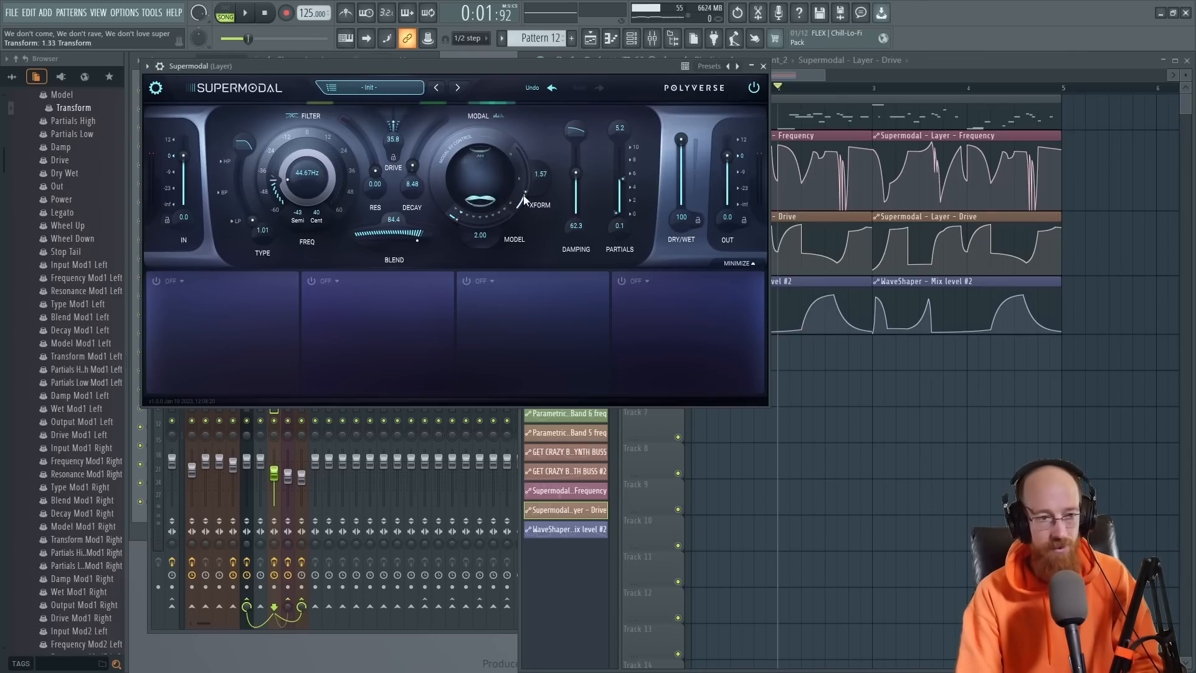
right_click(81, 114)
click(100, 122)
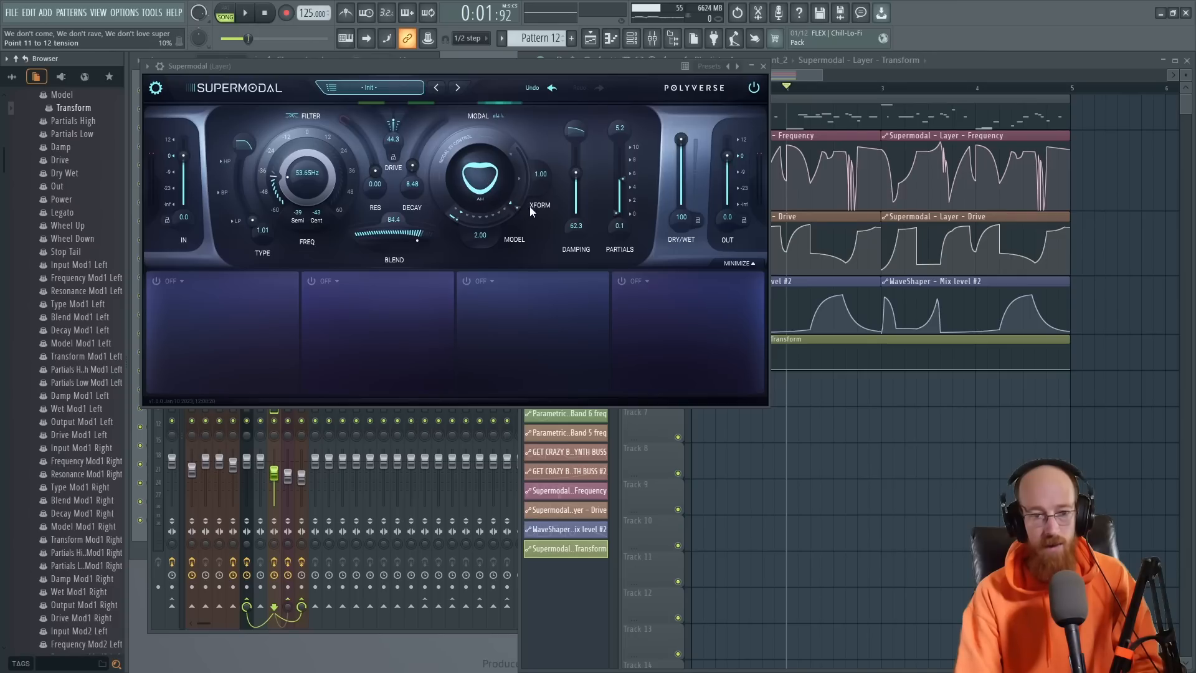
click(937, 61)
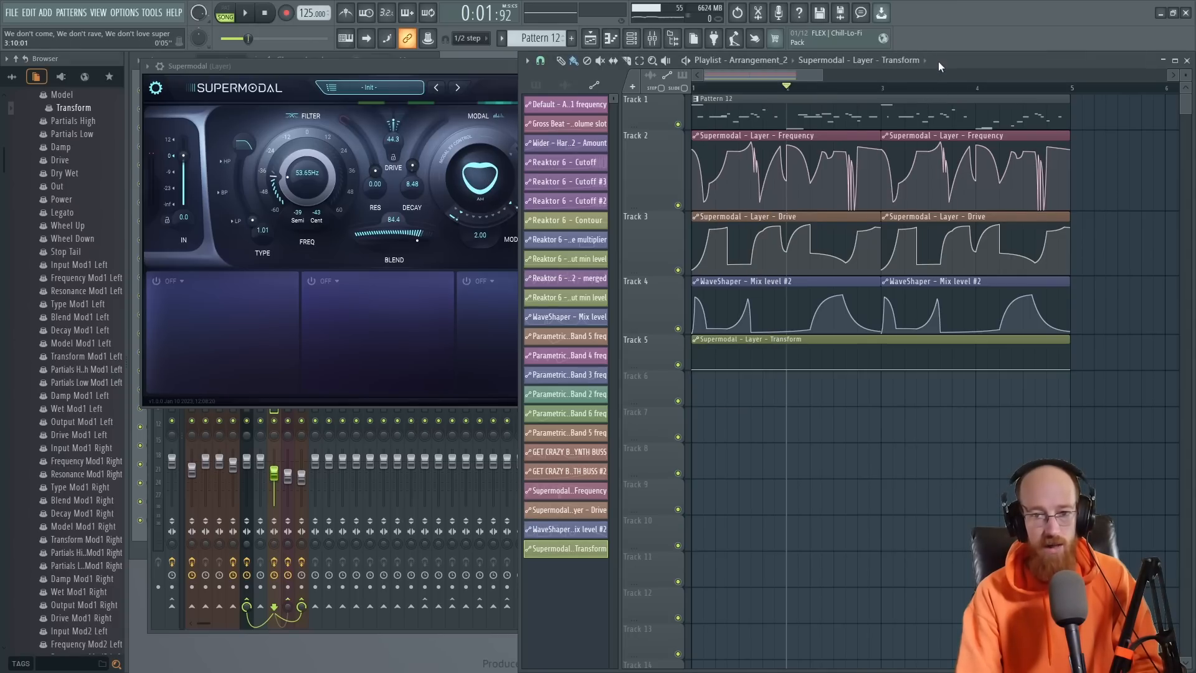
drag(666, 369, 665, 428)
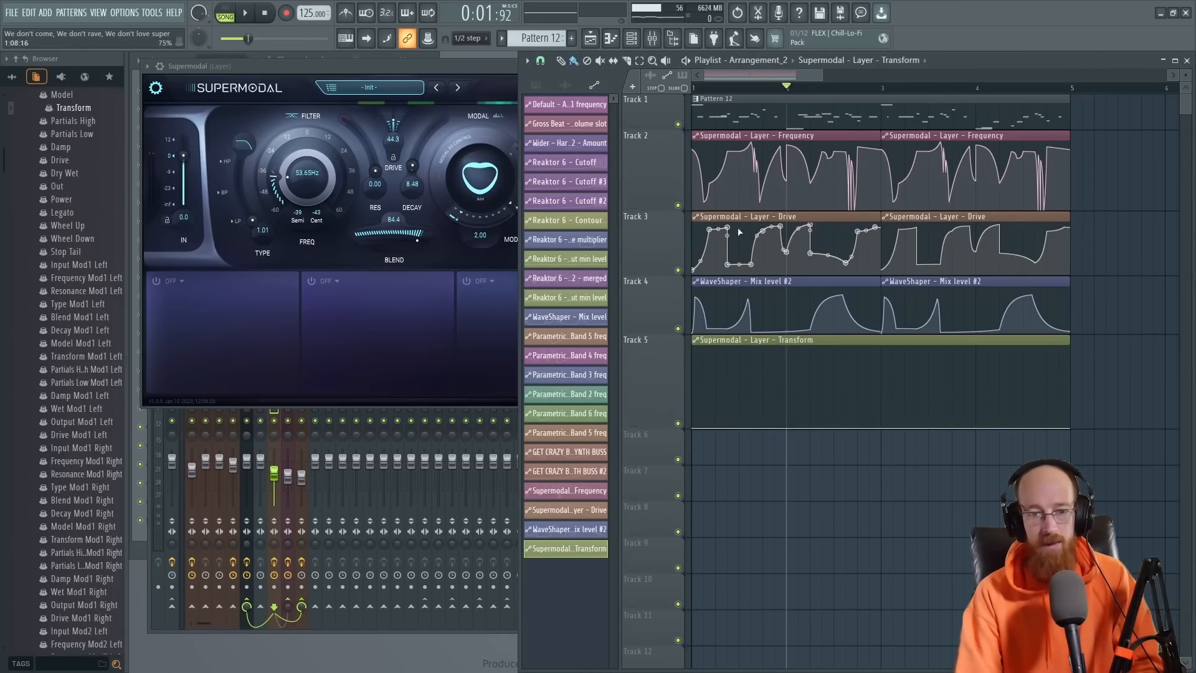
Step: Shape the Transform automation with a falling curve from the start and a rising peak at 1:07:00 that drops to zero, and audition it
scroll(705, 101, up, 5)
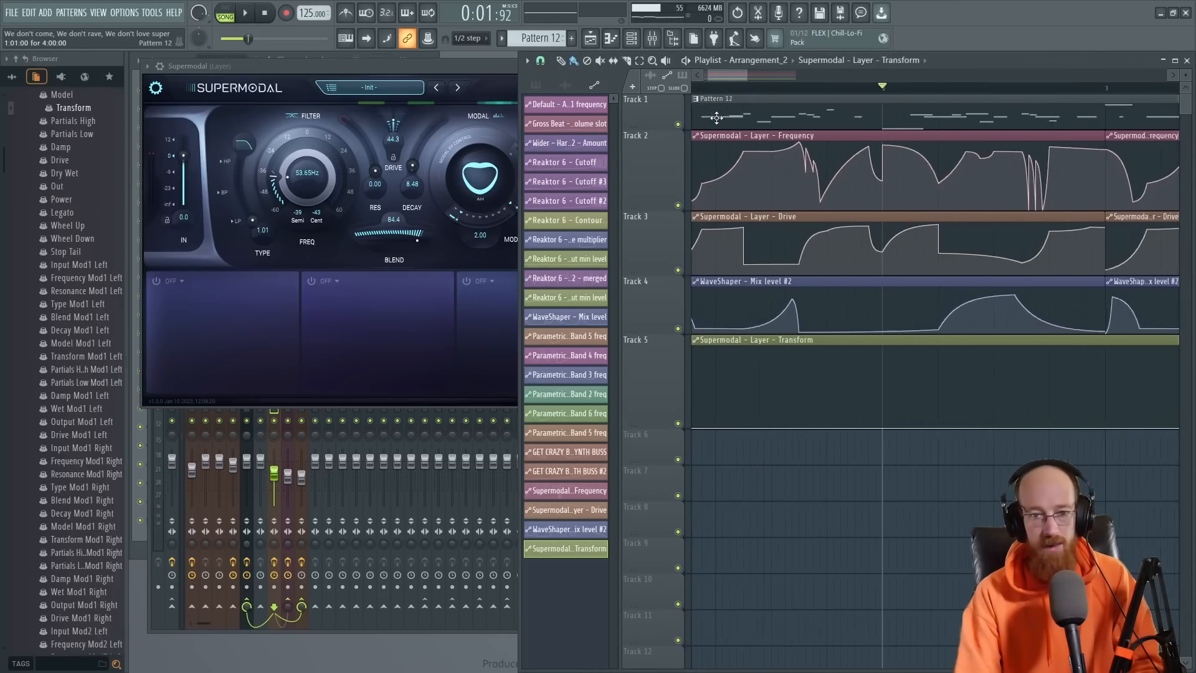
scroll(705, 101, down, 3)
scroll(719, 157, up, 3)
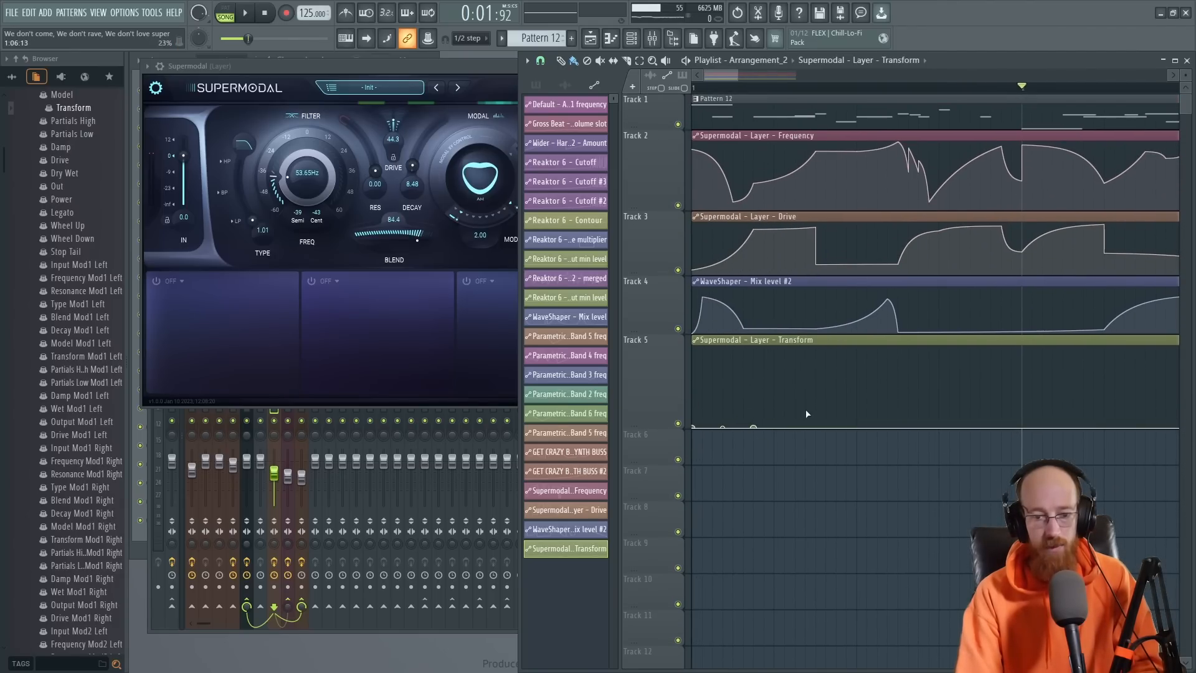
drag(754, 427, 833, 441)
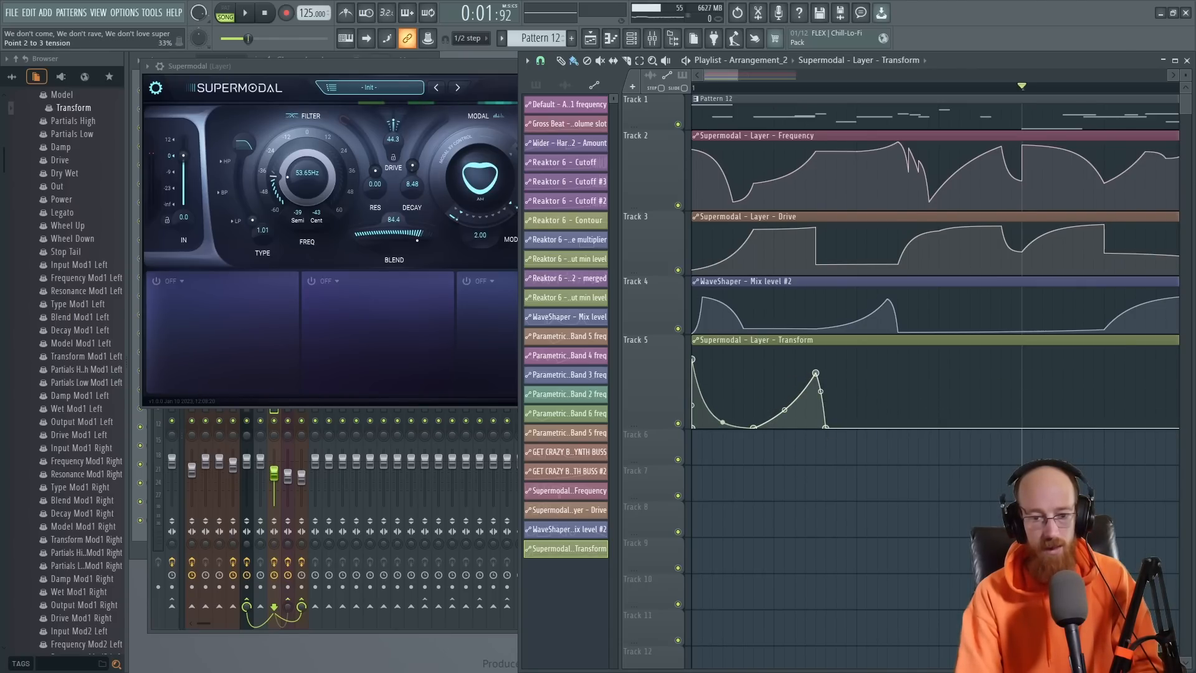
key(space)
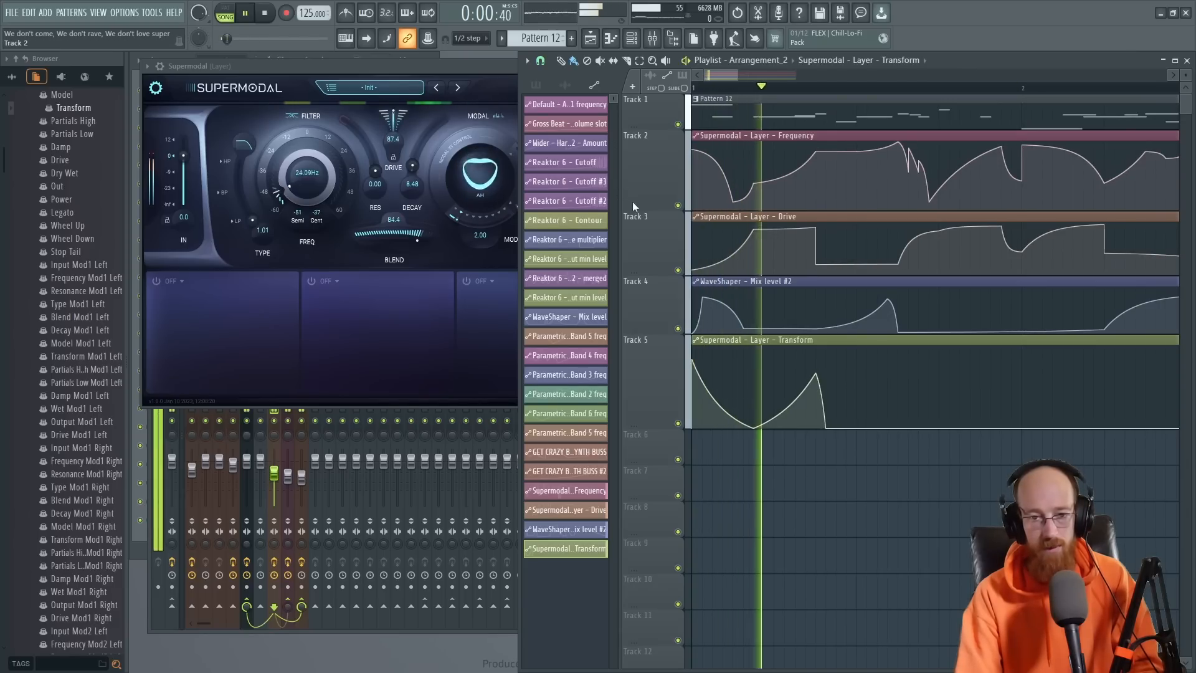
Step: Bend the opening falling curve of the Transform clip outward between points 2 and 3 while auditioning the start
key(space)
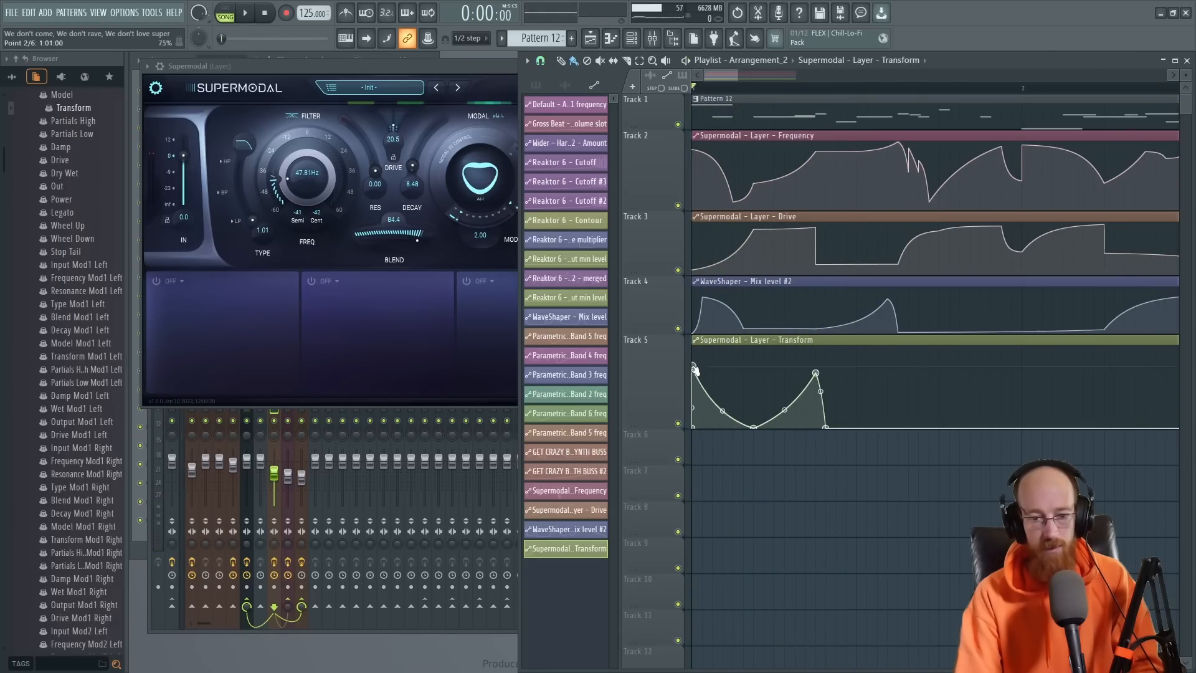
key(space)
key(space)
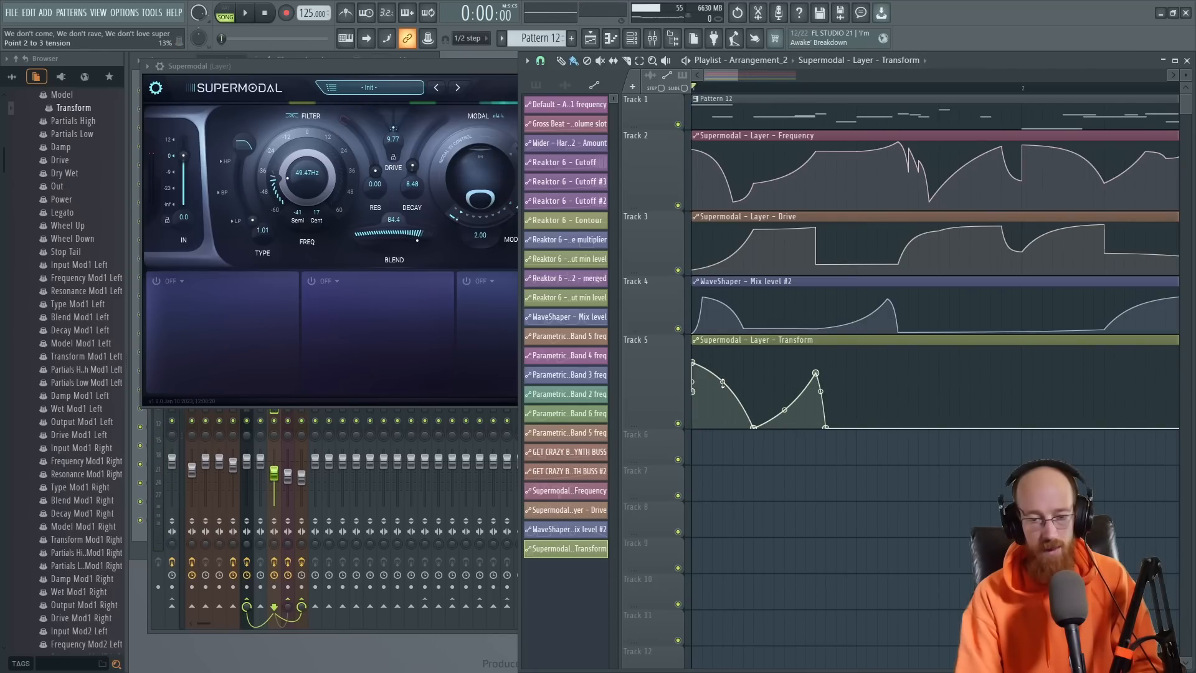
key(space)
key(space)
key(space)
key(space)
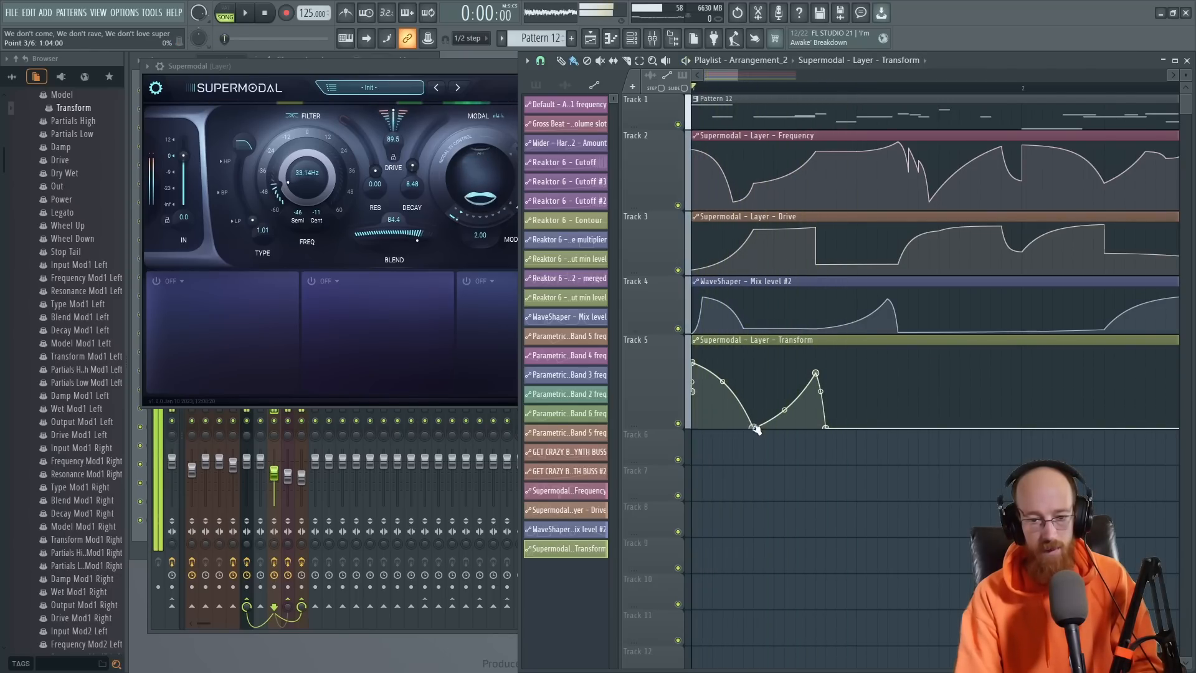
Step: Move the first low point of the Transform clip to 1:03:00, lower the starting peak slightly, and audition
drag(755, 429, 738, 433)
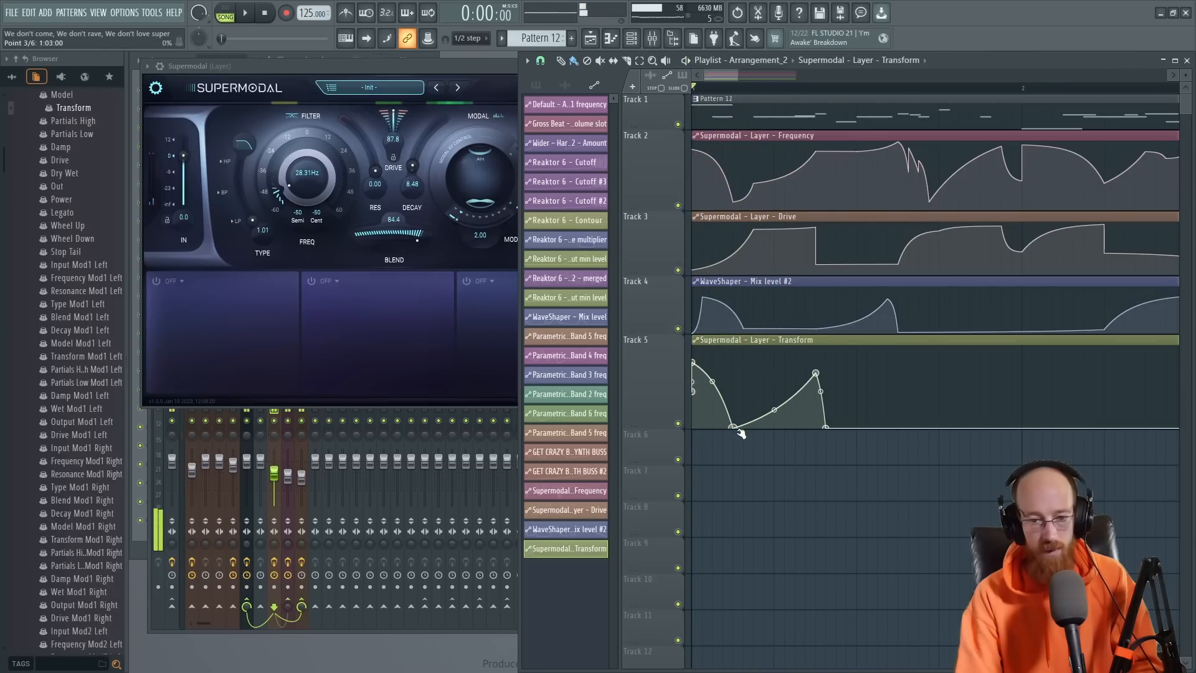
key(space)
key(space)
key(space)
mouse_move(694, 364)
mouse_down()
mouse_move(704, 429)
mouse_move(693, 431)
mouse_move(690, 375)
mouse_up()
key(space)
key(space)
key(space)
key(space)
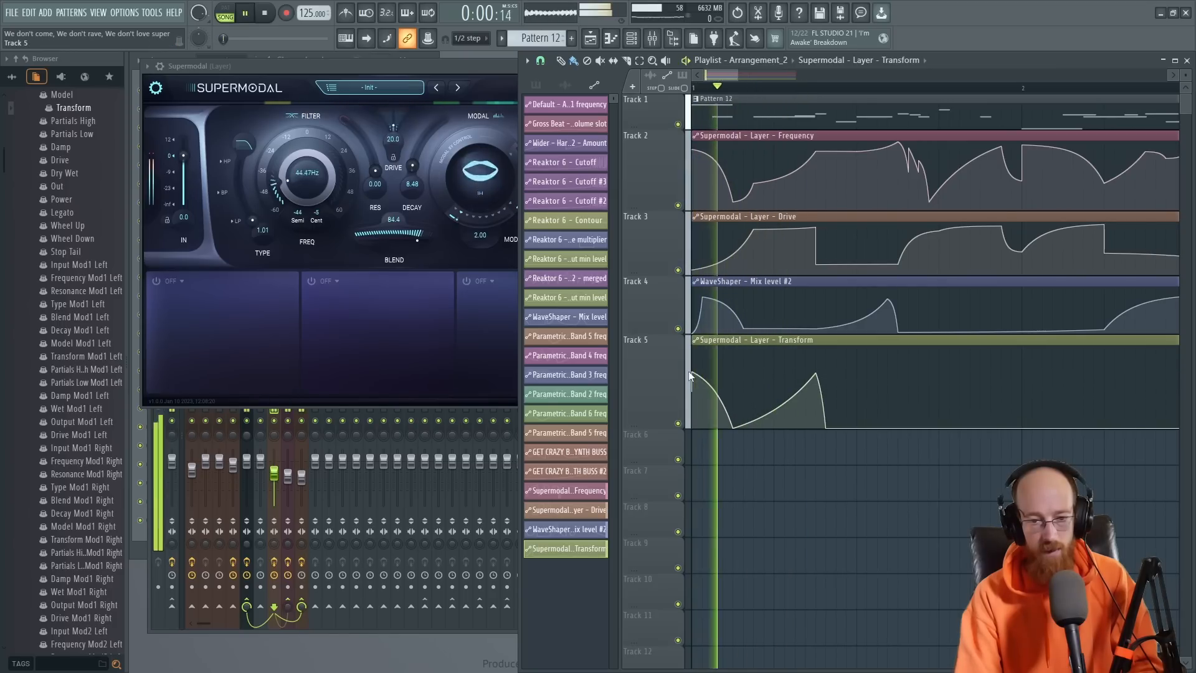
key(space)
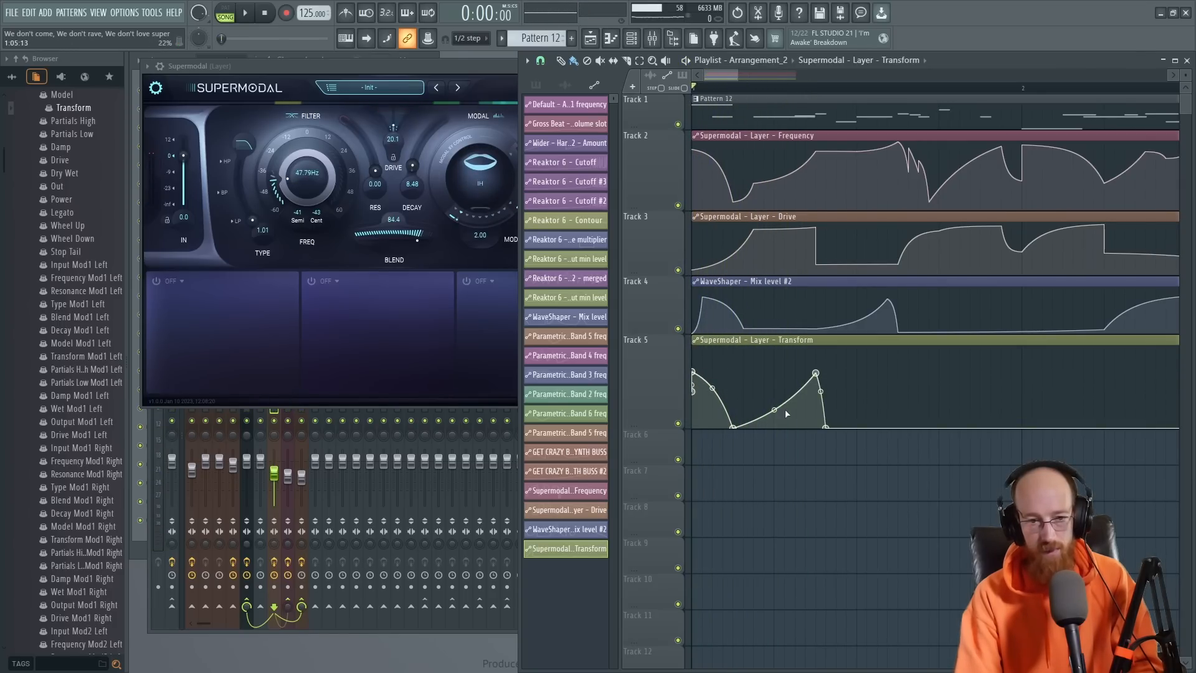
Step: Audition the opening, then add a narrow Transform peak starting from zero at 1:09:00 and falling back to zero at 1:11:00
key(space)
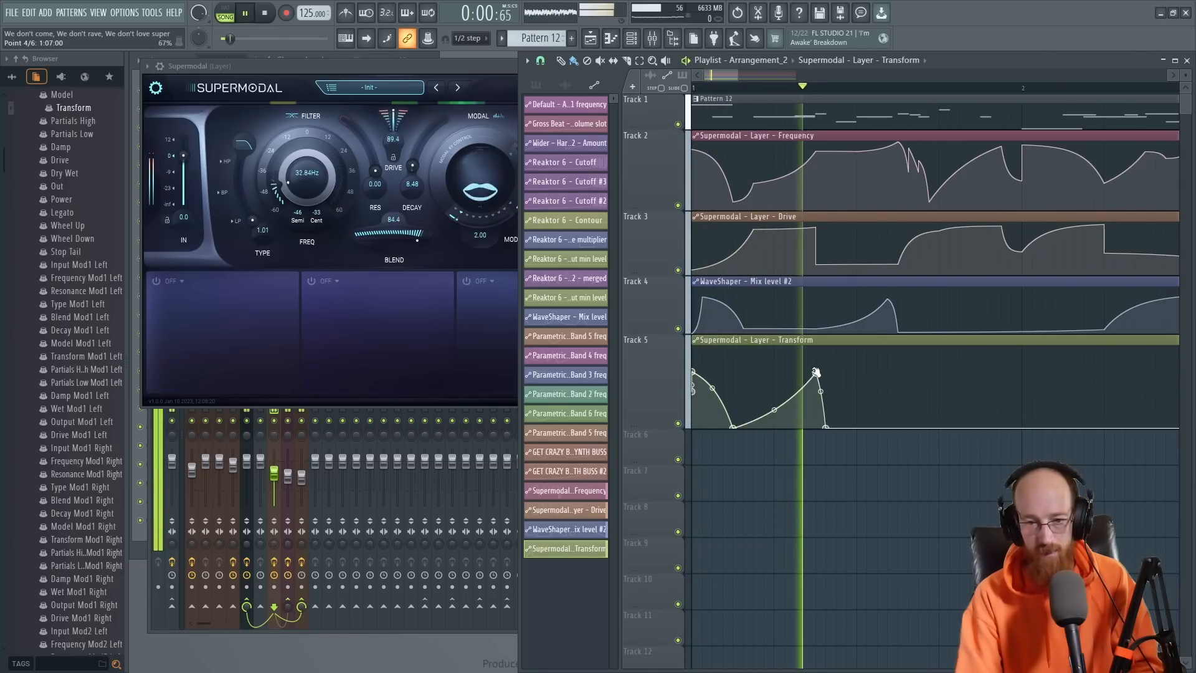
key(space)
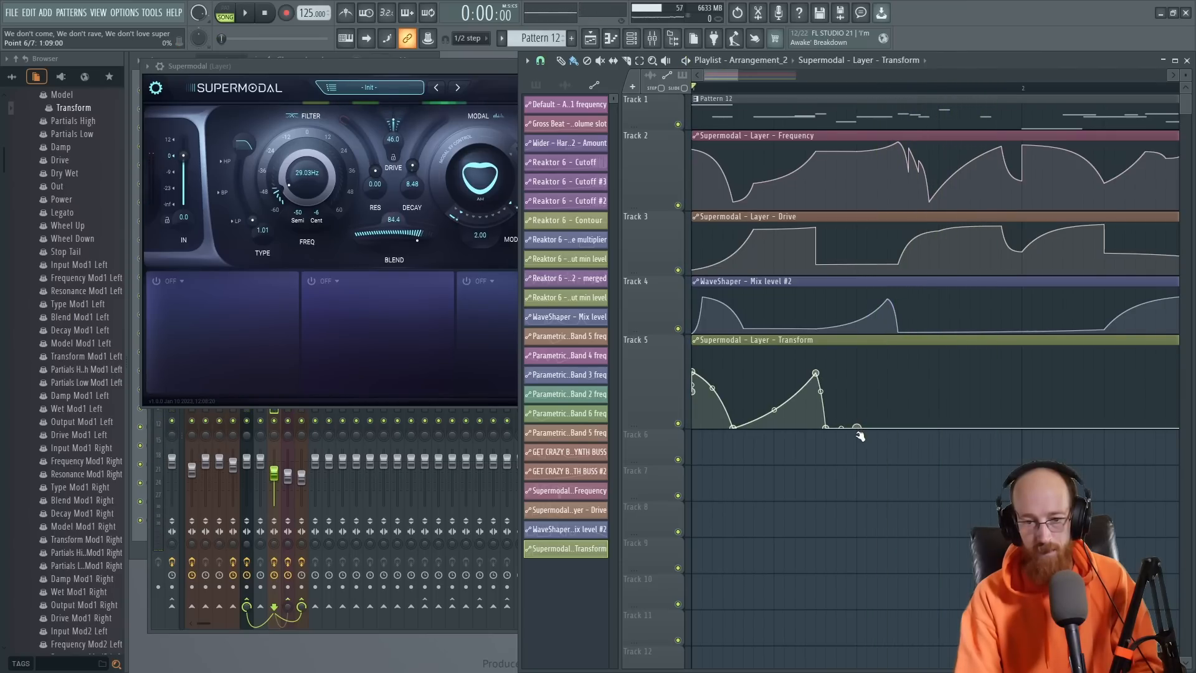
drag(901, 399, 906, 439)
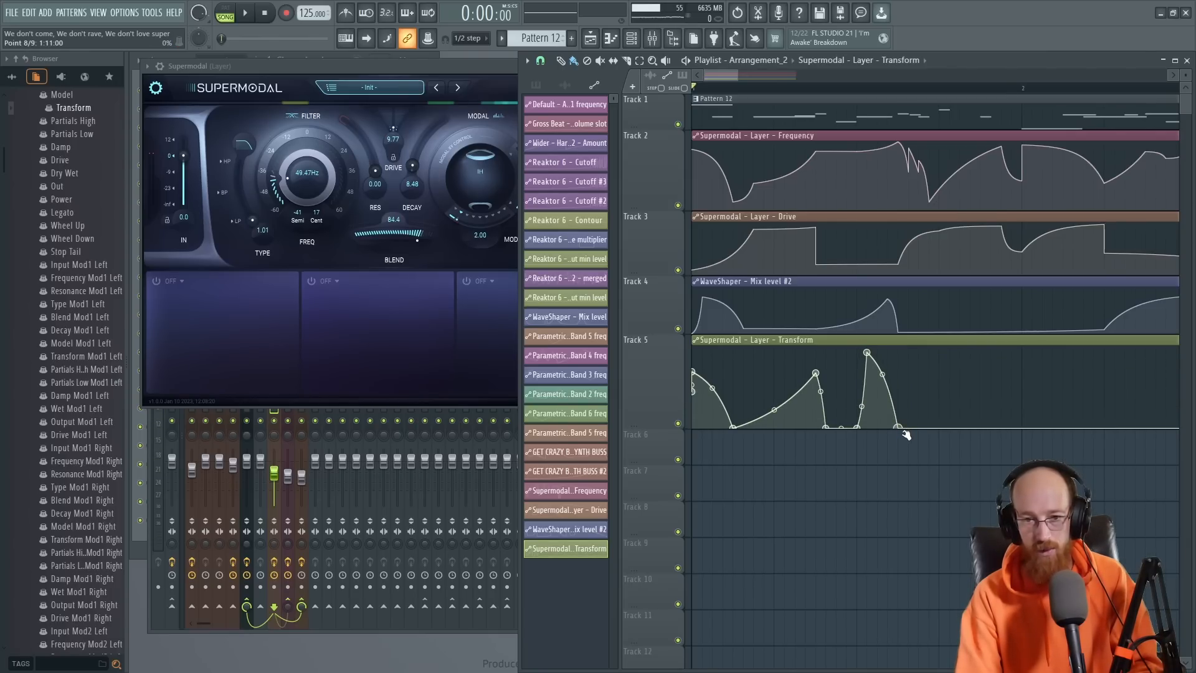
Step: Add a Transform peak rising from bar 2 to 95% at 2:03:12 and back to zero at 2:05:00, and audition the loop
scroll(903, 436, right, 3)
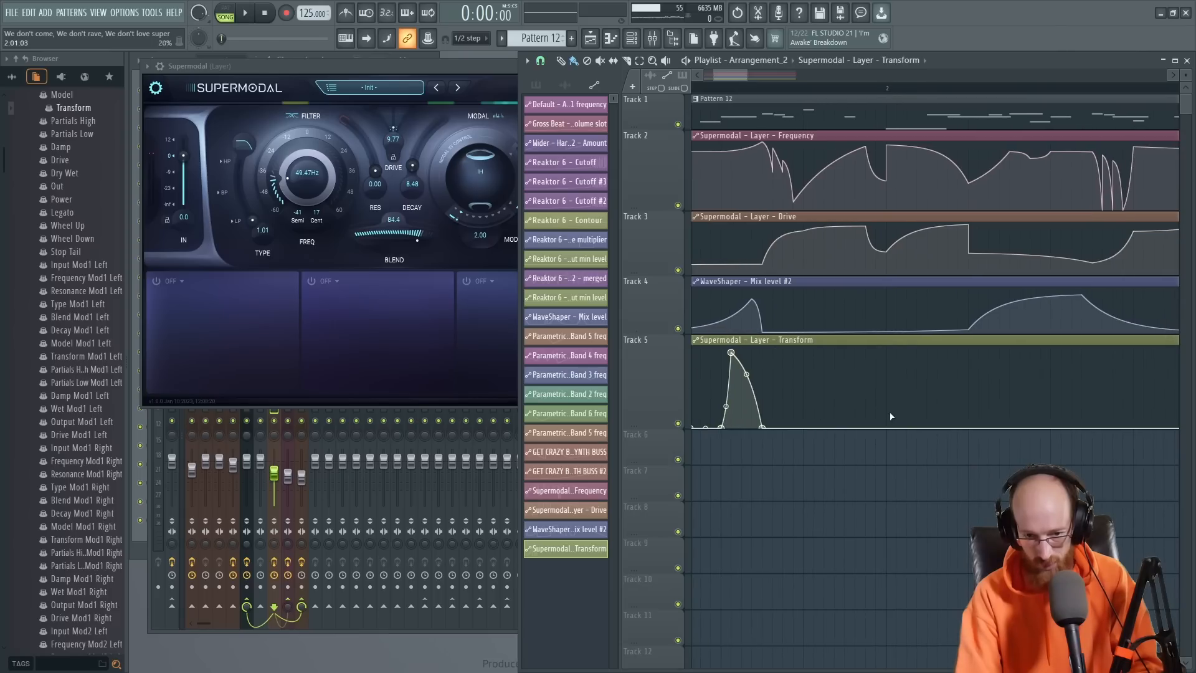
drag(891, 416, 892, 436)
drag(934, 400, 939, 351)
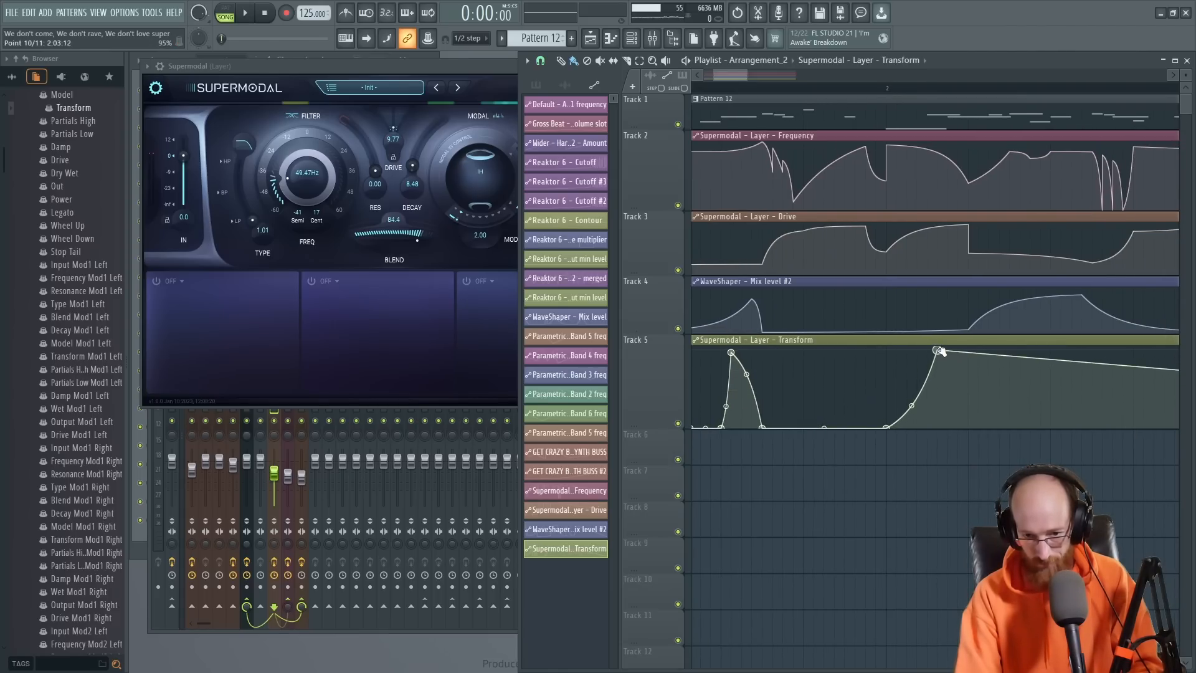
drag(970, 418, 977, 431)
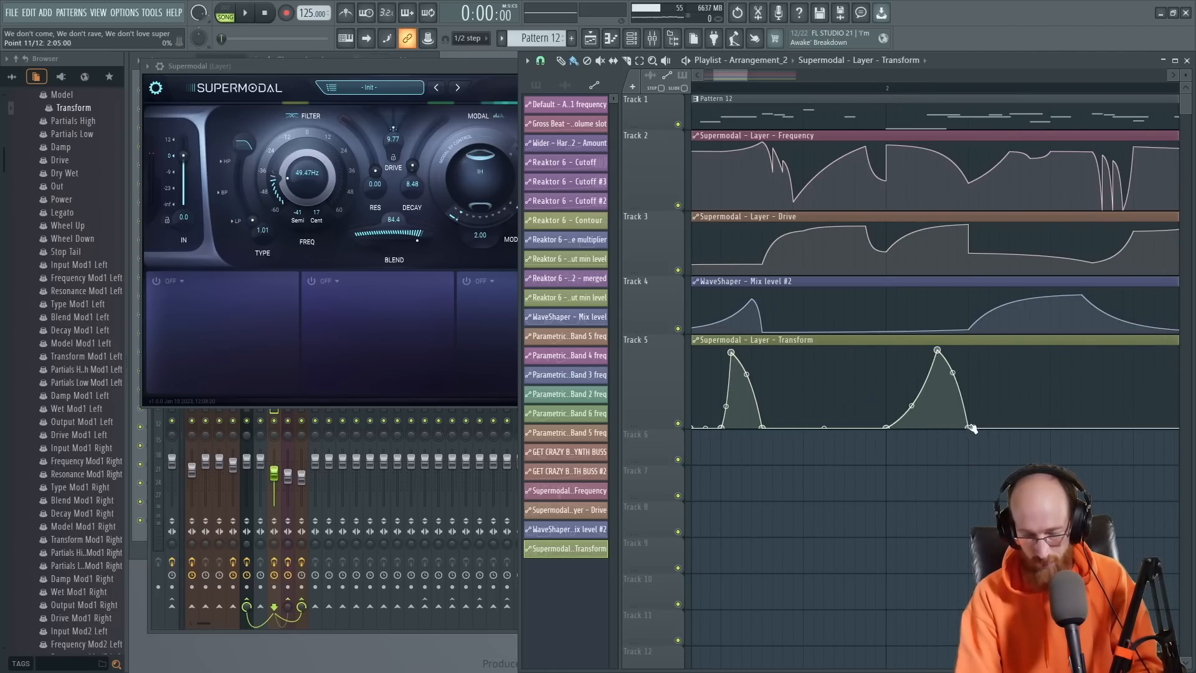
key(space)
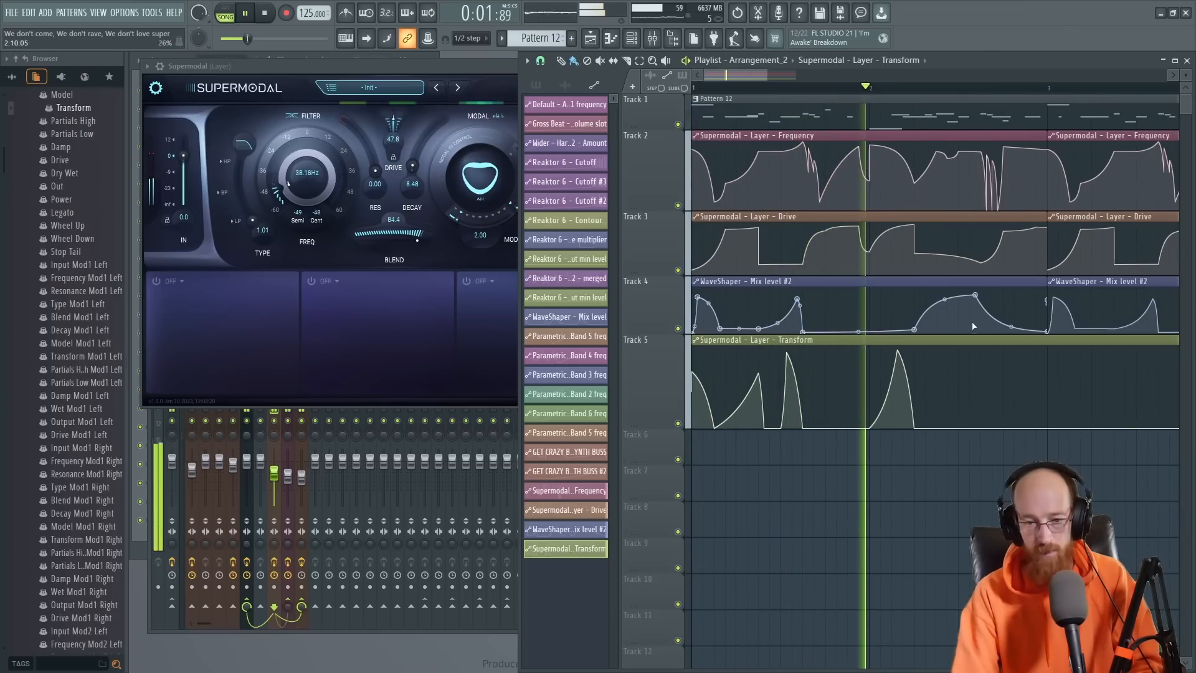
key(space)
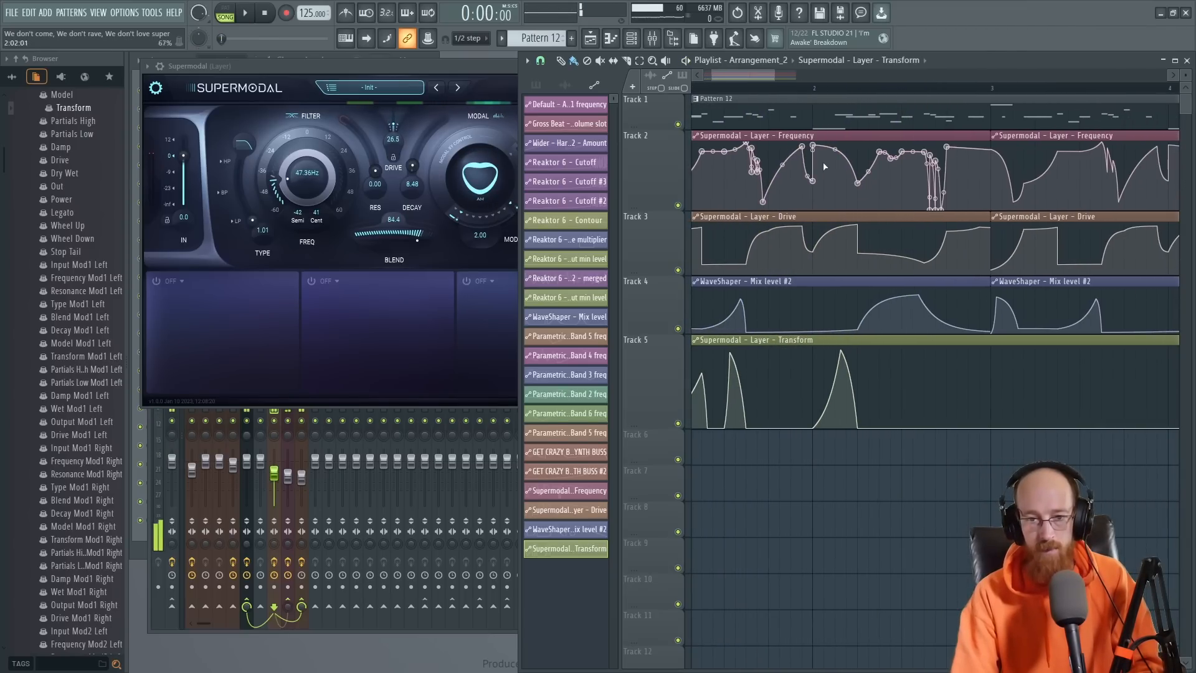
Step: Lower the 2:03:12 Transform peak to 62% and bend its rising curve outward while auditioning from bar 2
click(822, 94)
key(space)
key(space)
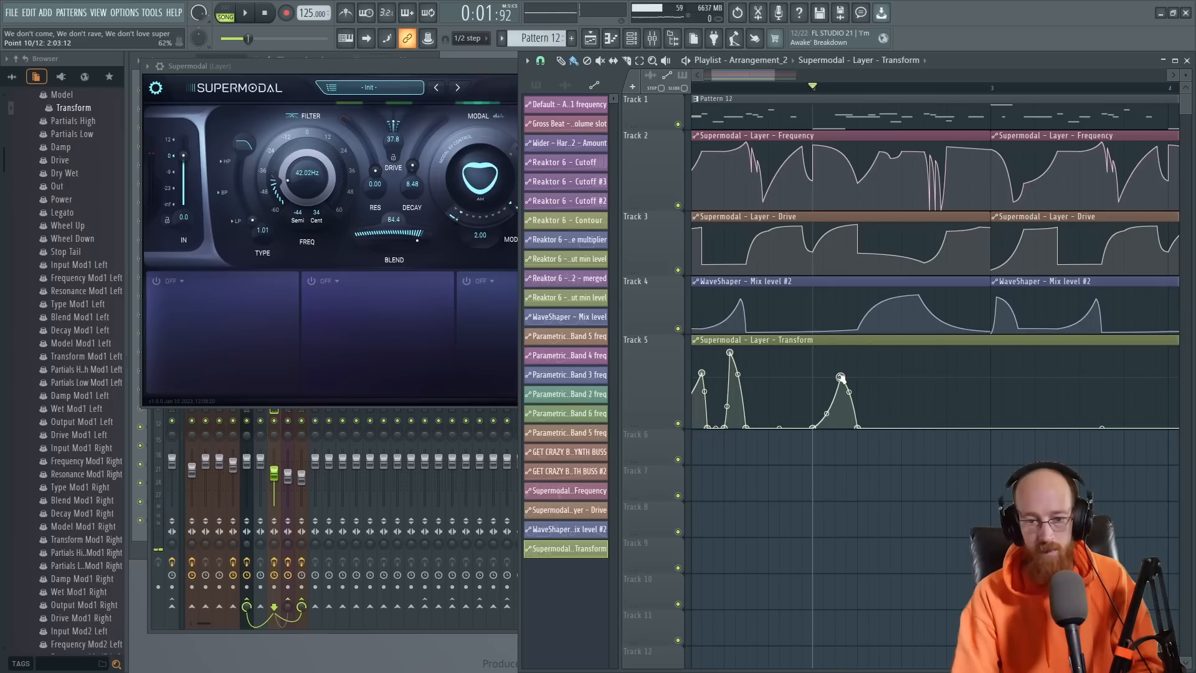
key(space)
key(space)
drag(826, 413, 826, 378)
key(space)
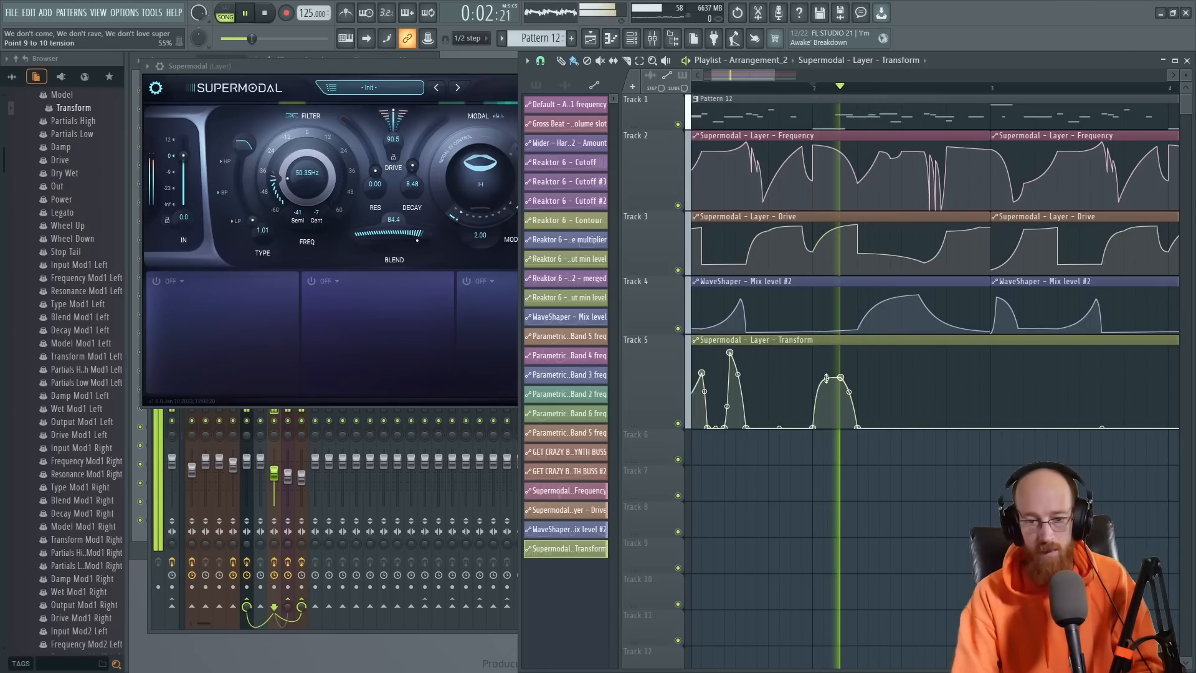
key(space)
key(space)
key(space)
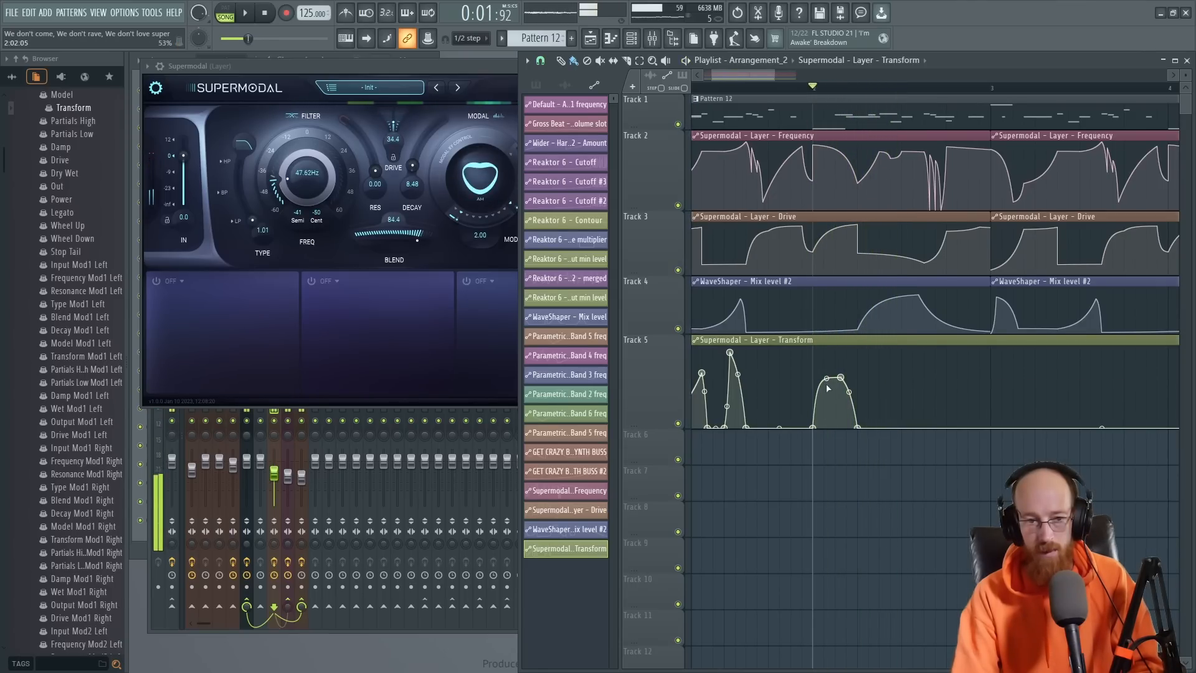
Step: Audition the bar 2 Transform bump flattened to zero, then raise its peak near the clip's maximum and audition again
key(space)
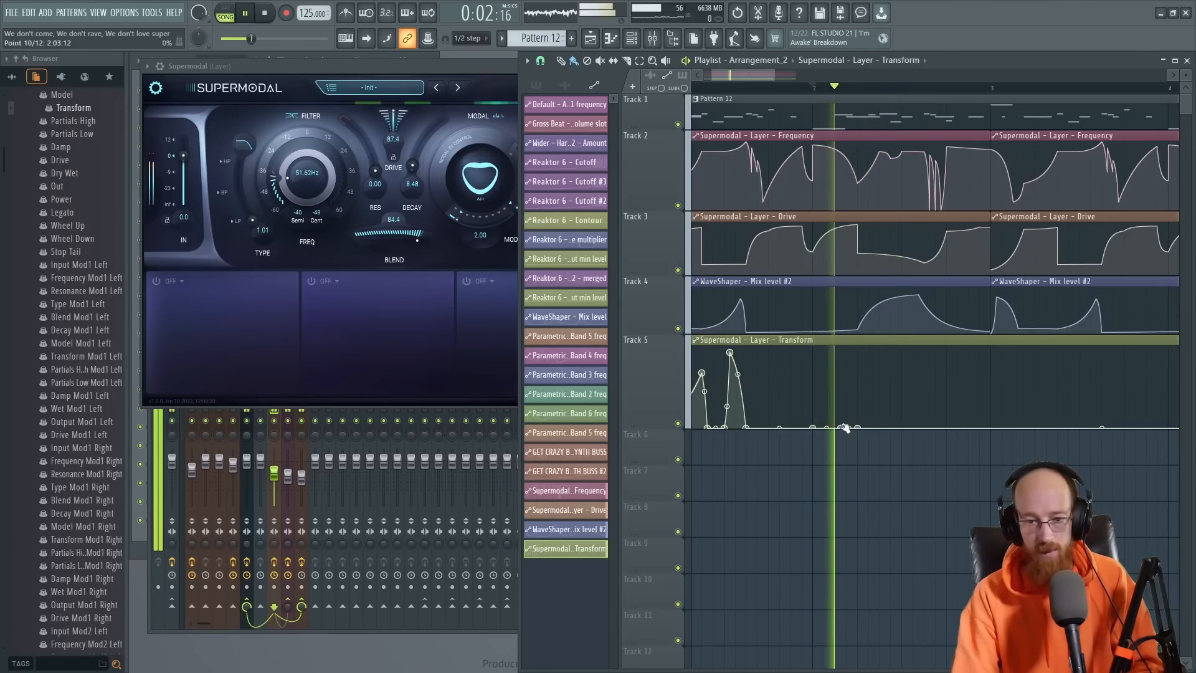
key(space)
drag(845, 431, 842, 355)
key(space)
key(space)
Step: Set Supermodal's Model to 6.00 and lower the bar 2 Transform peak somewhat while auditioning
click(470, 71)
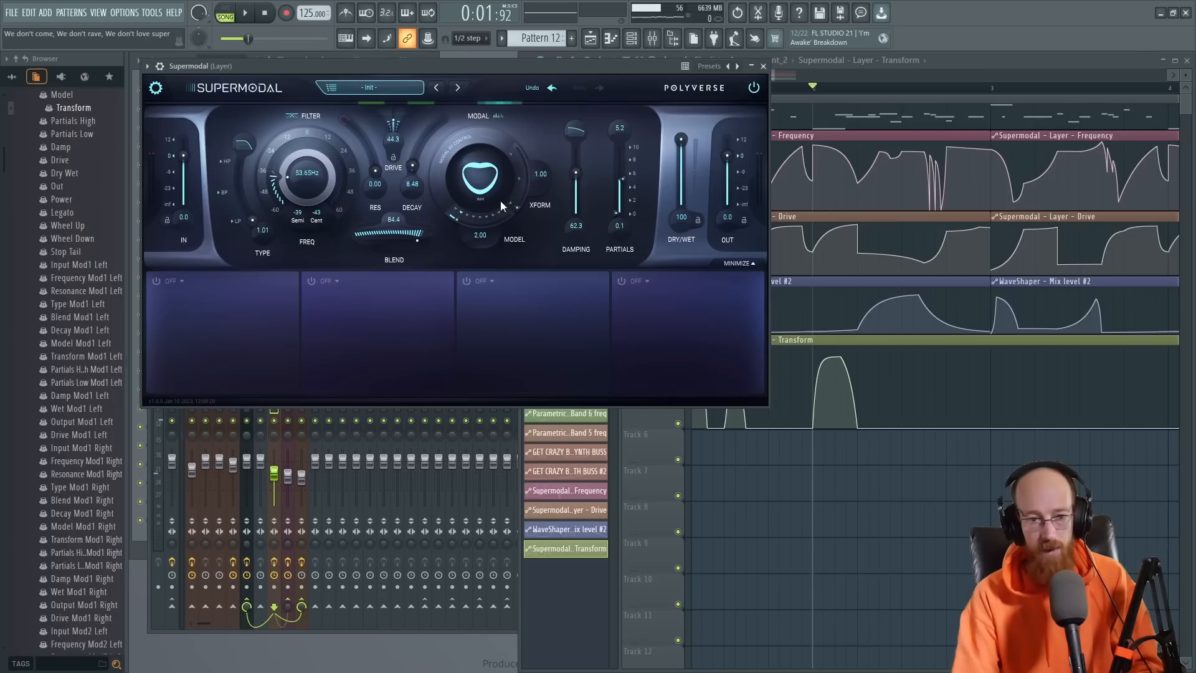
drag(468, 218, 485, 218)
key(space)
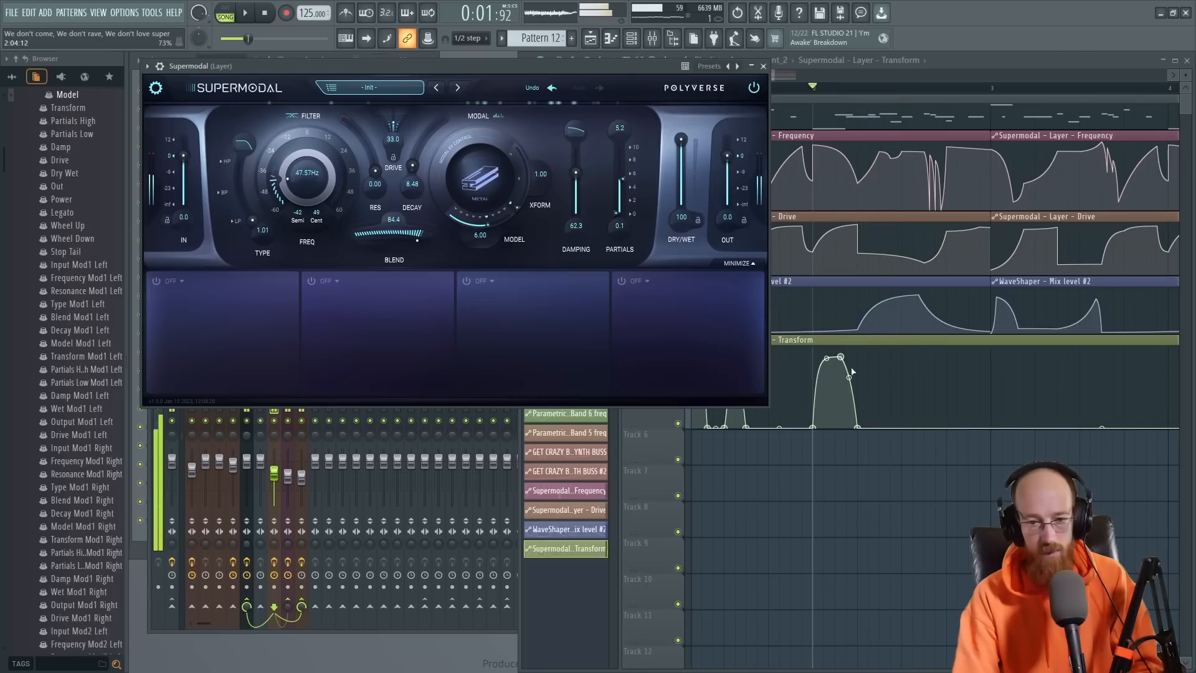
drag(842, 359, 828, 376)
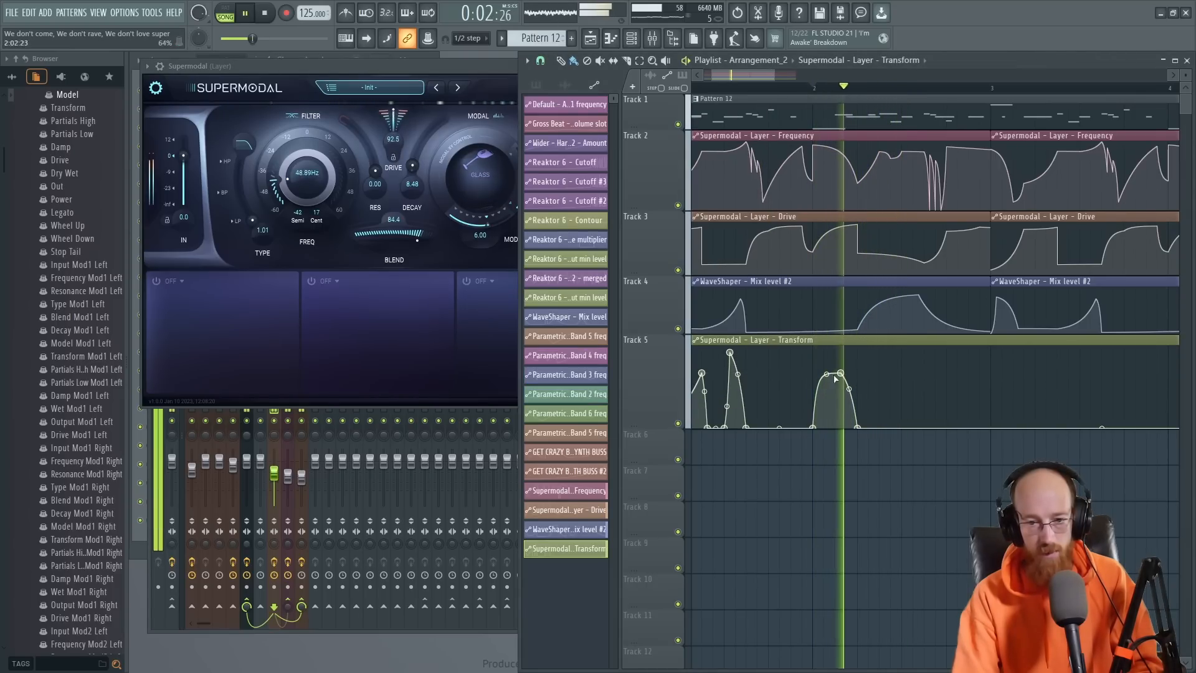
key(space)
Step: Audition Supermodal's Model at 5.00 and at 7.00 from bar 2
click(484, 62)
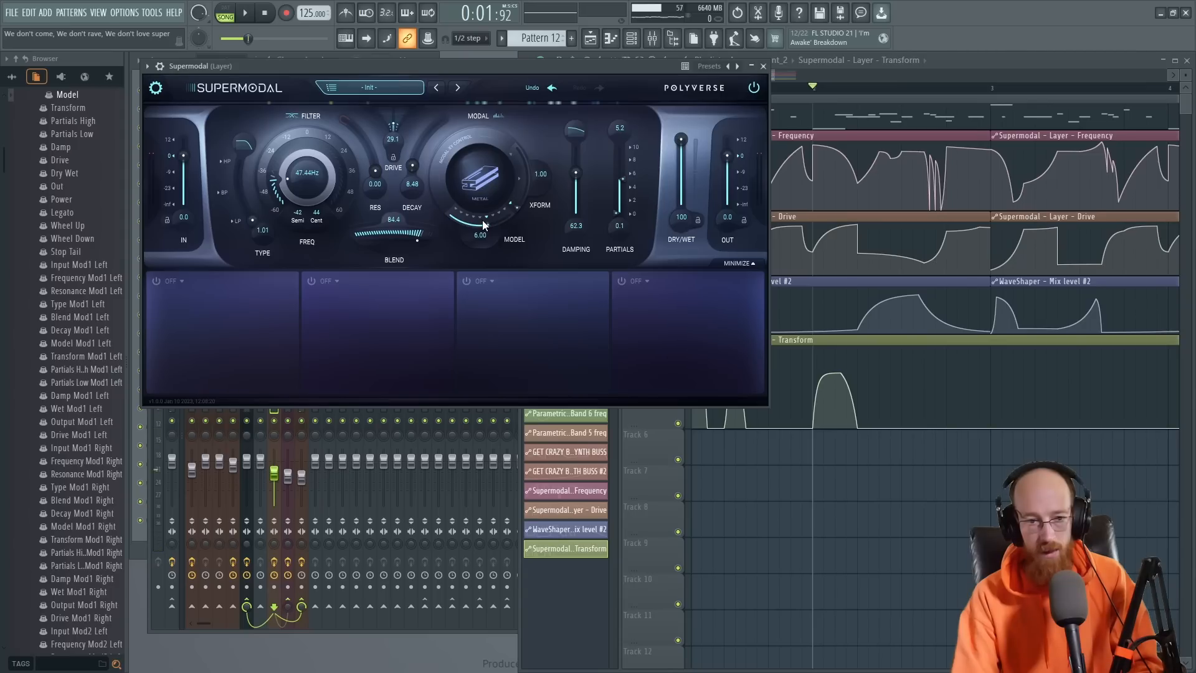
drag(482, 219, 480, 219)
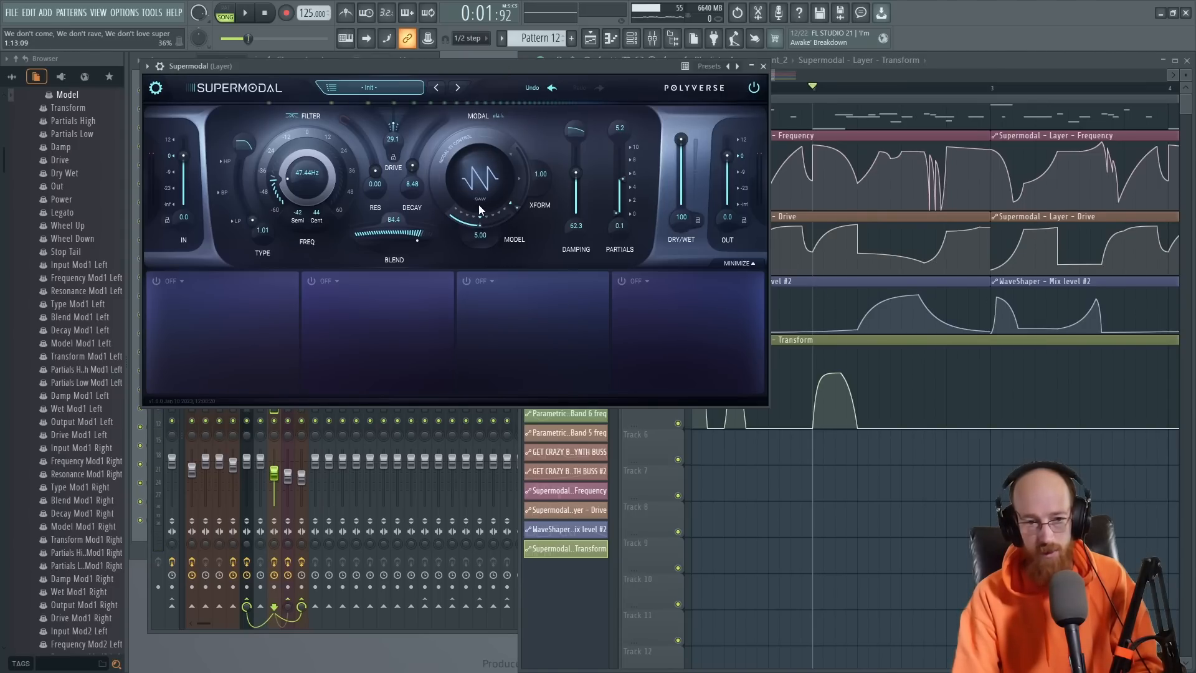
key(space)
click(493, 217)
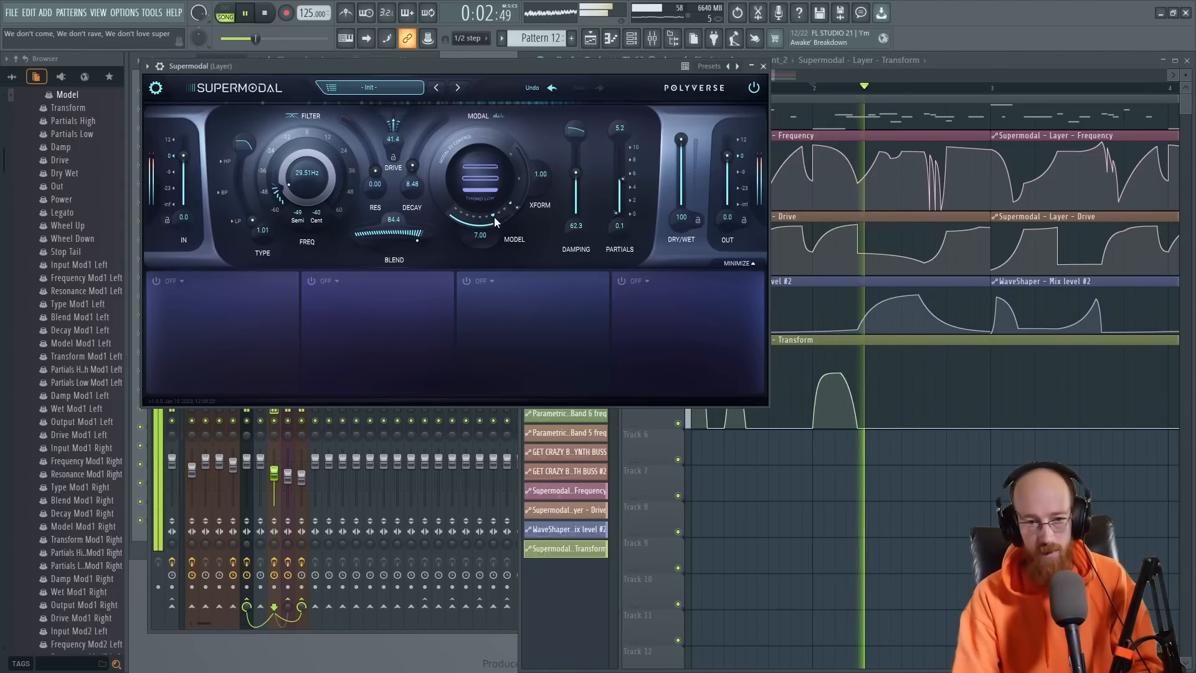
key(space)
key(space)
key(space)
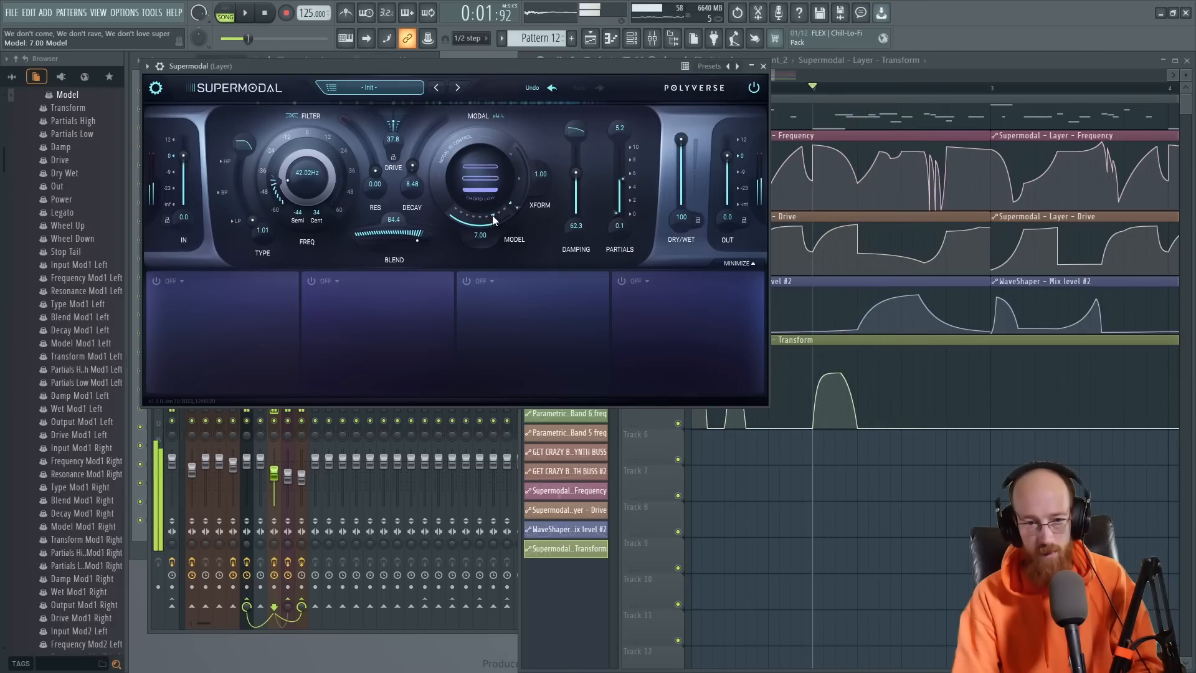
Step: Return Supermodal's Model to 6.00 and audition it from bar 2
key(space)
click(488, 217)
key(space)
key(space)
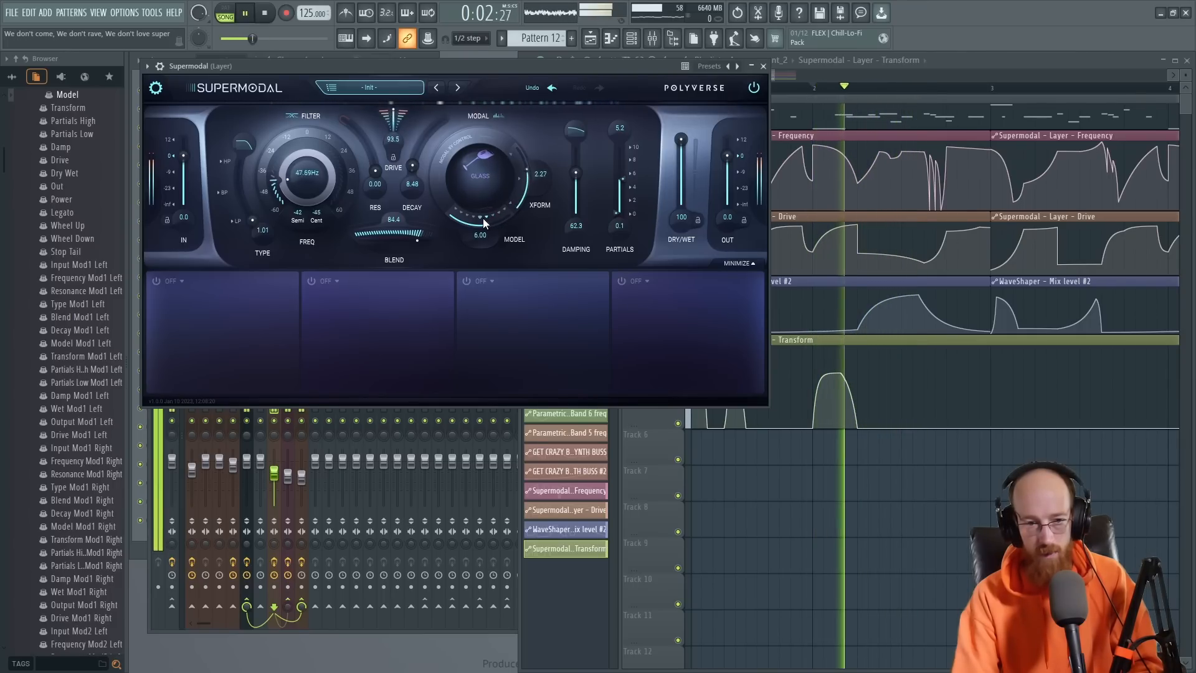
Step: Audition Supermodal's Blend at 47.5 from bar 2 and return it to 84.4
key(space)
click(393, 235)
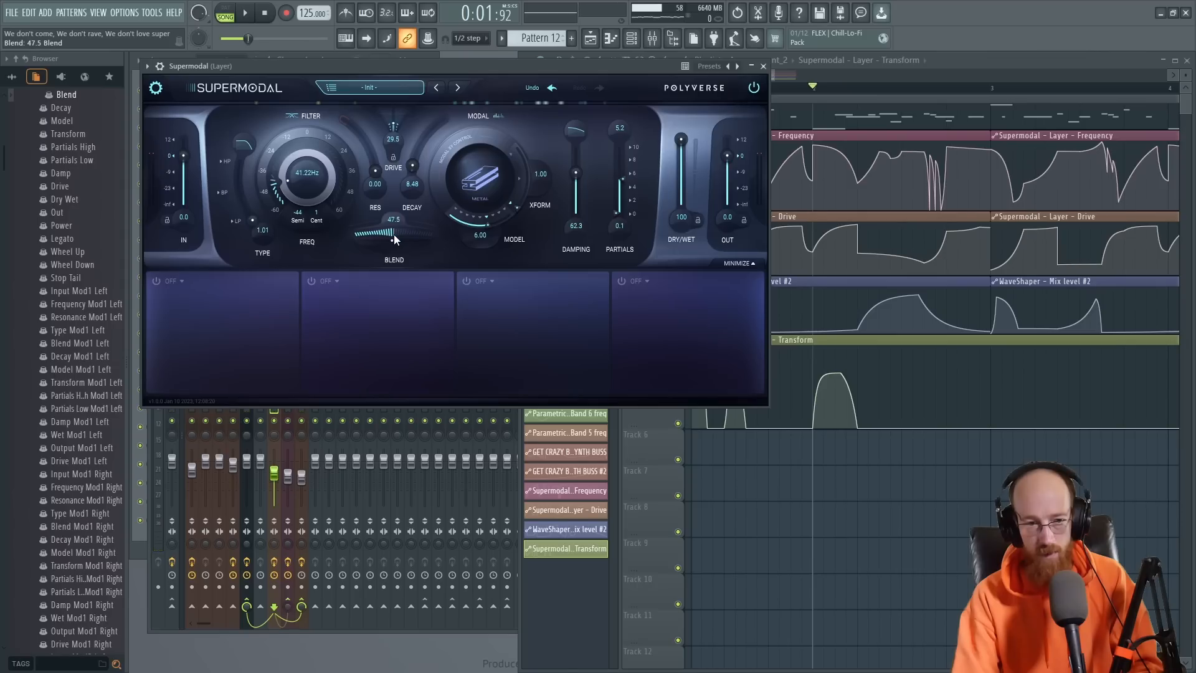
key(space)
drag(394, 235, 420, 236)
Step: Set Supermodal's Model to 3.00, audition it from bar 2, and try the Transform control
click(467, 218)
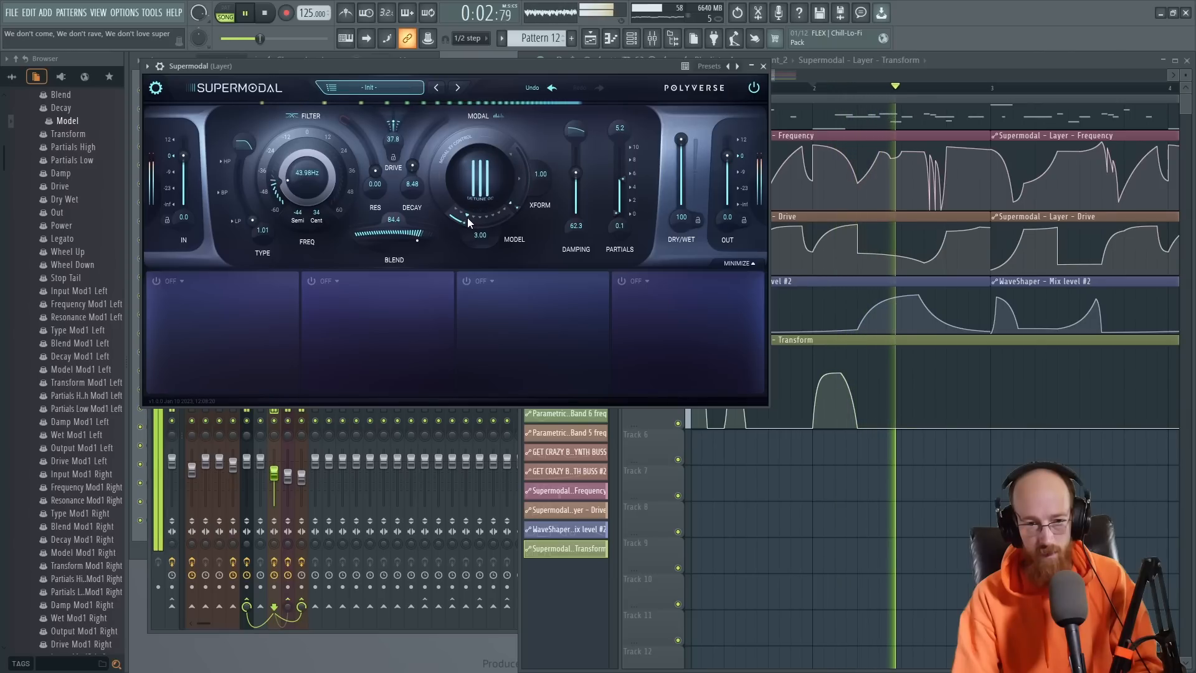
key(space)
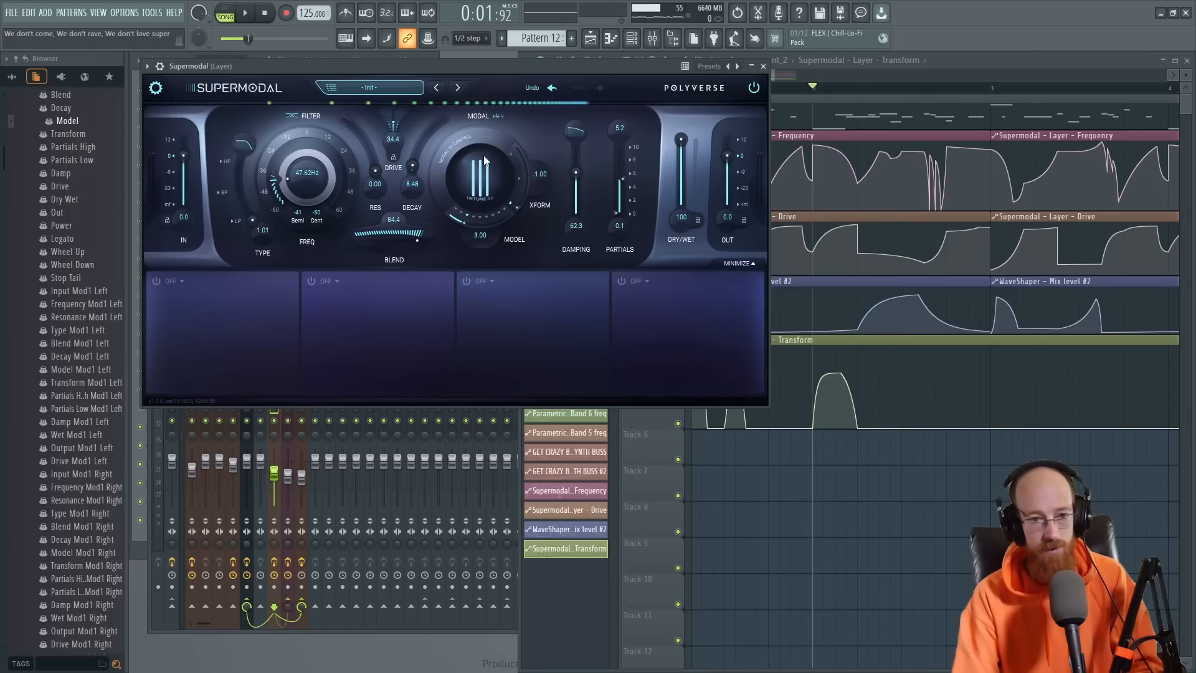
drag(518, 189, 503, 102)
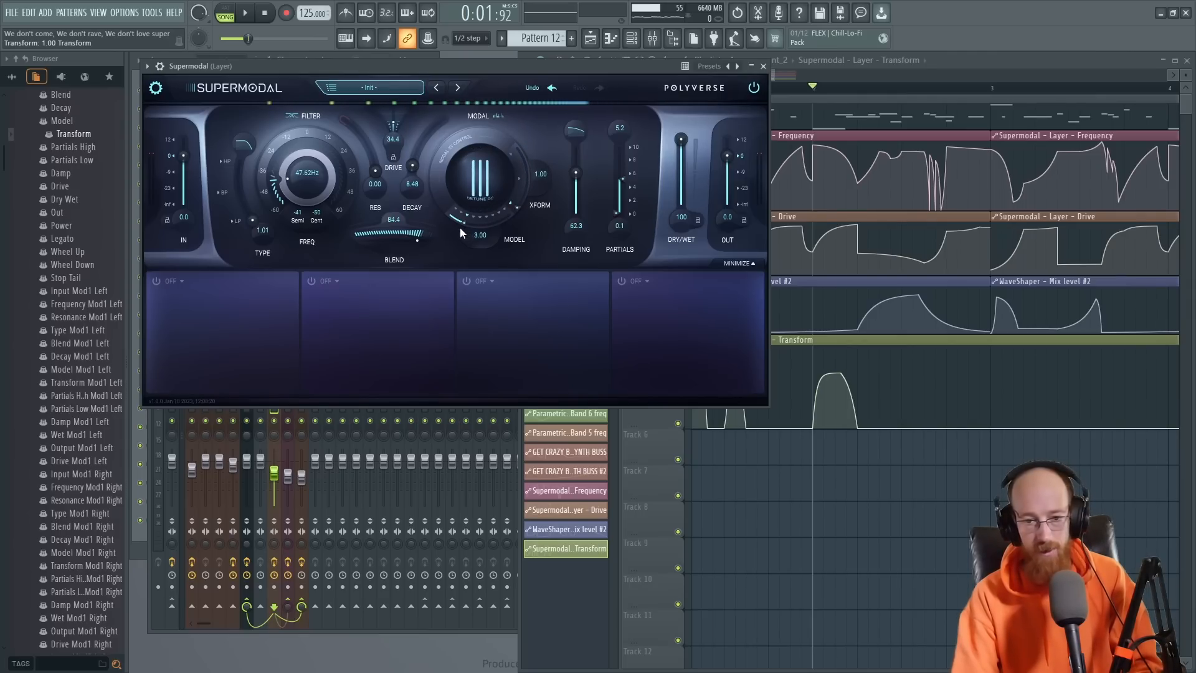
Step: Lower the last Transform peak in bar 1 to about the height of its neighbours while auditioning from the start
click(980, 61)
scroll(850, 359, left, 2)
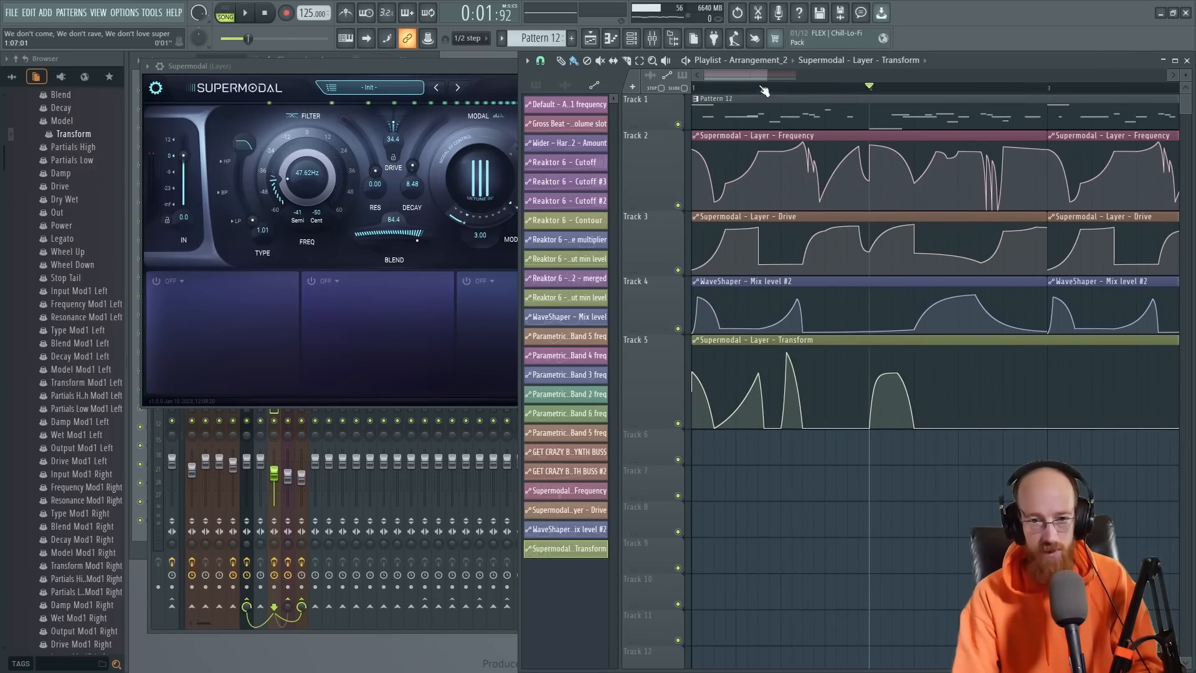
key(space)
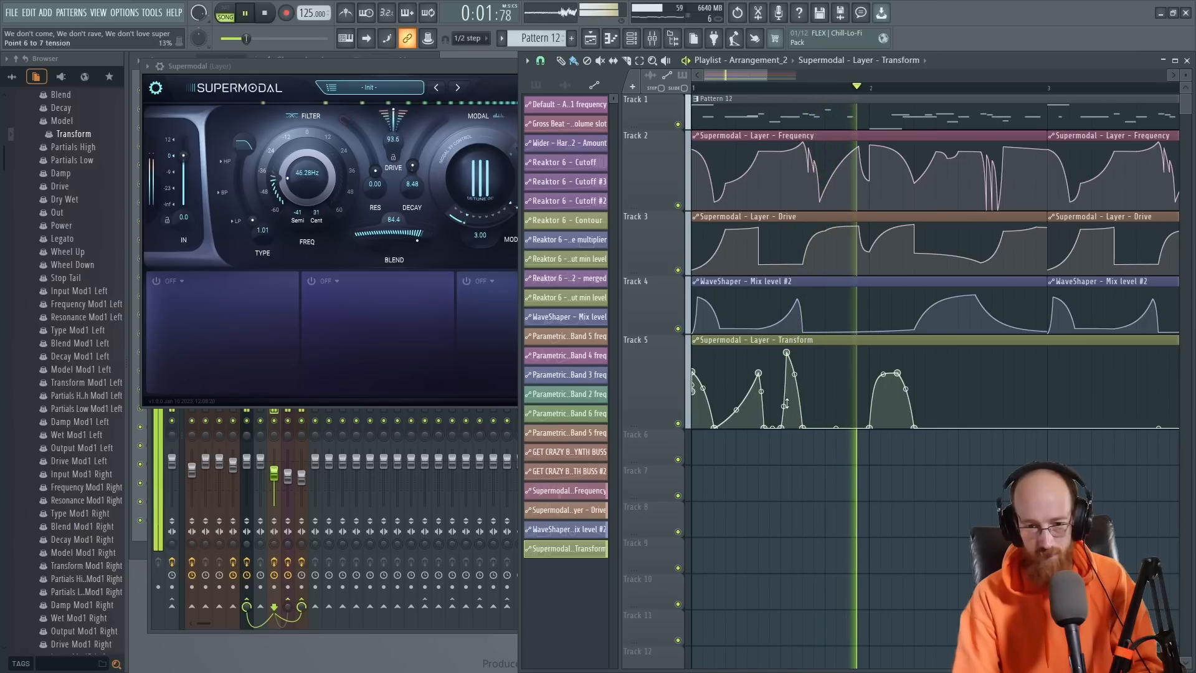
key(space)
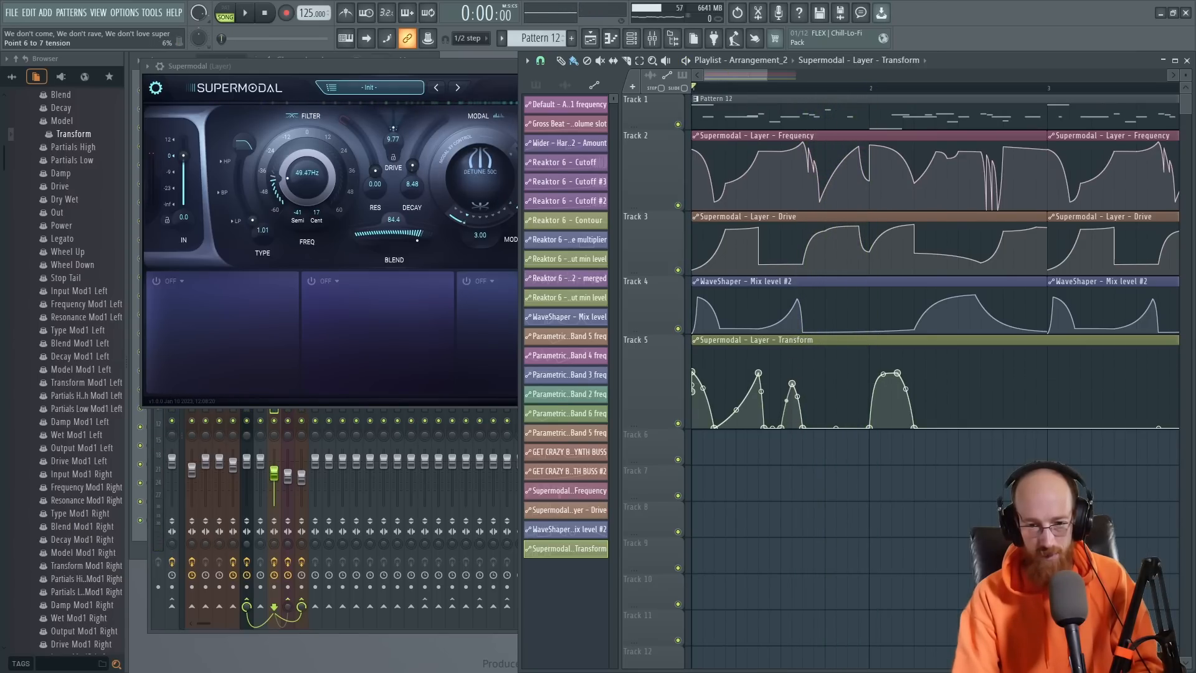
key(space)
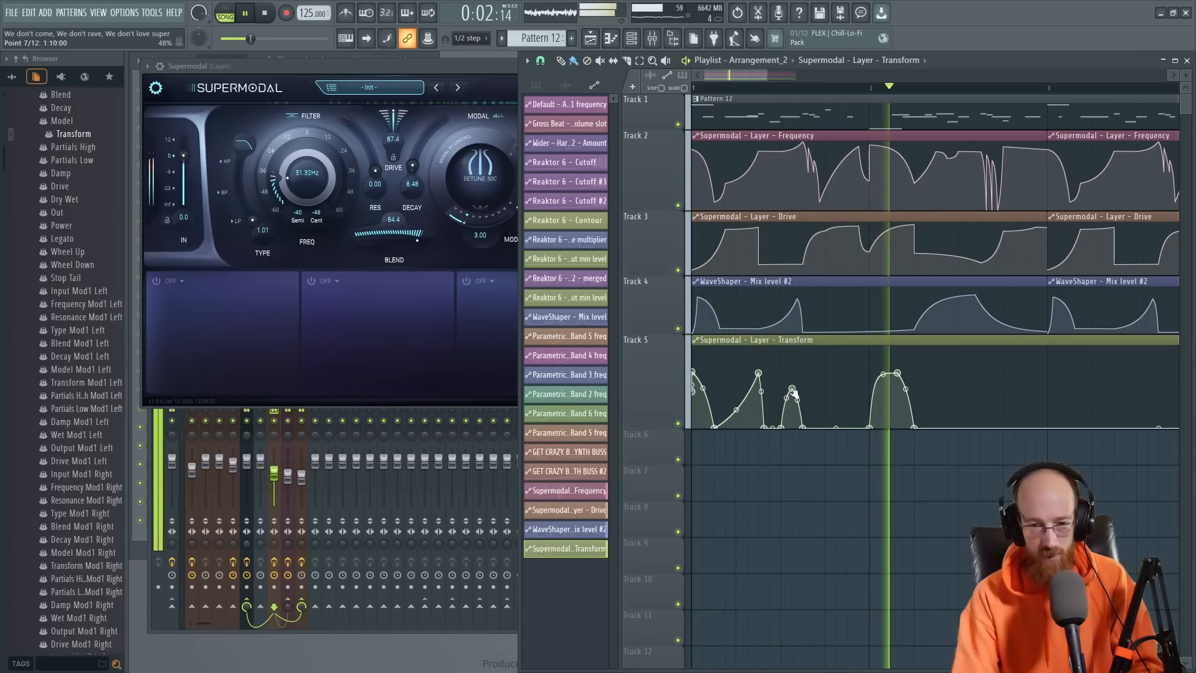
drag(792, 388, 797, 371)
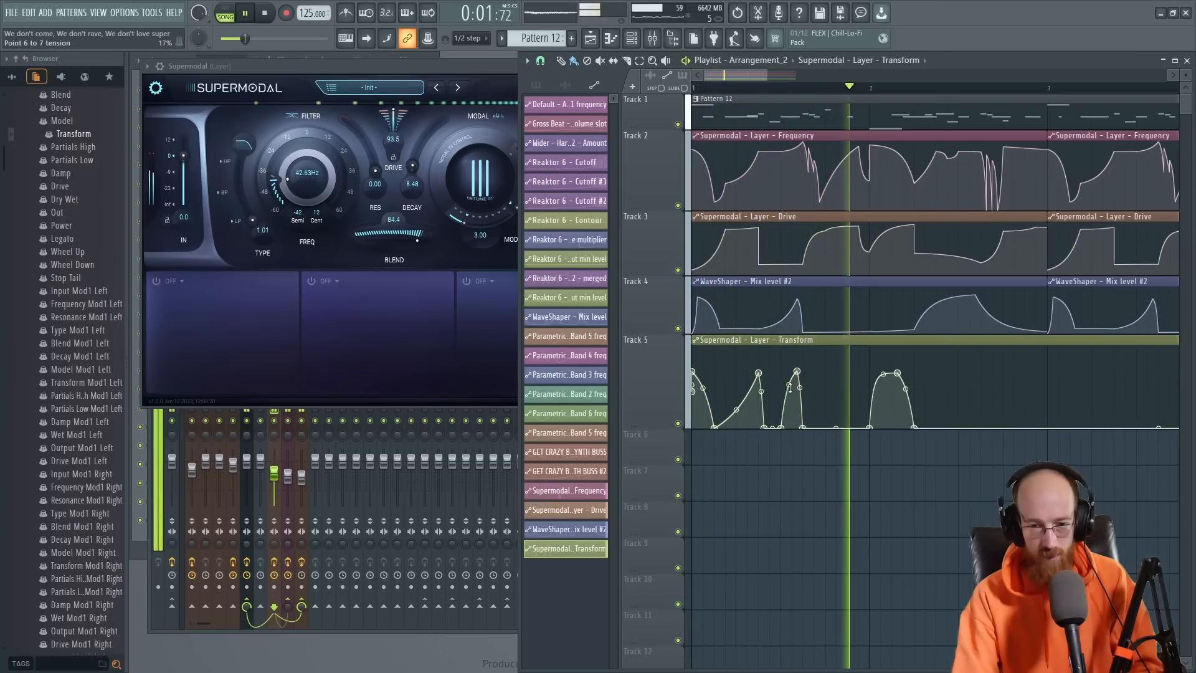
Step: Raise the bar 2 Transform peak slightly and extend its falling tail to about the middle of bar 2
drag(898, 372, 897, 363)
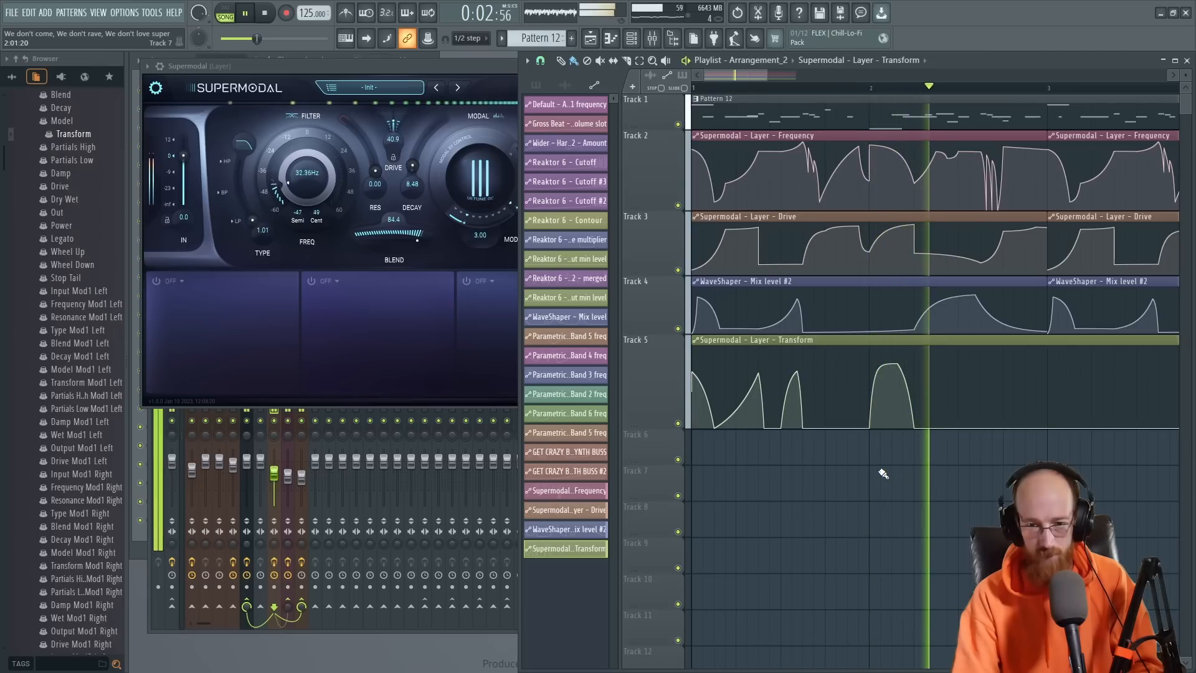
drag(919, 431, 964, 431)
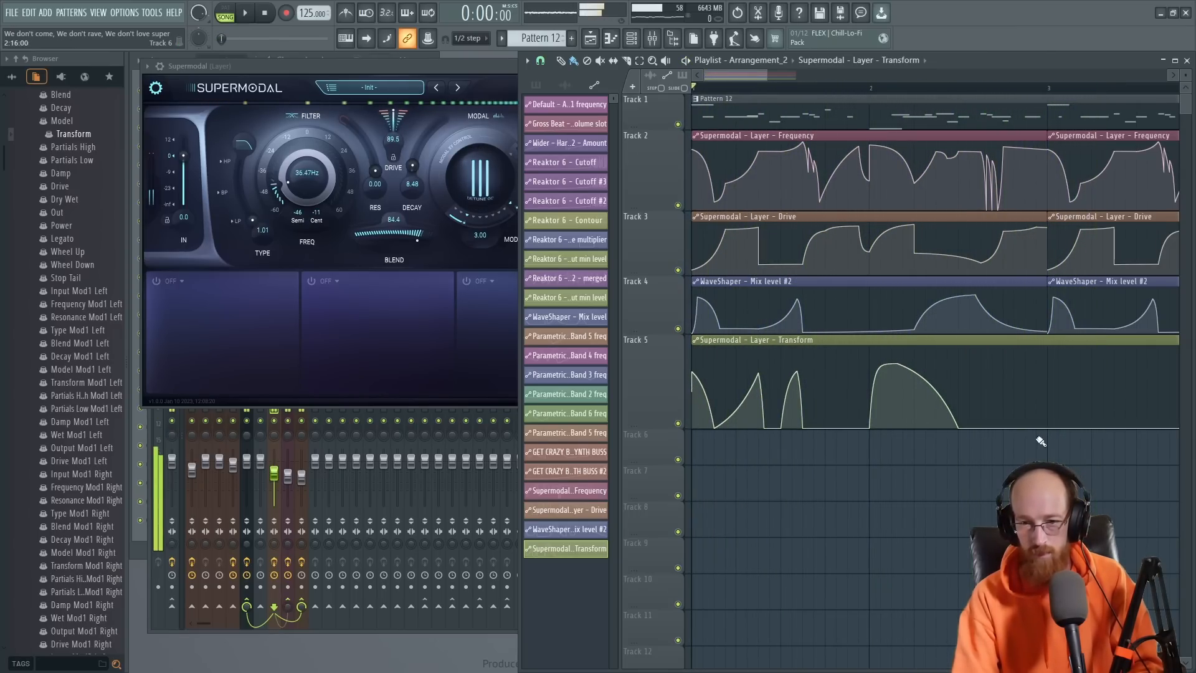
key(space)
Step: Cut the Transform automation clip at bar 3, delete the remainder, and place a copy of the clip from bar 3
scroll(1037, 445, down, 2)
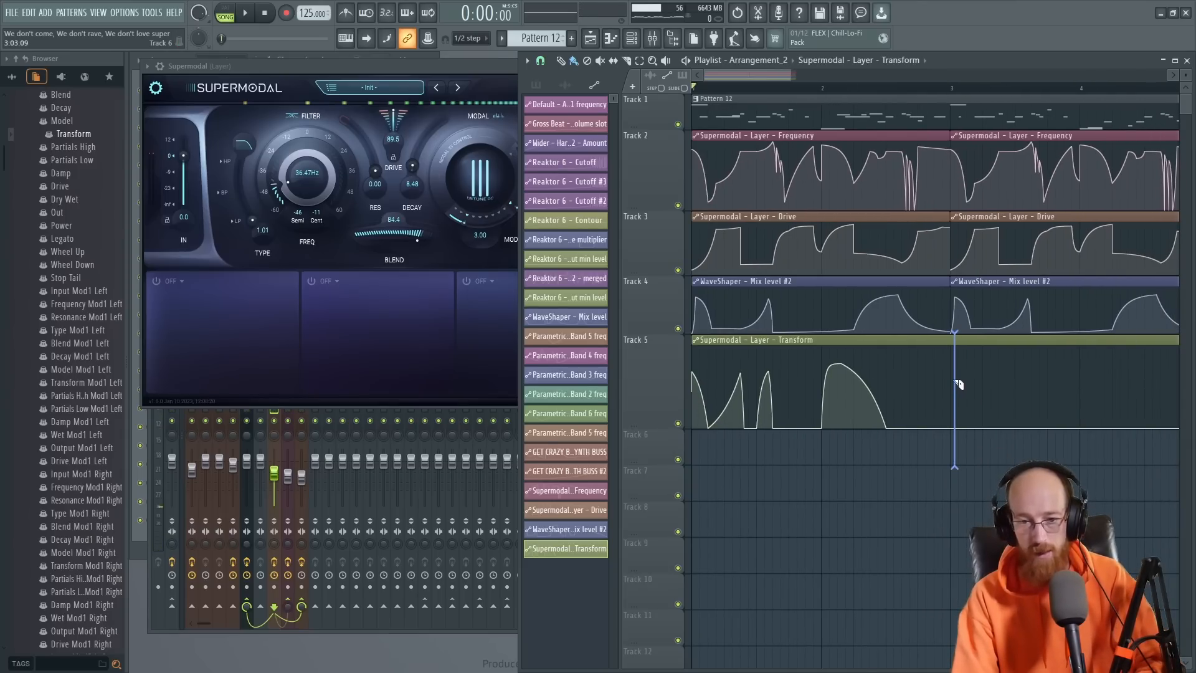
right_click(980, 338)
drag(865, 341, 1126, 375)
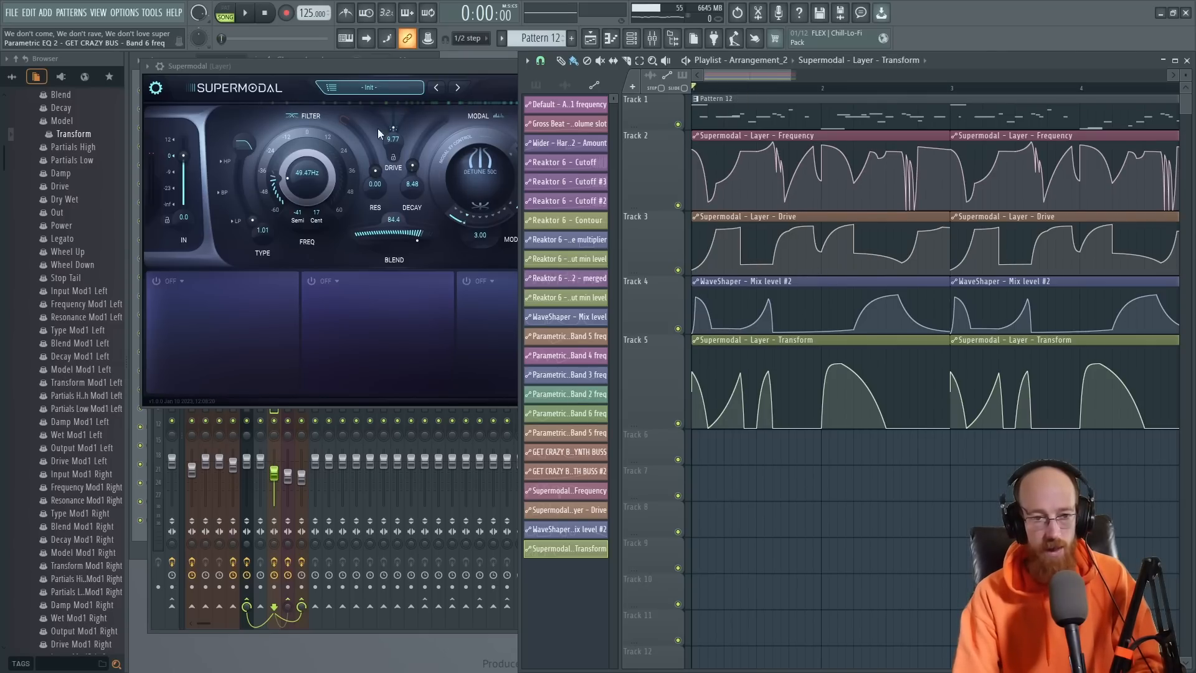
Step: Audition Supermodal's Model settings from 4.00 up to 9.00, followed by 1.00 and 2.00, over the looping arrangement
click(486, 70)
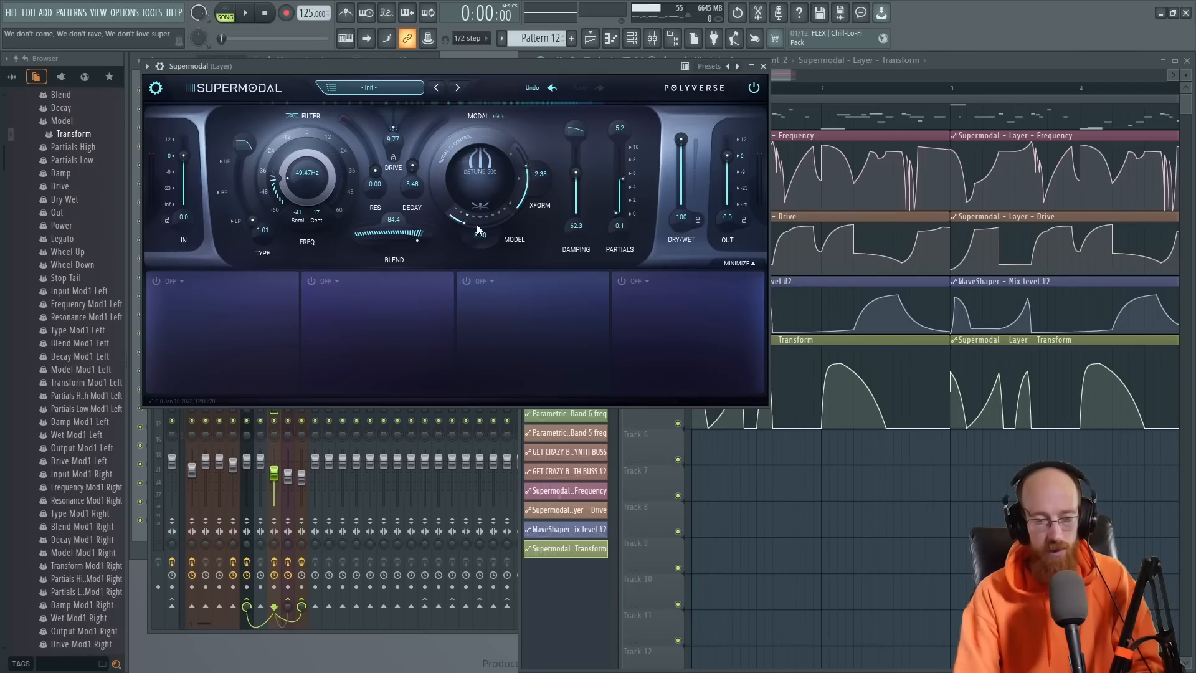
key(space)
scroll(467, 226, up, 1)
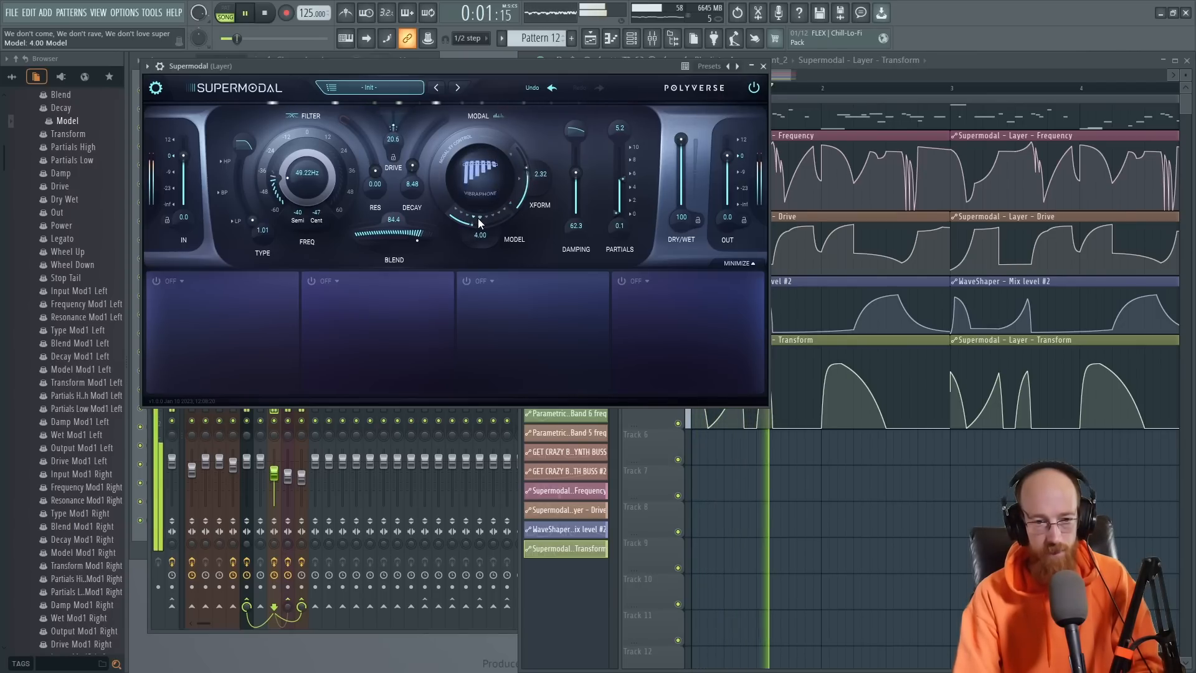
scroll(488, 218, up, 2)
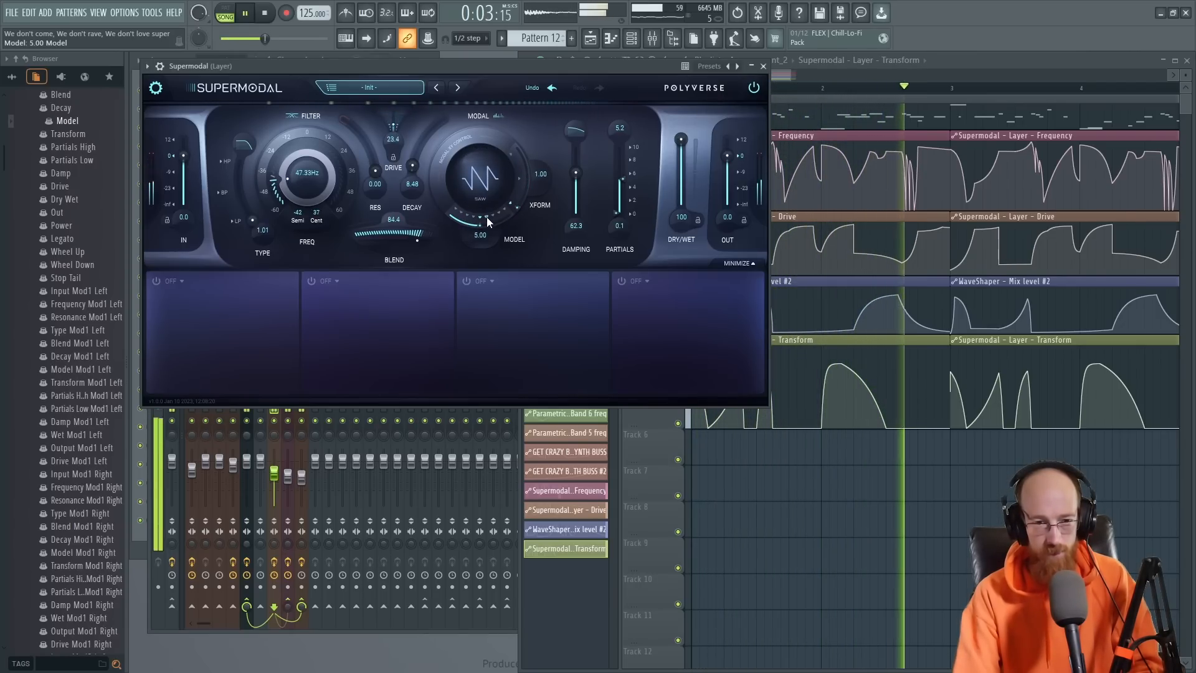
scroll(493, 215, up, 1)
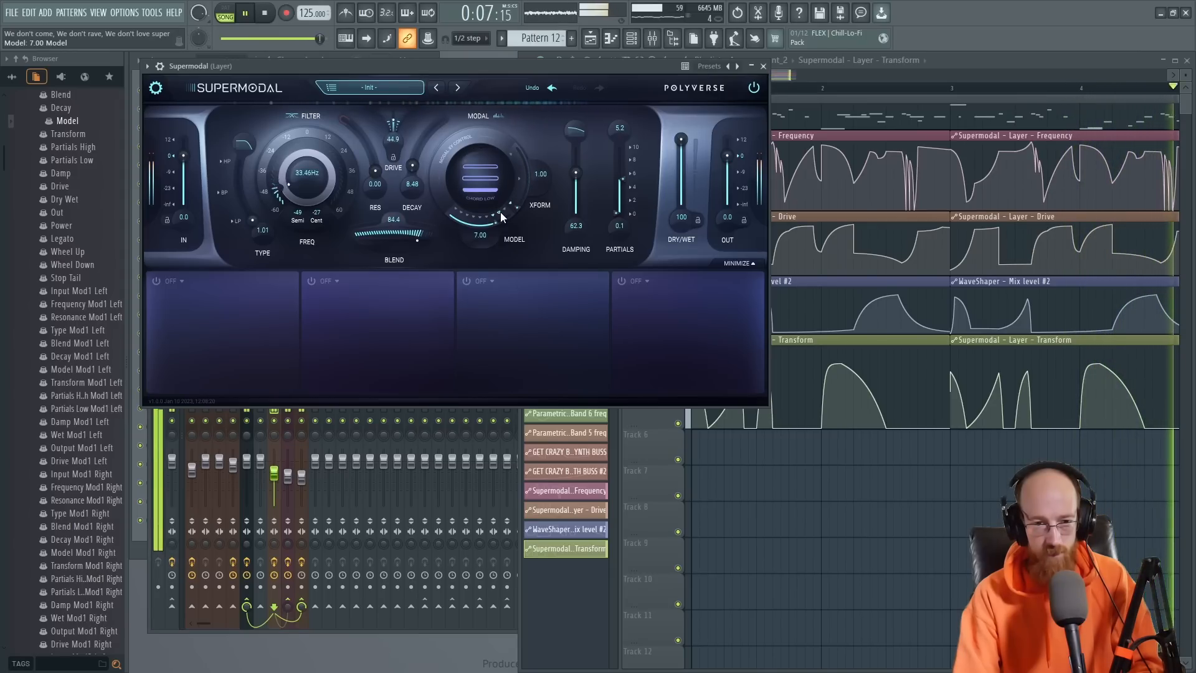
scroll(506, 209, up, 1)
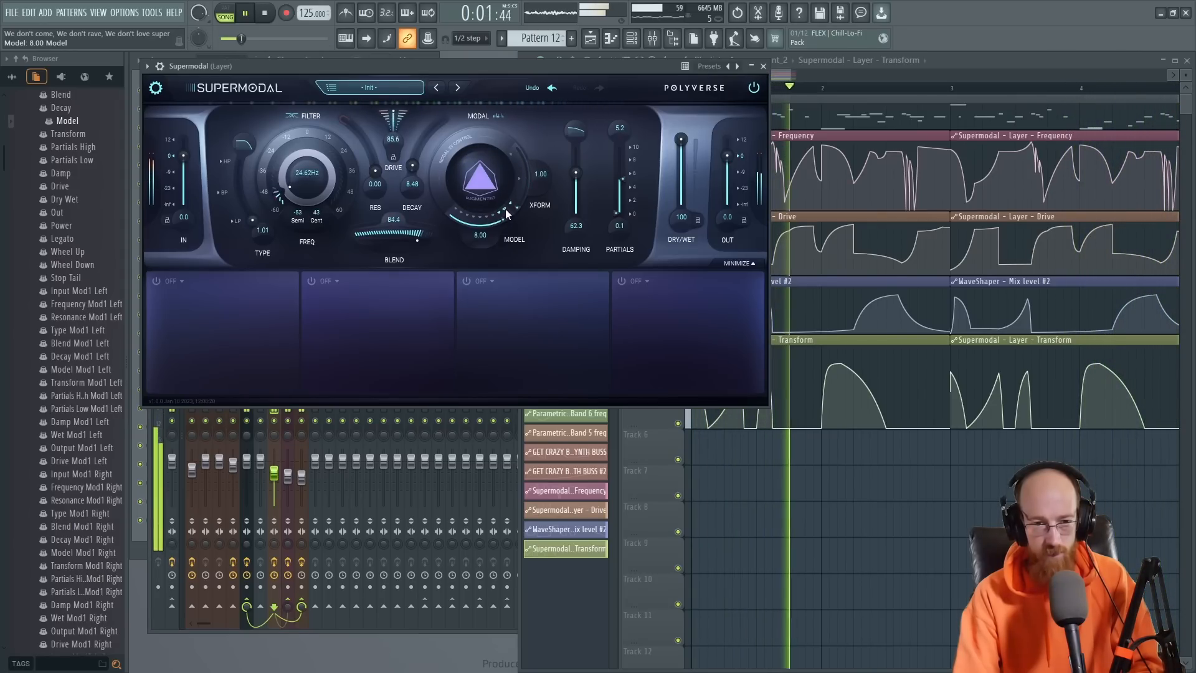
scroll(505, 208, up, 1)
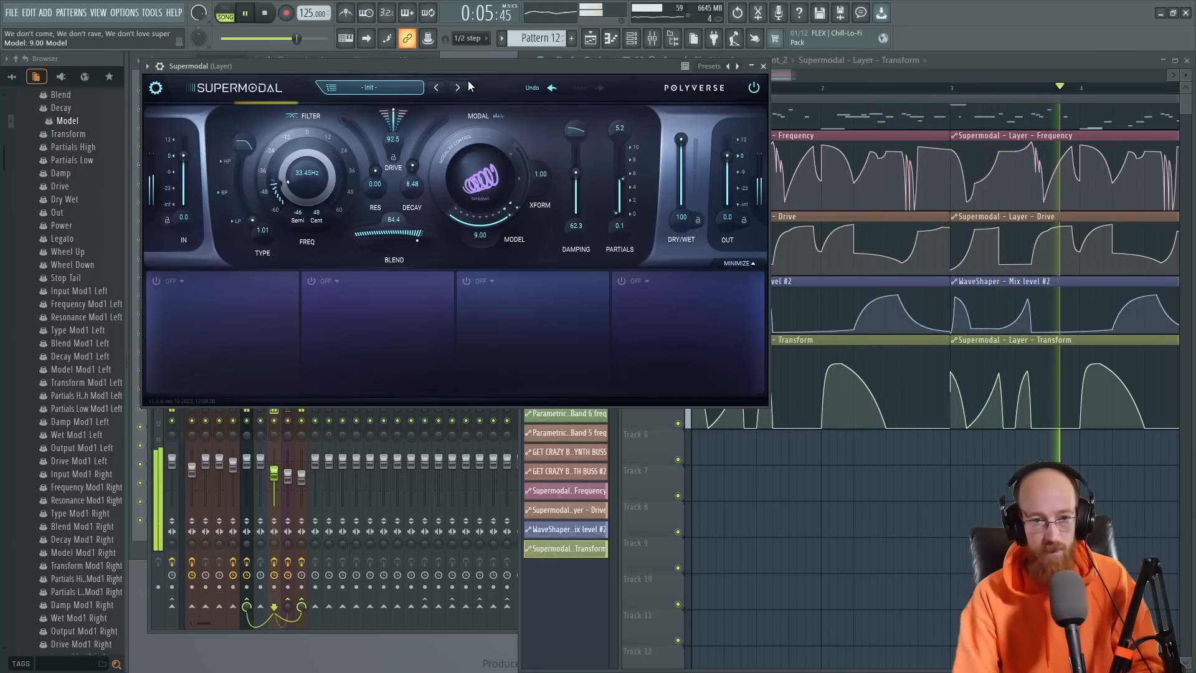
click(459, 211)
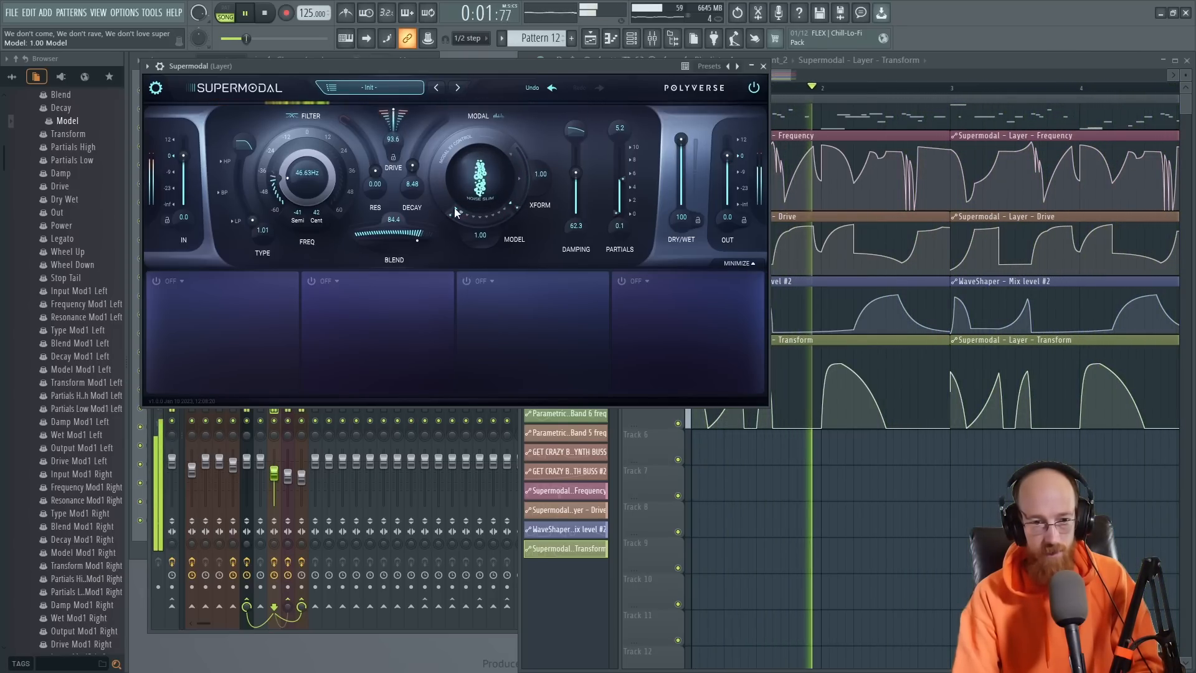
click(459, 213)
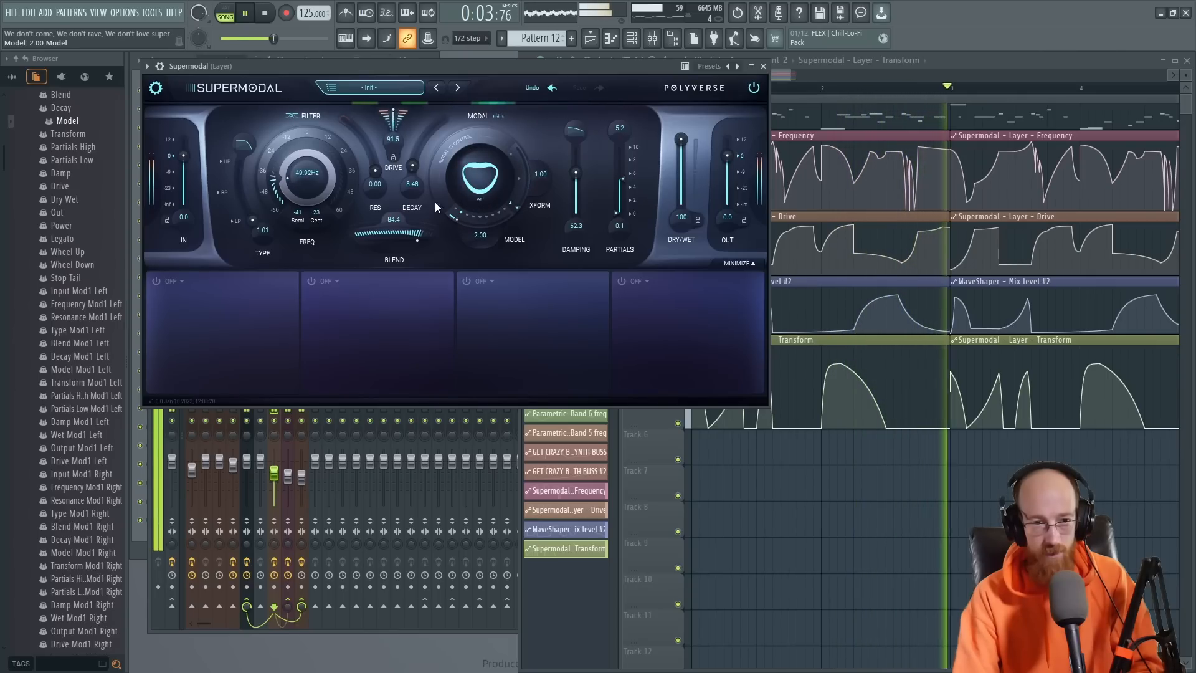
Step: Return Supermodal's Model to 3.00 and set Decay to 16.6 while auditioning
mouse_move(408, 170)
mouse_down()
mouse_move(462, 102)
mouse_move(409, 173)
mouse_up()
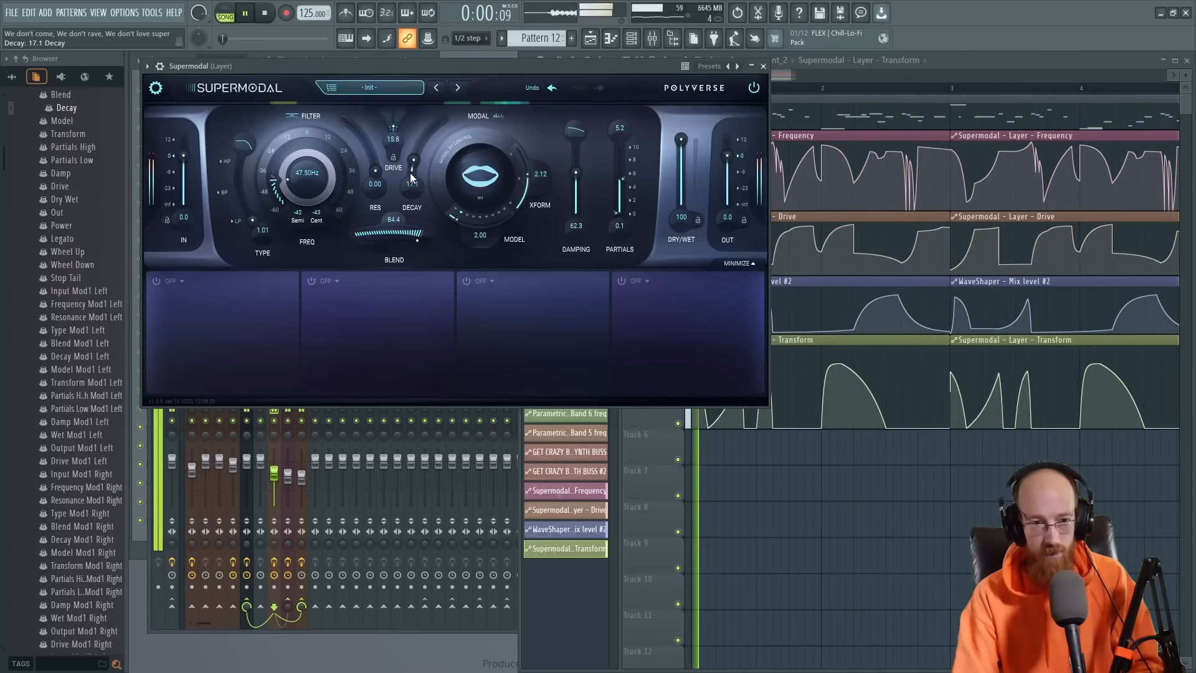
key(space)
click(485, 62)
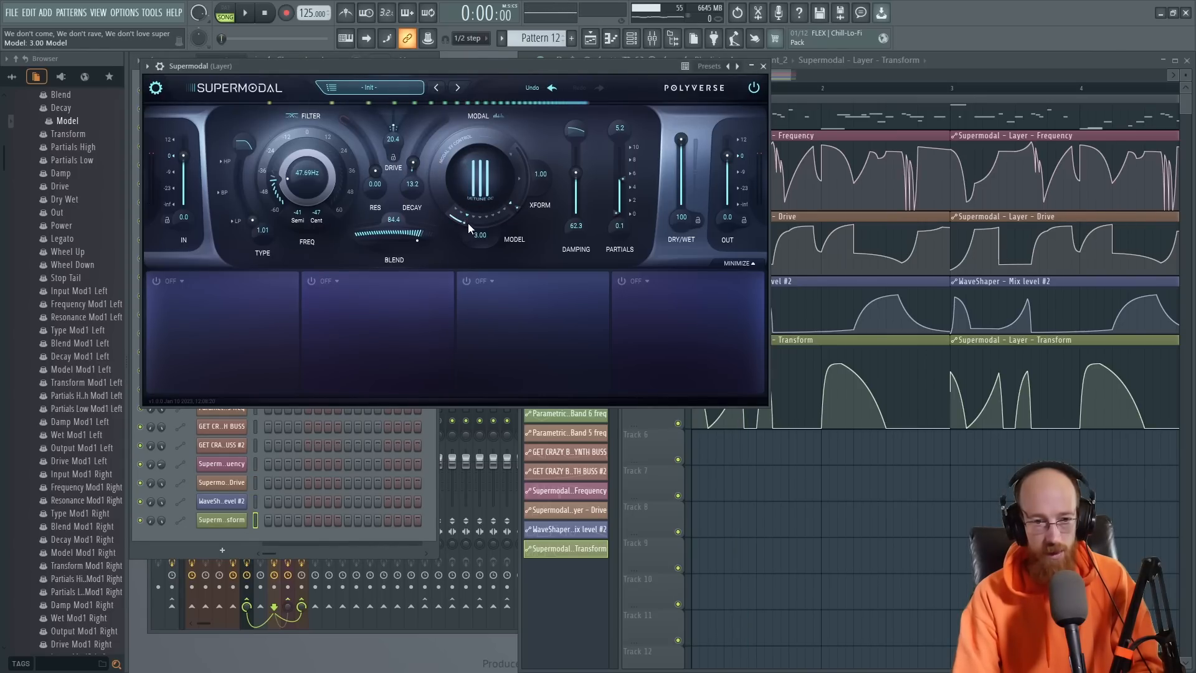
key(space)
drag(428, 191, 427, 159)
key(space)
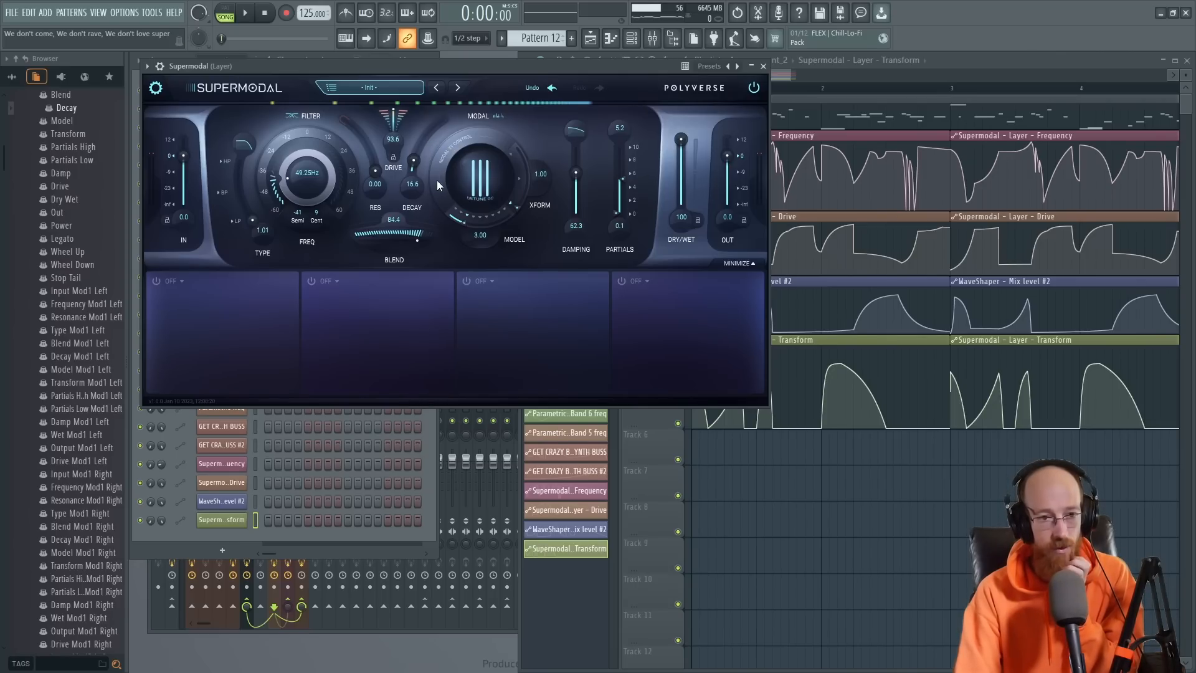
Step: Set Supermodal's Damping to 57.1 and its Partials range to 0.0 low and 8.8 high during playback
key(space)
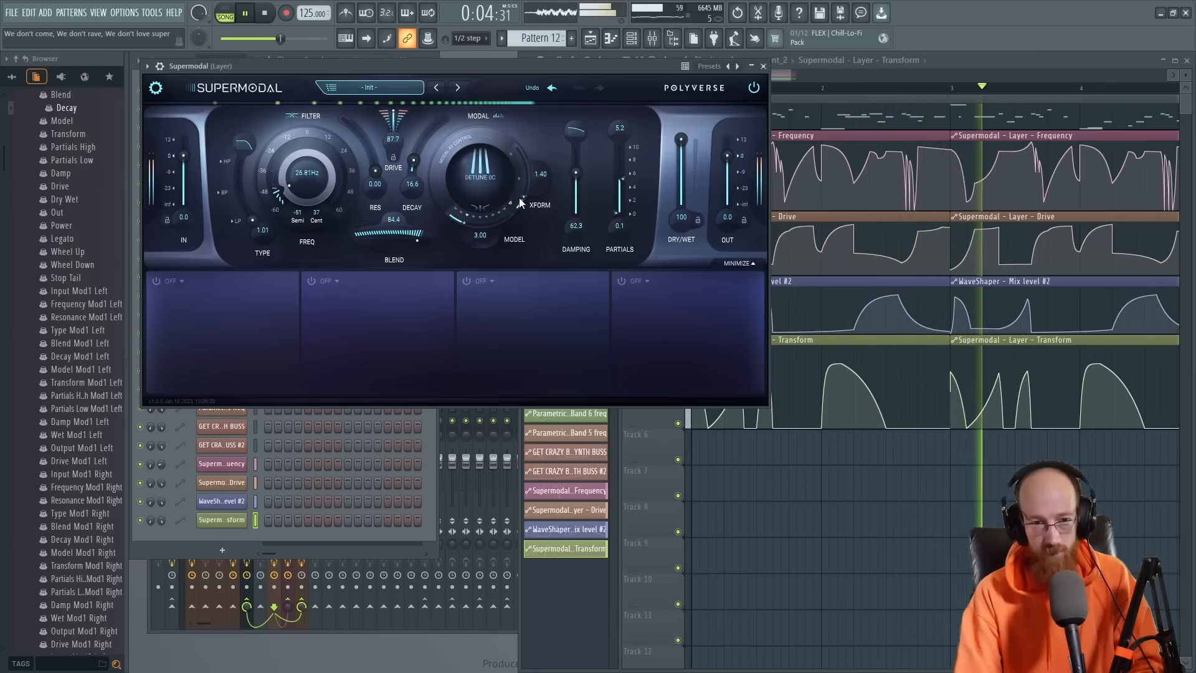
drag(577, 174, 619, 113)
drag(617, 192, 615, 222)
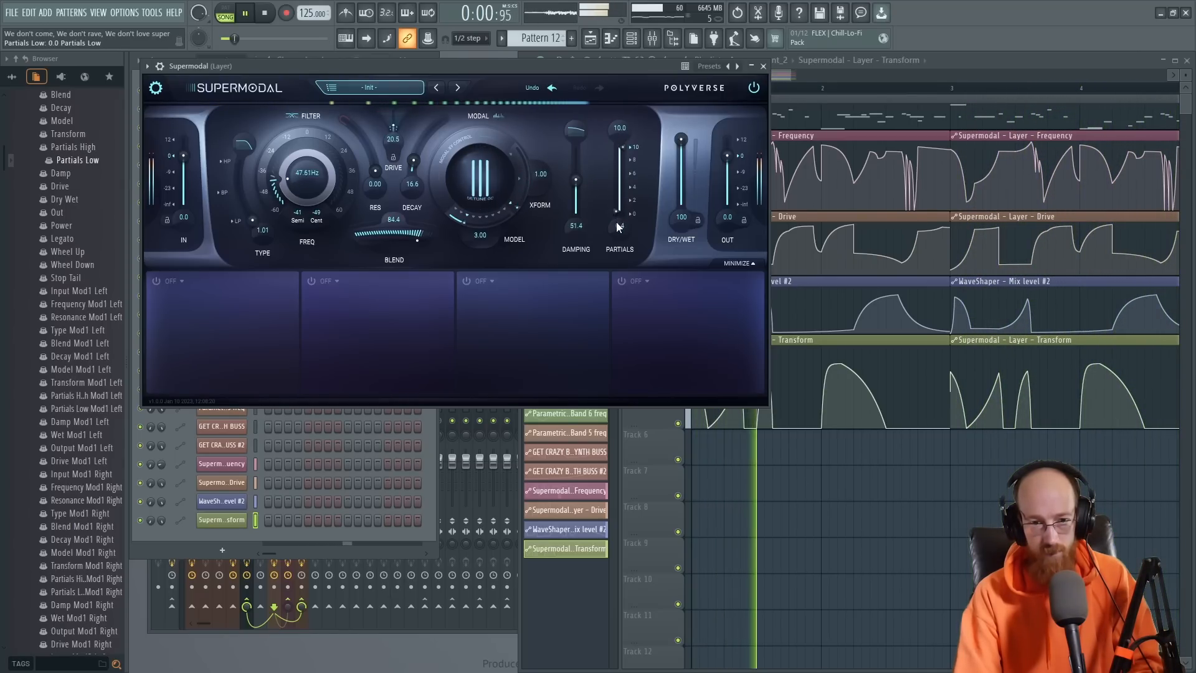
drag(623, 148, 577, 177)
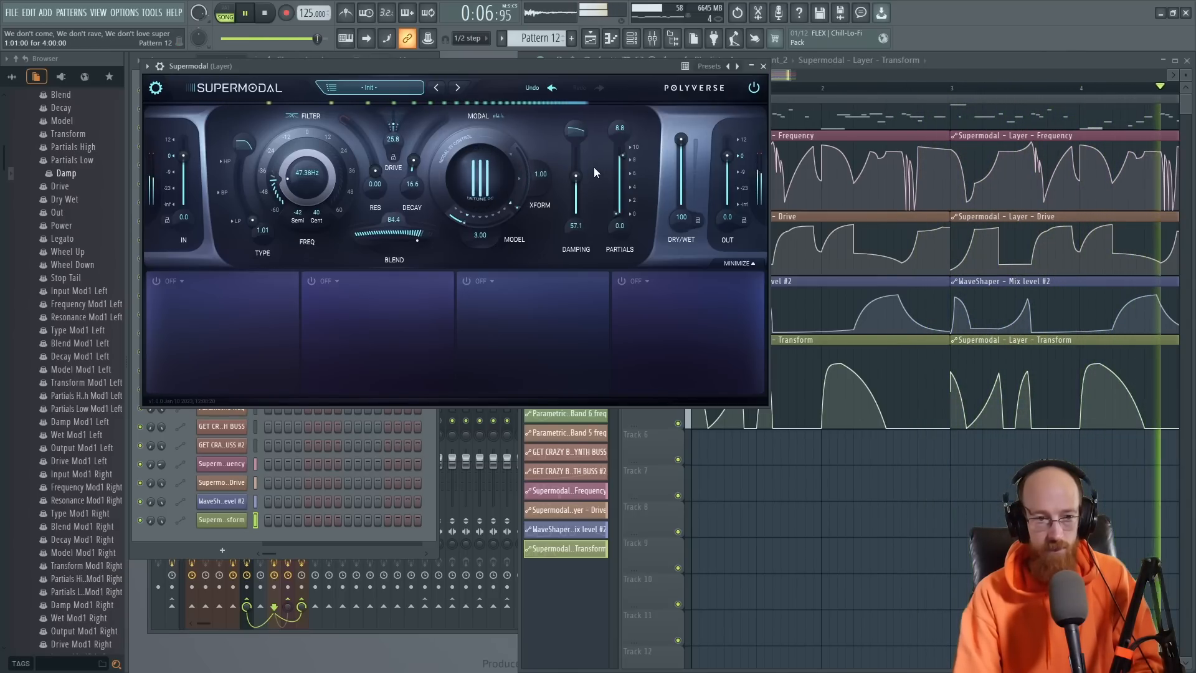
key(space)
Step: Create Pattern 18 with both kick channels on every beat, place it across bars 1 to 4 on Track 6, and audition the arrangement
click(991, 70)
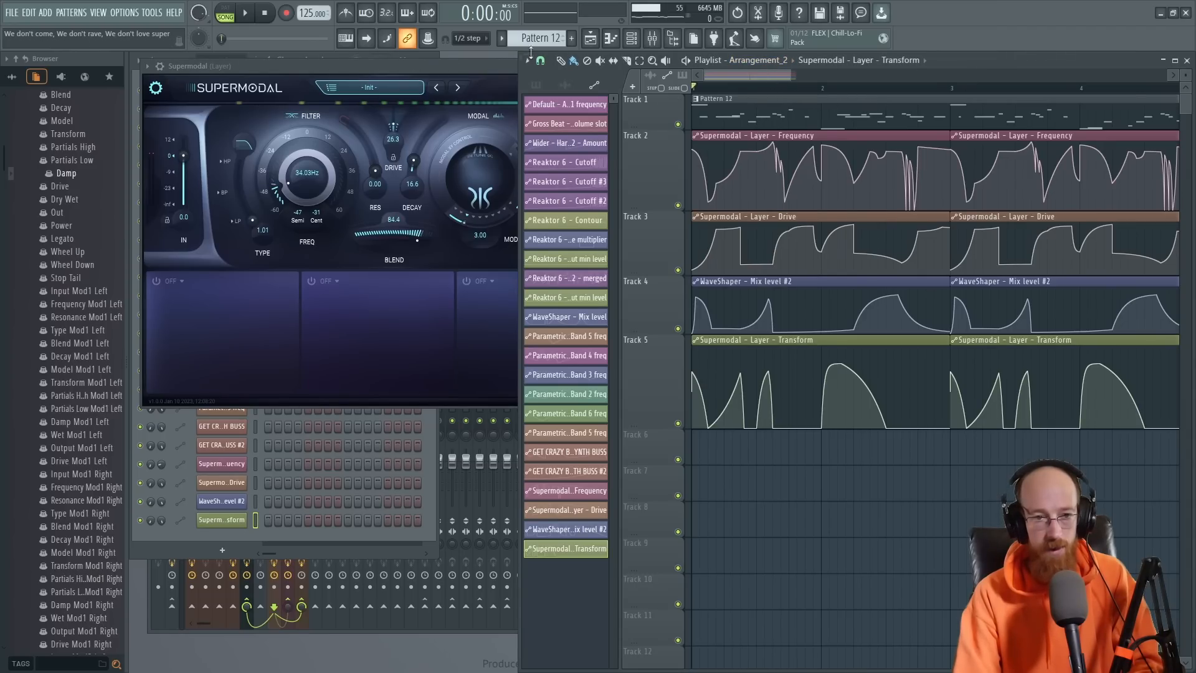
click(573, 38)
click(473, 65)
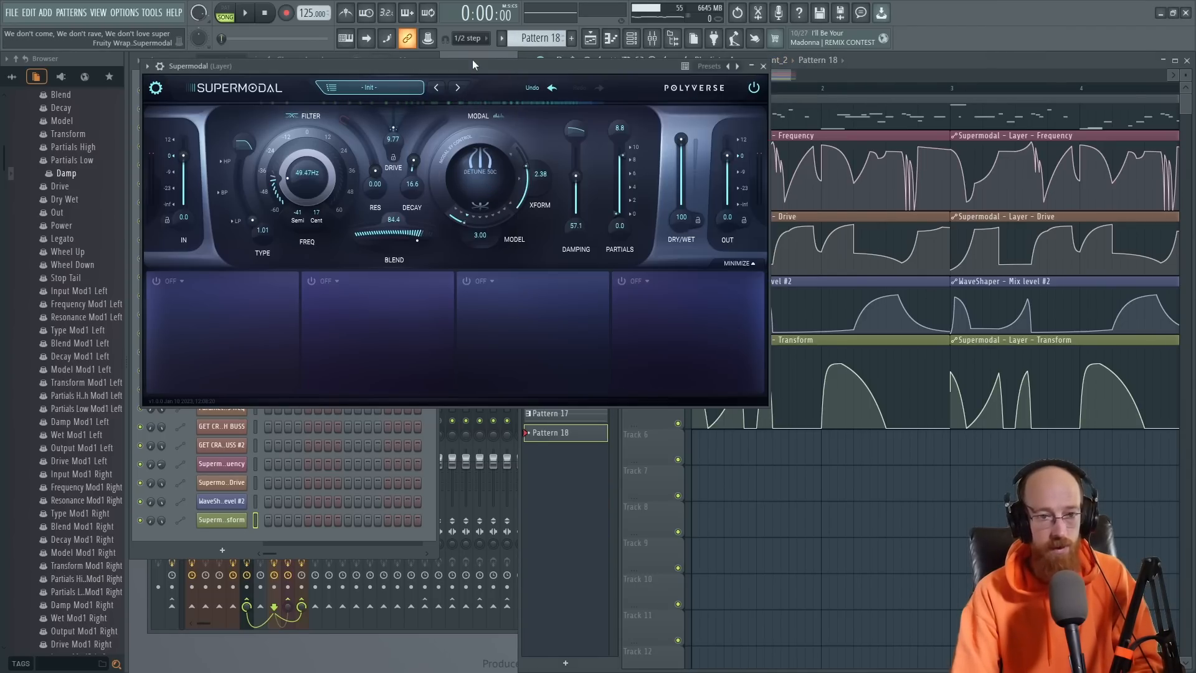
key(space)
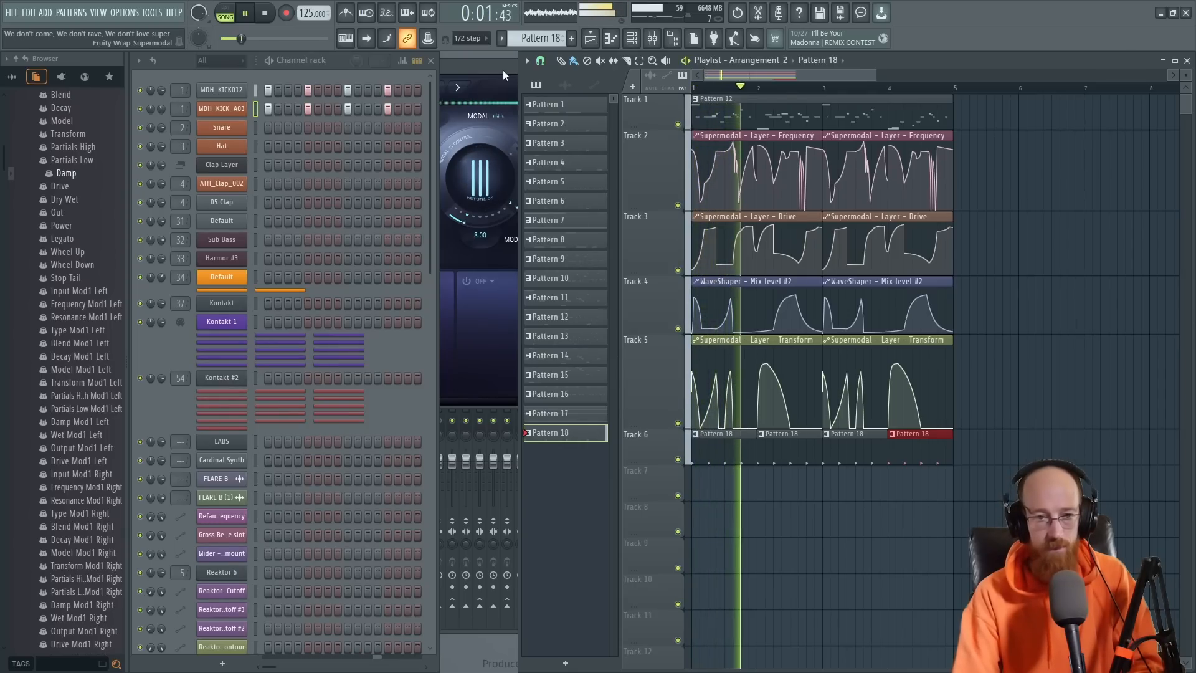
click(500, 71)
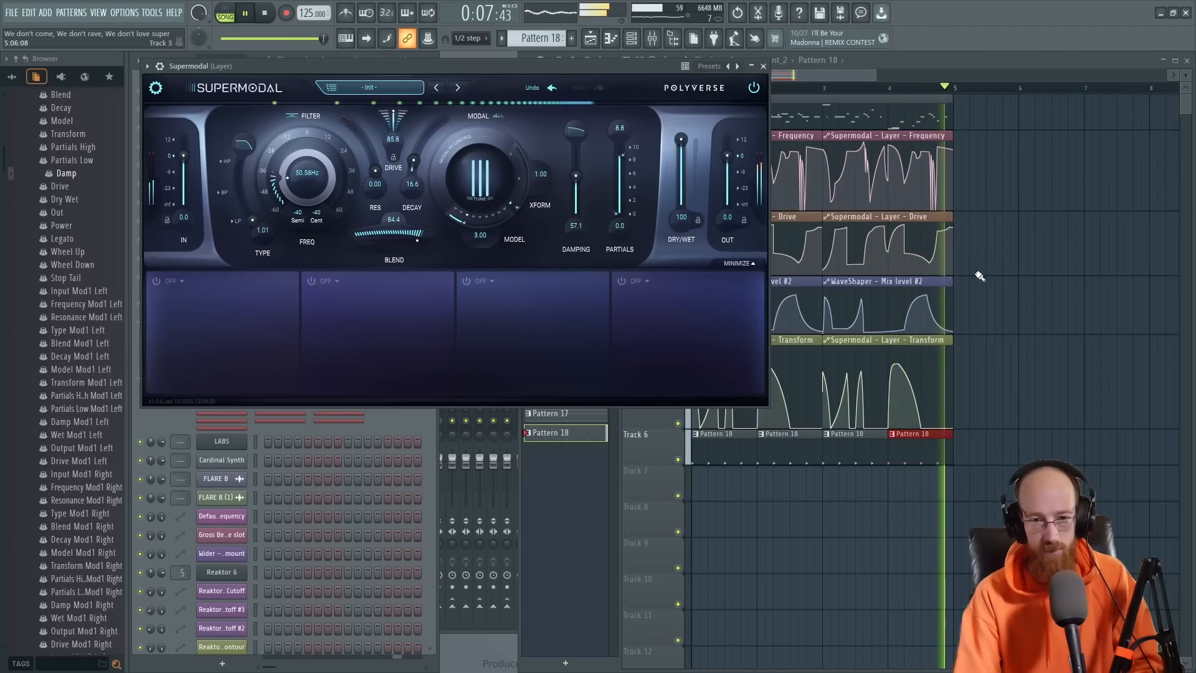
key(space)
Step: Select the Pattern 12 and automation clips on Tracks 1 to 5, try duplicating them after bar 4, and undo the copy
drag(993, 118, 674, 361)
key(ctrl+b)
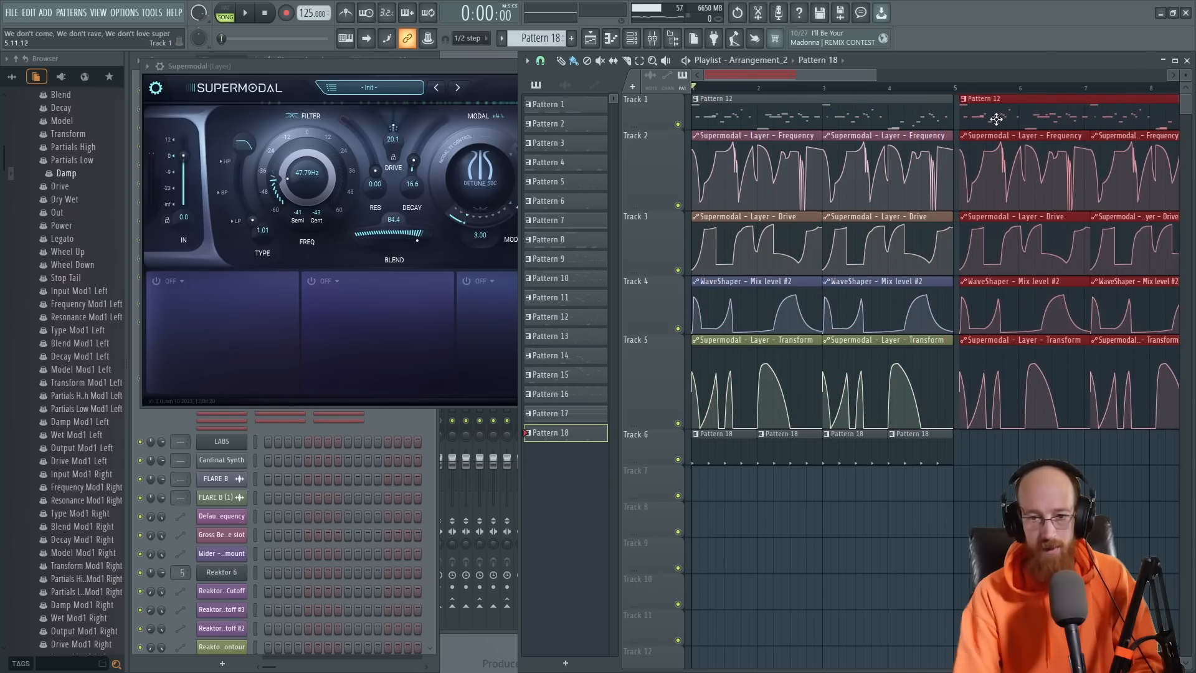
key(ctrl+z)
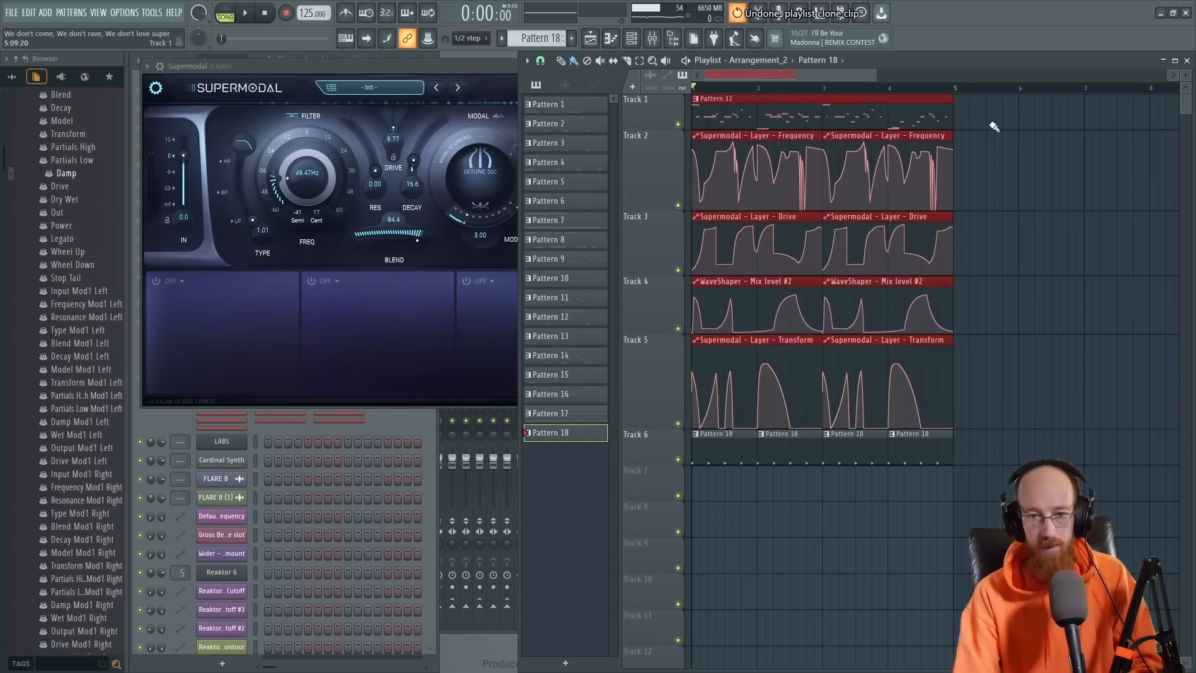
Step: Set the playlist snap to Cell and duplicate the selected clips on Tracks 1 to 5 after bar 4
click(542, 61)
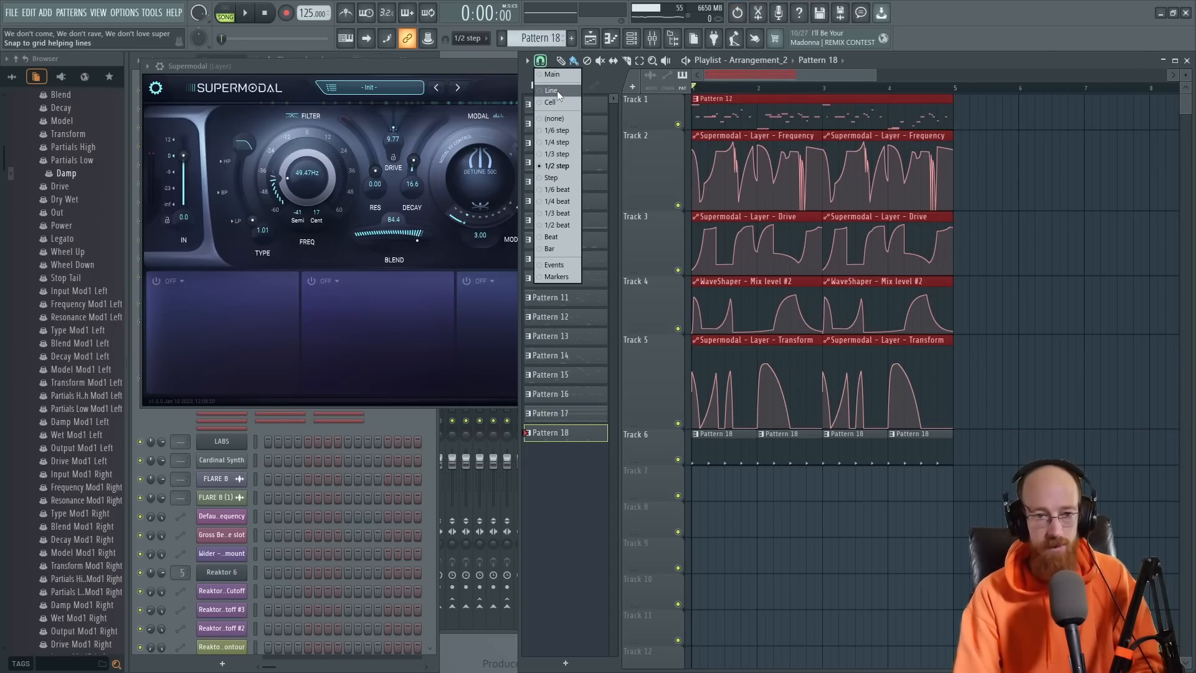
click(556, 101)
key(ctrl+b)
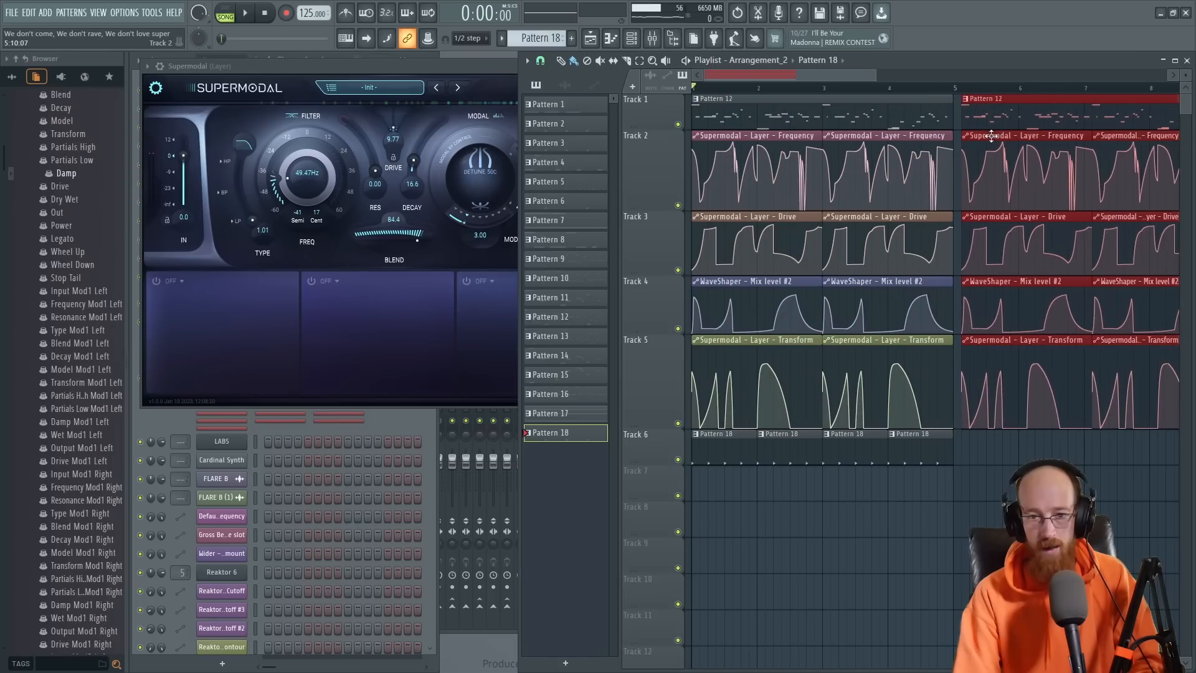
Step: Create an automation clip for the output max level of the Supermodal Frequency automation clip on Track 2
double_click(739, 133)
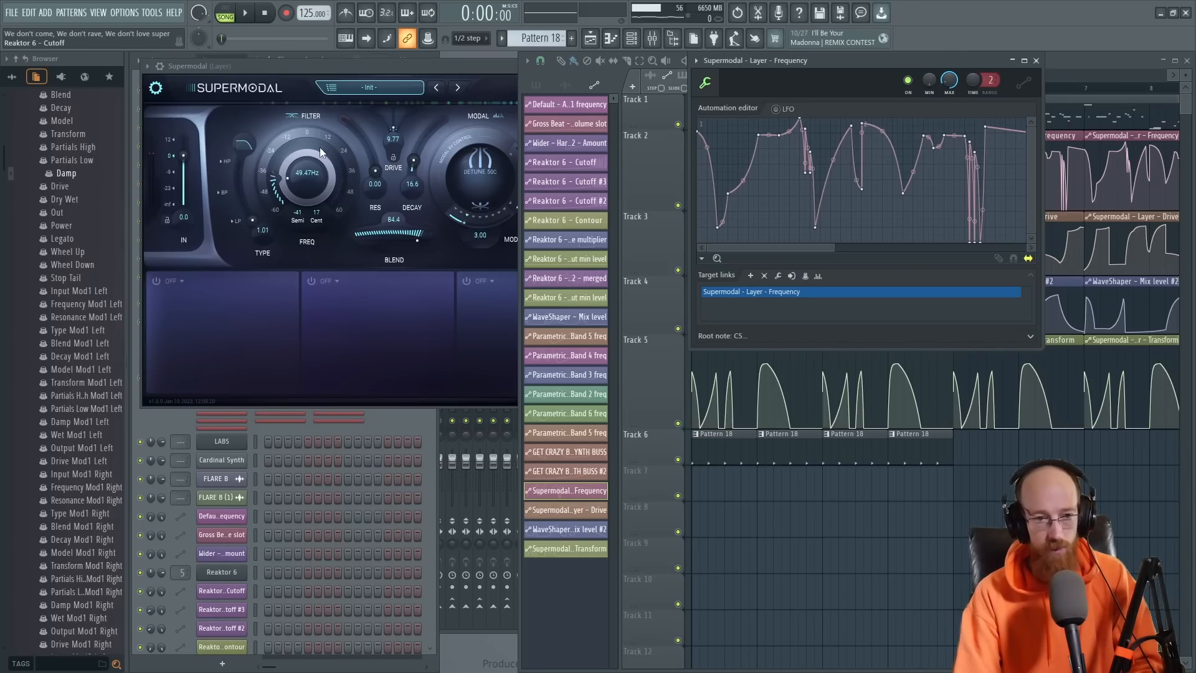
right_click(949, 80)
click(990, 165)
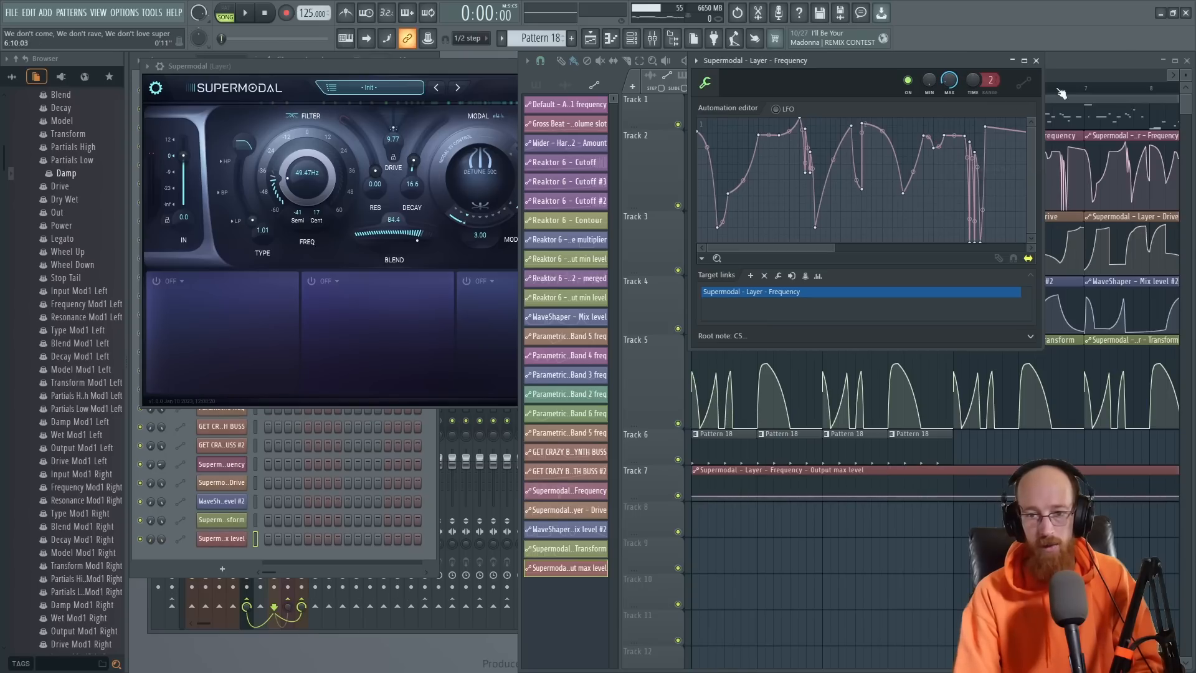
click(1095, 63)
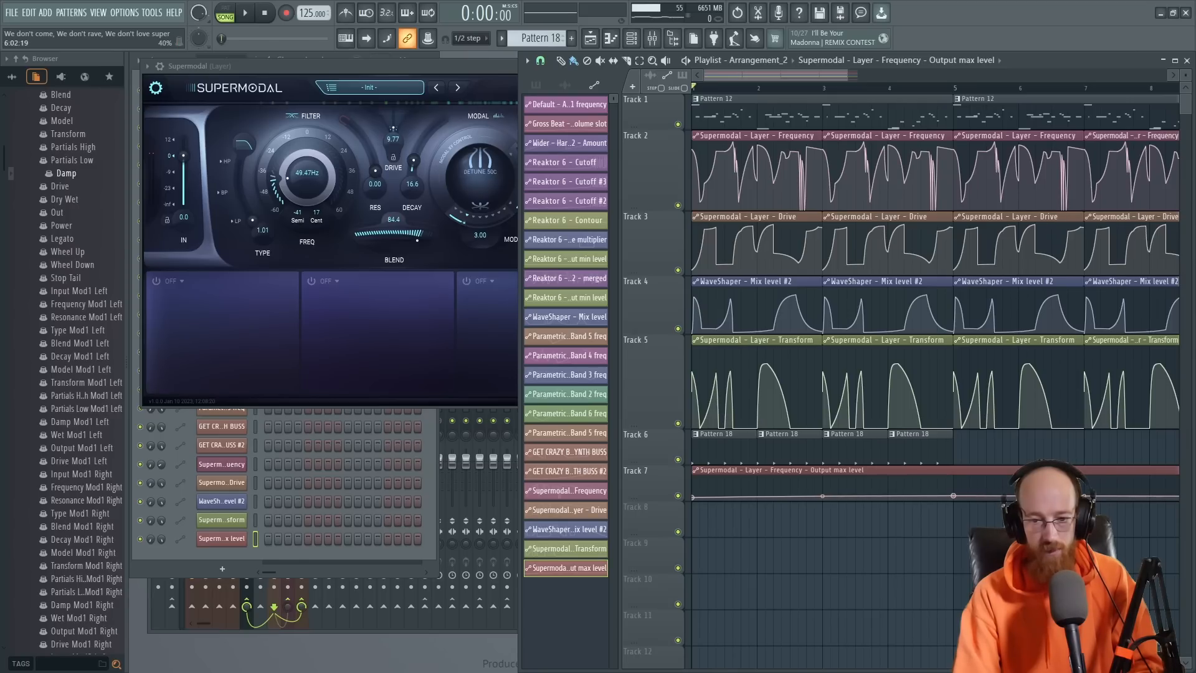
Step: Enlarge Track 7, shape its Output max level clip into a ramp from about 5% at bar 1 to 38% at bar 9, and play it
scroll(1146, 502, right, 1)
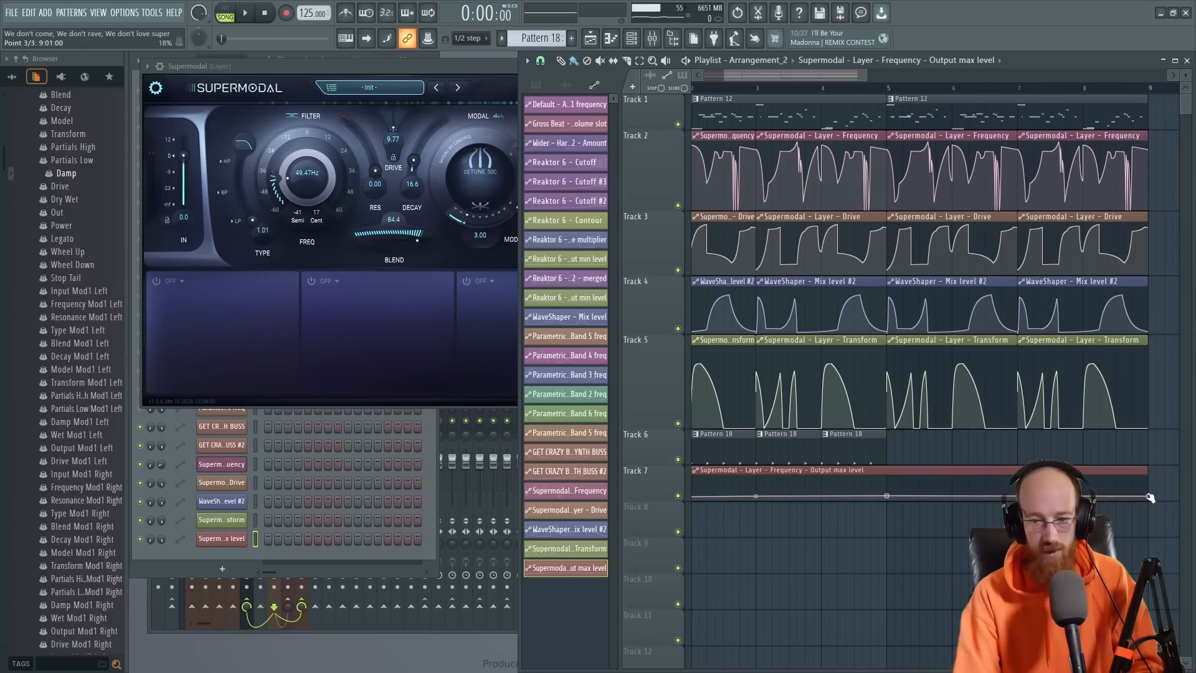
scroll(903, 467, left, 1)
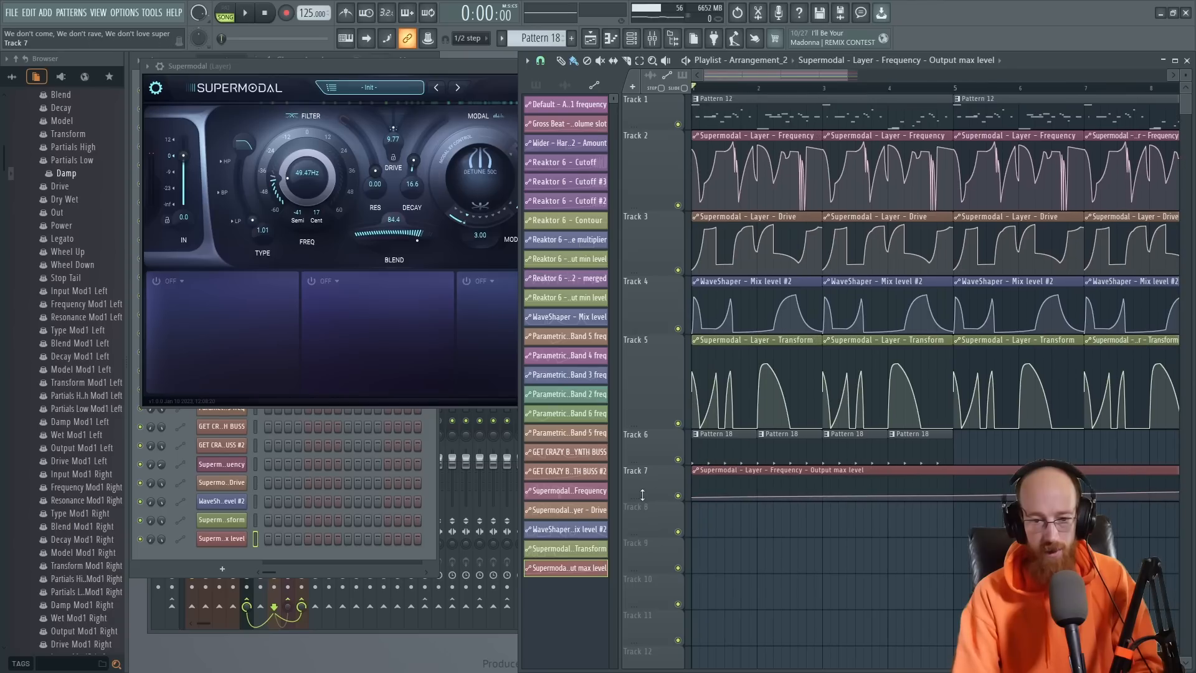
drag(659, 500, 652, 595)
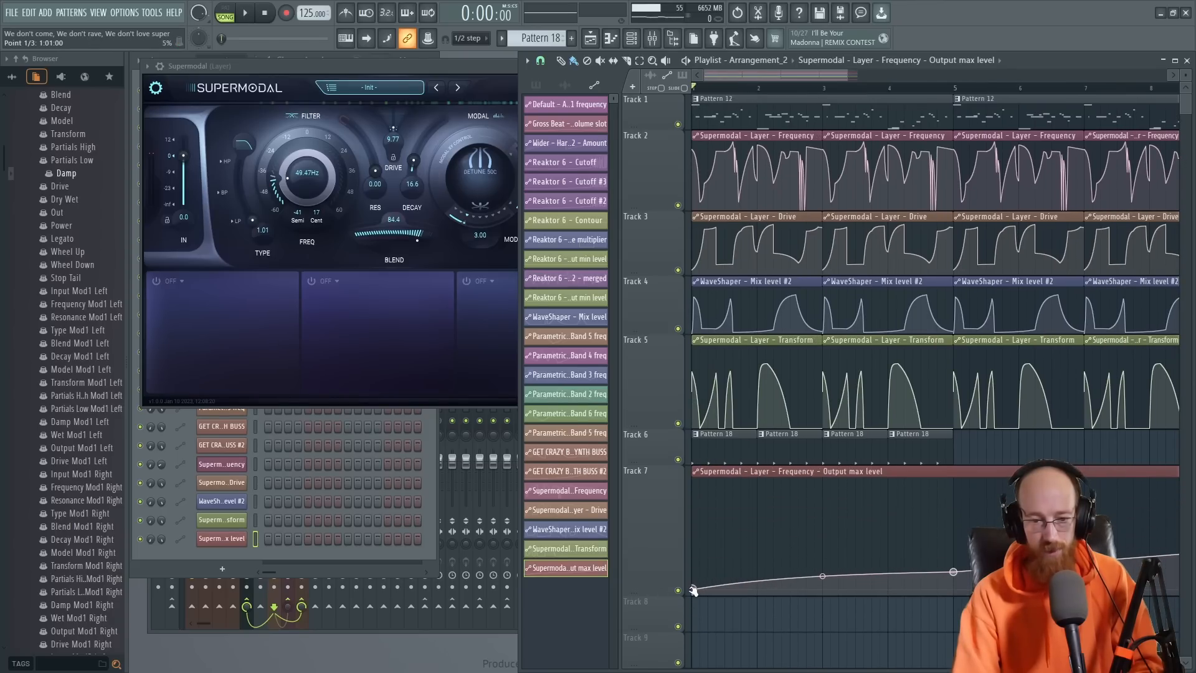
key(space)
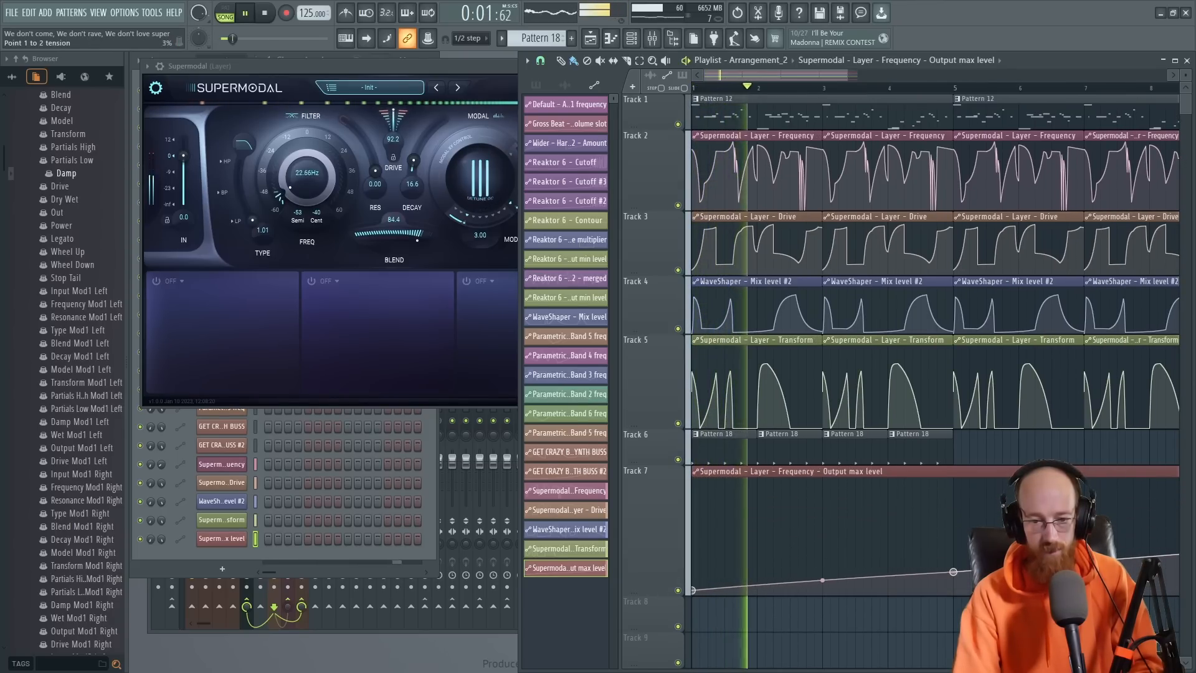
Step: Duplicate the Pattern 18 kick clips on Track 6 across bars 5 to 8 during playback
scroll(770, 486, down, 3)
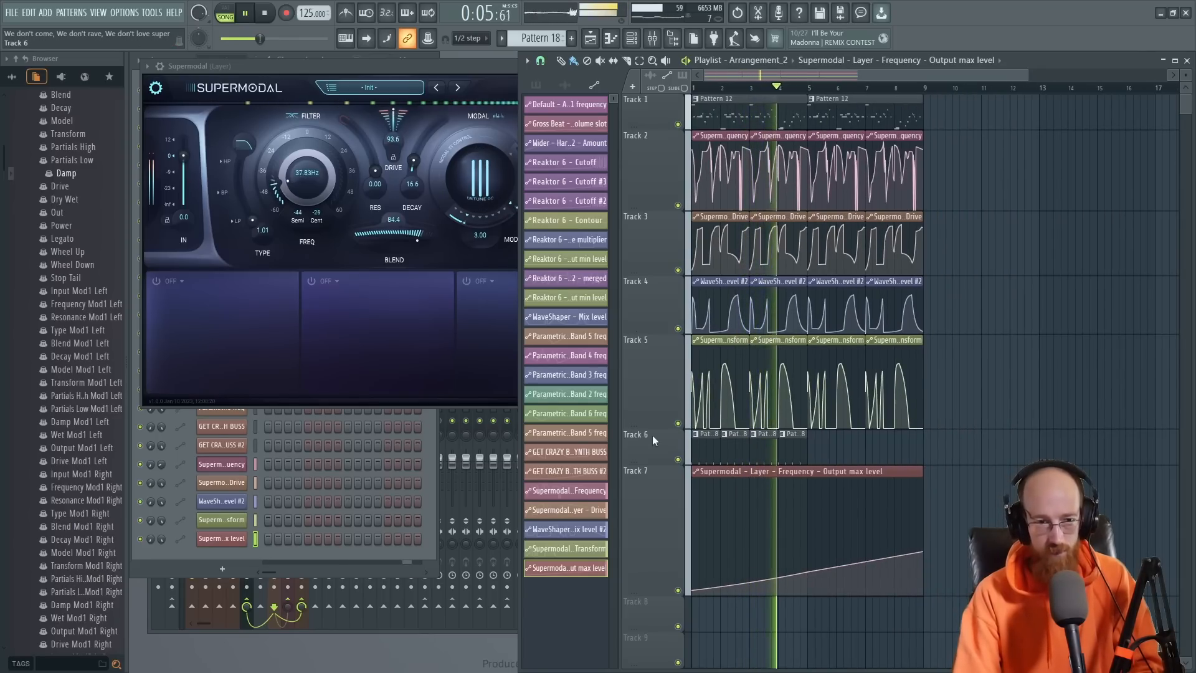
click(451, 66)
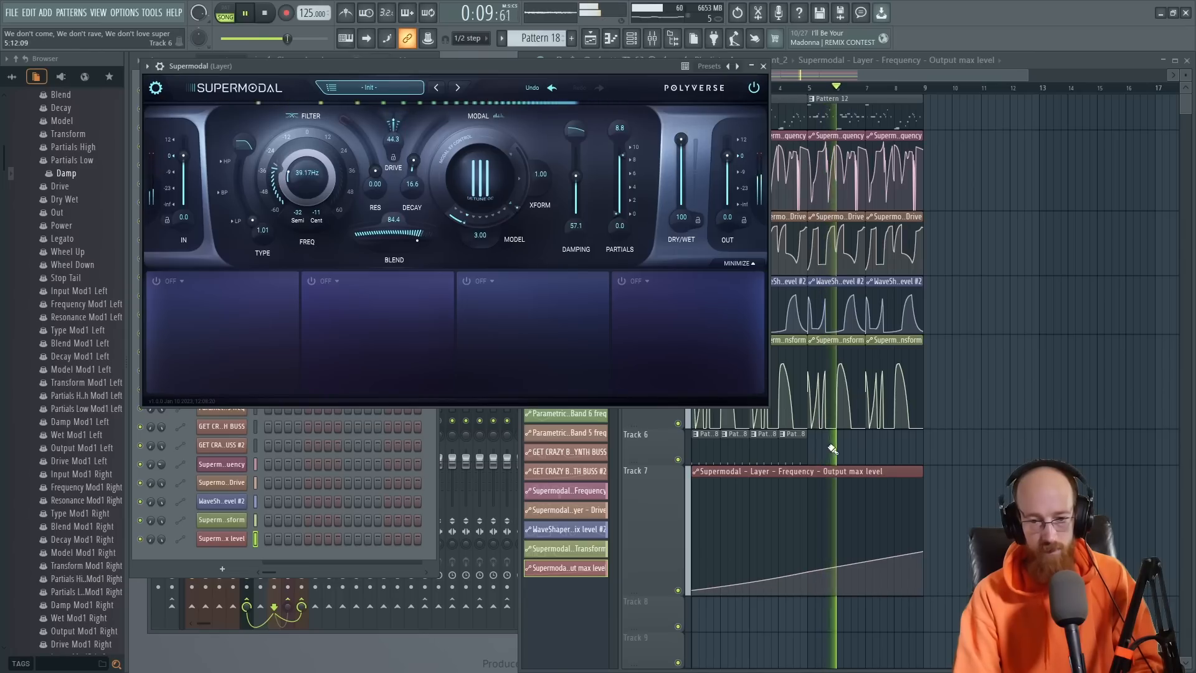
mouse_move(826, 447)
mouse_down()
mouse_move(693, 459)
mouse_move(820, 462)
mouse_up()
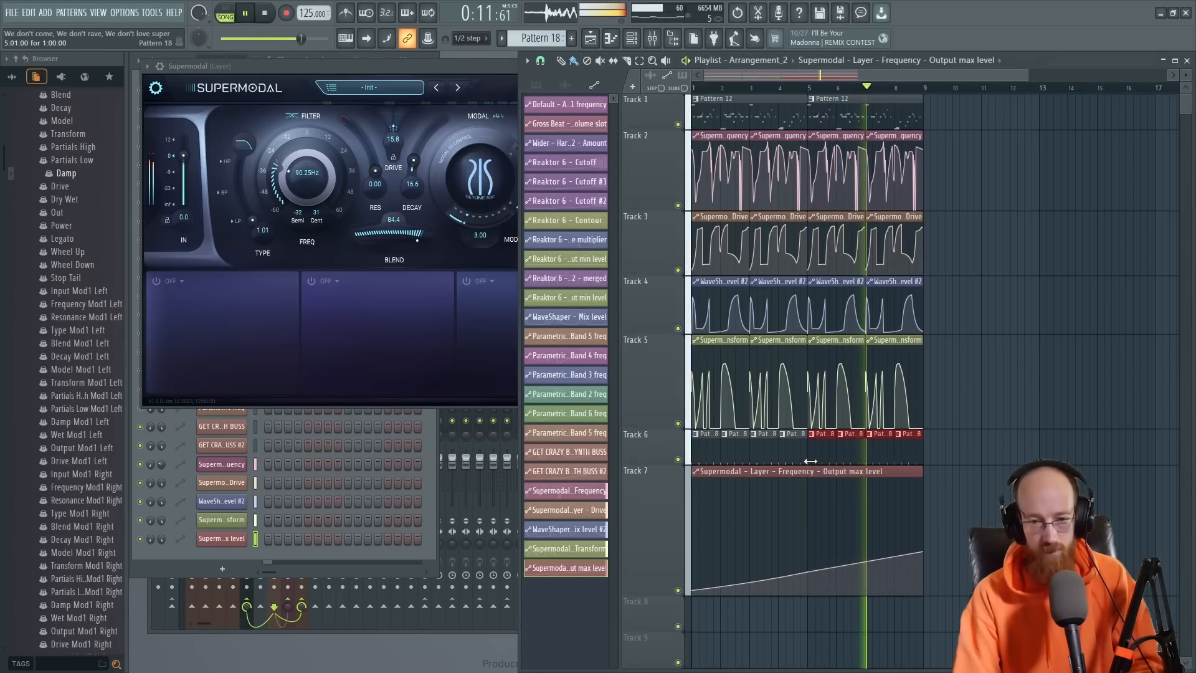
Step: Add a point at bar 5 that drops Track 7's max-level automation near its minimum, and bend the following segment into a late-rising curve
scroll(775, 483, down, 2)
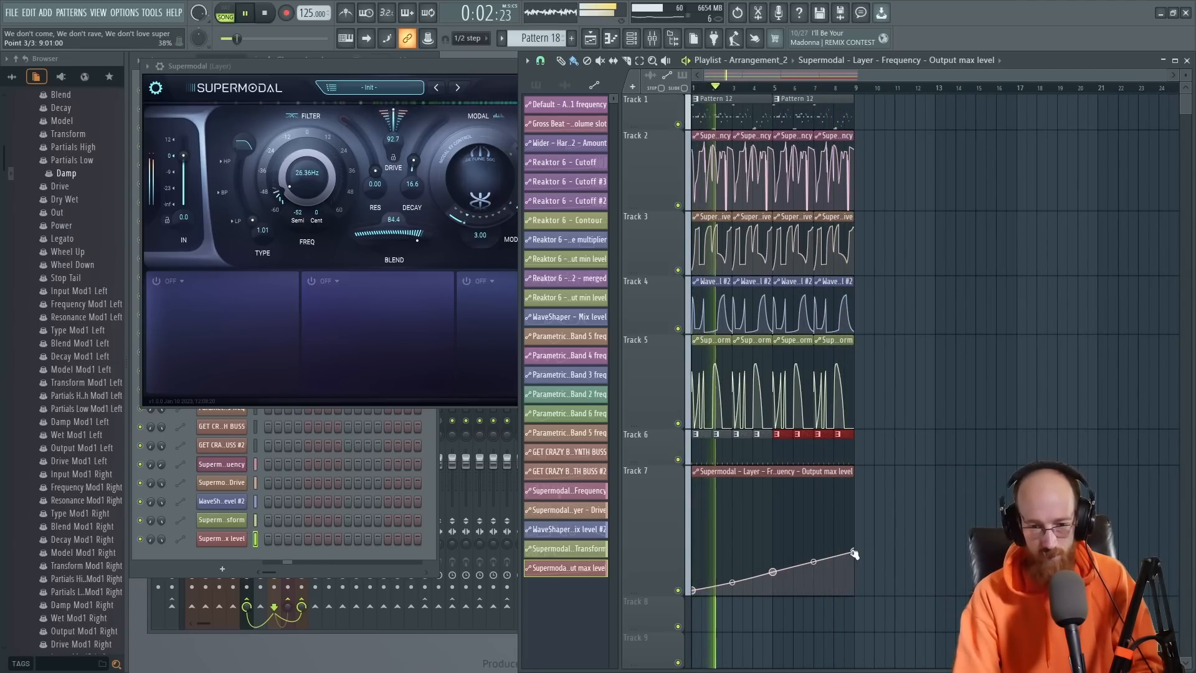
right_click(773, 591)
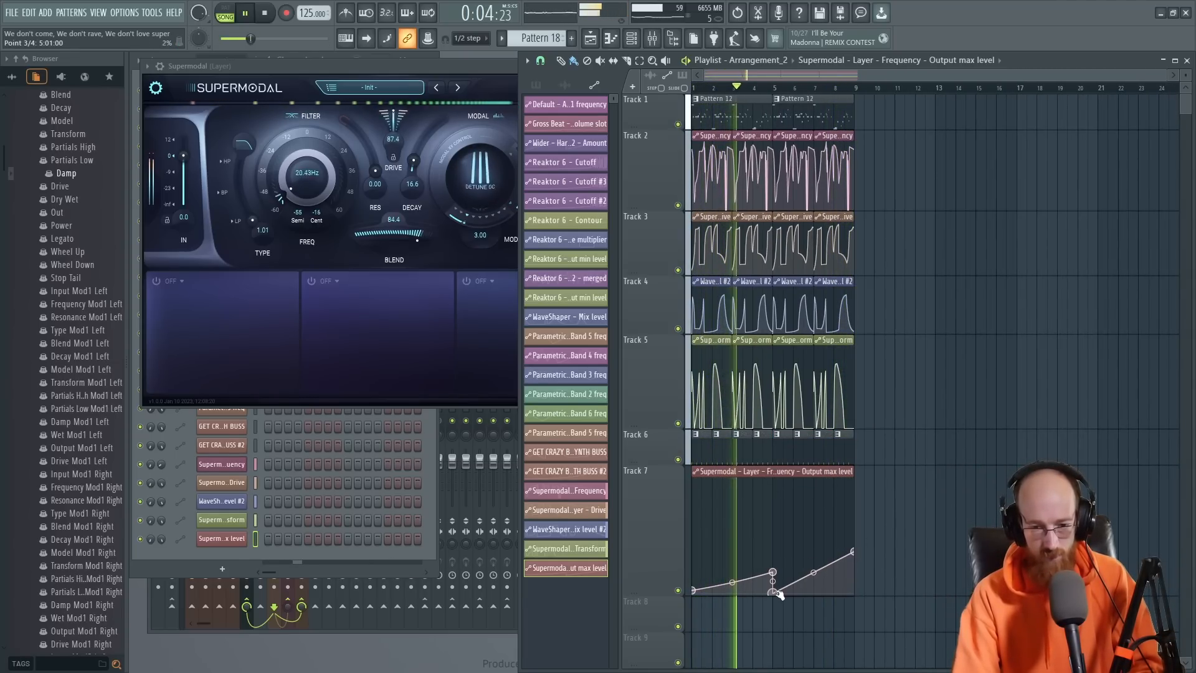
drag(814, 572, 802, 549)
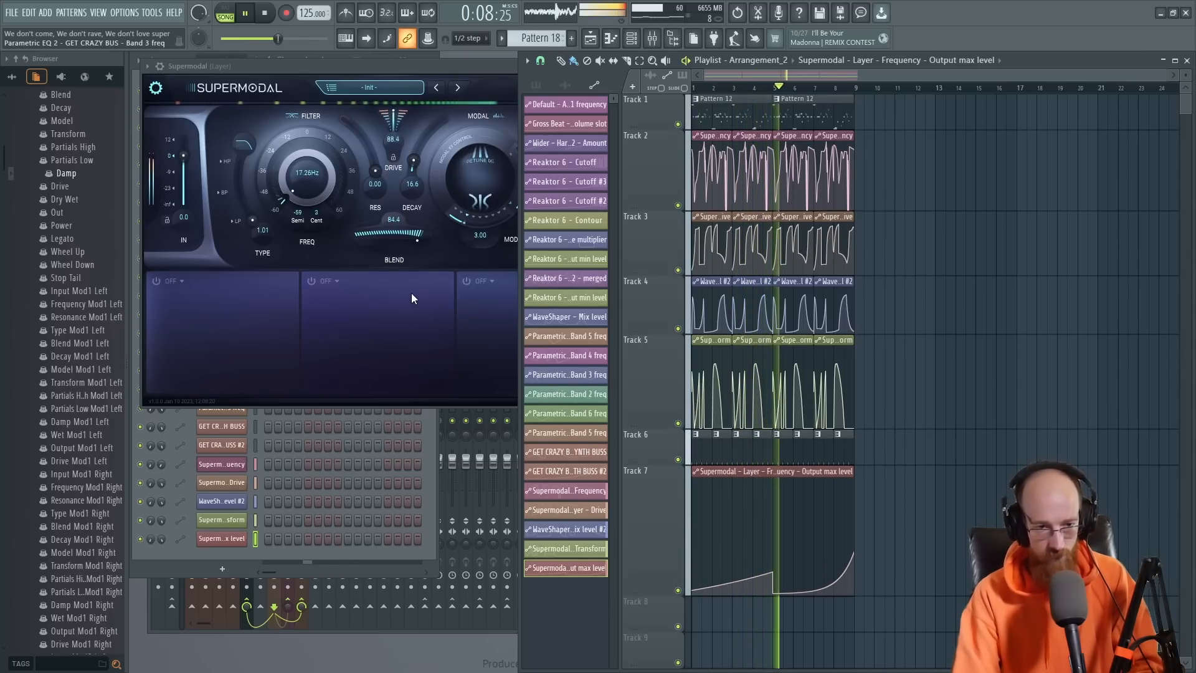
Step: Set Supermodal's Decay to 16.8, Damping to 21.1 and Partials High to 6.6 while auditioning the loop
click(414, 165)
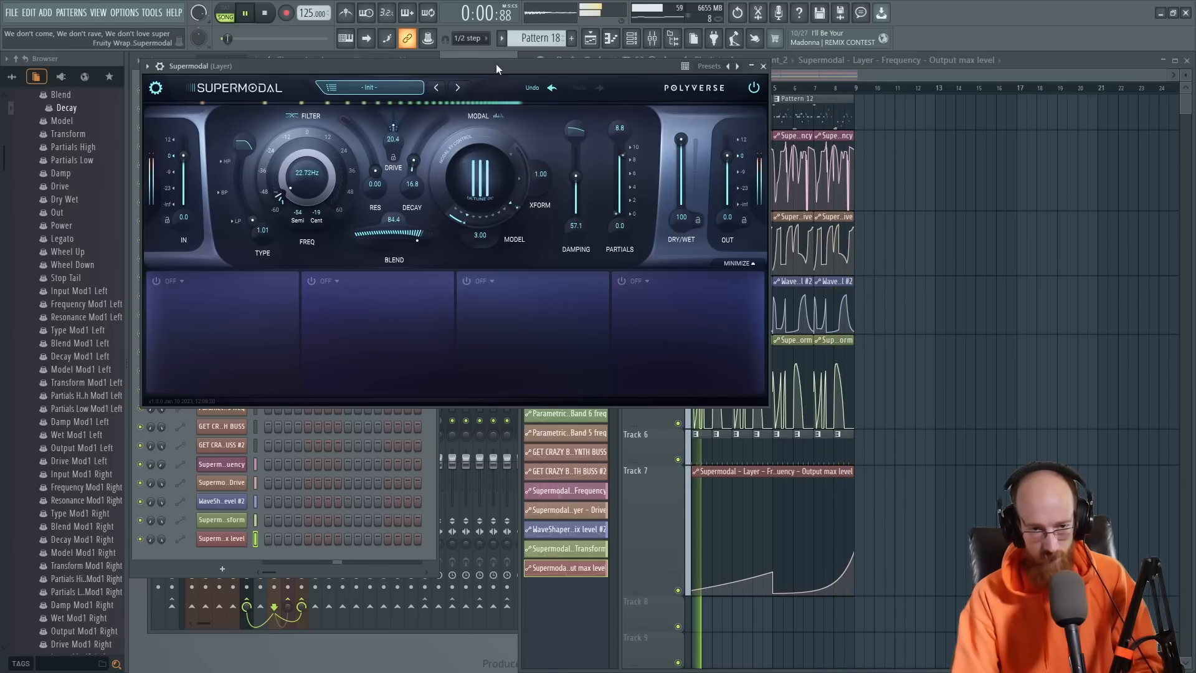
key(space)
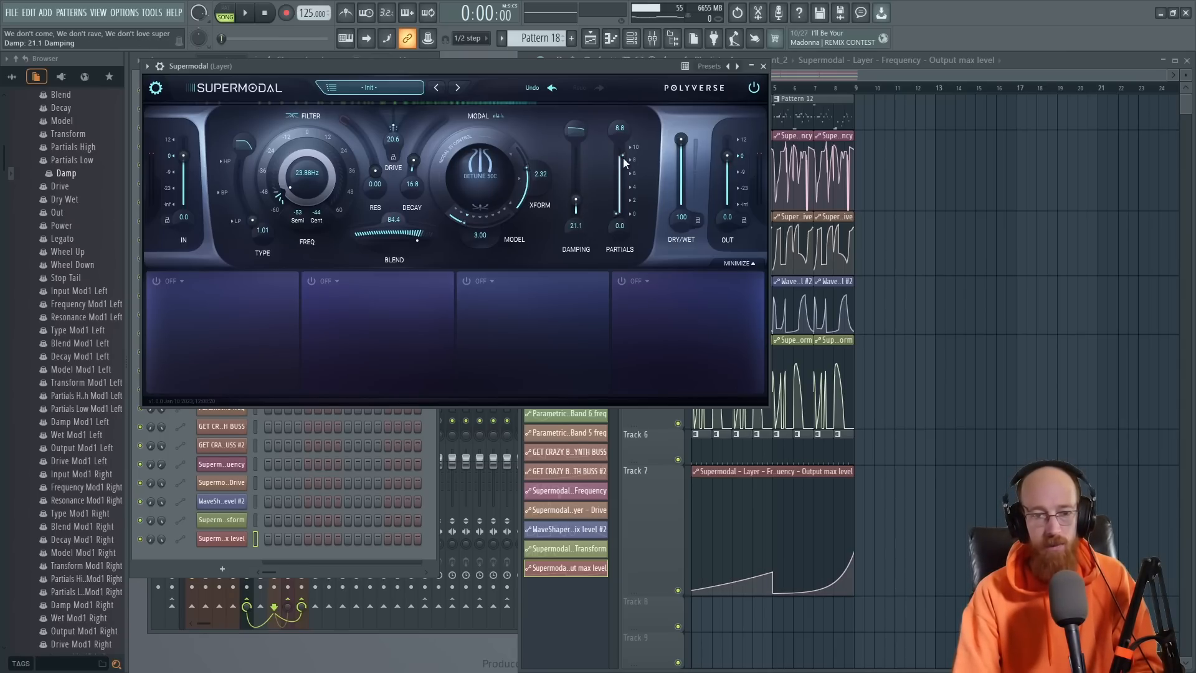
drag(625, 162, 627, 180)
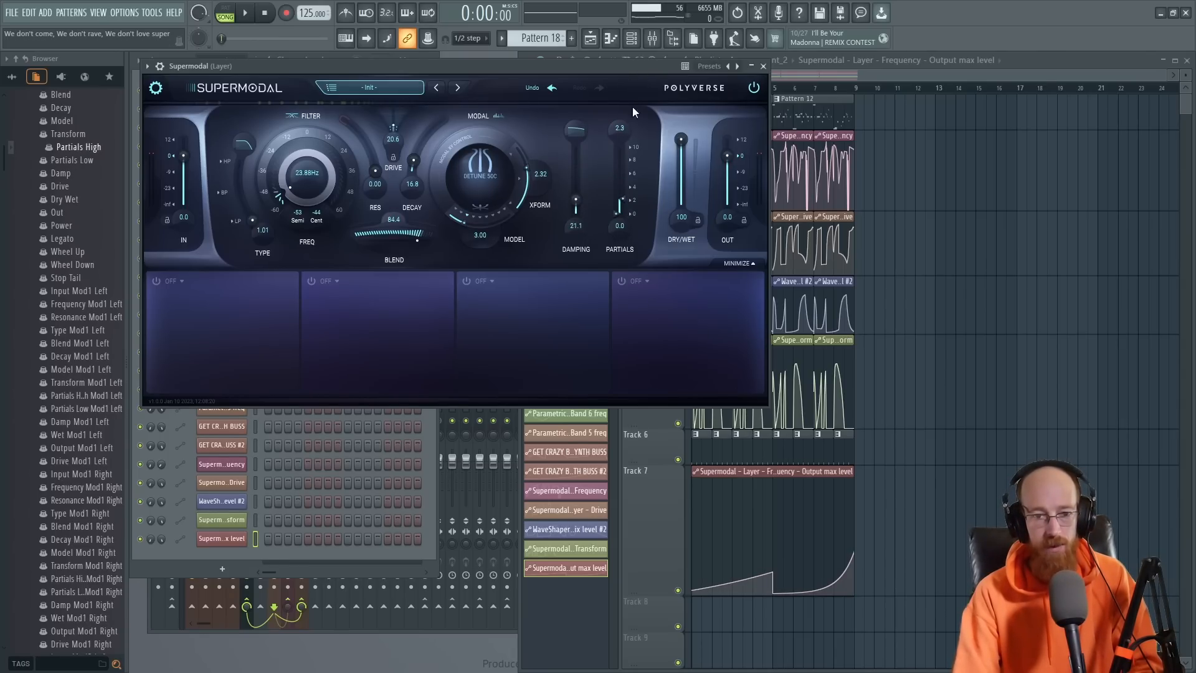
key(space)
drag(620, 202, 626, 198)
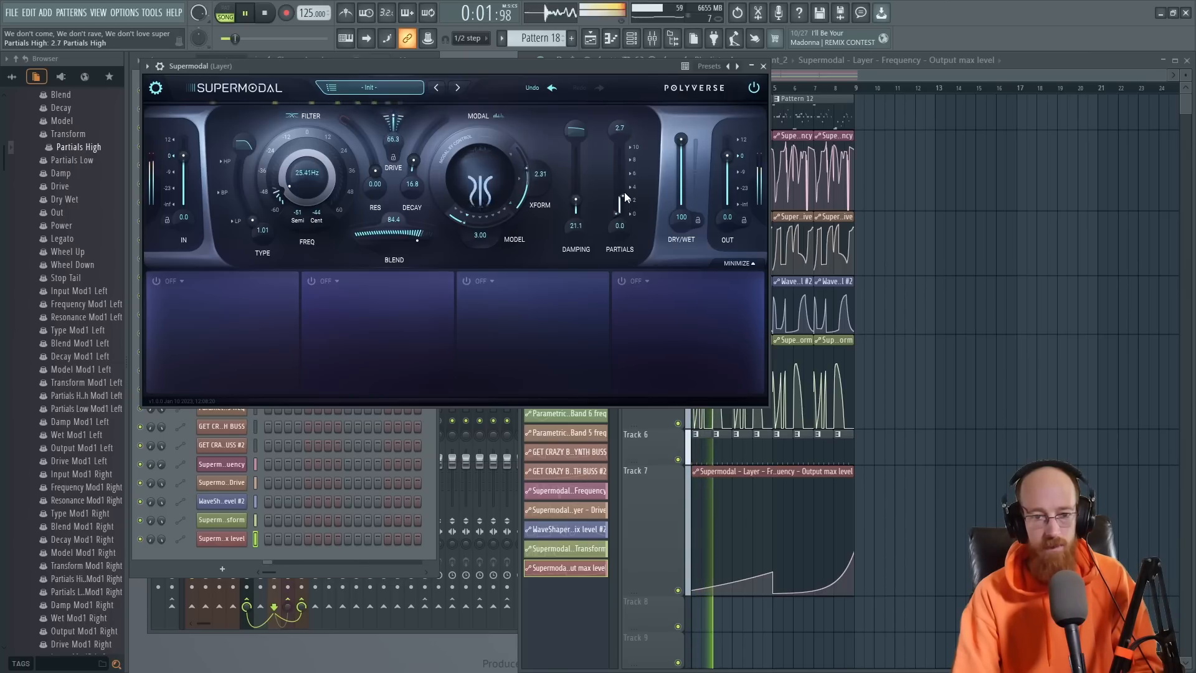
key(space)
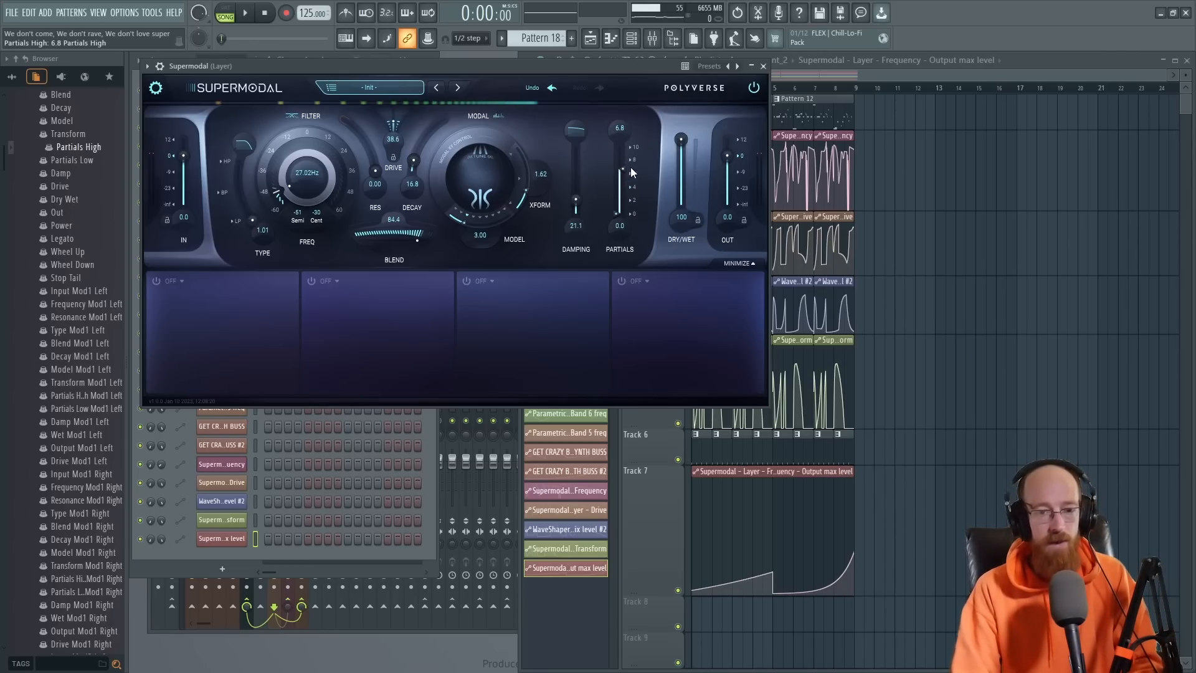
key(space)
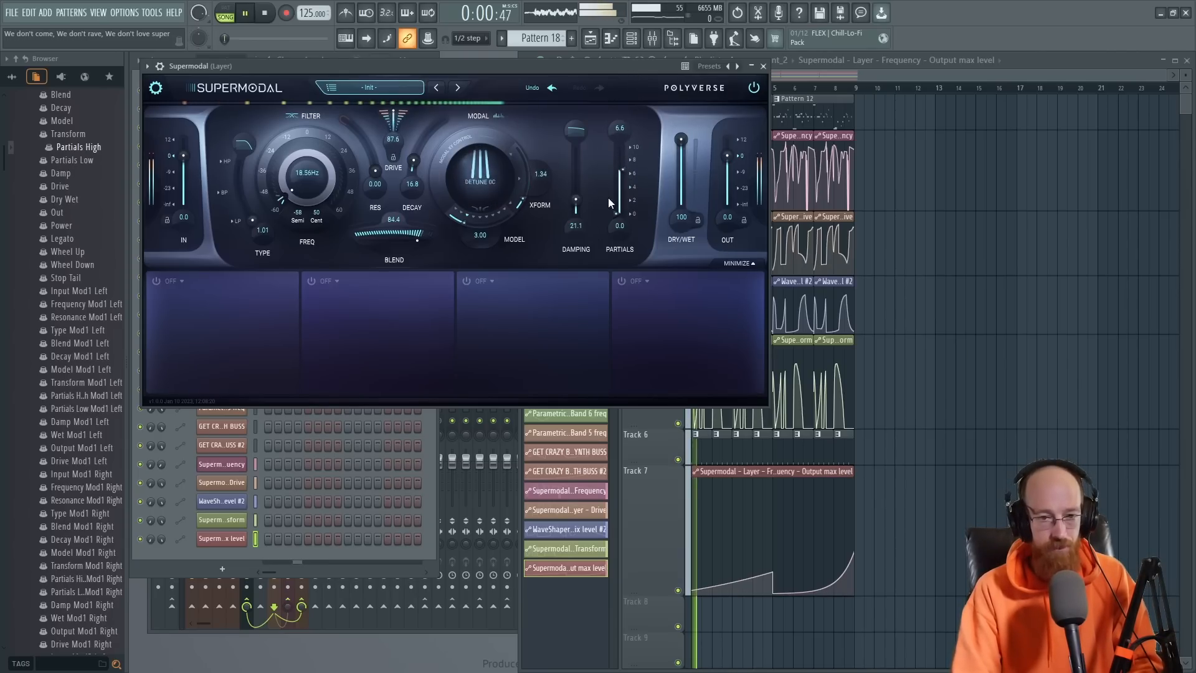
Step: Compare the arrangement's sound with Supermodal bypassed and with it switched back on
key(space)
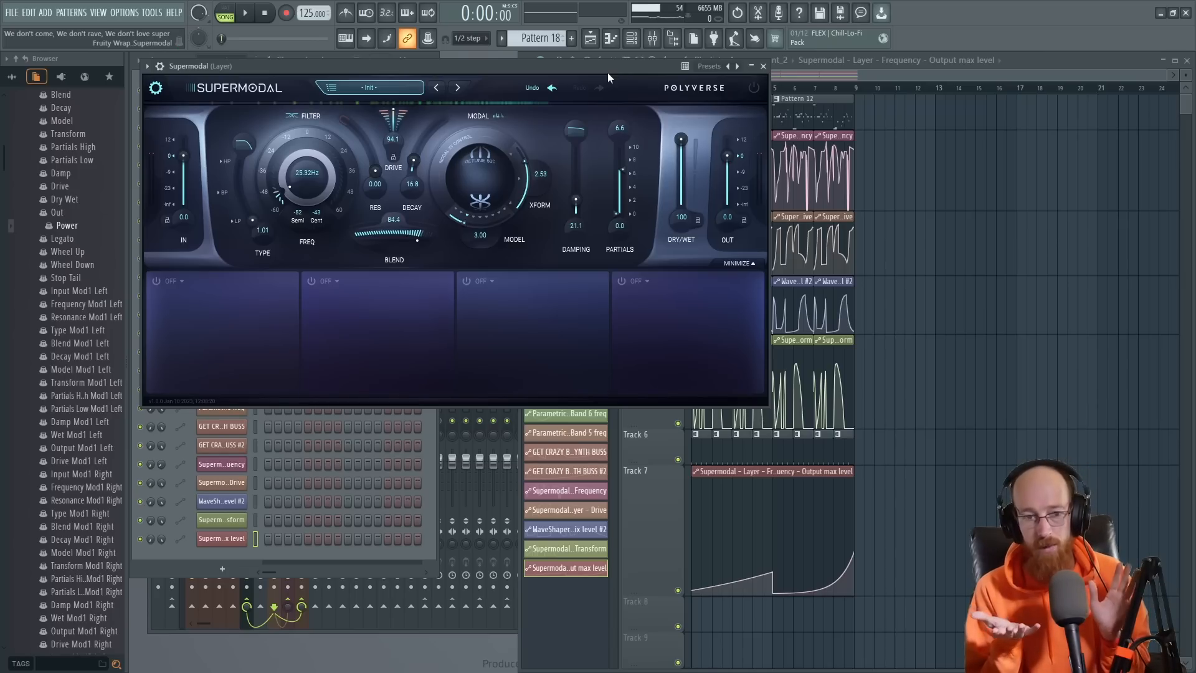
key(space)
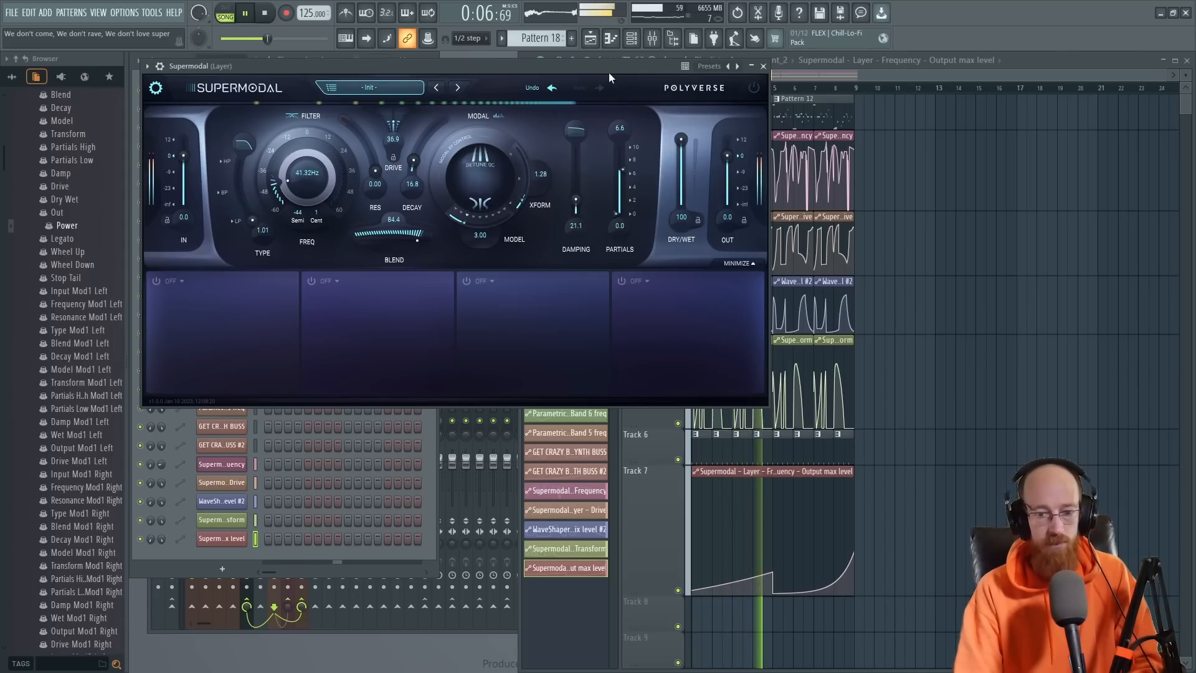
key(space)
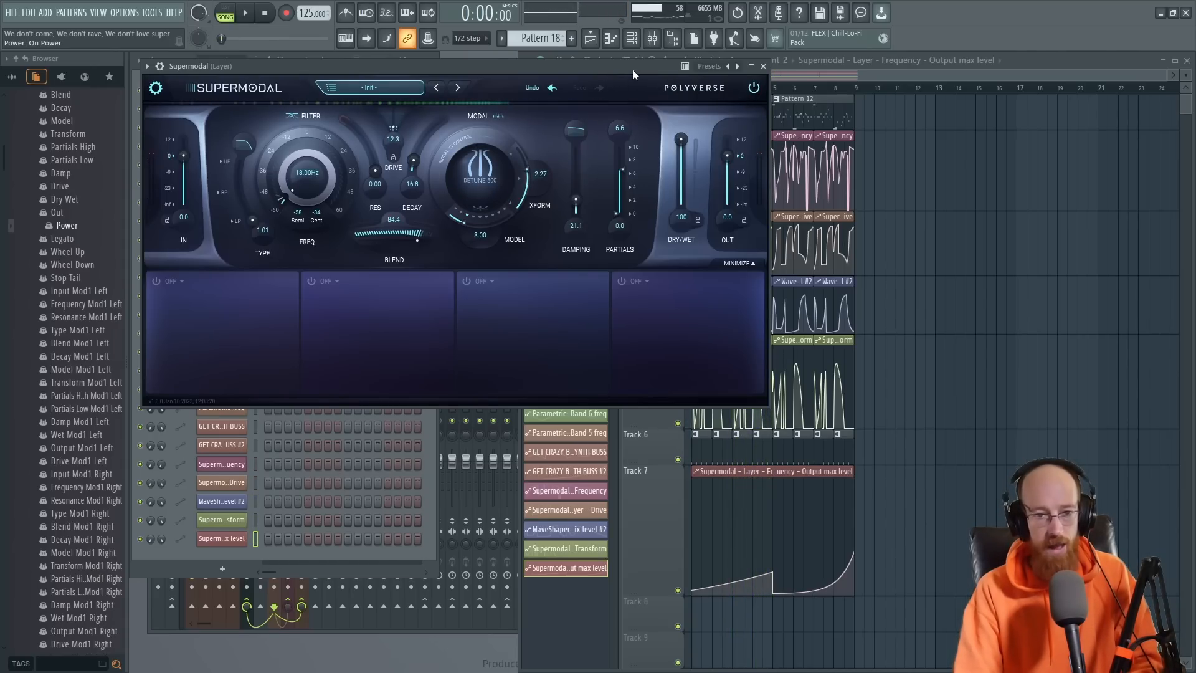
key(space)
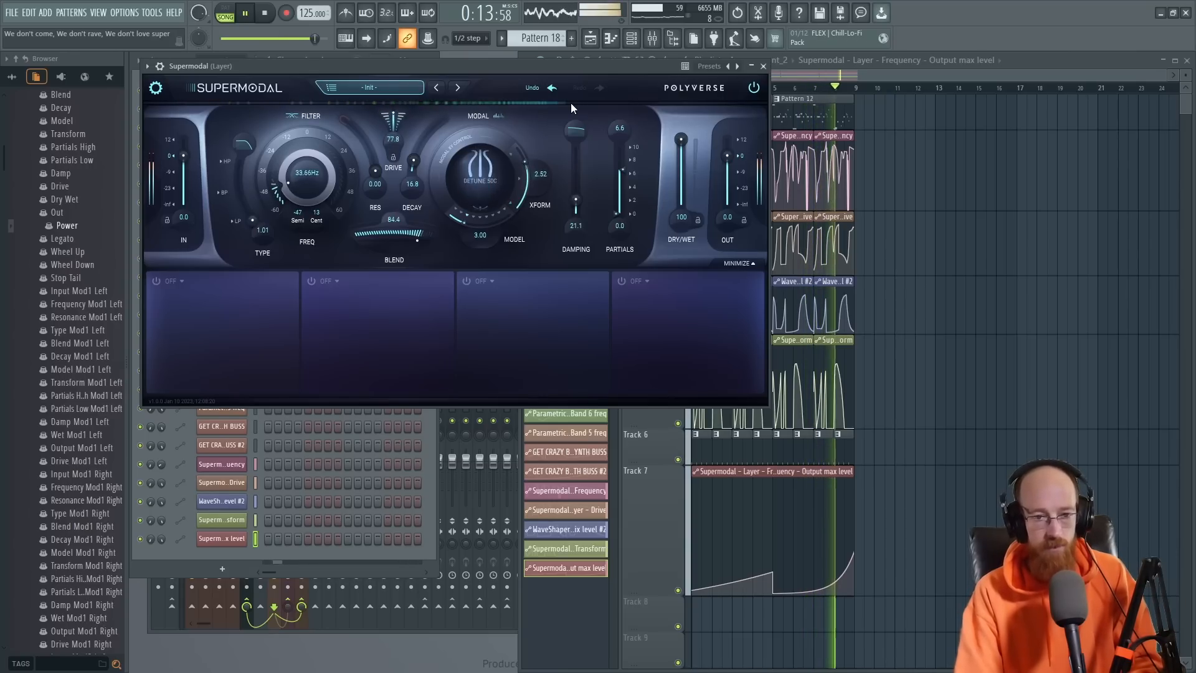
key(space)
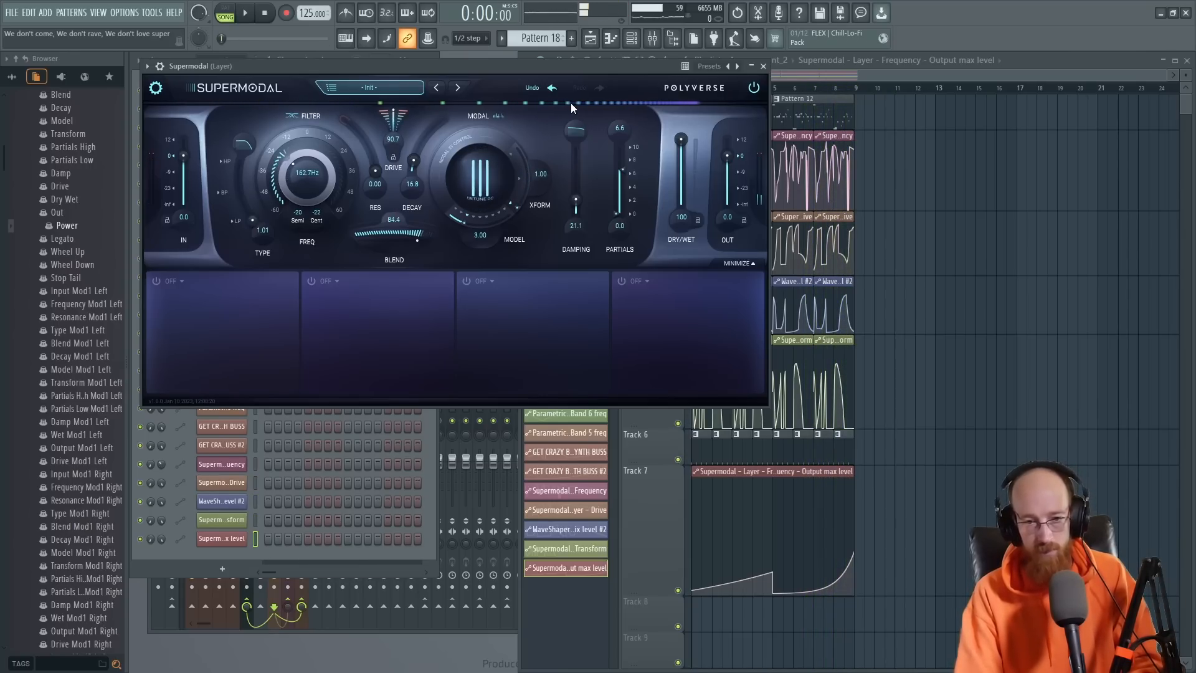